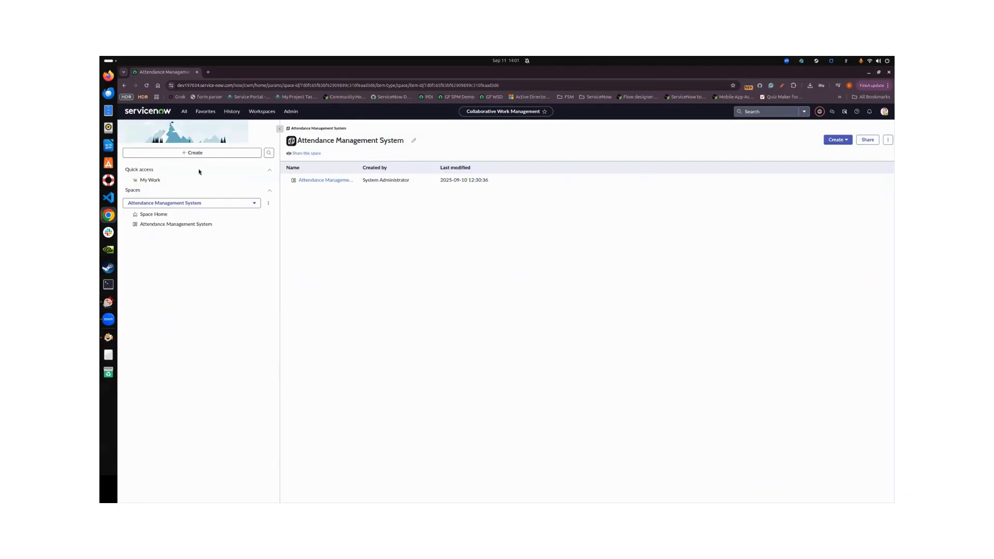
Step: Create a space named "New Space" and view the options available for it
{"action": "left_click", "coordinate": [210, 154]}
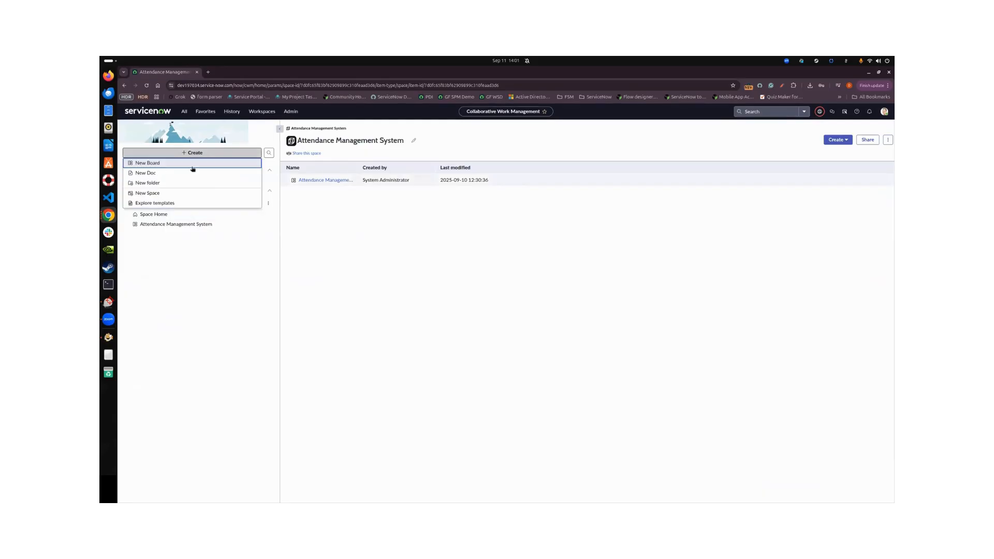
{"action": "left_click", "coordinate": [266, 302]}
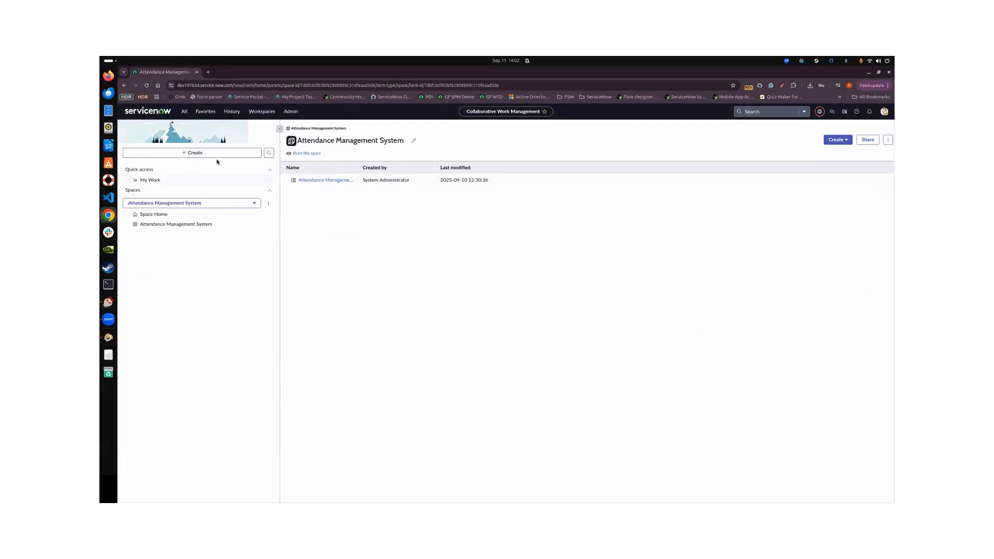
{"action": "left_click", "coordinate": [201, 155]}
{"action": "left_click", "coordinate": [145, 193]}
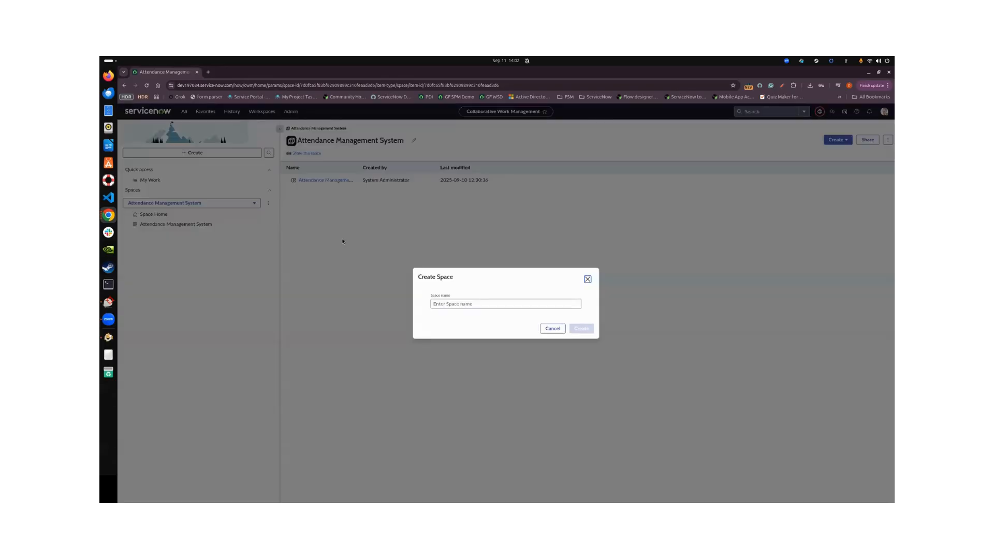
{"action": "left_click", "coordinate": [479, 304]}
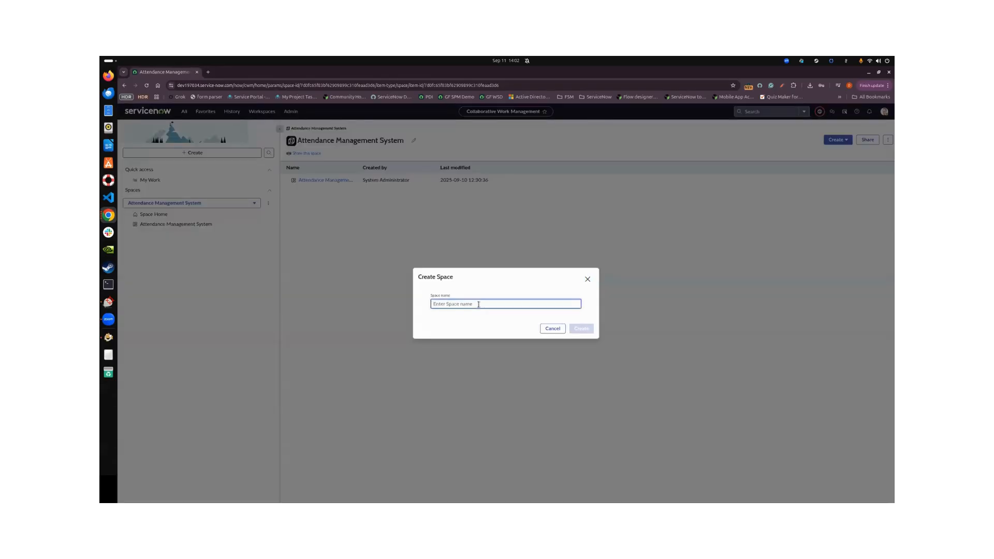
{"action": "type", "text": "TH"}
{"action": "key", "text": "BackSpace"}
{"action": "type", "text": "New SPa"}
{"action": "left_click", "coordinate": [590, 329]}
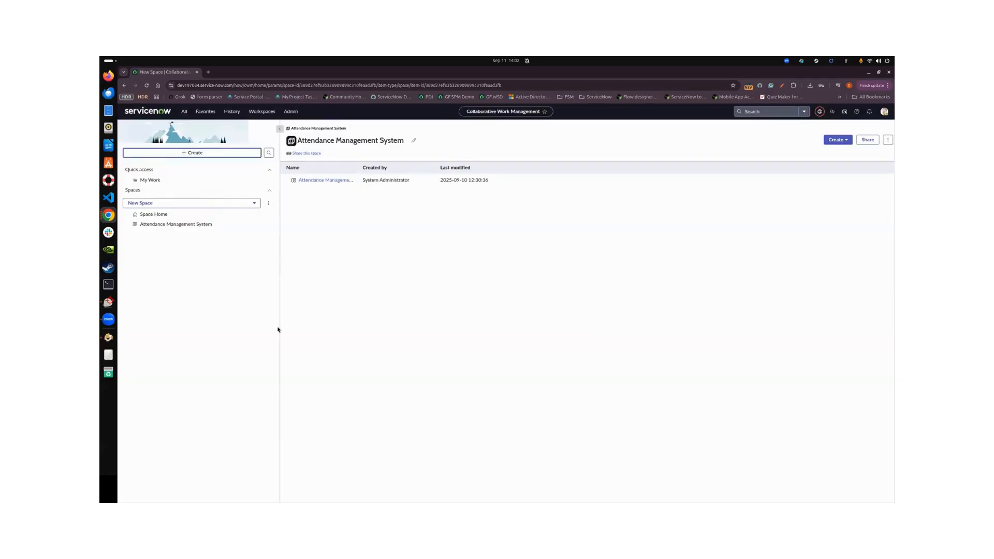
{"action": "left_click", "coordinate": [268, 203]}
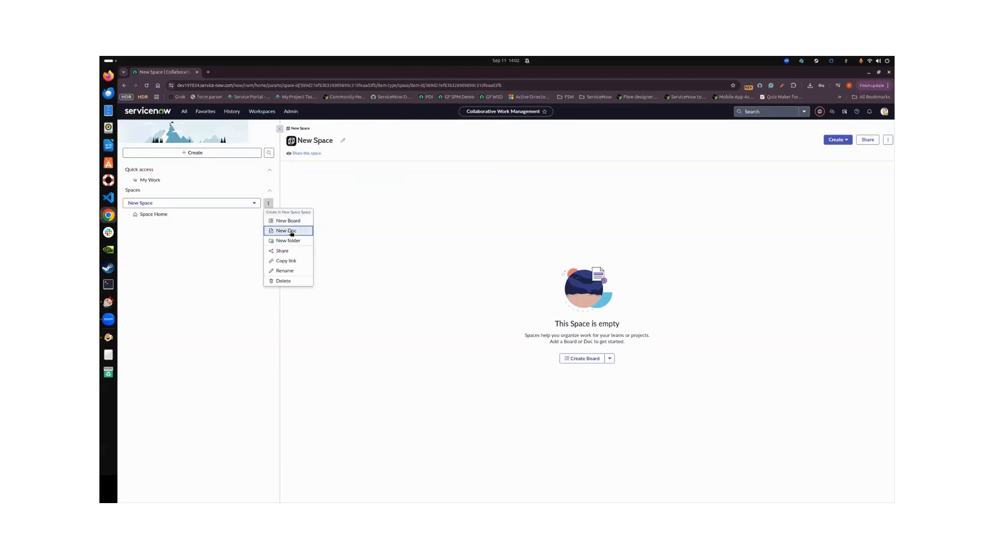
{"action": "left_click", "coordinate": [188, 283]}
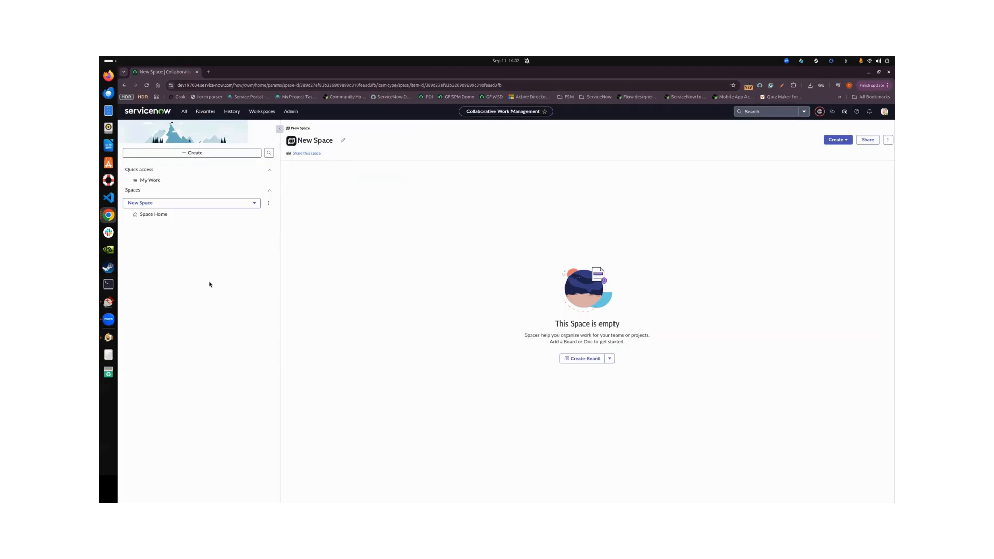
Step: Switch to the Project Workspace and open the details of the project "new Proejct for Resources"
{"action": "left_click", "coordinate": [257, 111]}
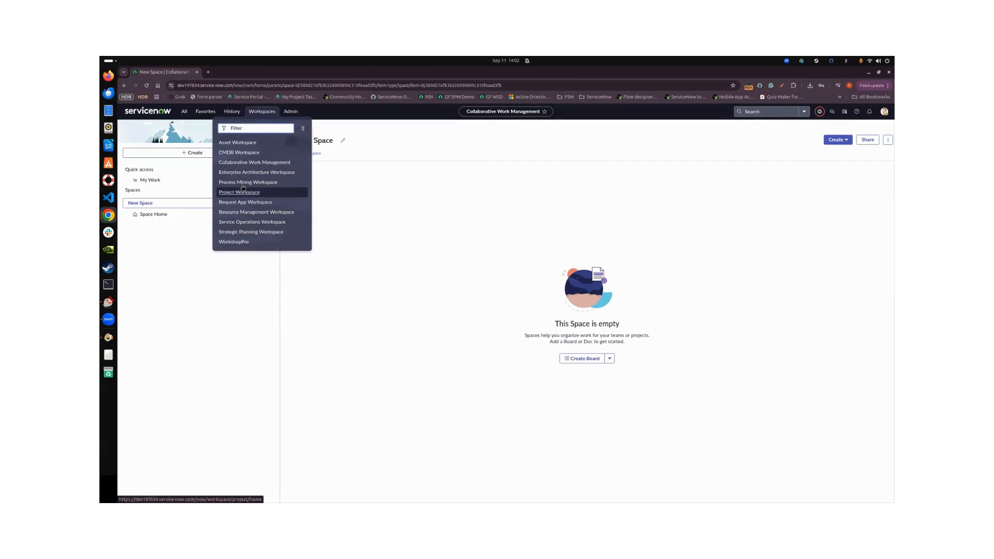
{"action": "left_click", "coordinate": [241, 193]}
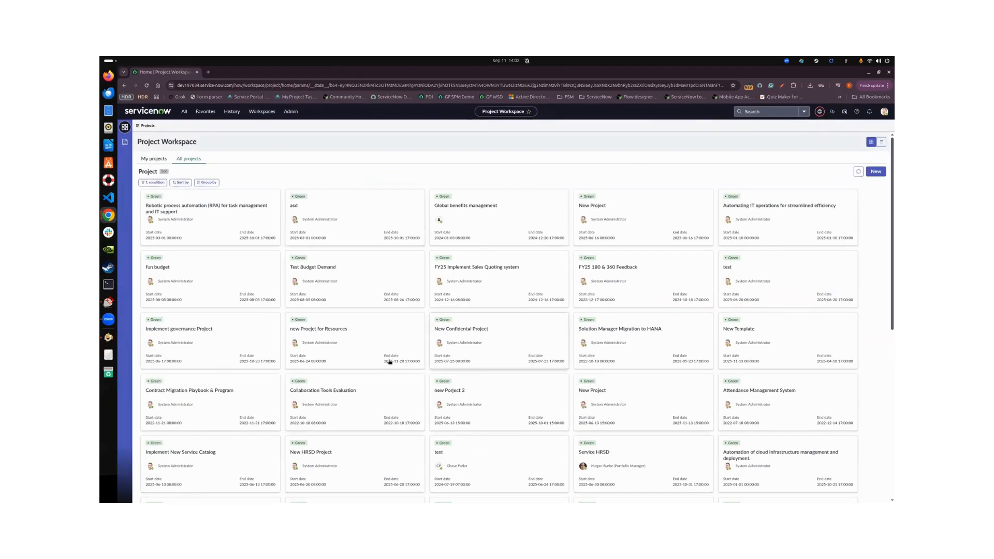
{"action": "left_click", "coordinate": [385, 360]}
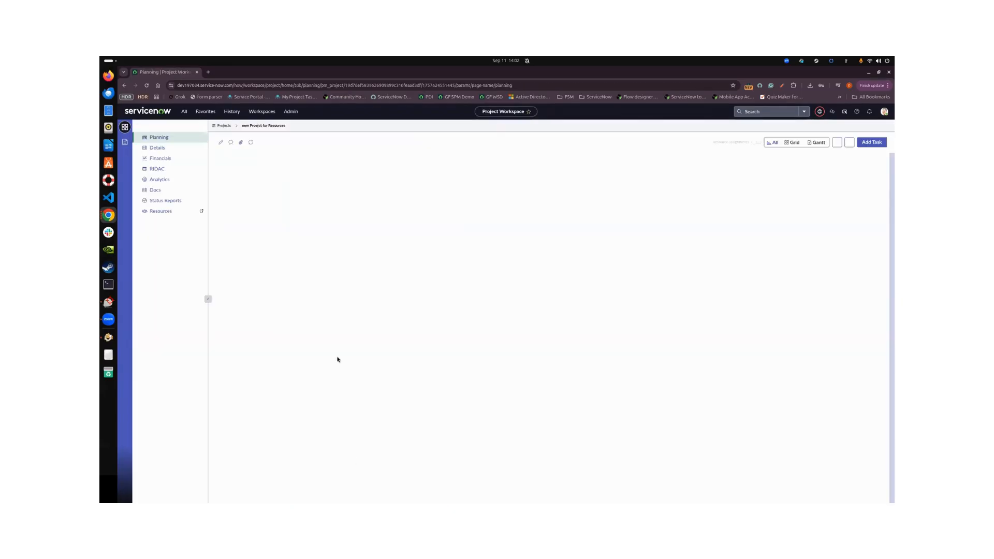
{"action": "left_click", "coordinate": [174, 148]}
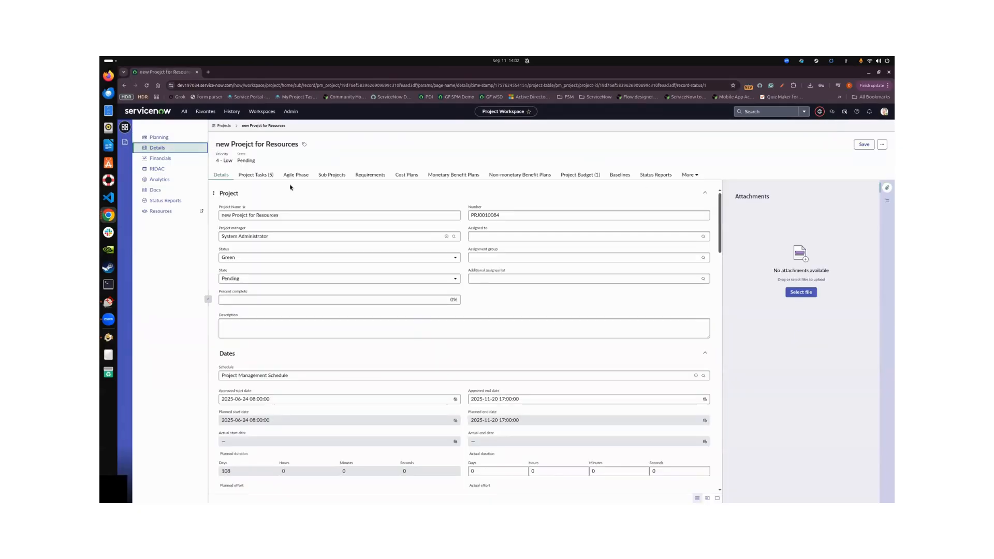
Step: Look through the additional actions offered for the project in the workspace, such as Duplicate project and Copy partial project
{"action": "left_click", "coordinate": [882, 145]}
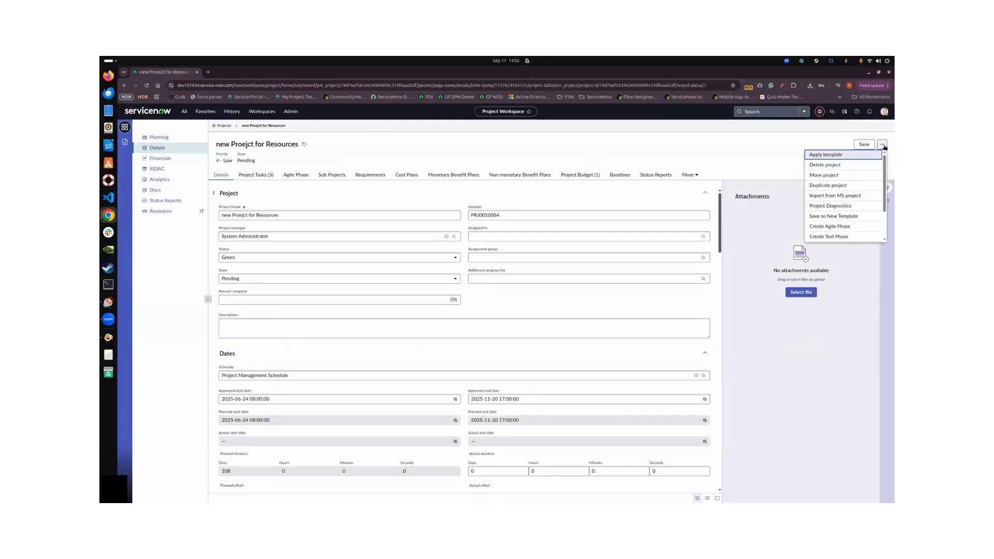
{"action": "scroll", "coordinate": [861, 209], "scroll_direction": "down", "scroll_amount": 2}
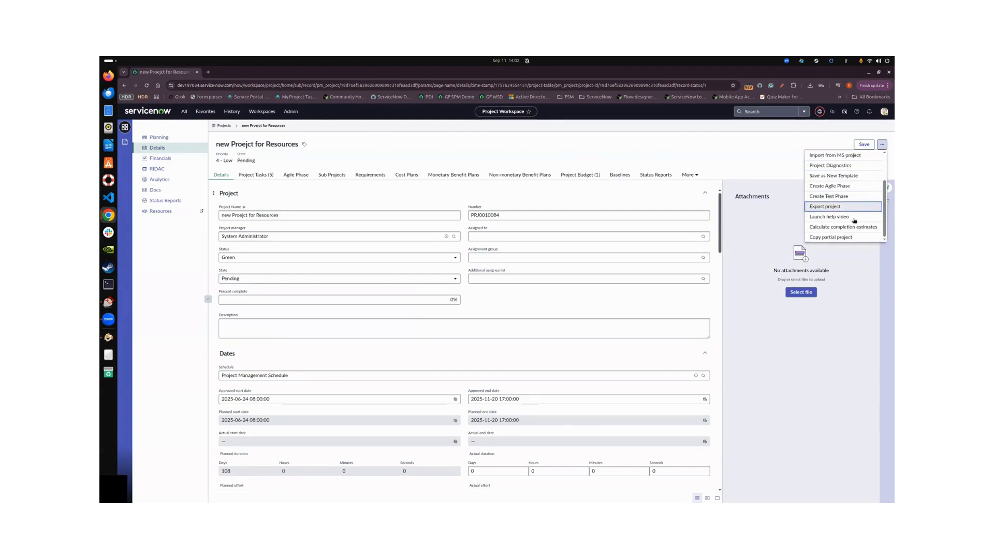
{"action": "scroll", "coordinate": [853, 227], "scroll_direction": "up", "scroll_amount": 2}
{"action": "scroll", "coordinate": [844, 205], "scroll_direction": "down", "scroll_amount": 3}
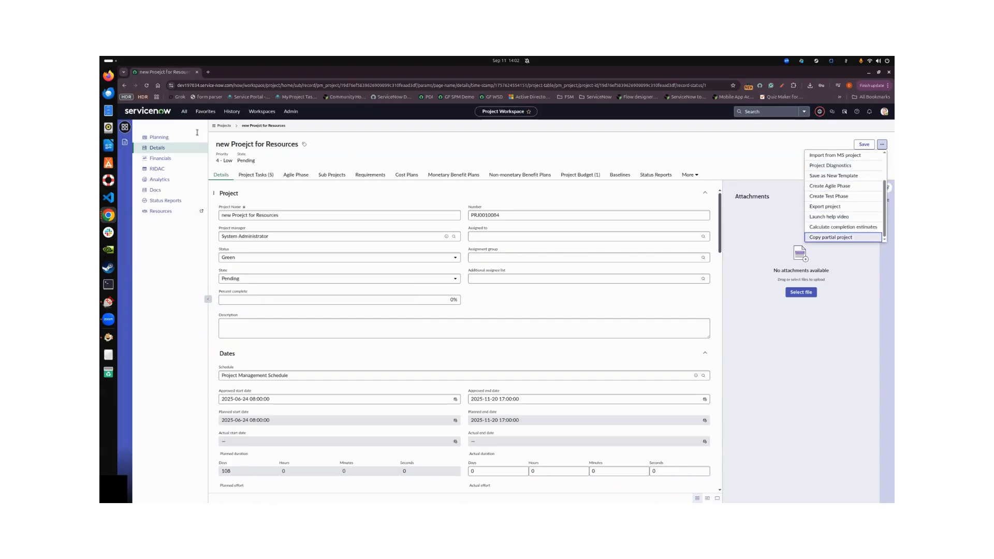
{"action": "left_click", "coordinate": [197, 132]}
Step: Open the record list of the pm_project table by entering pm_project.list in the navigator
{"action": "left_click", "coordinate": [184, 111]}
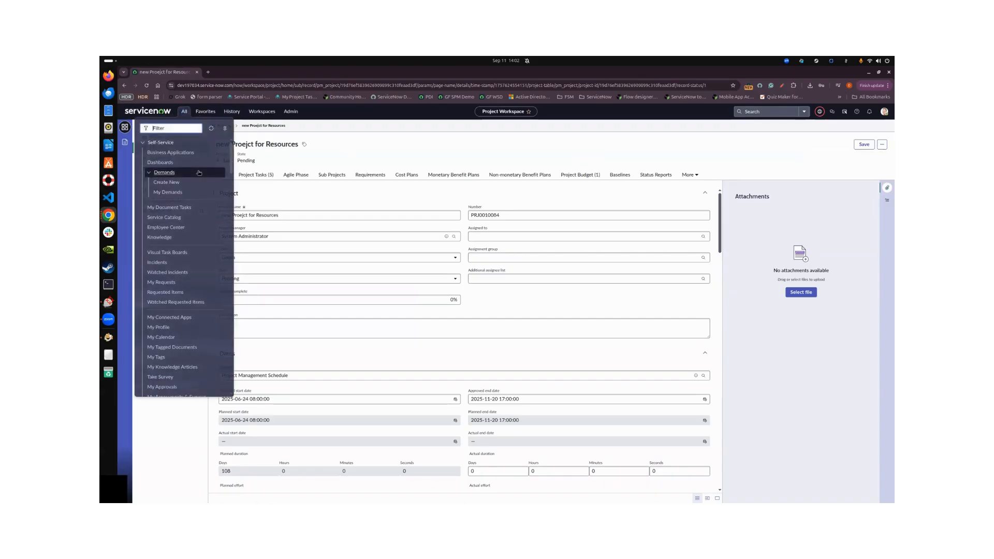
{"action": "type", "text": "uia"}
{"action": "type", "text": " actions"}
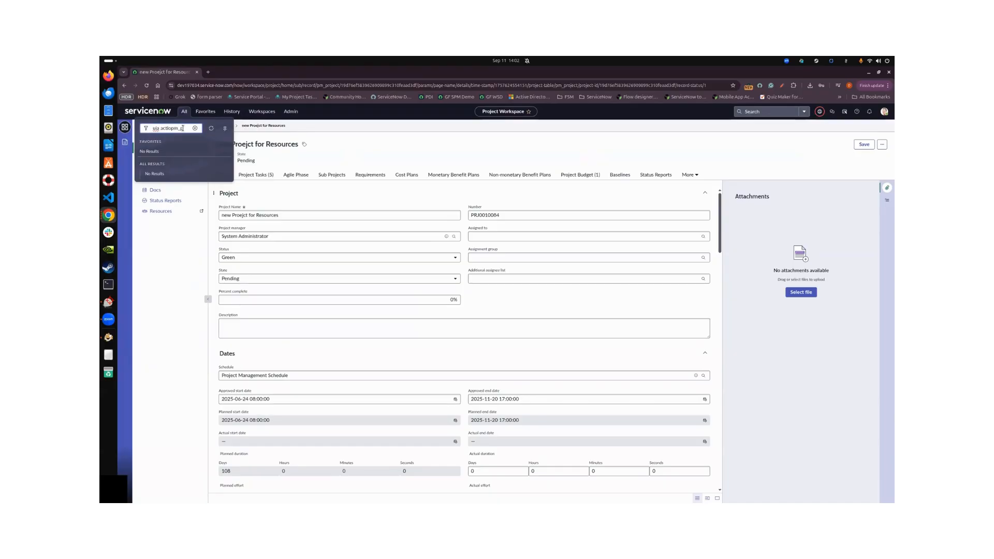
{"action": "type", "text": "_project"}
{"action": "key", "text": "BackSpace"}
{"action": "key", "text": "BackSpace"}
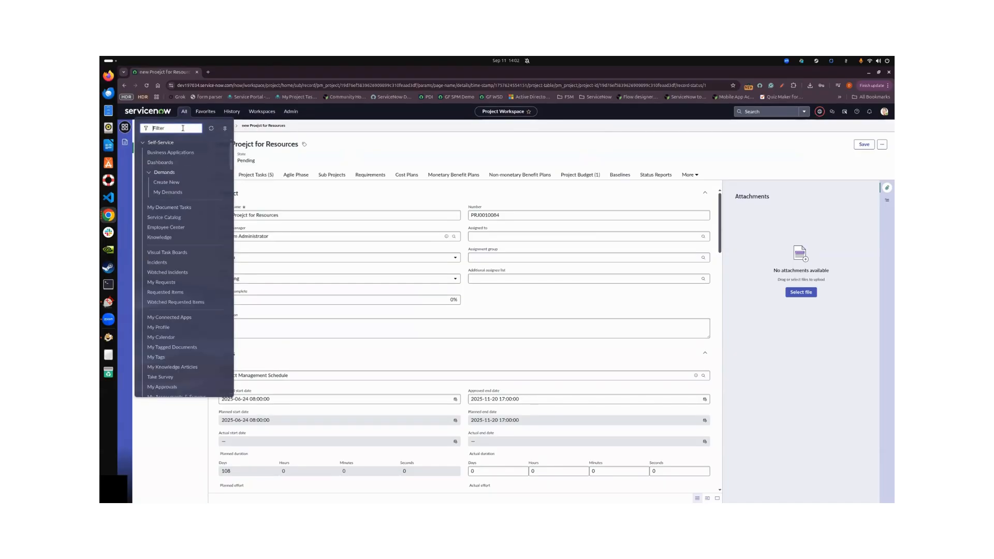
{"action": "type", "text": "pm_project.list"}
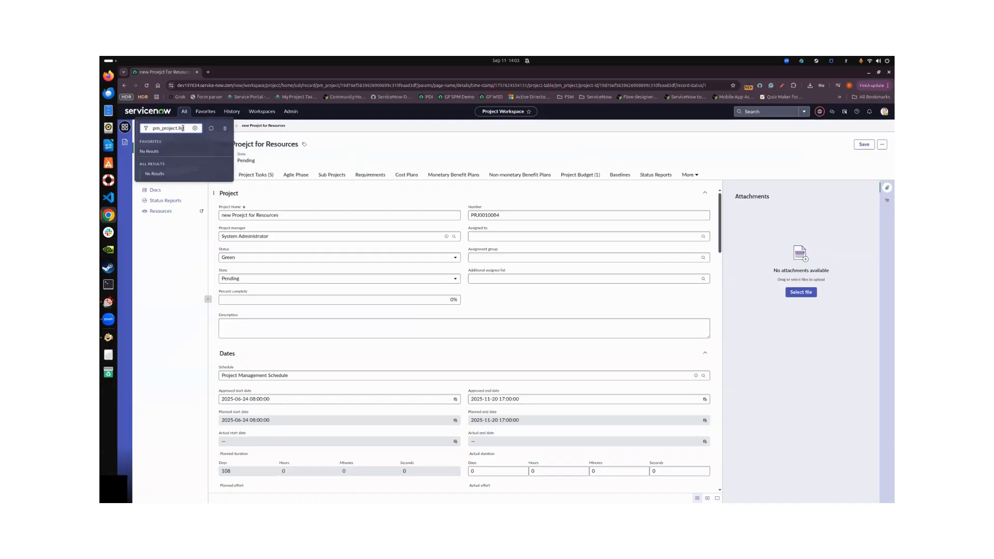
{"action": "key", "text": "Return"}
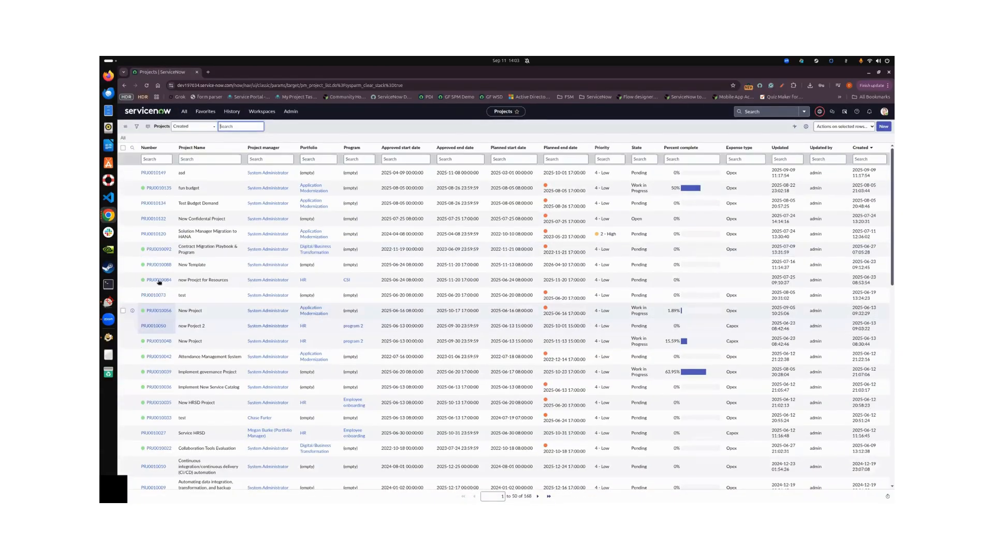
Step: Open the "new Proejct for Resources" record from the projects list and create a CWM board from it
{"action": "left_click", "coordinate": [498, 310]}
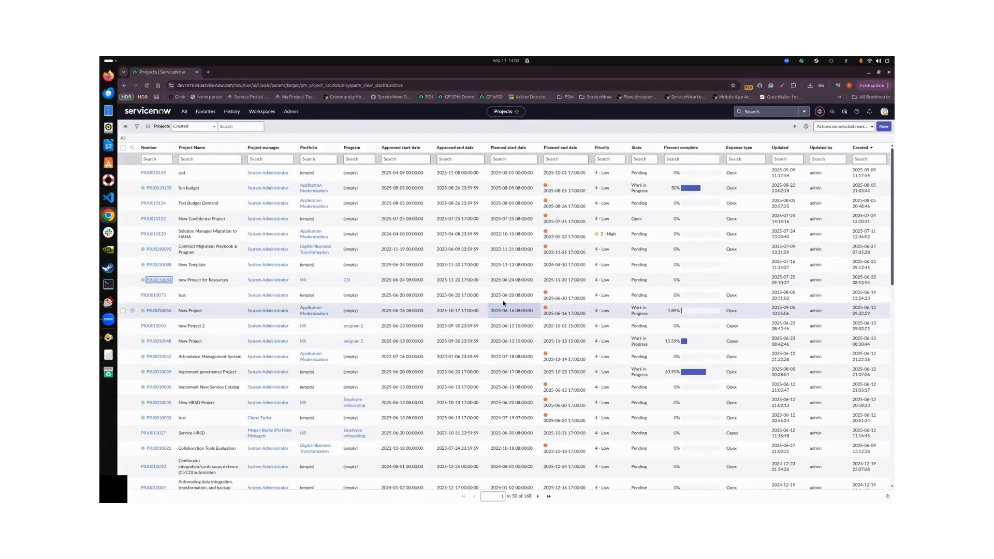
{"action": "left_click", "coordinate": [647, 236]}
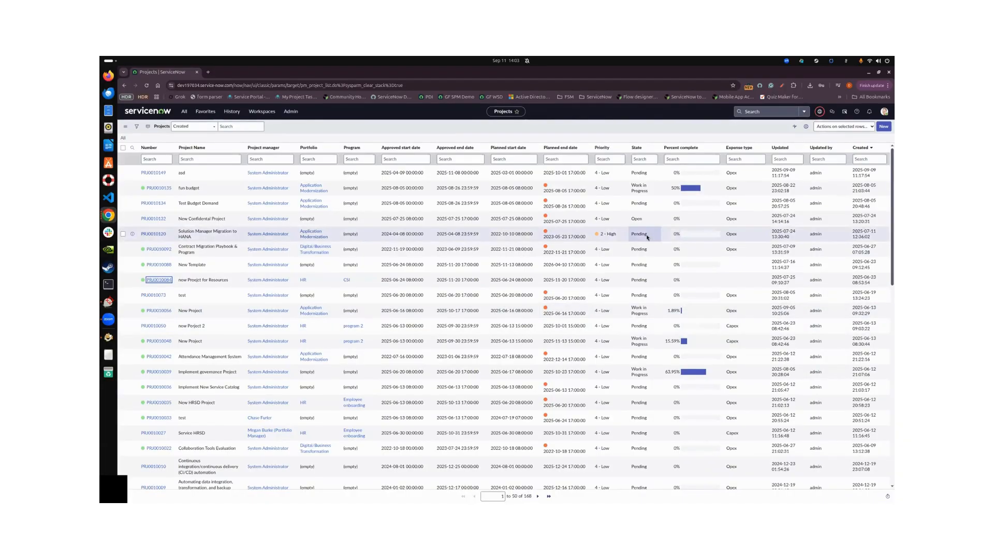
{"action": "left_click", "coordinate": [513, 161]}
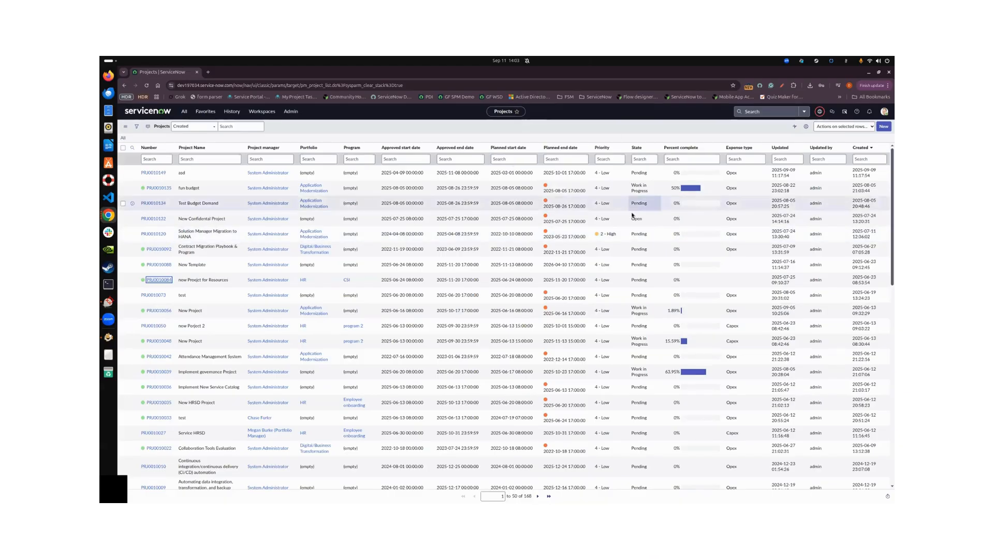
{"action": "left_click", "coordinate": [159, 280]}
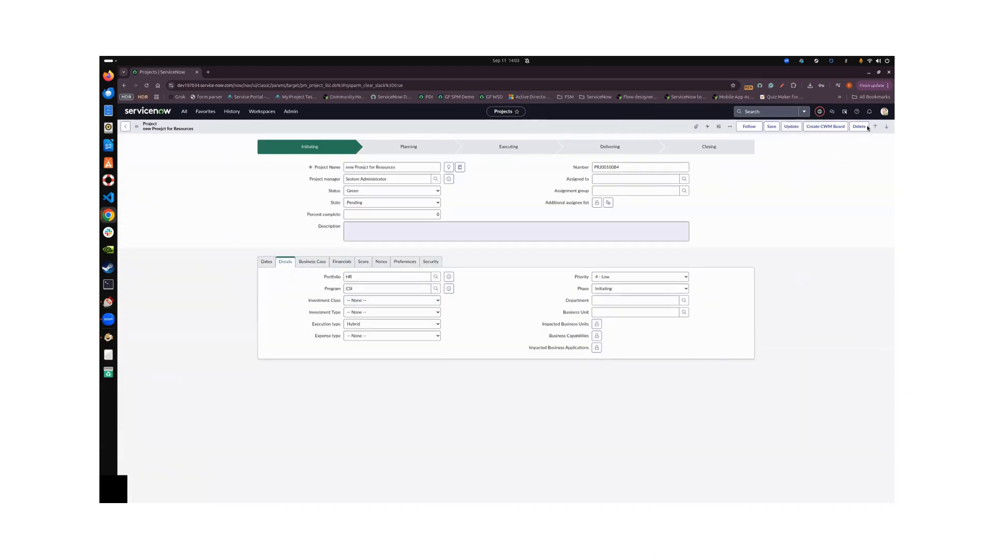
{"action": "left_click", "coordinate": [825, 127]}
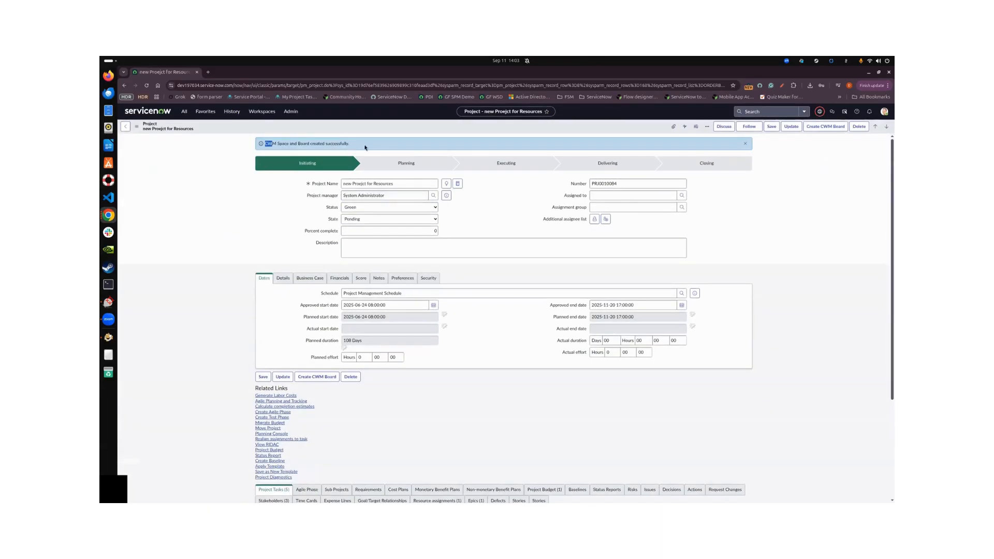
{"action": "left_click_drag", "start_coordinate": [273, 144], "coordinate": [350, 144]}
Step: Duplicate the project's browser tab and open the Collaborative Work Management workspace in the copy
{"action": "right_click", "coordinate": [182, 74]}
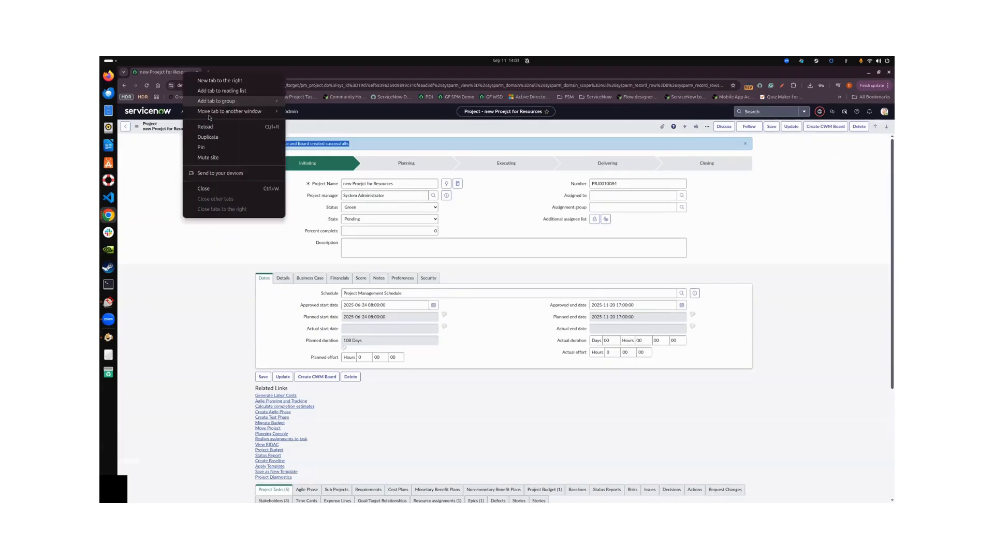
{"action": "left_click", "coordinate": [236, 119]}
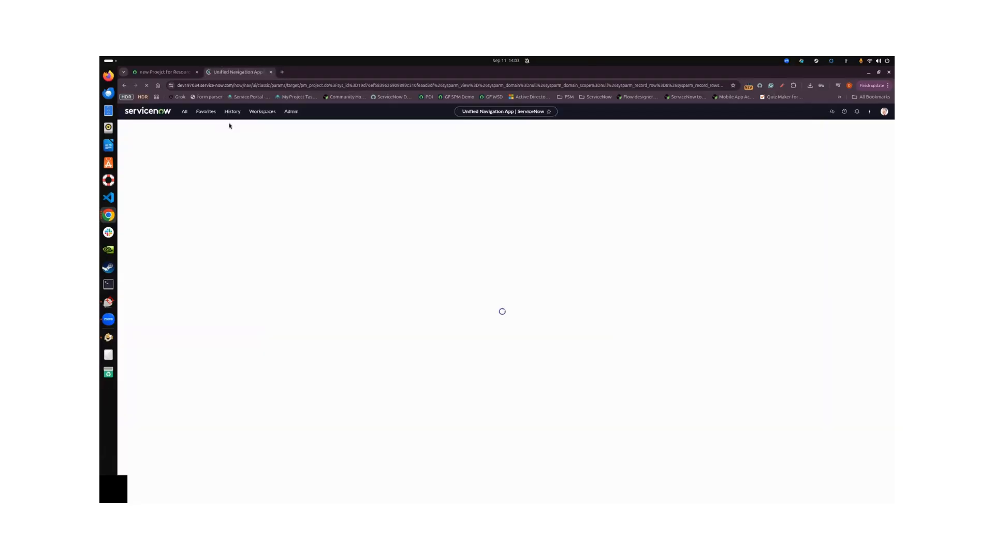
{"action": "left_click", "coordinate": [262, 111]}
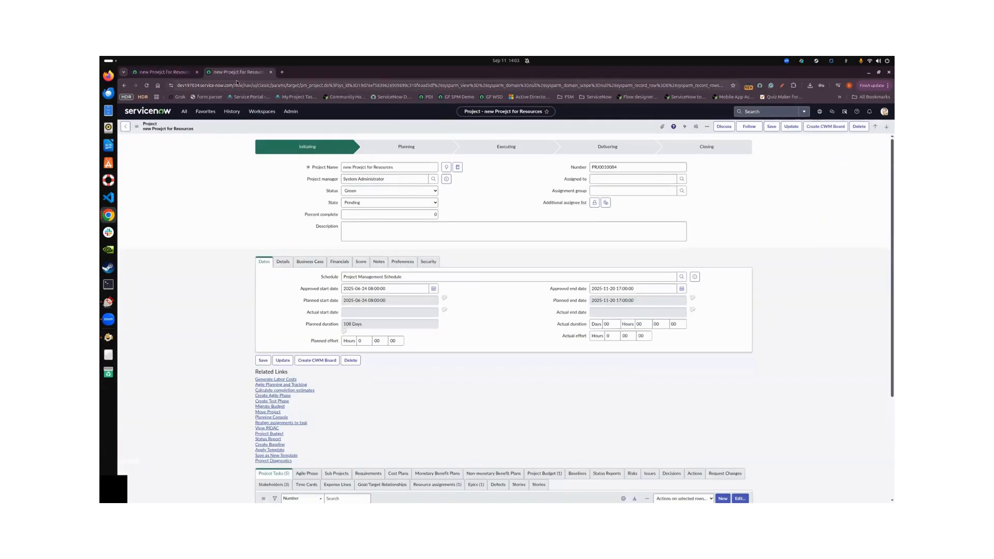
{"action": "left_click", "coordinate": [262, 111]}
{"action": "left_click", "coordinate": [263, 163]}
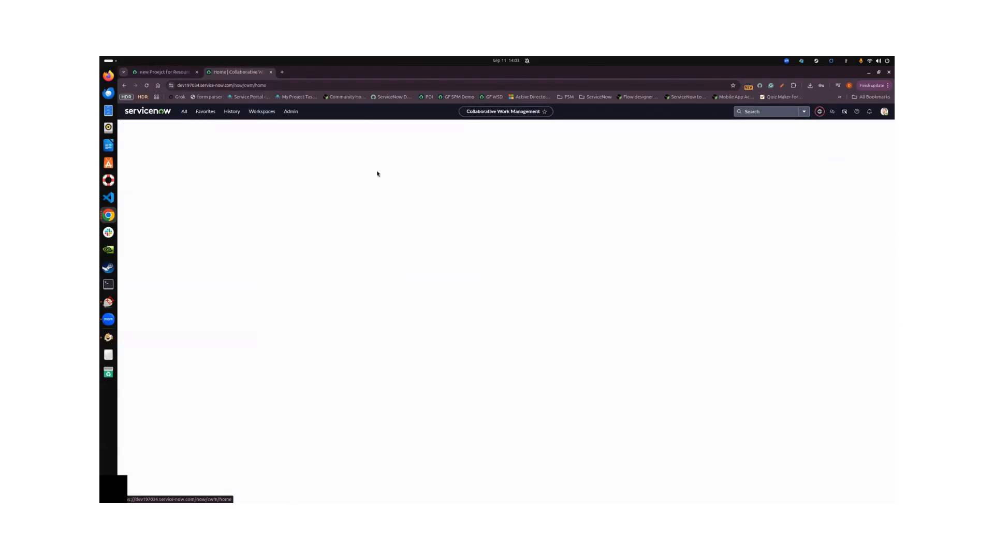
Step: Switch to the shared space "new Proejct for Resources" to view its contents
{"action": "left_click", "coordinate": [233, 208]}
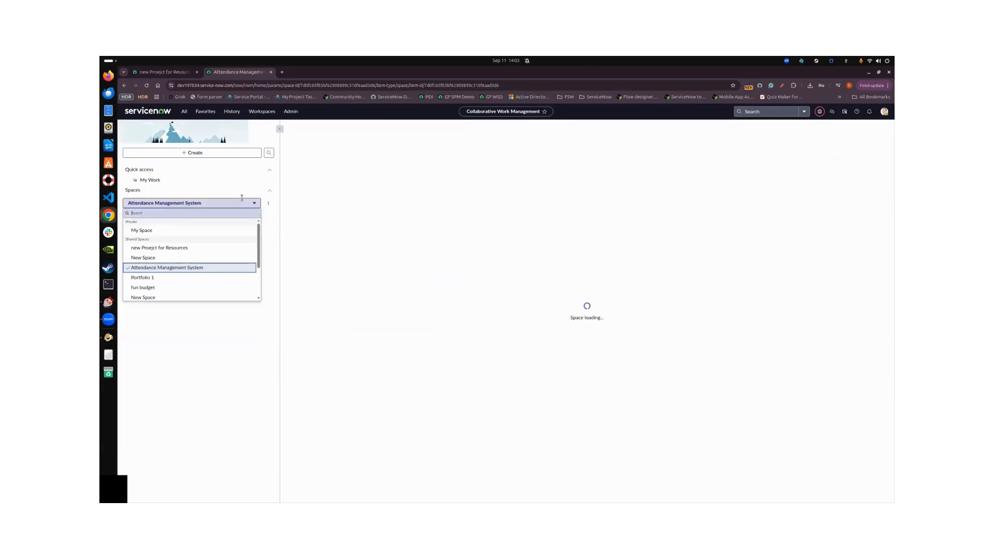
{"action": "scroll", "coordinate": [195, 272], "scroll_direction": "down", "scroll_amount": 5}
{"action": "scroll", "coordinate": [191, 270], "scroll_direction": "up", "scroll_amount": 5}
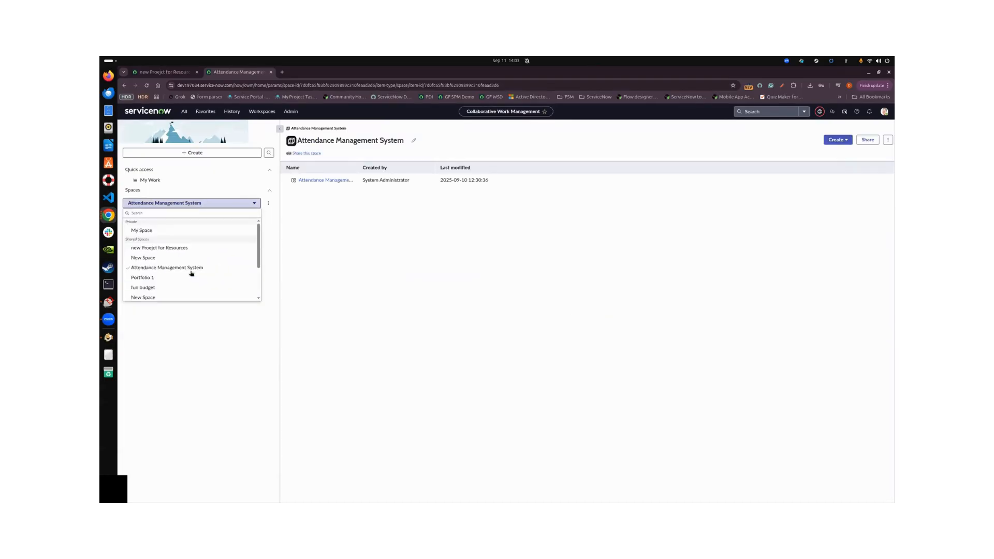
{"action": "left_click", "coordinate": [168, 249]}
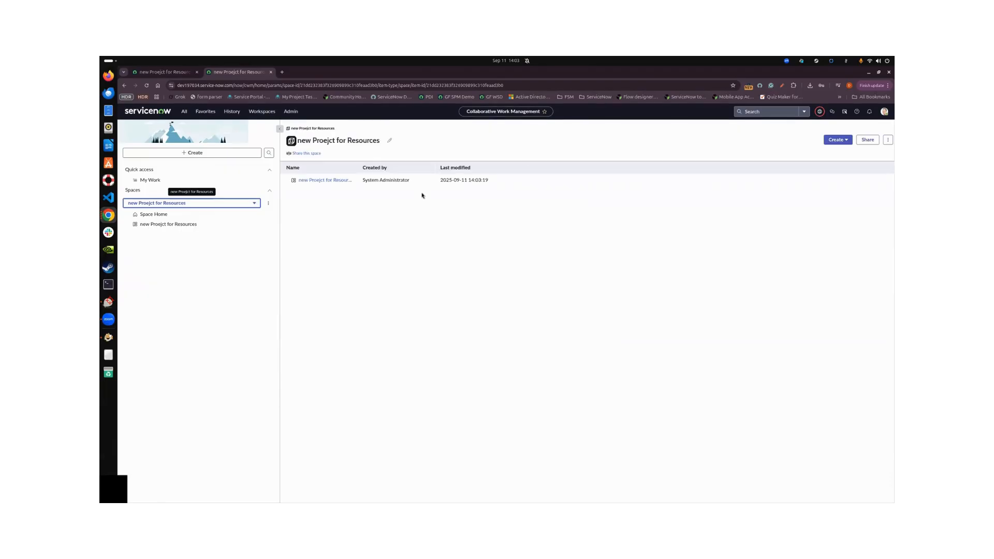
{"action": "left_click", "coordinate": [163, 72]}
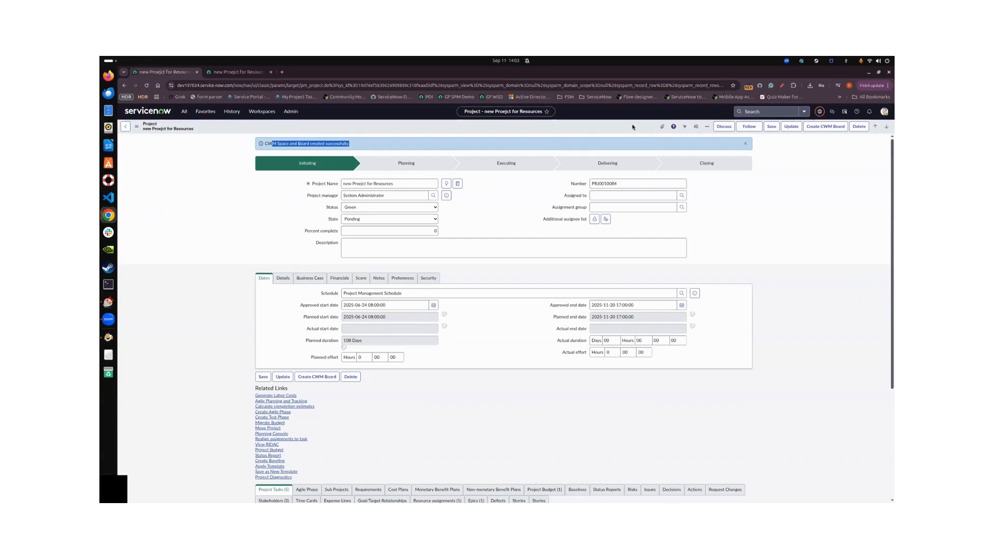
{"action": "right_click", "coordinate": [487, 132]}
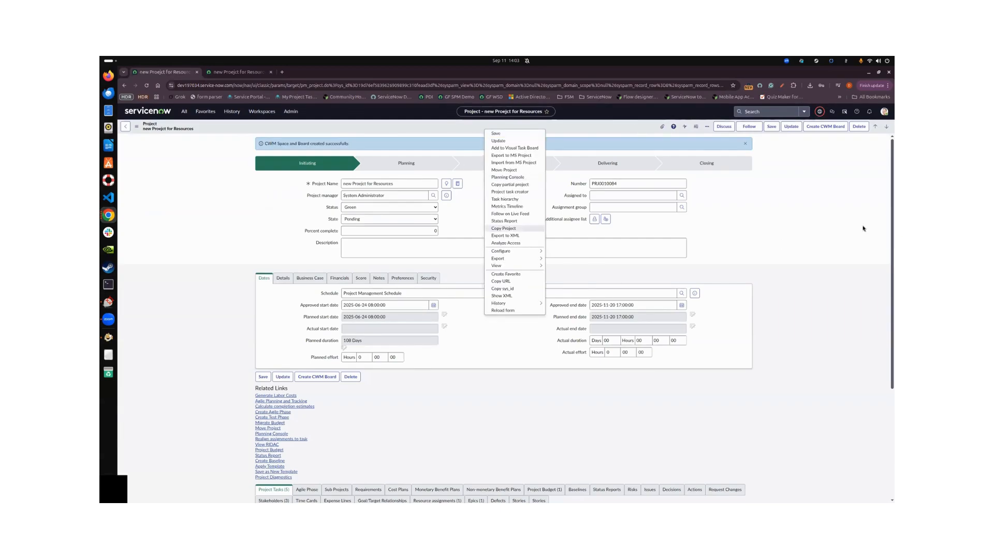
{"action": "left_click", "coordinate": [557, 174]}
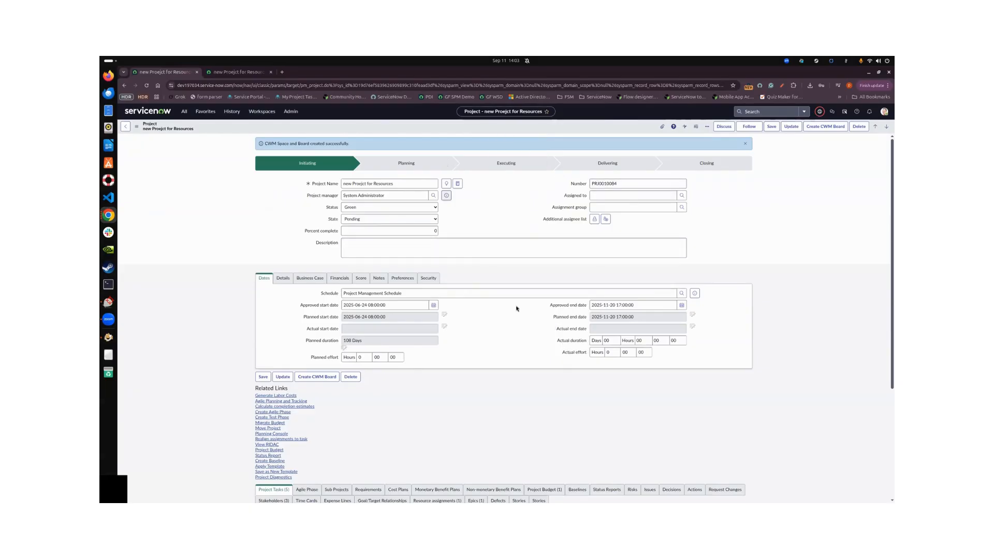
{"action": "right_click", "coordinate": [472, 126]}
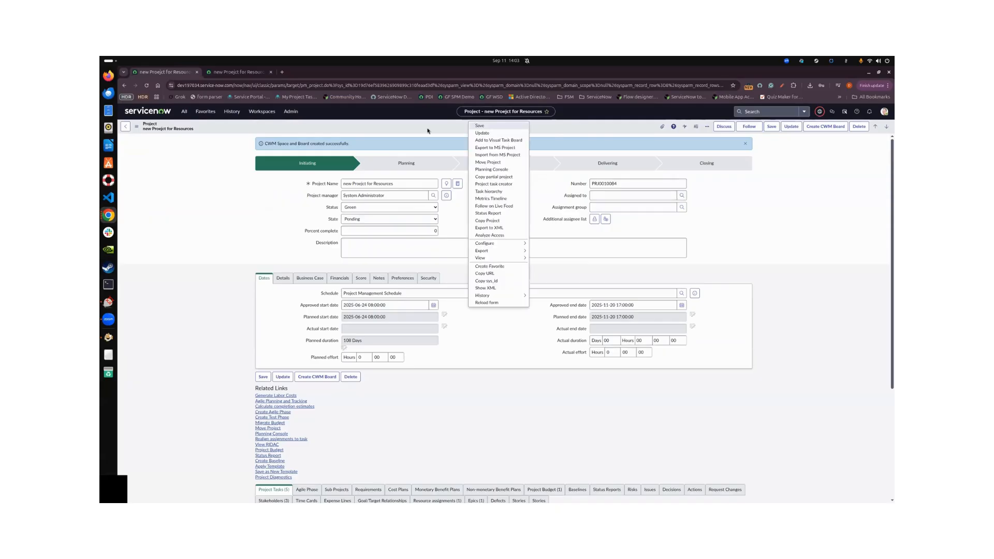
{"action": "left_click", "coordinate": [744, 233]}
{"action": "left_click", "coordinate": [233, 72]}
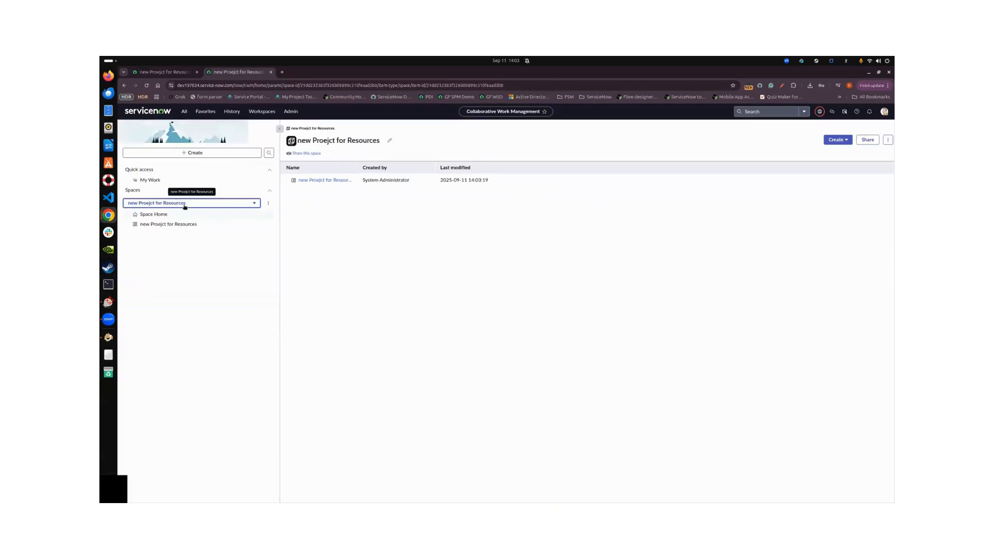
{"action": "left_click", "coordinate": [183, 203]}
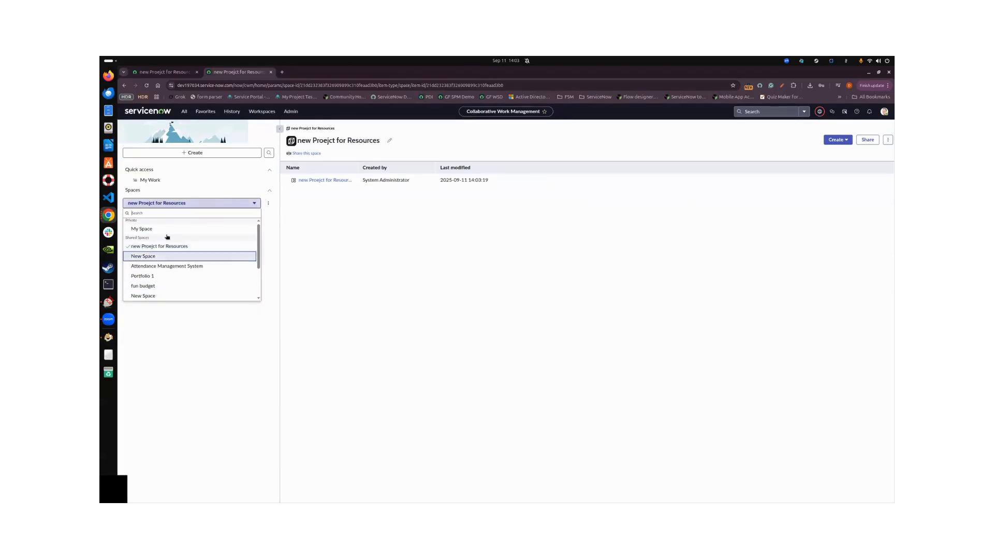
{"action": "left_click", "coordinate": [234, 381]}
Step: Review the project record's portfolio and program details, then its Project Tasks and Agile Phase related lists
{"action": "left_click", "coordinate": [166, 72]}
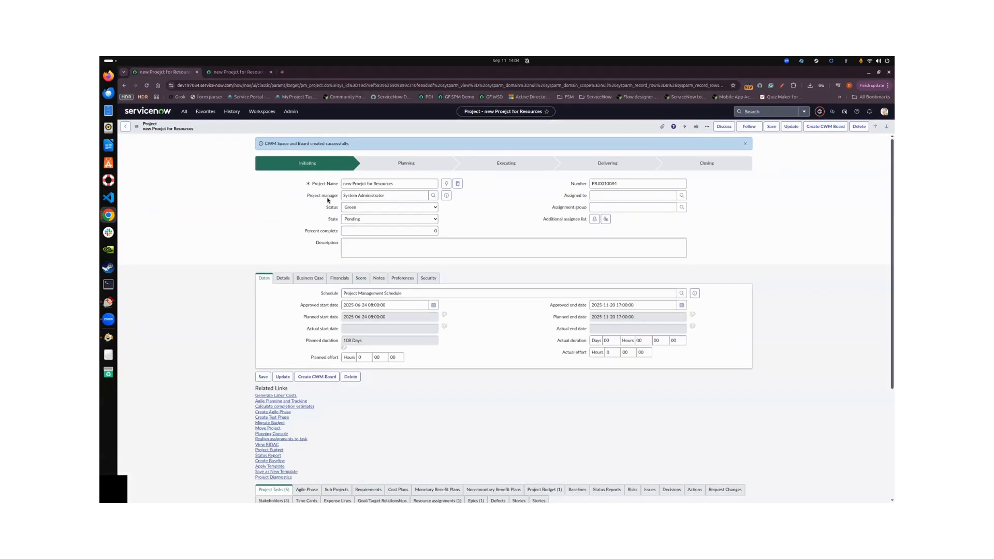
{"action": "left_click", "coordinate": [363, 293]}
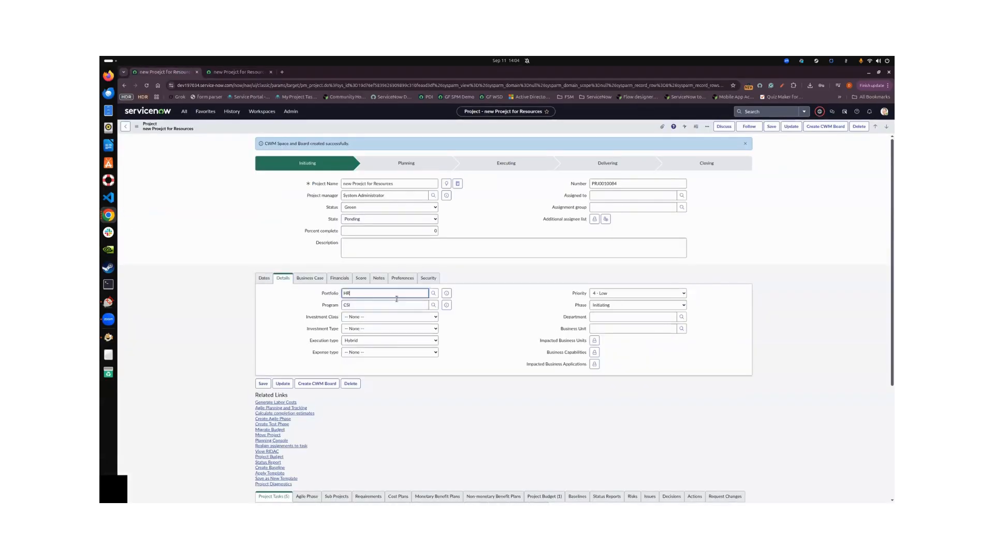
{"action": "left_click", "coordinate": [464, 336]}
{"action": "scroll", "coordinate": [317, 344], "scroll_direction": "down", "scroll_amount": 5}
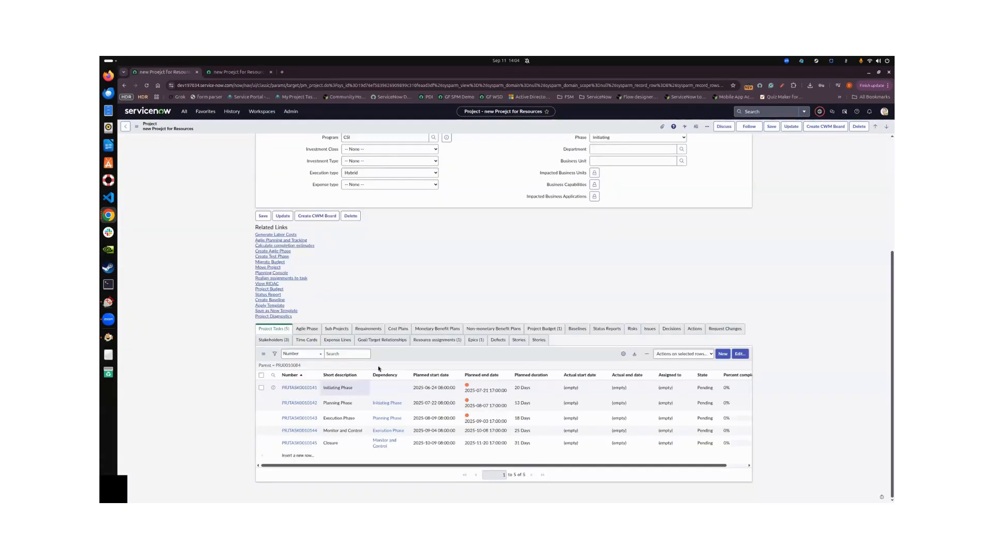
{"action": "scroll", "coordinate": [319, 383], "scroll_direction": "up", "scroll_amount": 5}
{"action": "scroll", "coordinate": [321, 428], "scroll_direction": "down", "scroll_amount": 5}
{"action": "left_click", "coordinate": [307, 330]}
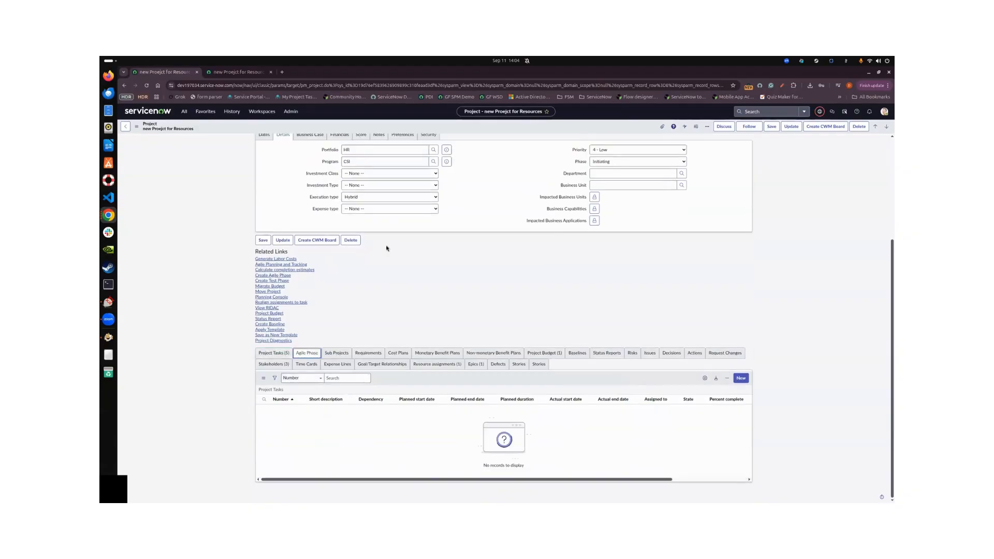
{"action": "scroll", "coordinate": [389, 249], "scroll_direction": "up", "scroll_amount": 2}
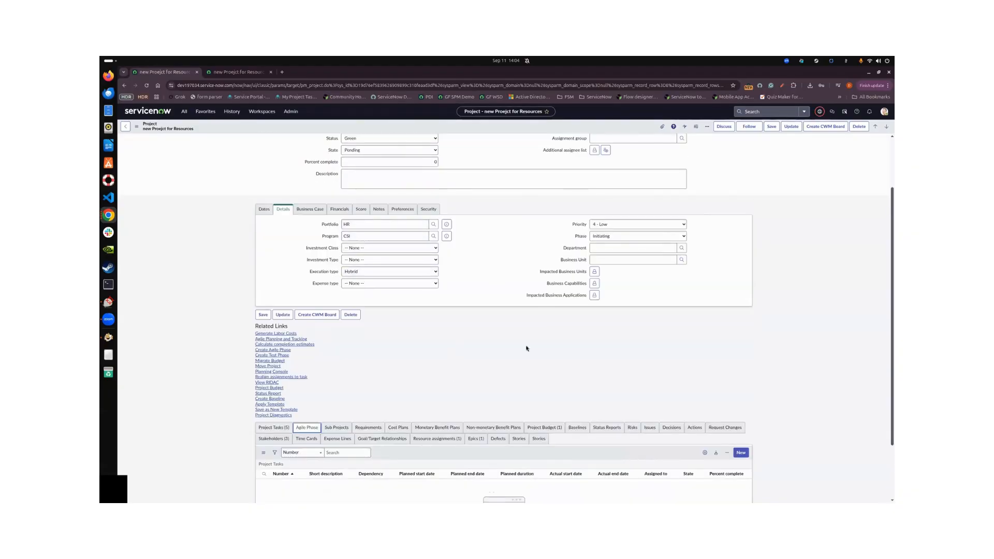
{"action": "scroll", "coordinate": [527, 347], "scroll_direction": "up", "scroll_amount": 2}
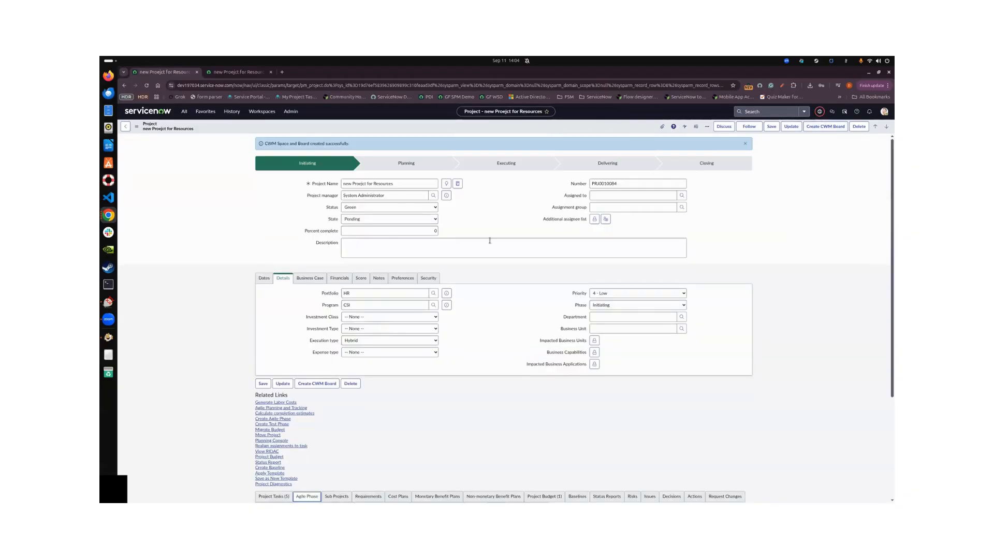
Step: Open the UI Actions configuration from the project form and view the "Create CWM Board" UI action
{"action": "right_click", "coordinate": [478, 128]}
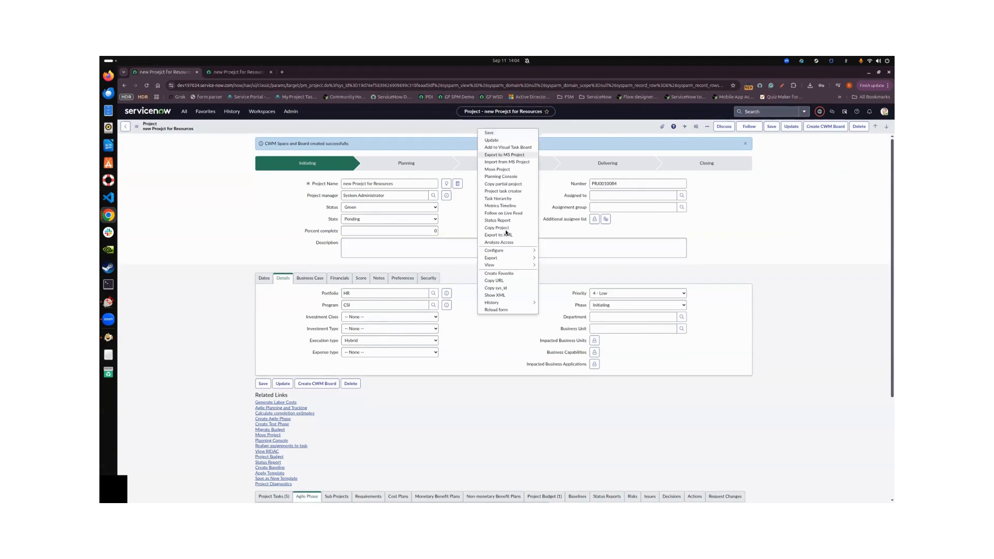
{"action": "mouse_move", "coordinate": [511, 254]}
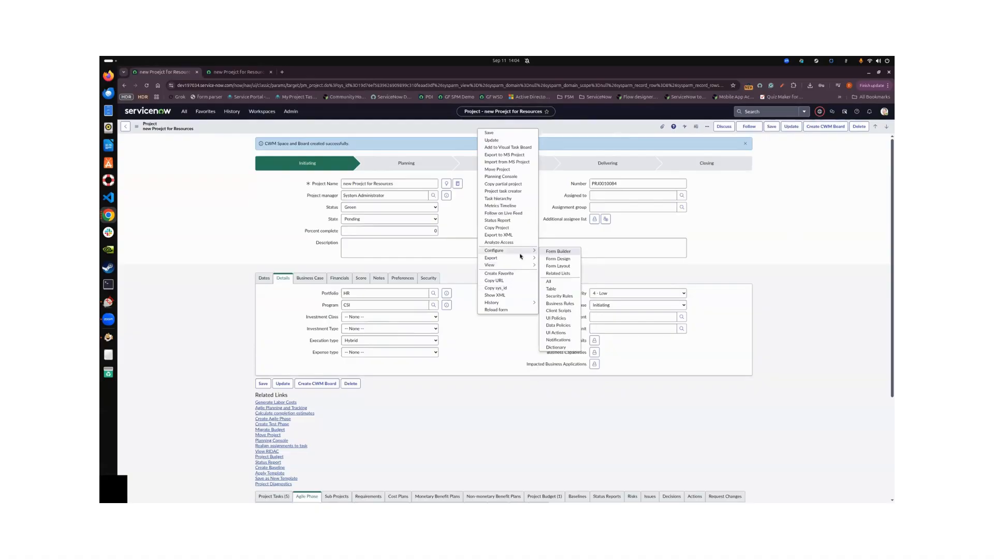
{"action": "left_click", "coordinate": [555, 333]}
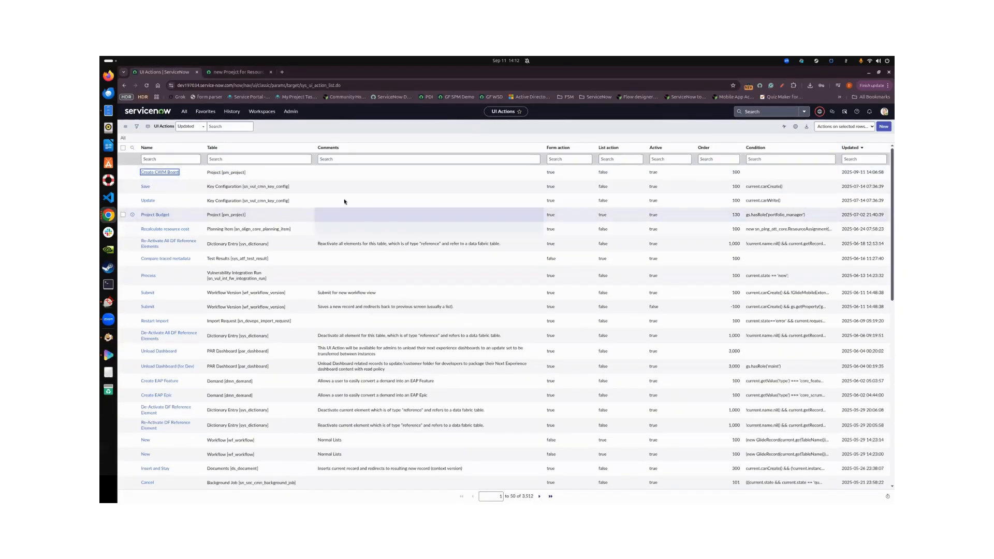
{"action": "left_click", "coordinate": [160, 172]}
Step: Examine the script section that creates the sn_cwm_space record and names it from the project's short description
{"action": "scroll", "coordinate": [523, 282], "scroll_direction": "down", "scroll_amount": 5}
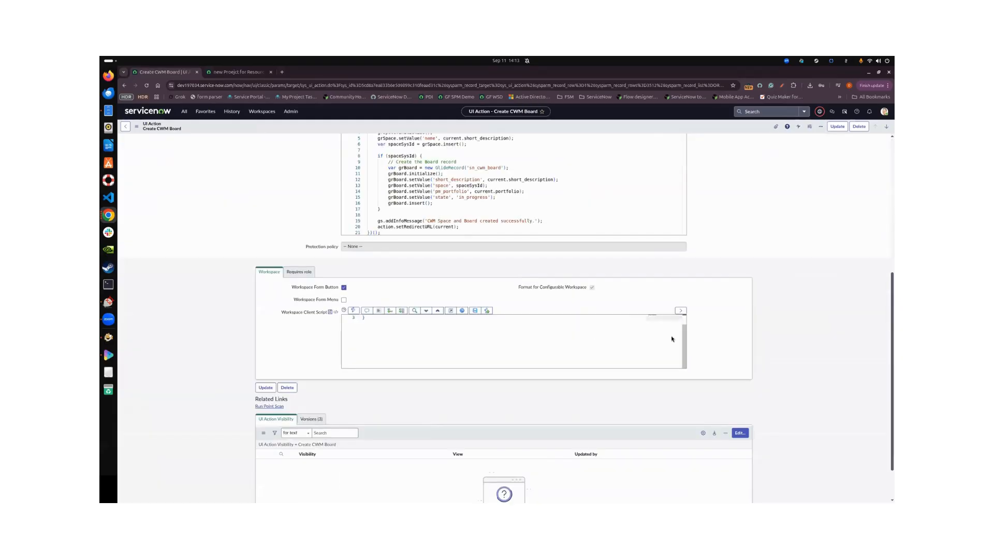
{"action": "scroll", "coordinate": [719, 257], "scroll_direction": "up", "scroll_amount": 3}
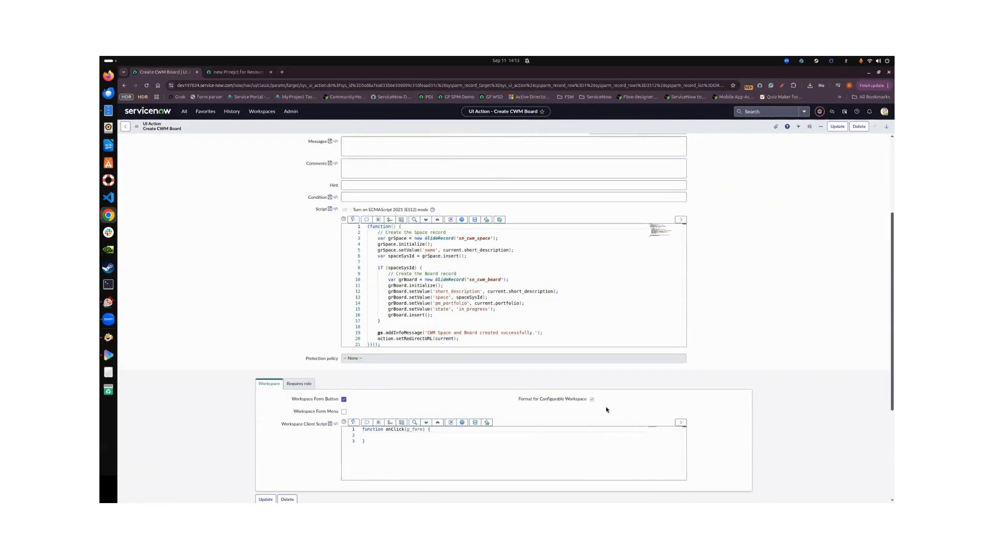
{"action": "scroll", "coordinate": [600, 404], "scroll_direction": "up", "scroll_amount": 1}
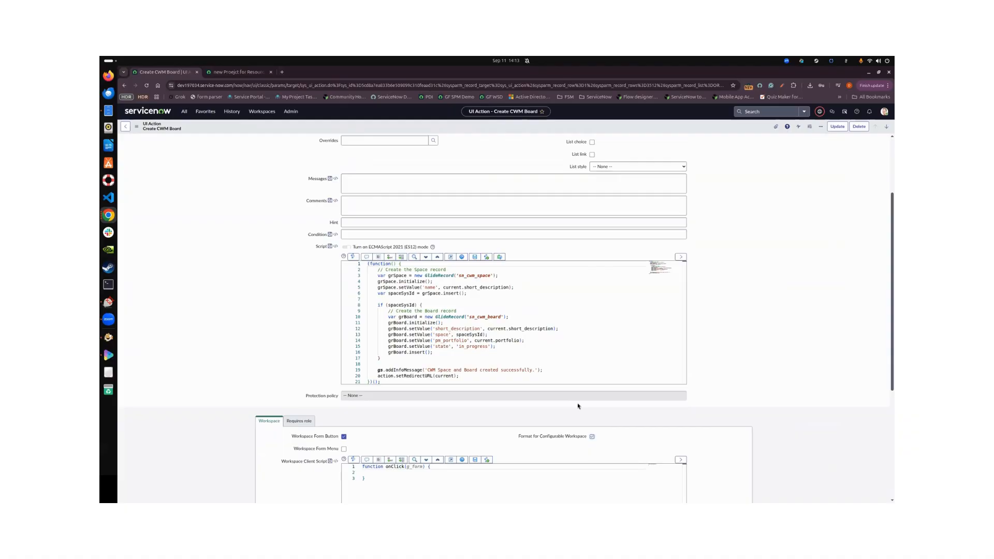
{"action": "scroll", "coordinate": [580, 405], "scroll_direction": "up", "scroll_amount": 1}
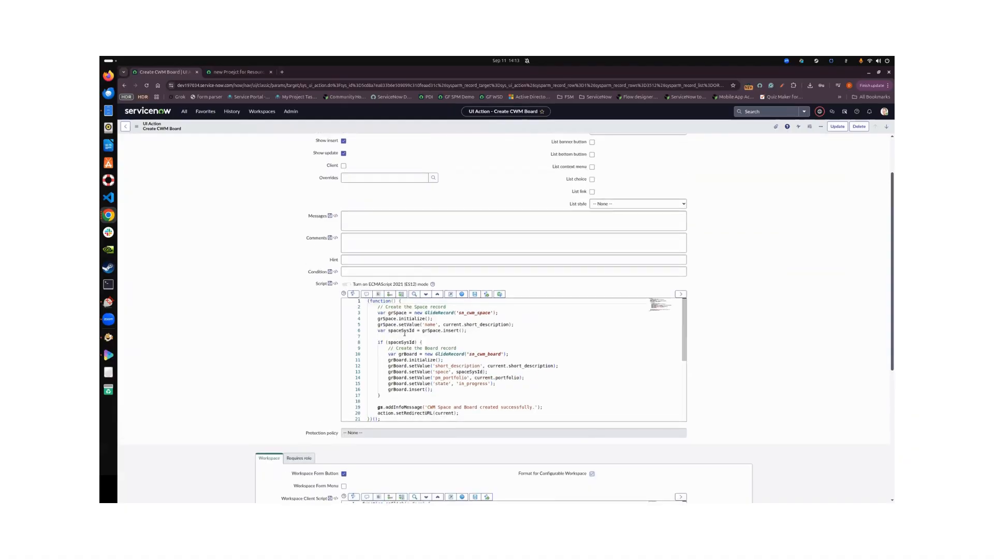
{"action": "left_click_drag", "start_coordinate": [386, 307], "coordinate": [512, 325]}
{"action": "left_click", "coordinate": [483, 330]}
{"action": "left_click", "coordinate": [487, 341]}
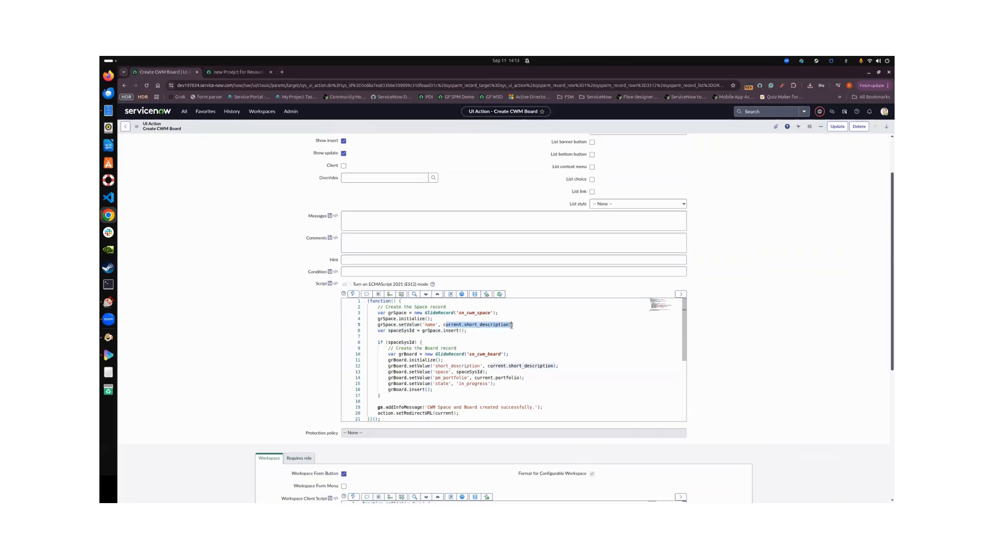
Step: Examine the script section that creates the sn_cwm_board record and sets its short description, space, portfolio and state
{"action": "scroll", "coordinate": [448, 347], "scroll_direction": "down", "scroll_amount": 2}
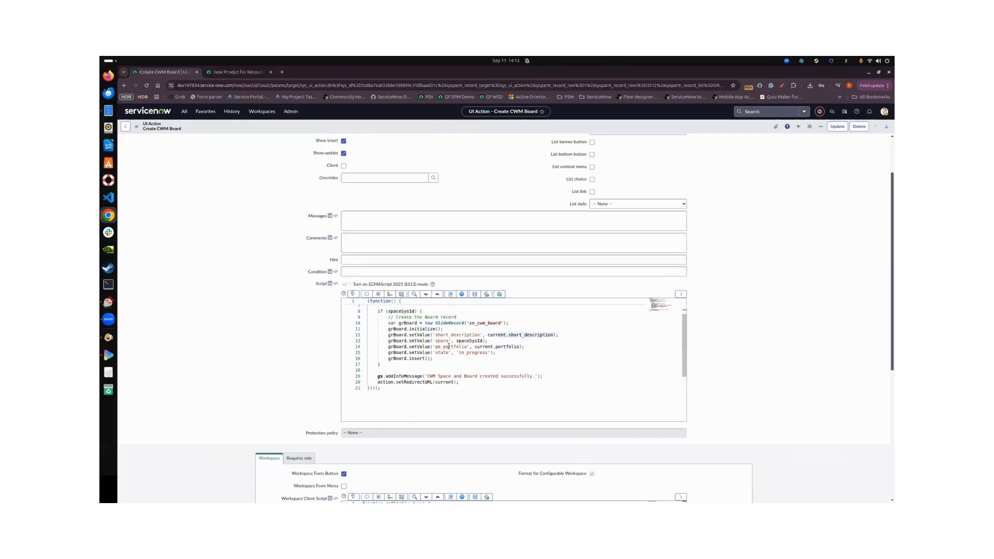
{"action": "scroll", "coordinate": [449, 347], "scroll_direction": "up", "scroll_amount": 2}
{"action": "left_click", "coordinate": [410, 348]}
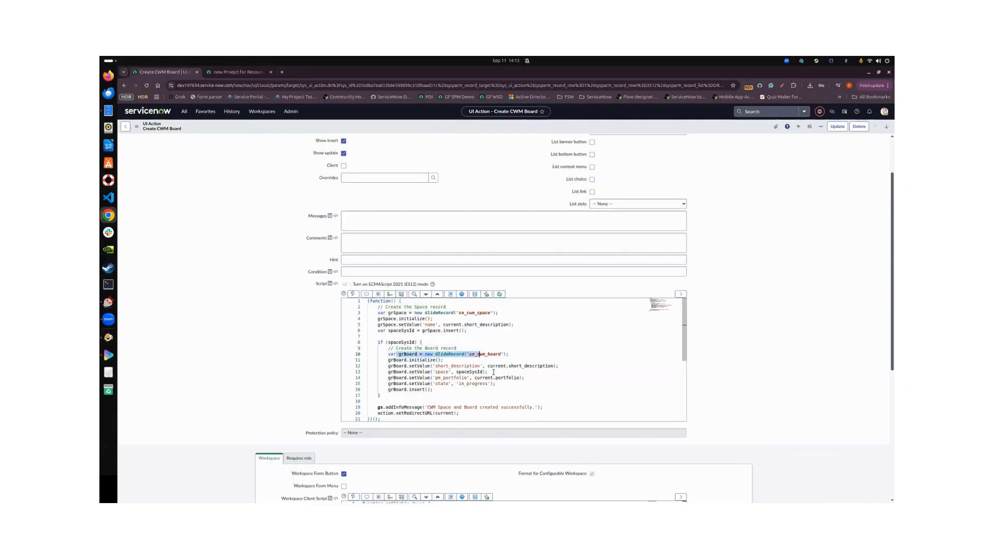
{"action": "left_click", "coordinate": [492, 372]}
{"action": "left_click_drag", "start_coordinate": [501, 354], "coordinate": [536, 367]}
{"action": "left_click", "coordinate": [567, 371]}
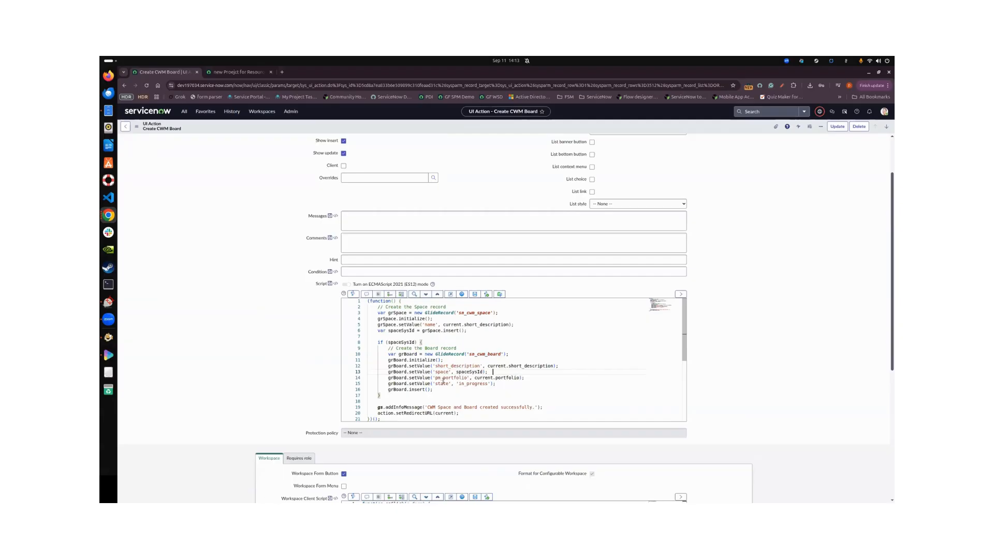
{"action": "left_click_drag", "start_coordinate": [443, 381], "coordinate": [486, 380]}
{"action": "left_click", "coordinate": [501, 387]}
{"action": "scroll", "coordinate": [511, 383], "scroll_direction": "down", "scroll_amount": 1}
Step: Examine the info message and redirect lines that end the "Create CWM Board" script
{"action": "left_click", "coordinate": [378, 392]}
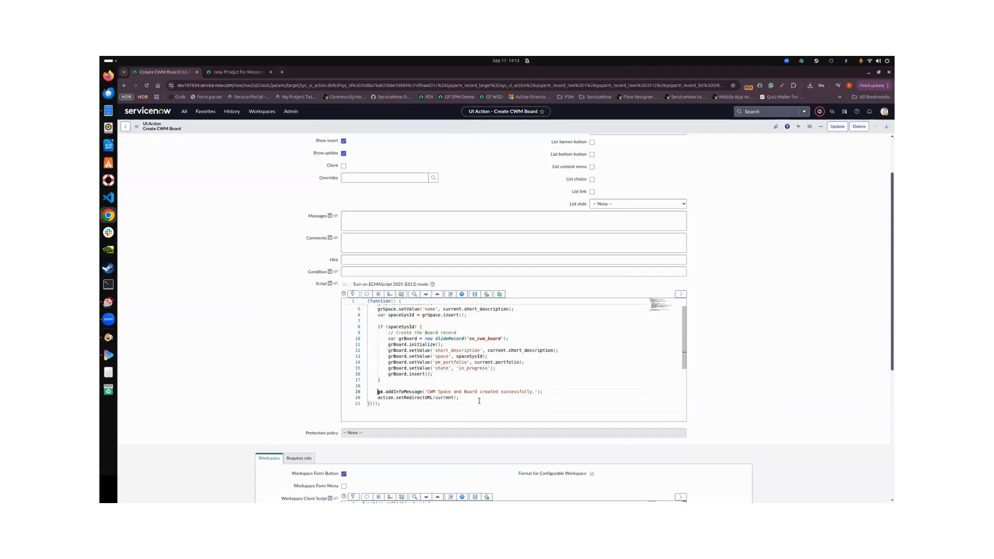
{"action": "left_click_drag", "start_coordinate": [551, 391], "coordinate": [367, 386]}
{"action": "left_click", "coordinate": [456, 398]}
{"action": "scroll", "coordinate": [435, 399], "scroll_direction": "up", "scroll_amount": 1}
{"action": "scroll", "coordinate": [398, 416], "scroll_direction": "down", "scroll_amount": 1}
{"action": "left_click_drag", "start_coordinate": [389, 407], "coordinate": [363, 285]}
{"action": "left_click", "coordinate": [592, 358]}
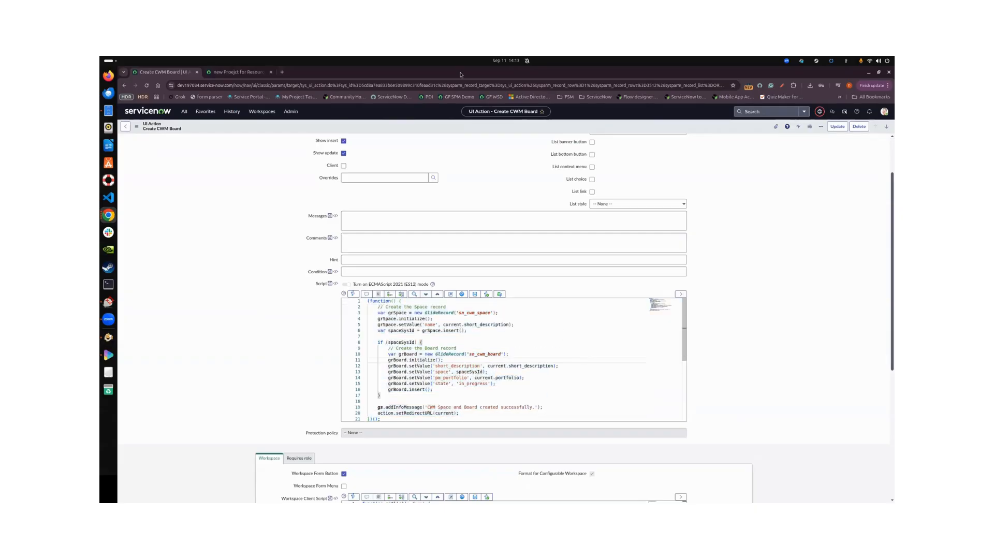
Step: Open the "Test Budget Demand" project in the Project Workspace and create a CWM board from it
{"action": "left_click", "coordinate": [257, 112]}
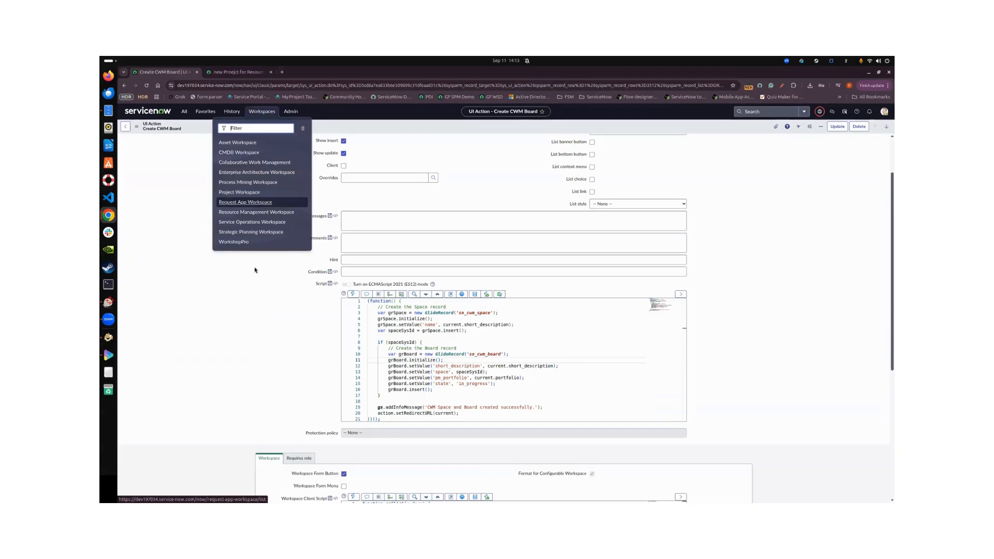
{"action": "left_click", "coordinate": [240, 193]}
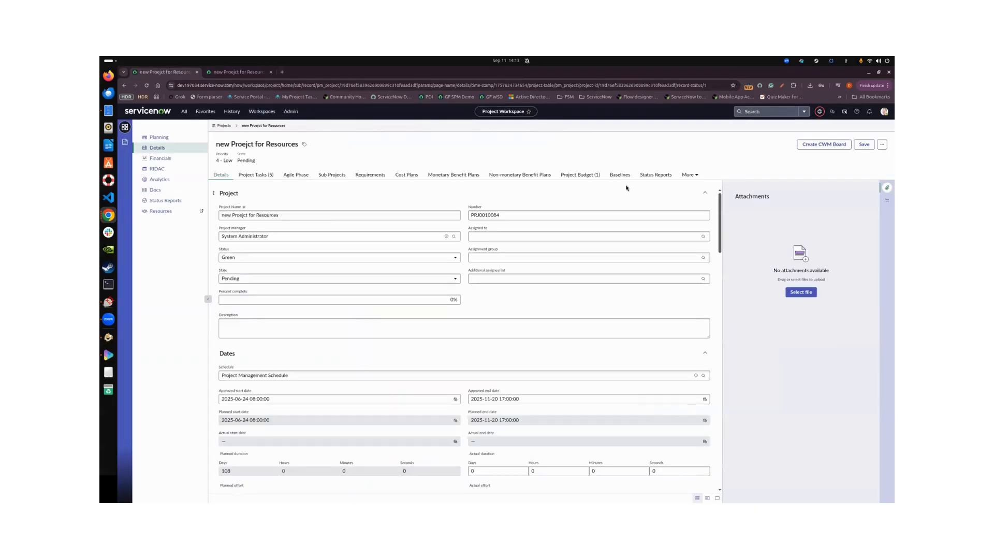
{"action": "left_click", "coordinate": [226, 126]}
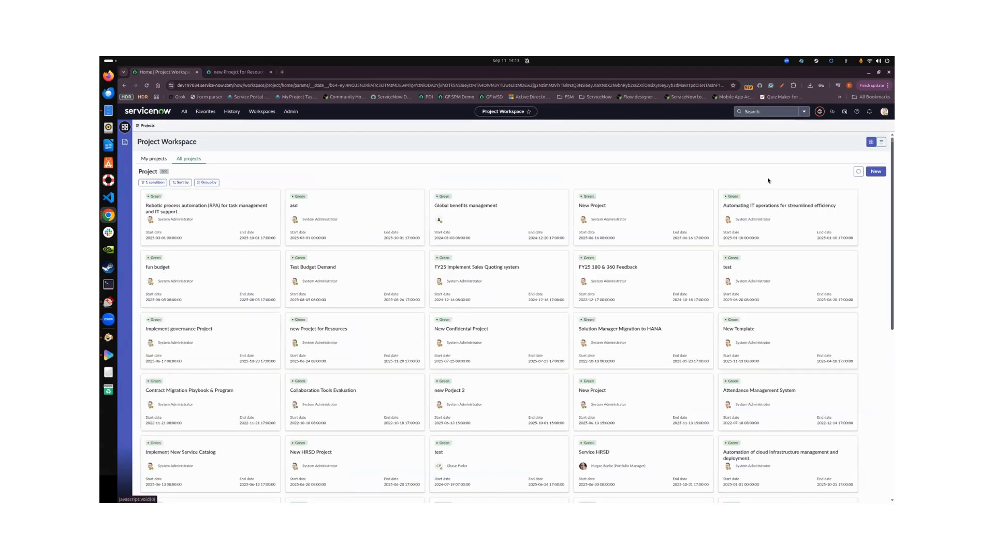
{"action": "left_click", "coordinate": [352, 274]}
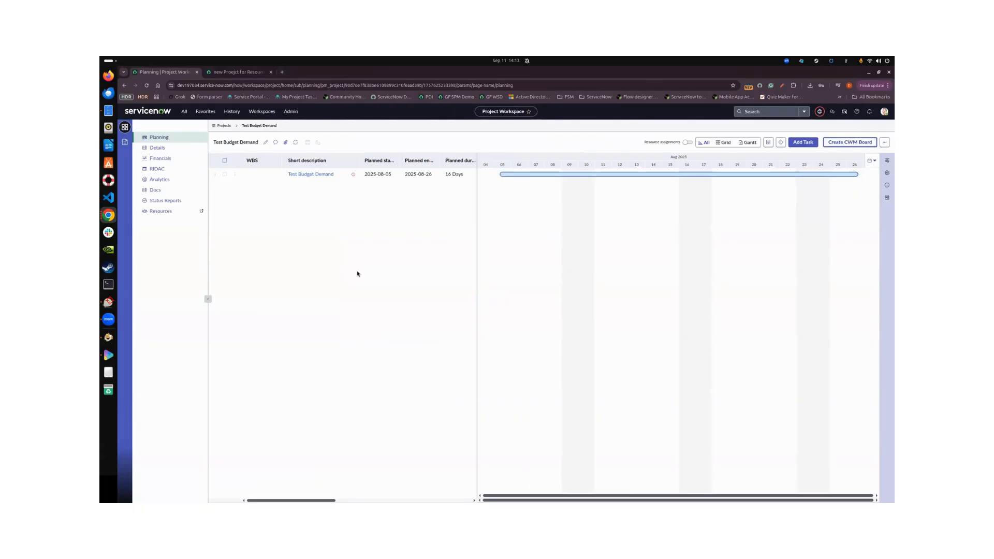
{"action": "left_click", "coordinate": [158, 148]}
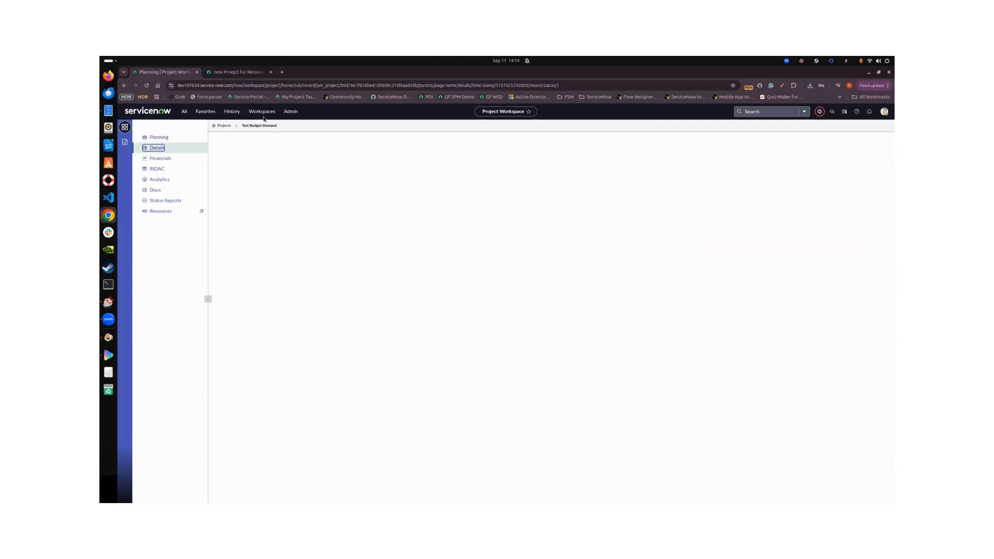
Step: Switch the Collaborative Work Management workspace to the "Test Budget Demand" space and open its board
{"action": "left_click", "coordinate": [261, 111]}
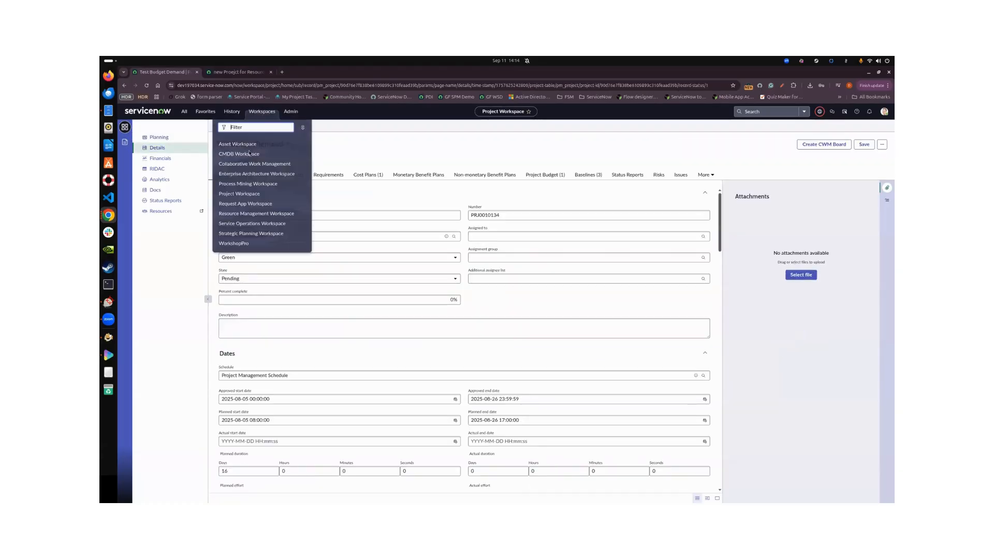
{"action": "left_click", "coordinate": [250, 163]}
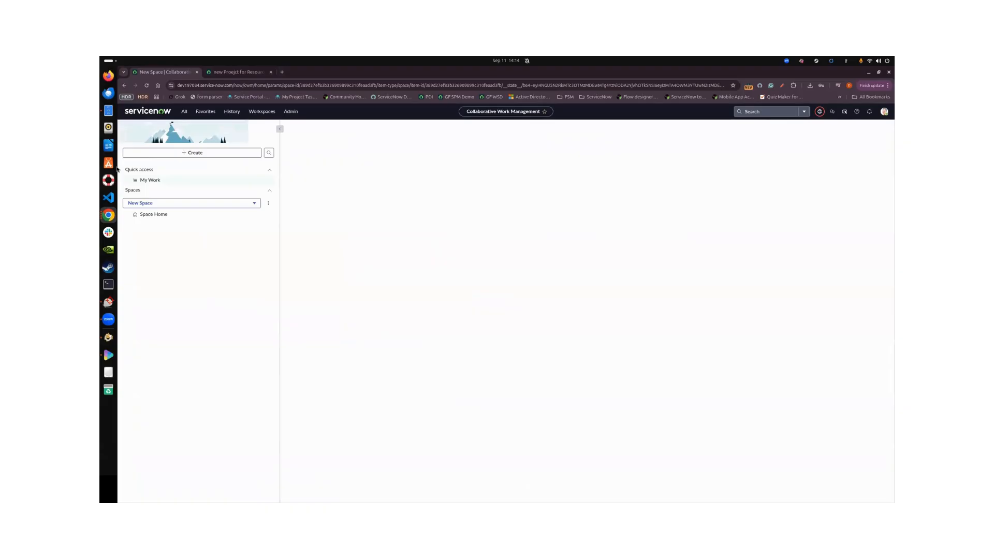
{"action": "left_click", "coordinate": [203, 205]}
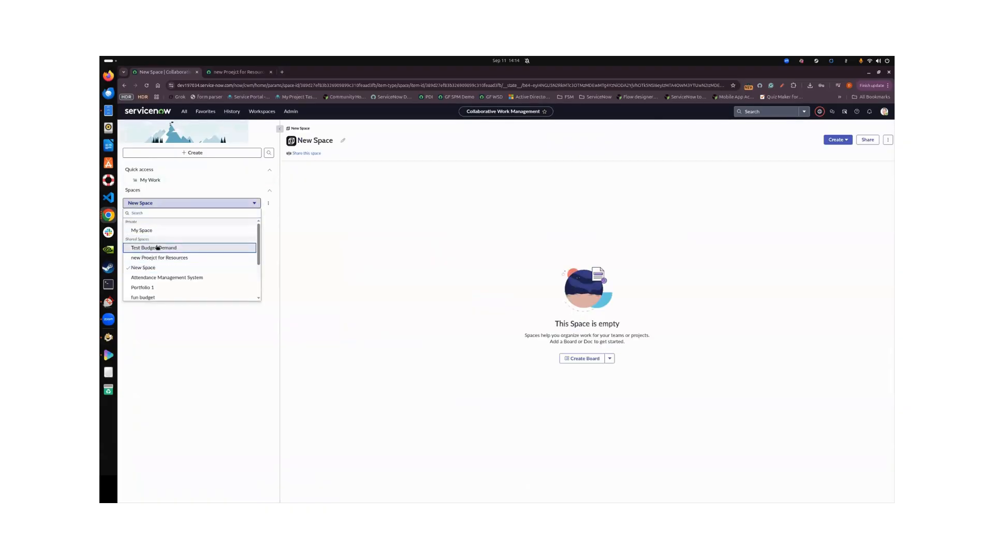
{"action": "left_click", "coordinate": [230, 248]}
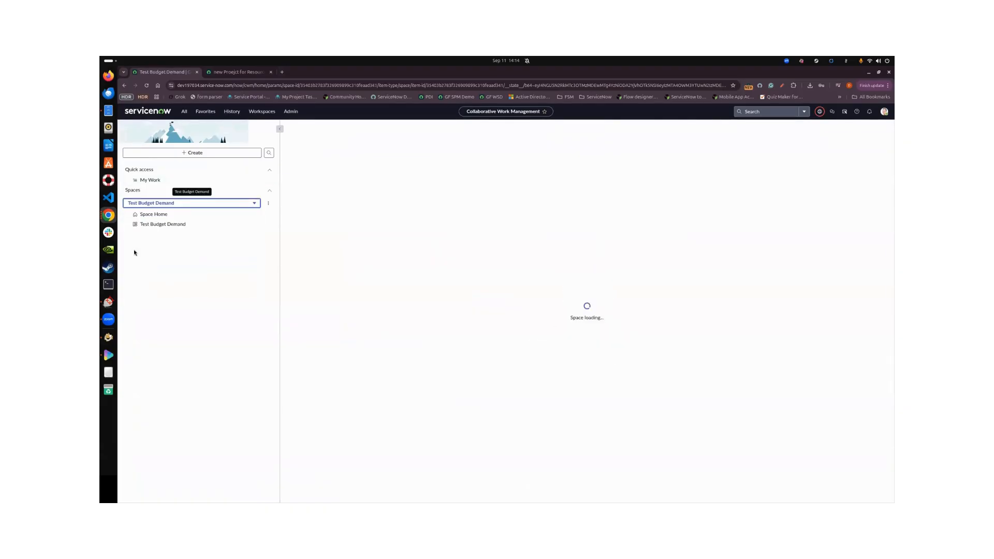
{"action": "left_click", "coordinate": [155, 225]}
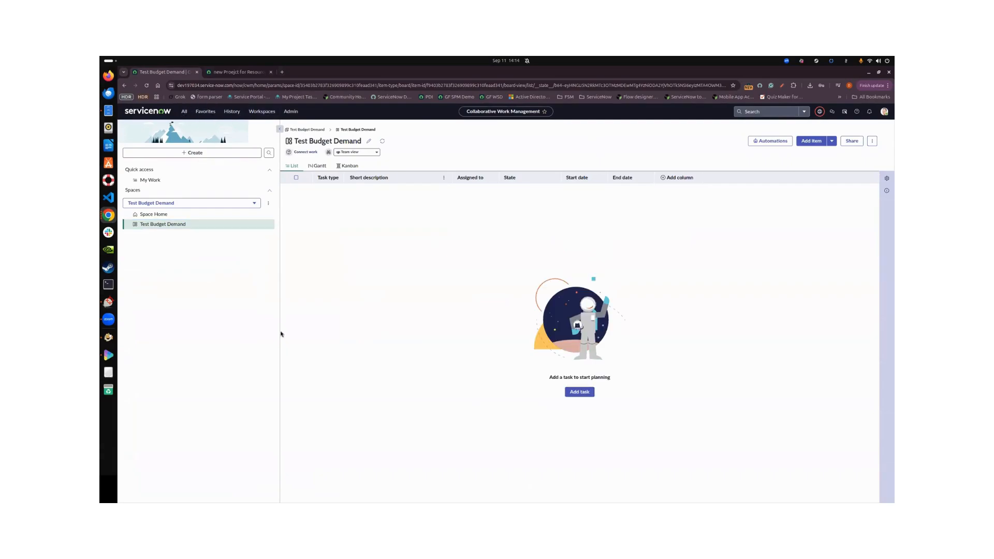
Step: Open Workflow Studio and create a new flow named "NEw CWM Board" in the Portfolio Planning application
{"action": "type", "text": "/fd"}
{"action": "key", "text": "Return"}
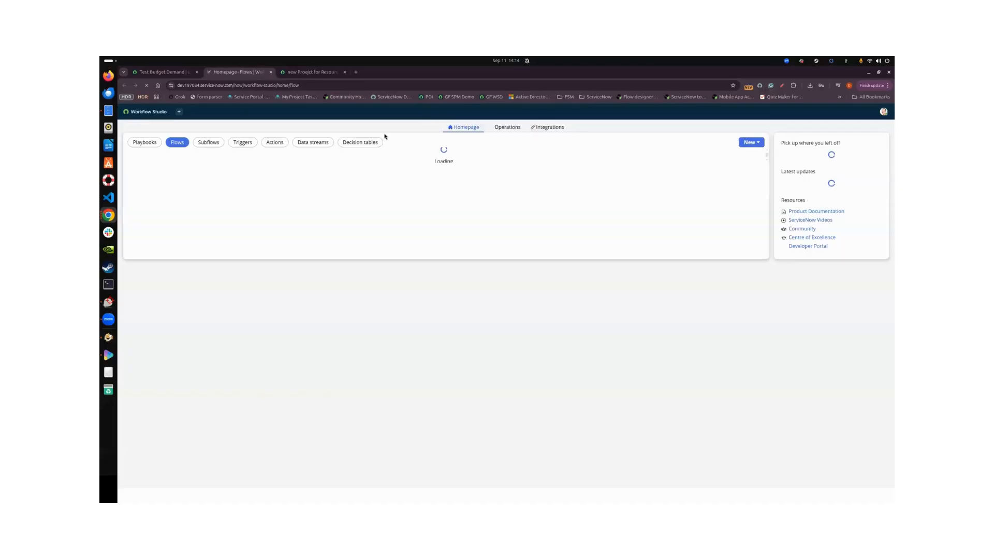
{"action": "left_click", "coordinate": [744, 142]}
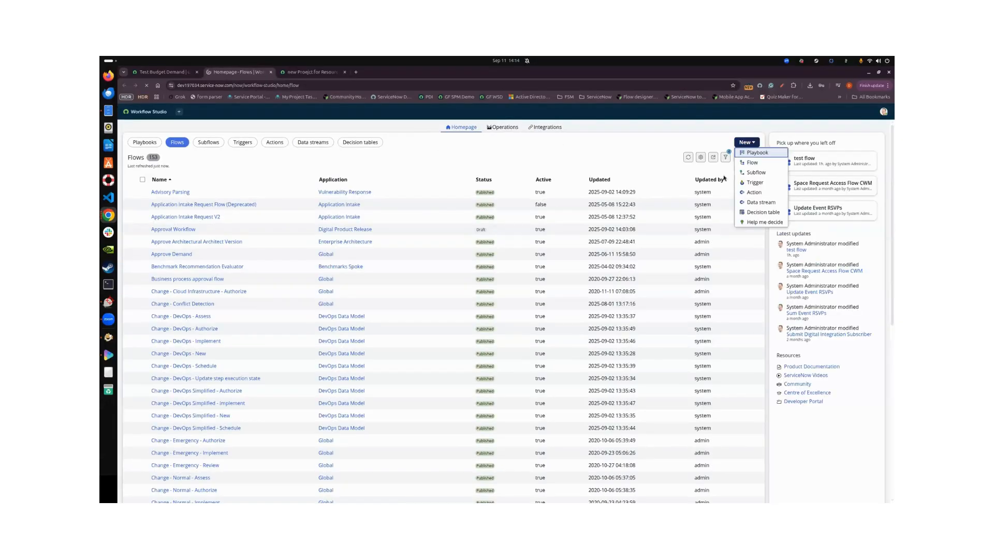
{"action": "left_click", "coordinate": [755, 163]}
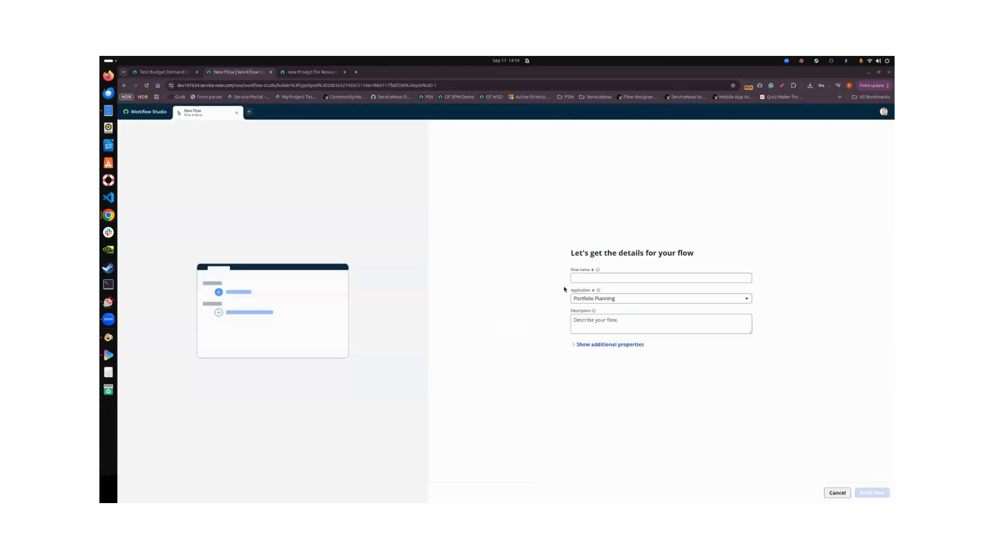
{"action": "type", "text": "NE"}
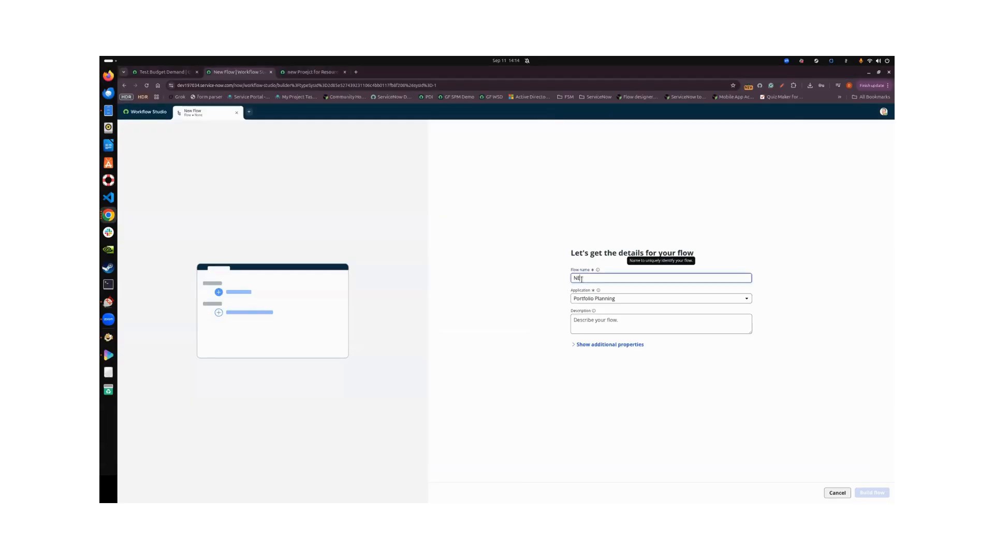
{"action": "type", "text": "W CWM "}
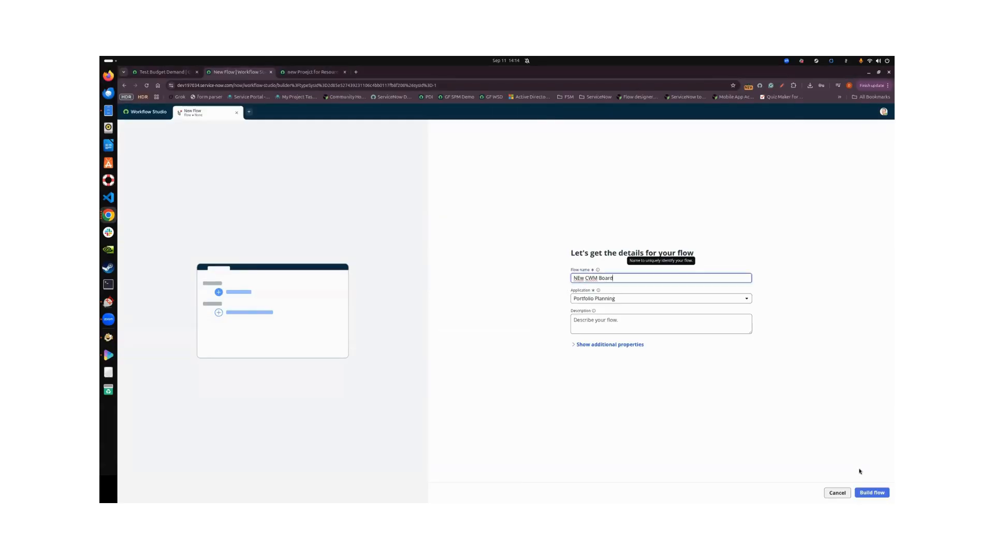
{"action": "type", "text": "Board"}
{"action": "left_click", "coordinate": [882, 493]}
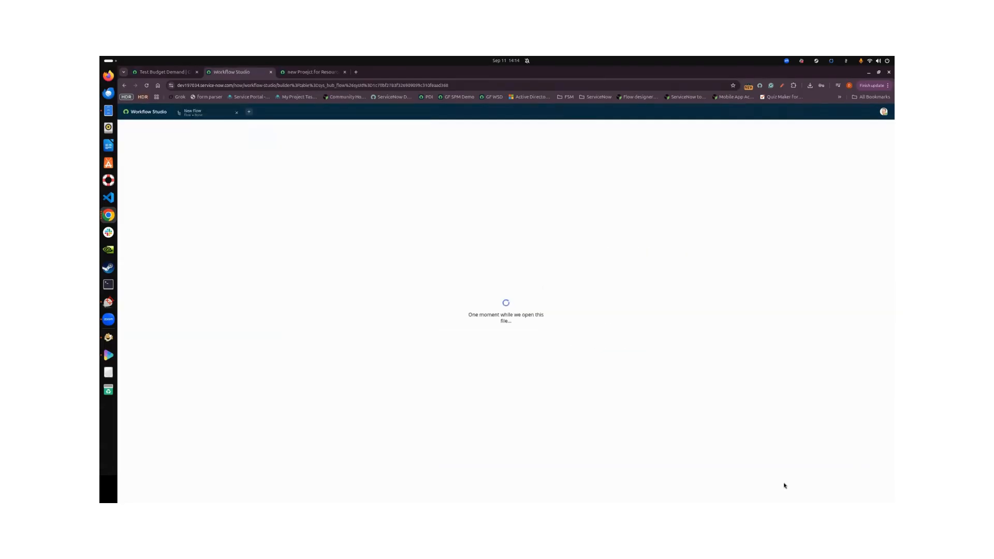
Step: Add a record trigger to the flow that runs when a Project [pm_project] record is updated
{"action": "left_click", "coordinate": [164, 164]}
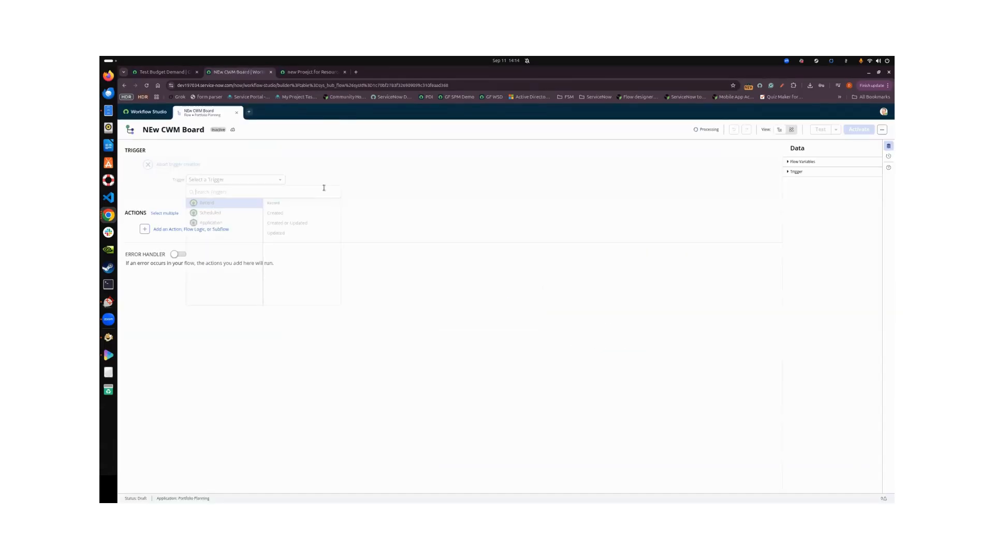
{"action": "left_click", "coordinate": [298, 214]}
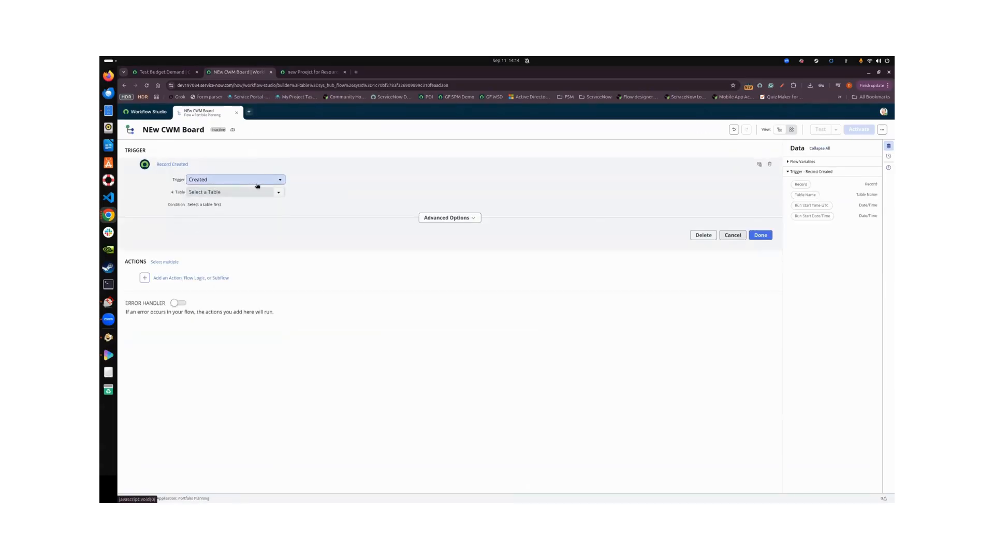
{"action": "left_click", "coordinate": [275, 181]}
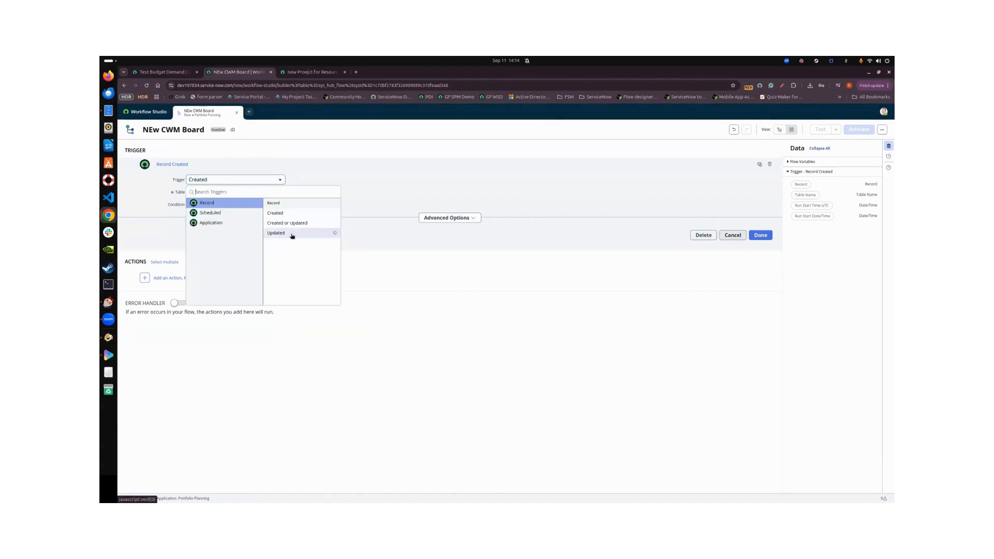
{"action": "left_click", "coordinate": [284, 233]}
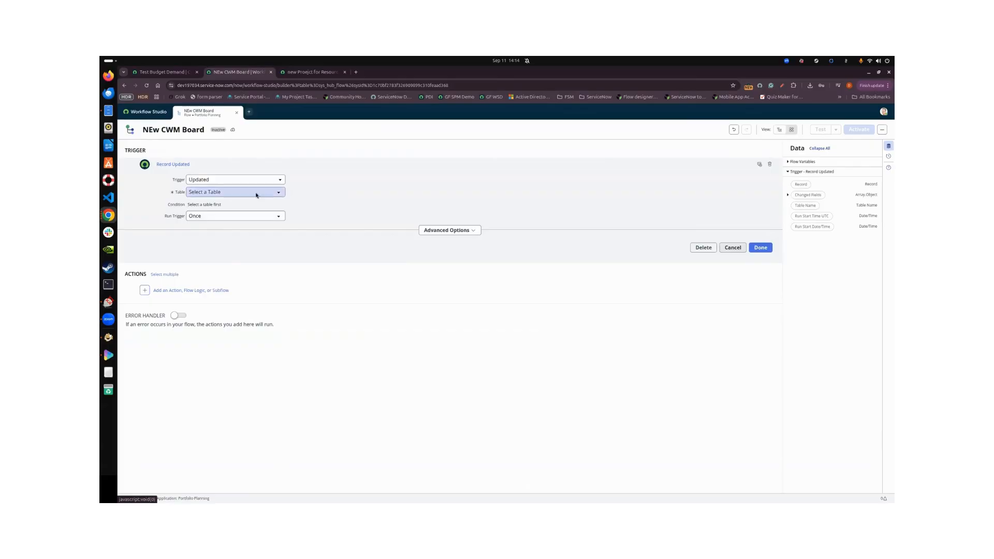
{"action": "left_click", "coordinate": [236, 192]}
{"action": "type", "text": "project"}
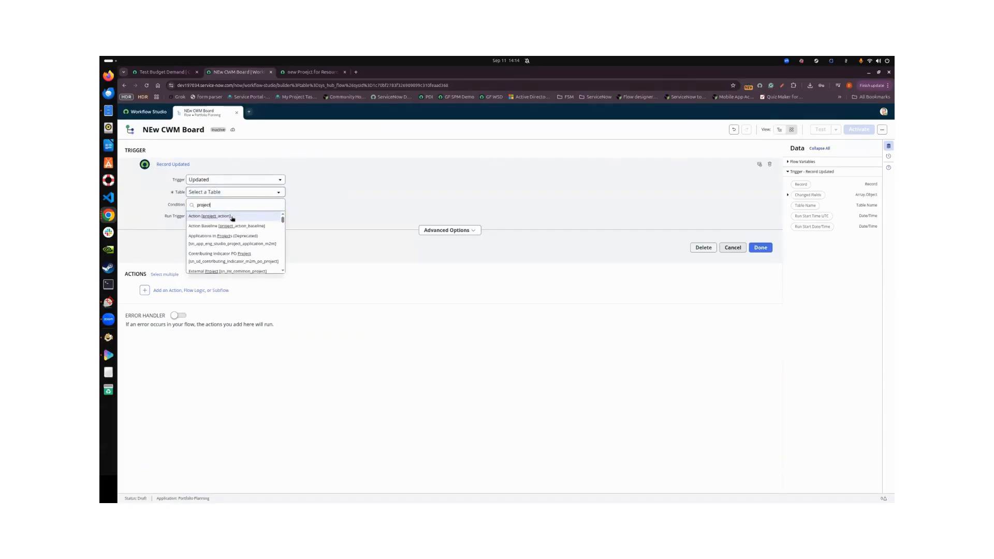
{"action": "scroll", "coordinate": [232, 218], "scroll_direction": "down", "scroll_amount": 10}
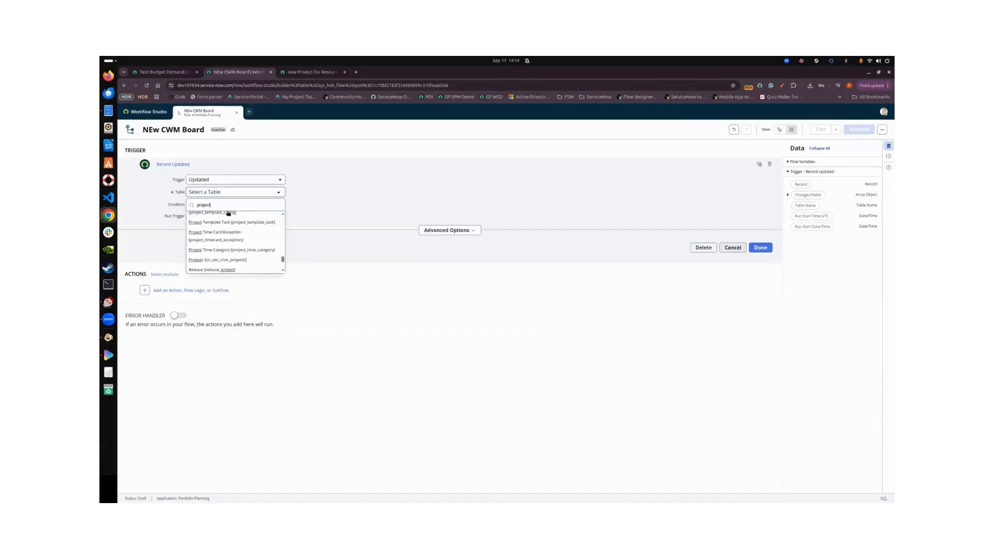
{"action": "scroll", "coordinate": [244, 257], "scroll_direction": "up", "scroll_amount": 5}
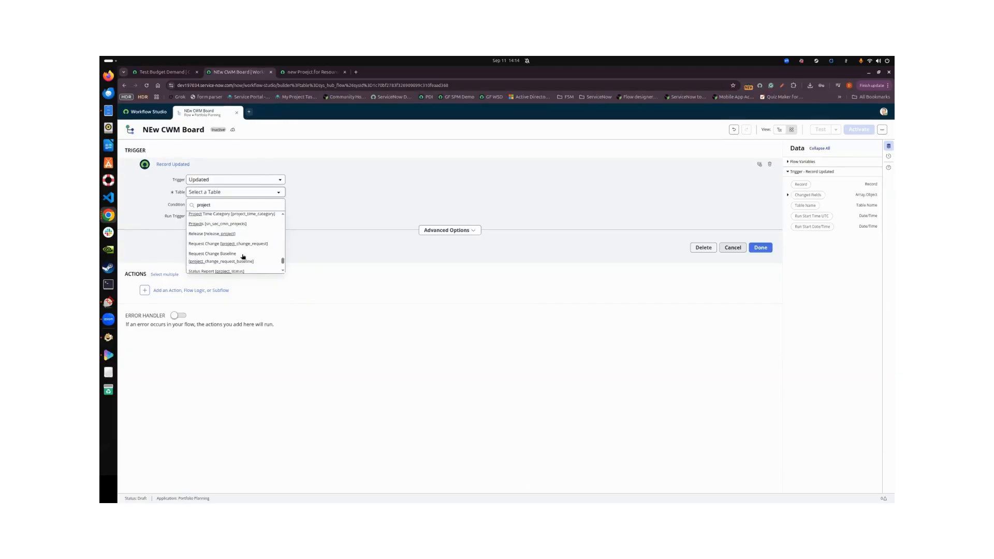
{"action": "scroll", "coordinate": [243, 257], "scroll_direction": "up", "scroll_amount": 4}
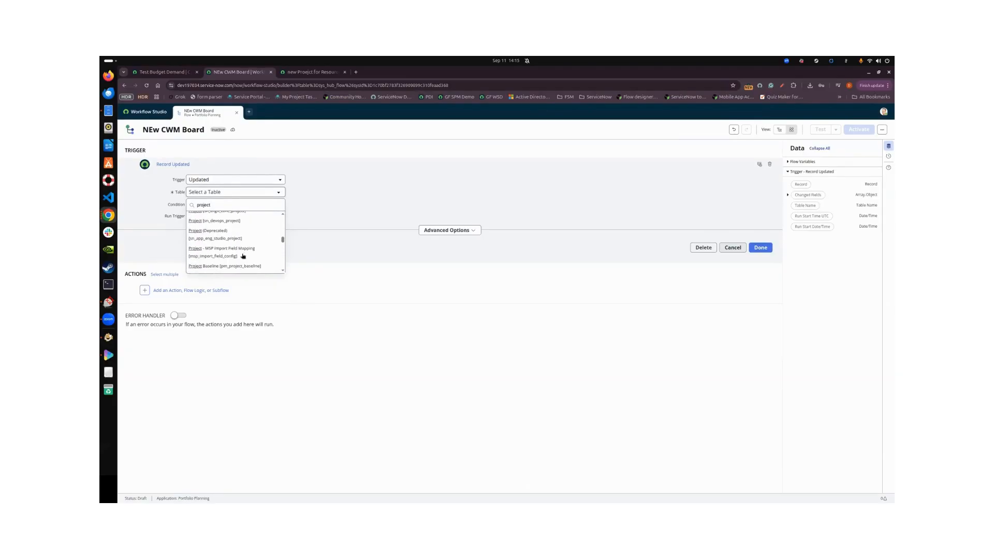
{"action": "scroll", "coordinate": [243, 256], "scroll_direction": "up", "scroll_amount": 4}
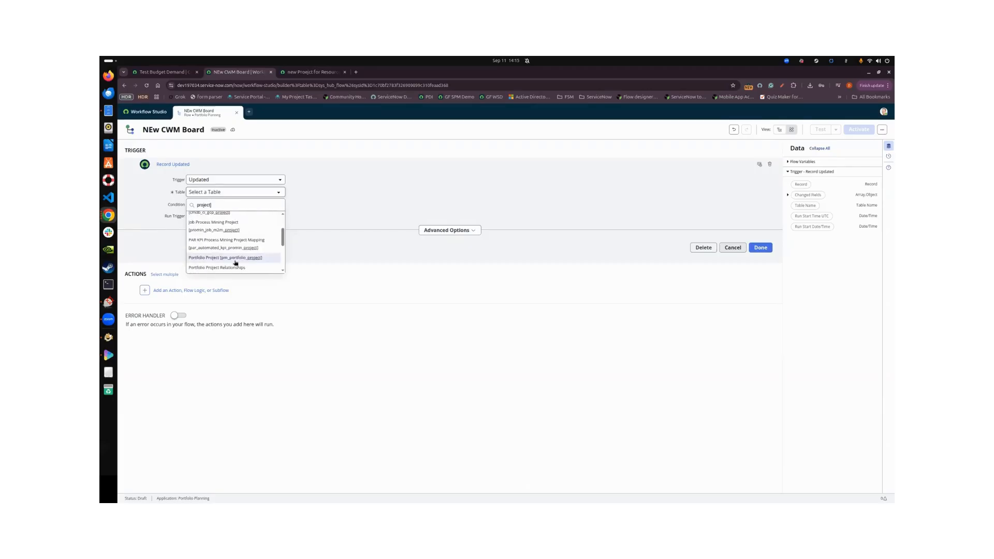
{"action": "scroll", "coordinate": [236, 257], "scroll_direction": "up", "scroll_amount": 2}
{"action": "left_click", "coordinate": [228, 252]}
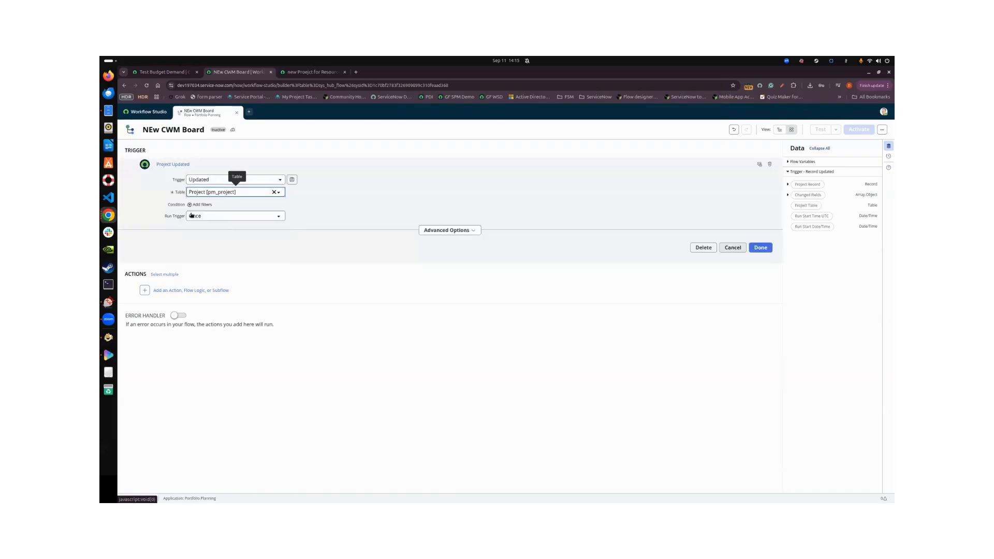
Step: Restrict the trigger with the condition Phase is Executing and save the trigger
{"action": "left_click", "coordinate": [192, 206]}
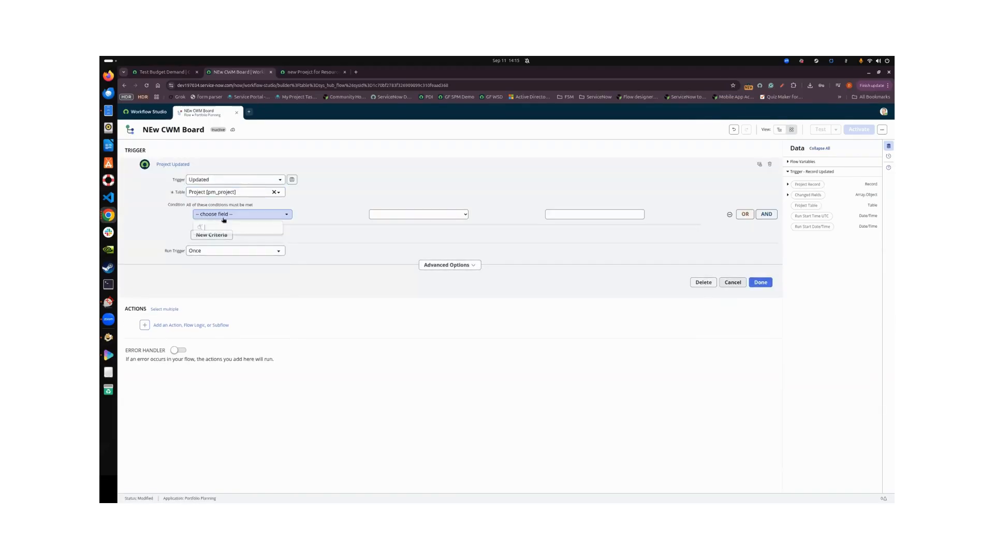
{"action": "left_click", "coordinate": [223, 215]}
{"action": "type", "text": "phase"}
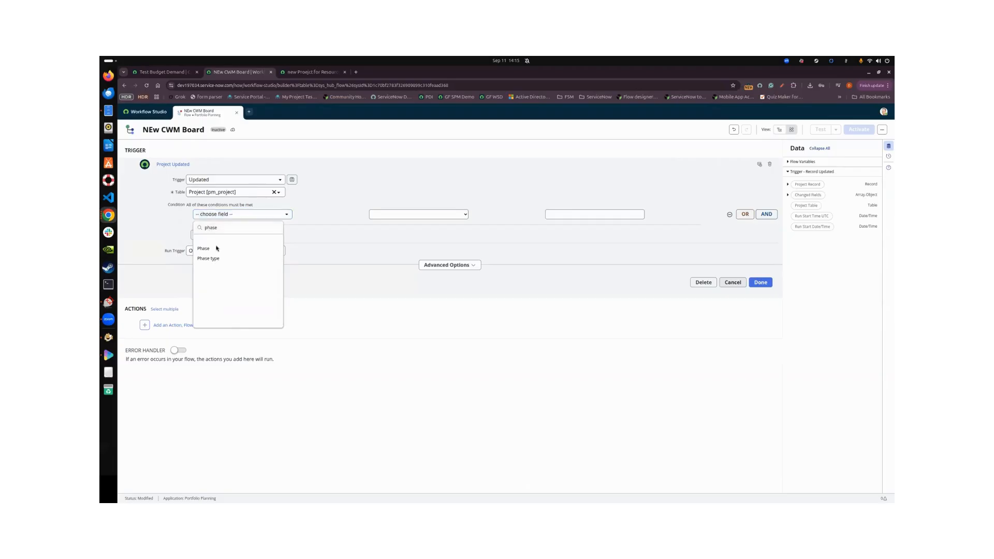
{"action": "left_click", "coordinate": [212, 249]}
{"action": "left_click", "coordinate": [574, 214]}
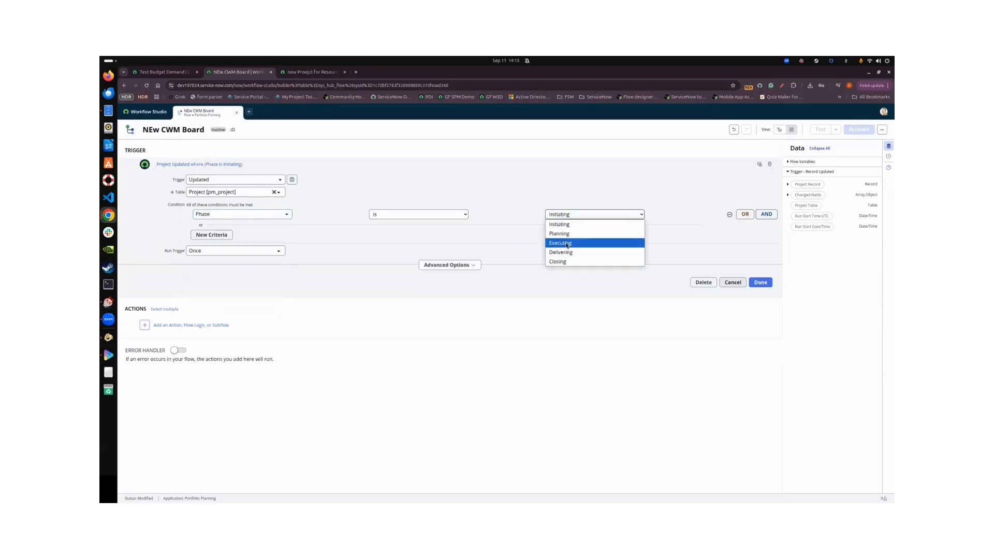
{"action": "left_click", "coordinate": [562, 243]}
{"action": "left_click", "coordinate": [760, 282]}
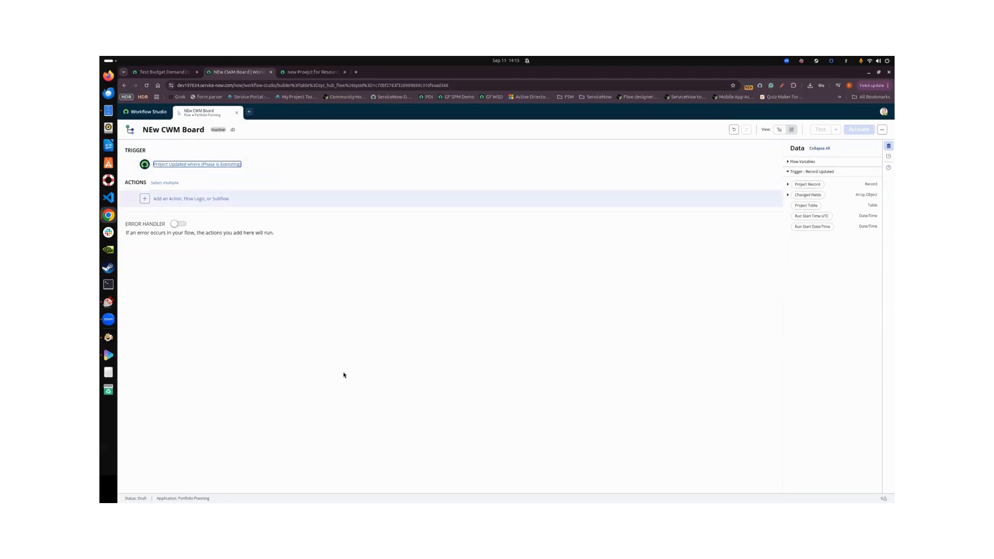
Step: Add a Create Record action to the flow for the CWM Board [sn_cwm_board] table
{"action": "left_click", "coordinate": [178, 199]}
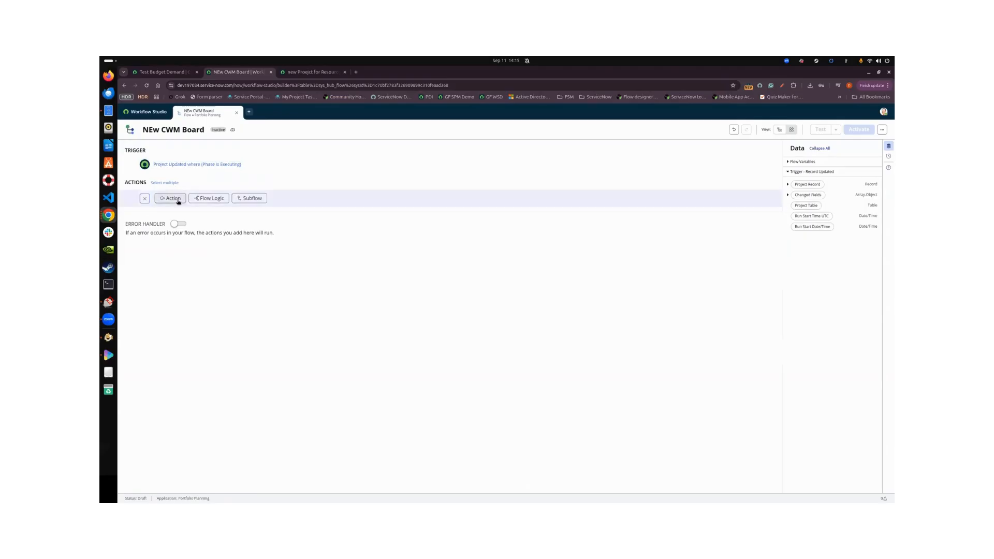
{"action": "left_click", "coordinate": [170, 199]}
{"action": "type", "text": "create rec"}
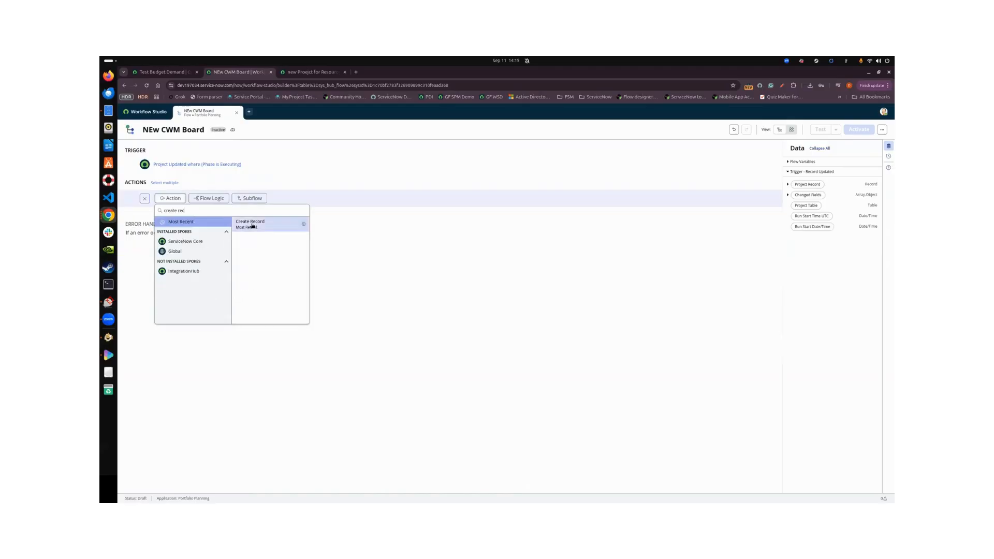
{"action": "left_click", "coordinate": [250, 224]}
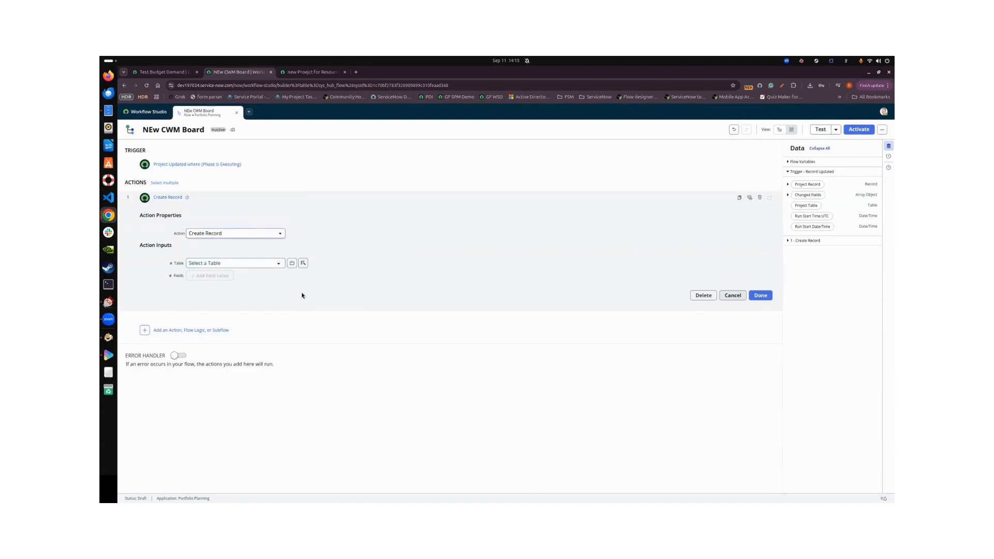
{"action": "left_click", "coordinate": [278, 263]}
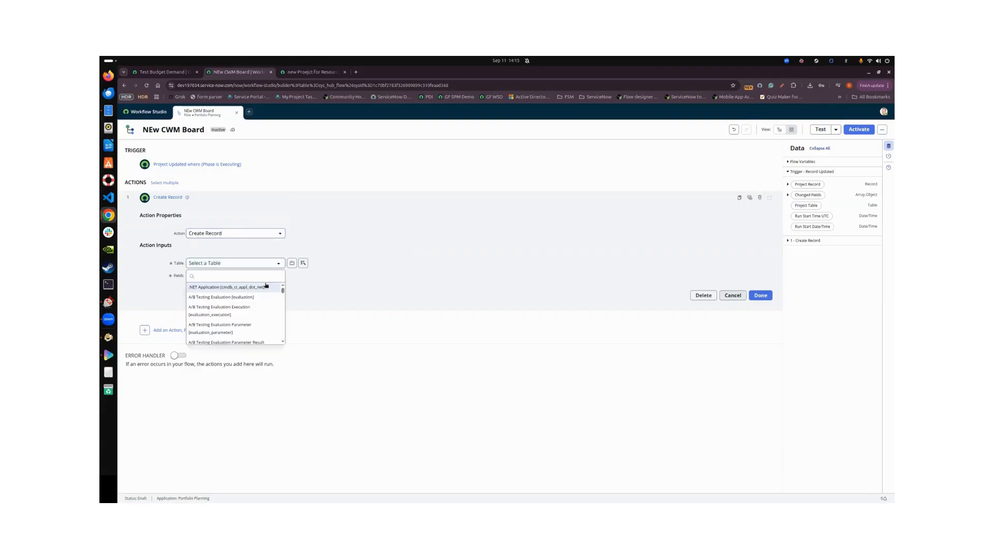
{"action": "type", "text": "sn_cwm"}
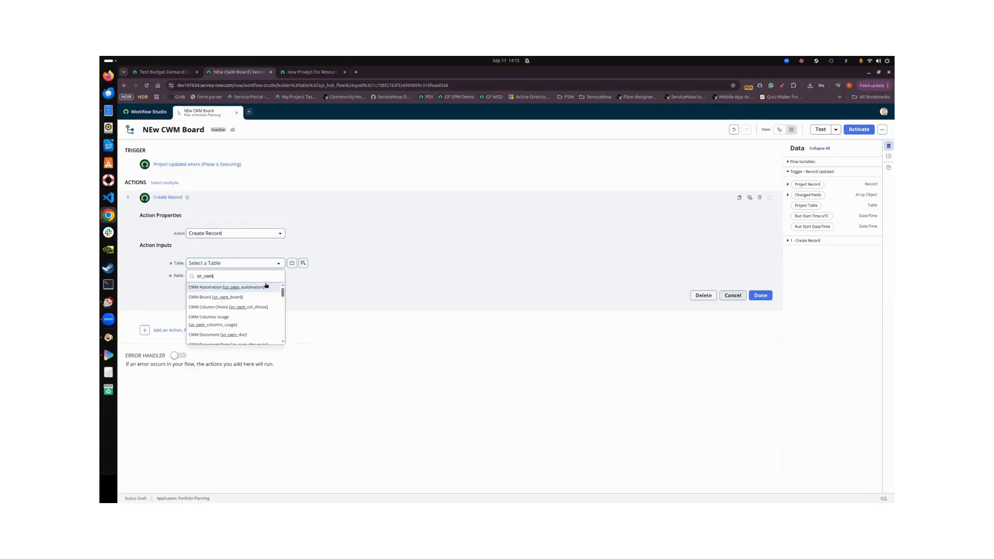
{"action": "left_click", "coordinate": [229, 299]}
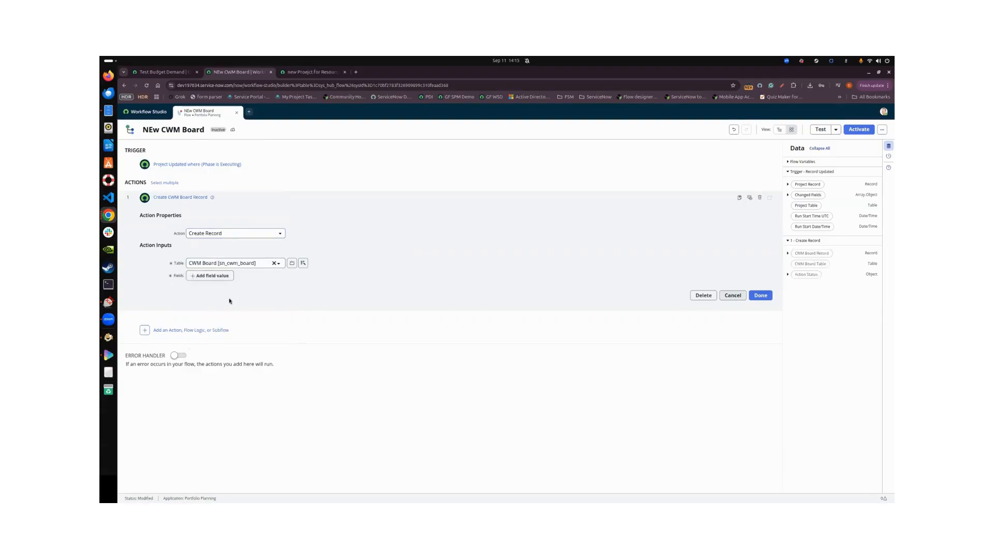
Step: Add the Space field to the Create Record action and set it to "new Proejct for Resources"
{"action": "left_click", "coordinate": [213, 276]}
{"action": "left_click", "coordinate": [212, 277]}
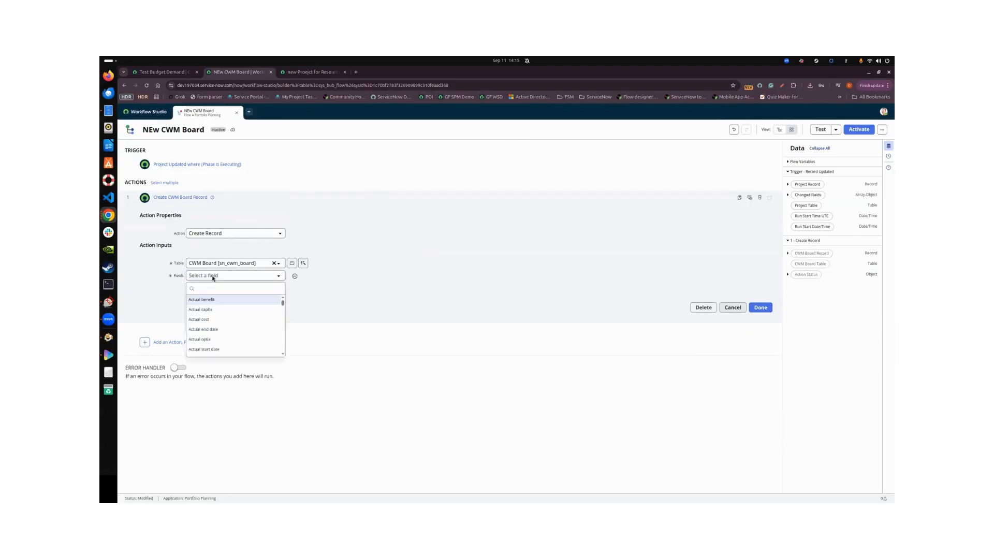
{"action": "type", "text": "space"}
{"action": "left_click", "coordinate": [205, 300]}
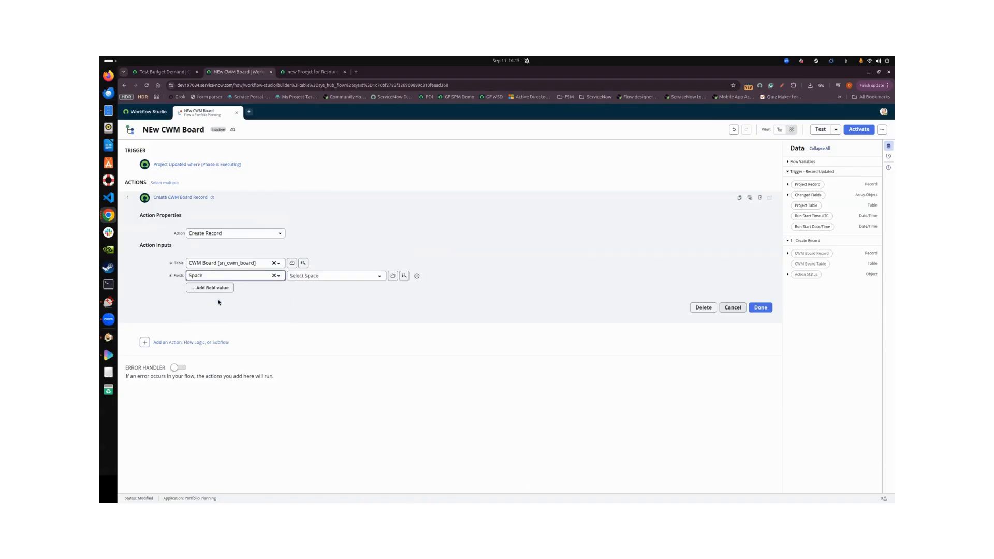
{"action": "left_click", "coordinate": [362, 276]}
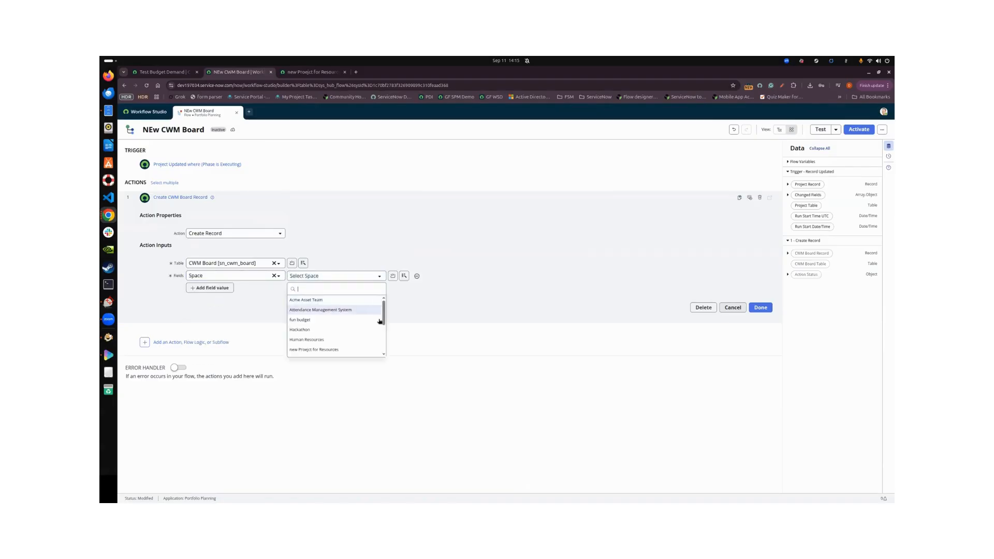
{"action": "scroll", "coordinate": [344, 328], "scroll_direction": "down", "scroll_amount": 3}
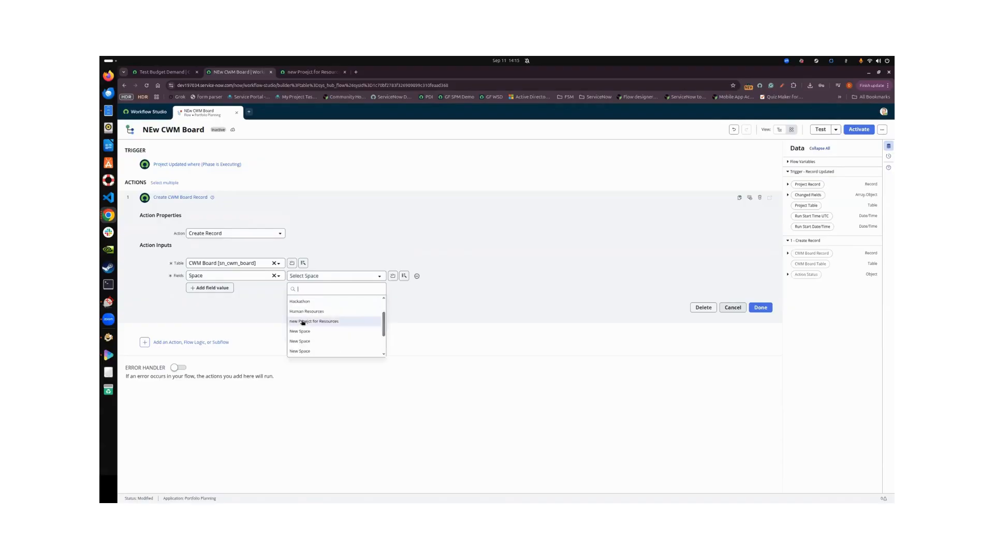
{"action": "left_click", "coordinate": [303, 322]}
Step: Add the Name field to the Create Record action and set it to "Board from PRoject"
{"action": "left_click", "coordinate": [207, 288]}
{"action": "left_click", "coordinate": [209, 289]}
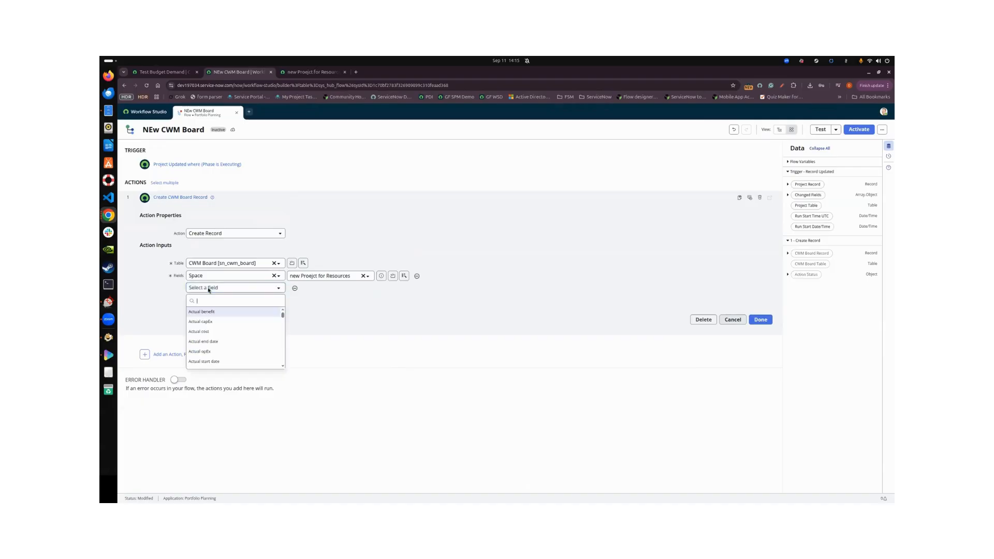
{"action": "type", "text": "name"}
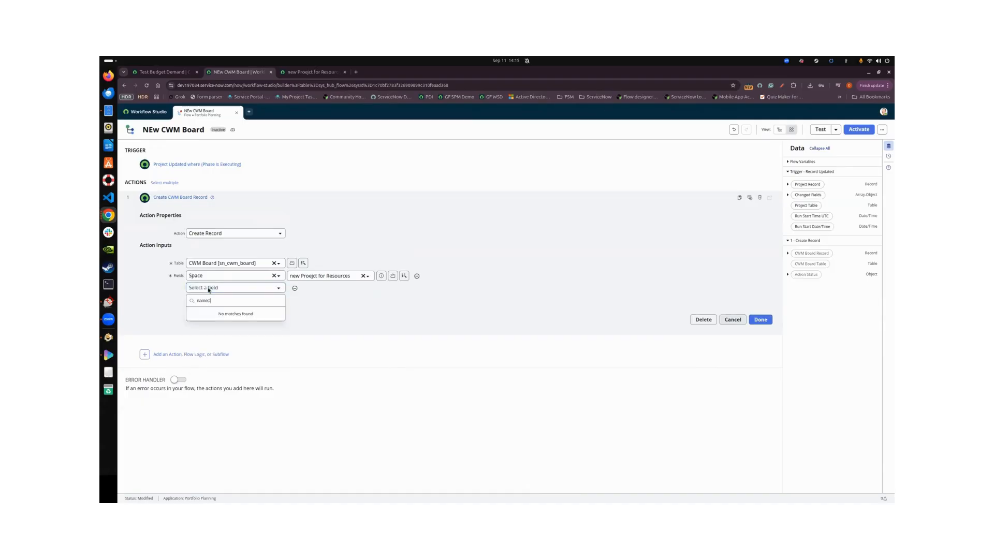
{"action": "left_click", "coordinate": [195, 314]}
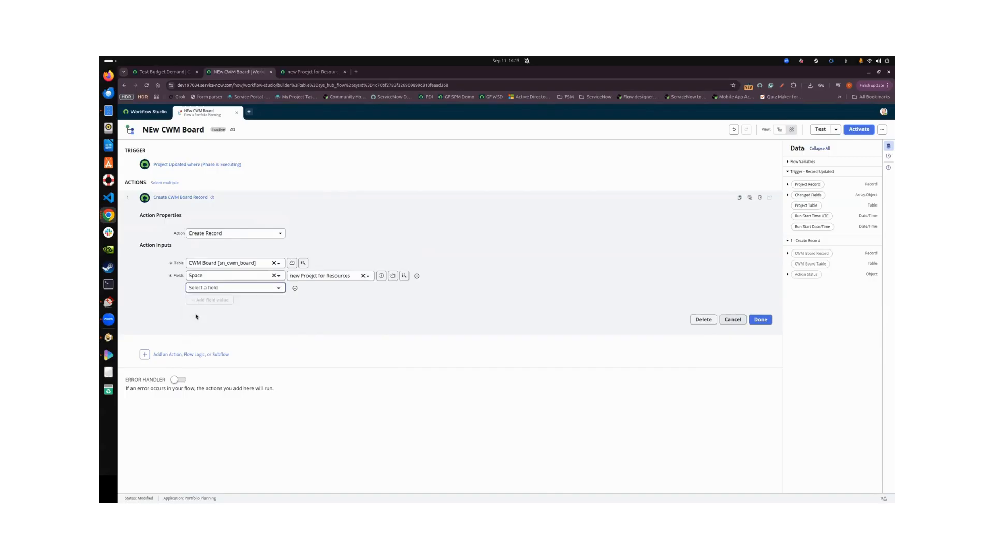
{"action": "left_click", "coordinate": [212, 288]}
{"action": "type", "text": "name"}
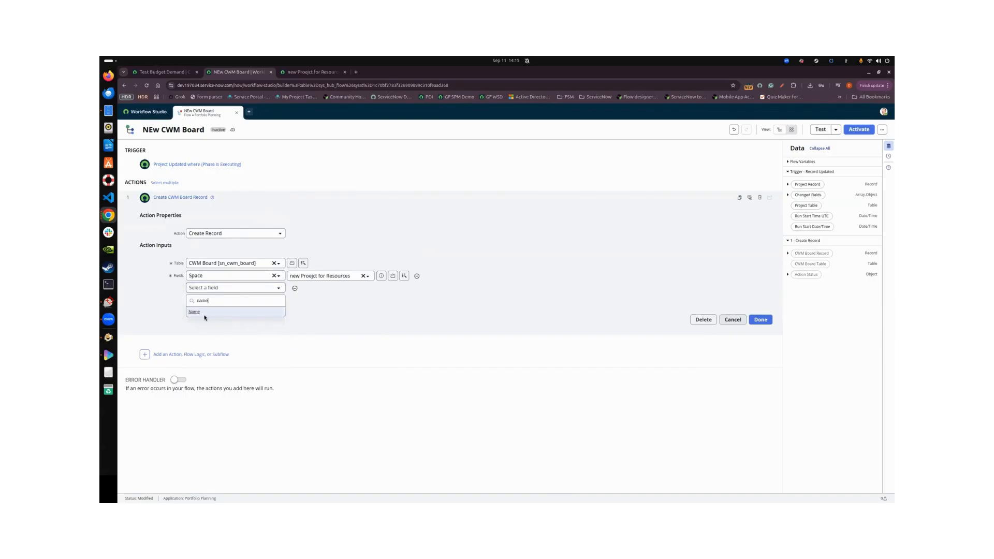
{"action": "left_click", "coordinate": [204, 314]}
{"action": "left_click", "coordinate": [315, 287]}
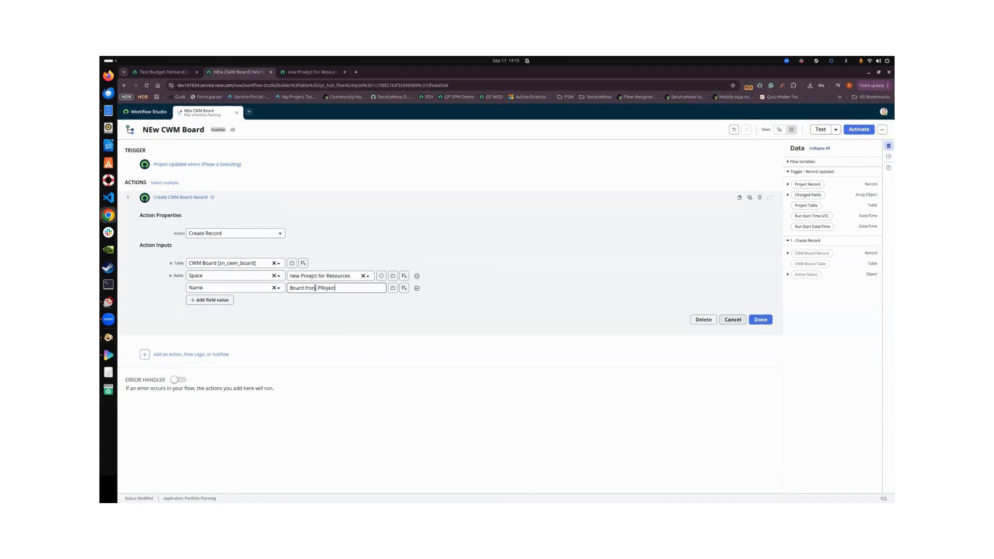
Step: Set the board's Name value to "Board from PRoject Update", finish the Create Record action and activate the flow
{"action": "type", "text": "Board from PRoject Update"}
{"action": "left_click", "coordinate": [761, 319]}
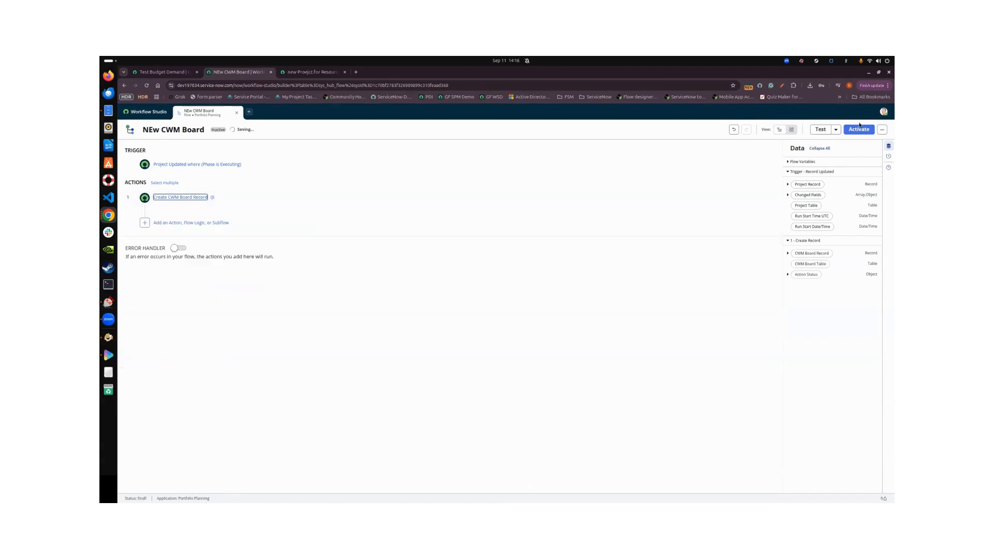
{"action": "left_click", "coordinate": [859, 130]}
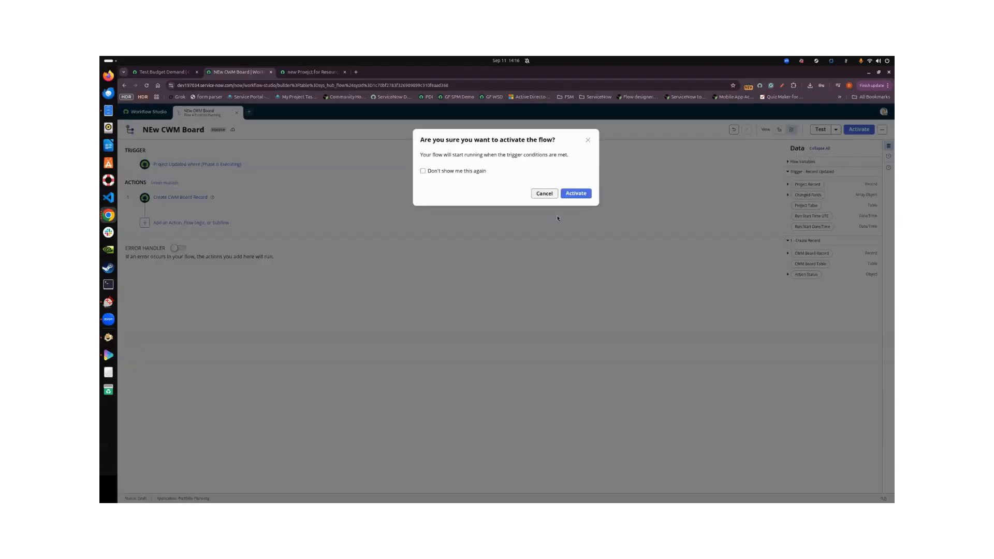
{"action": "left_click", "coordinate": [576, 194]}
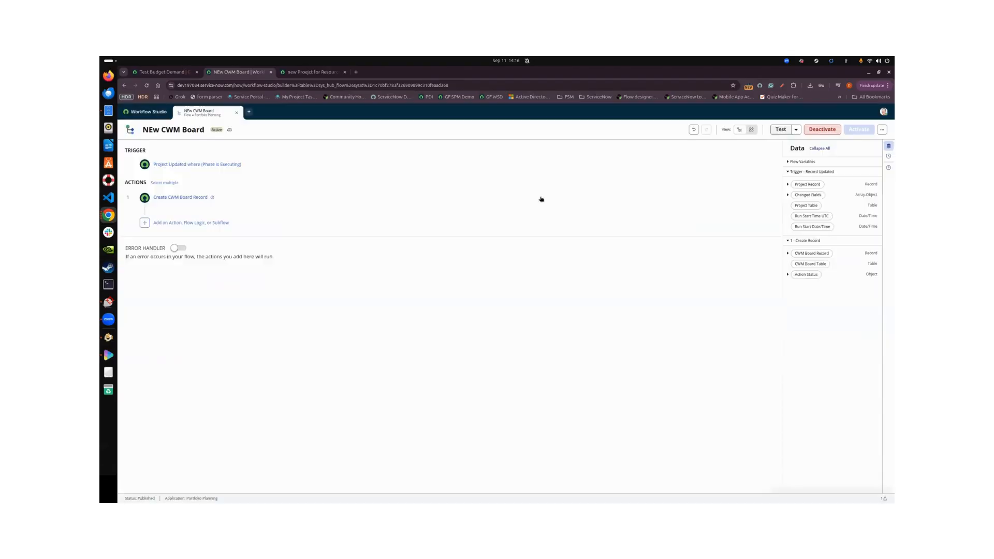
Step: Open the "Global benefits management" project from all projects in the Project Workspace
{"action": "left_click", "coordinate": [313, 73]}
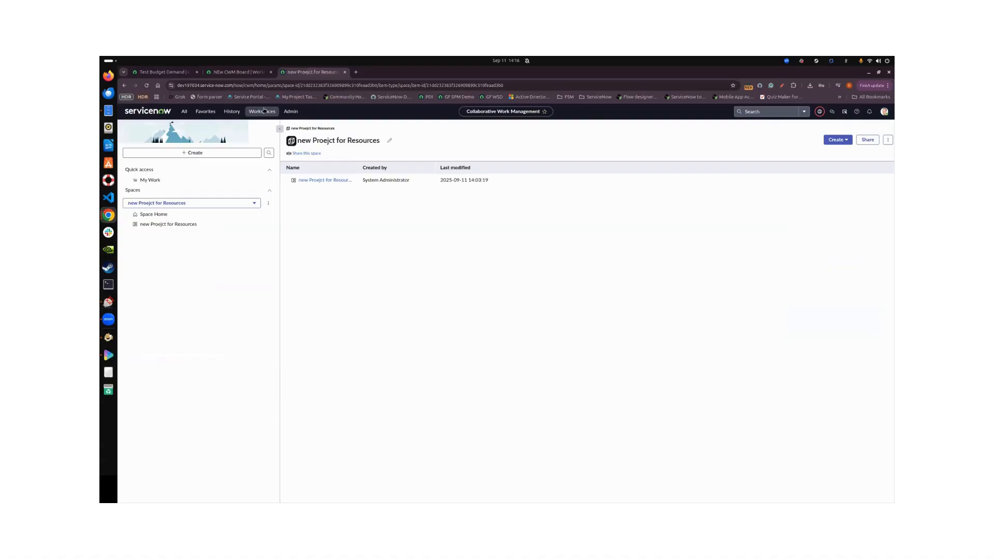
{"action": "left_click", "coordinate": [264, 111]}
{"action": "left_click", "coordinate": [280, 129]}
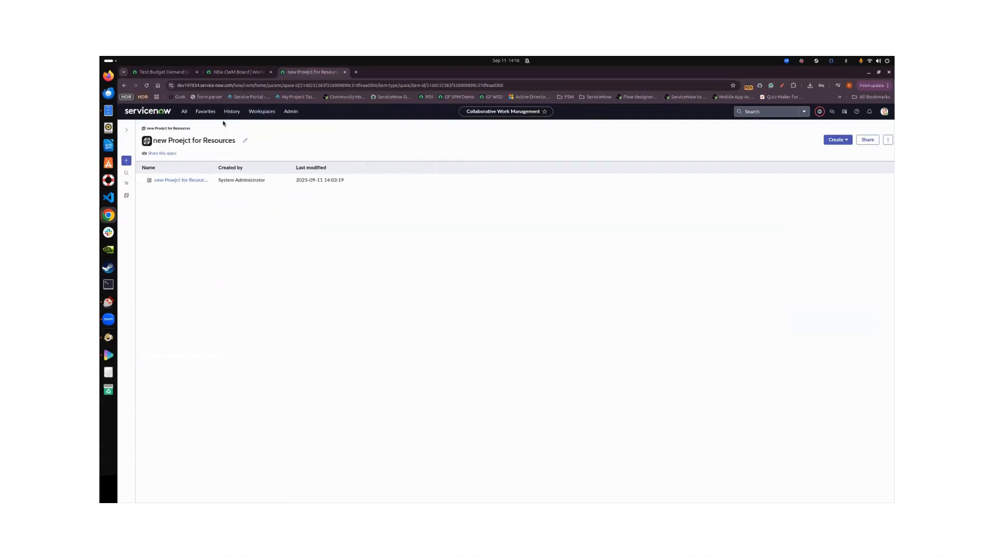
{"action": "left_click", "coordinate": [262, 111]}
{"action": "left_click", "coordinate": [248, 198]}
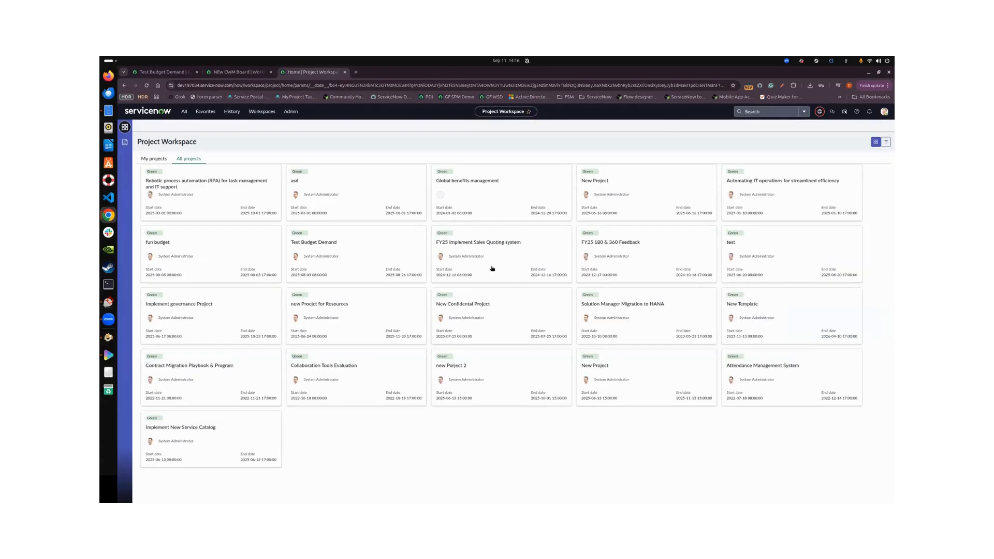
{"action": "left_click", "coordinate": [508, 218]}
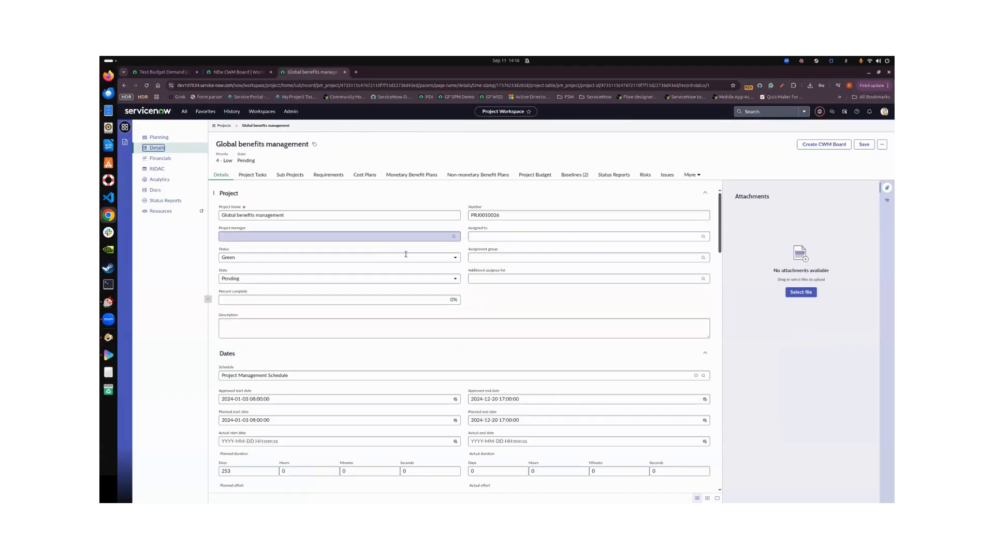
Step: Set the project's Phase to Executing and save the record
{"action": "scroll", "coordinate": [543, 261], "scroll_direction": "down", "scroll_amount": 4}
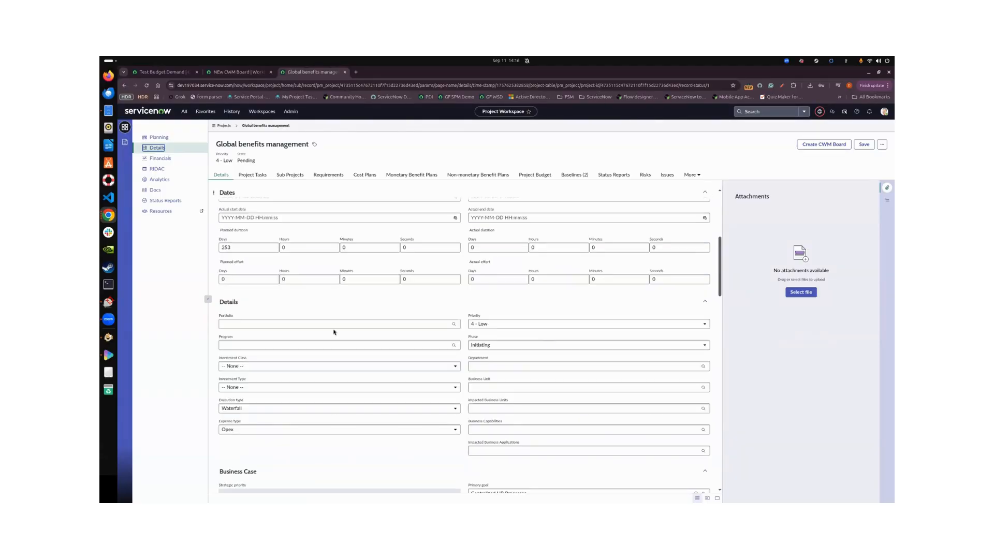
{"action": "left_click", "coordinate": [506, 346]}
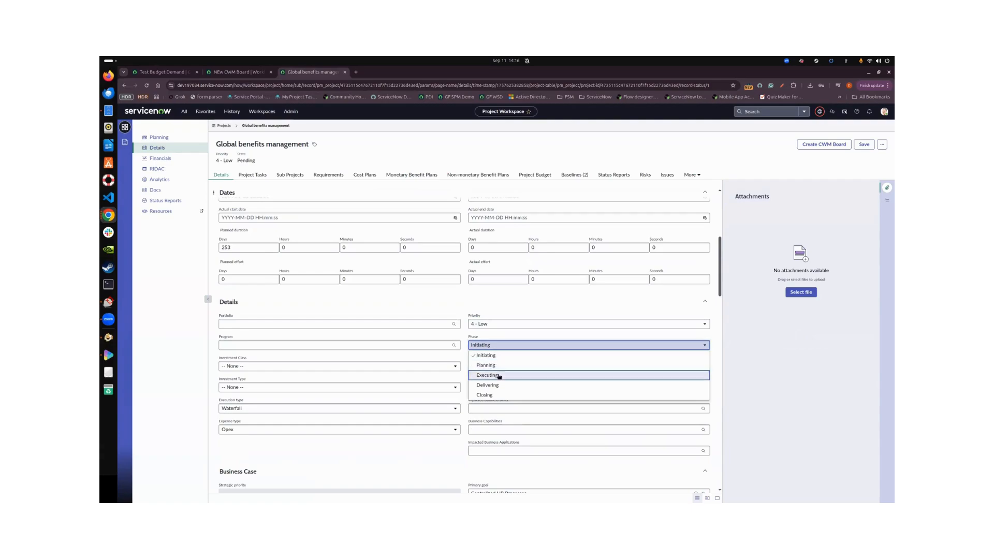
{"action": "key", "text": "Return"}
{"action": "left_click", "coordinate": [864, 145]}
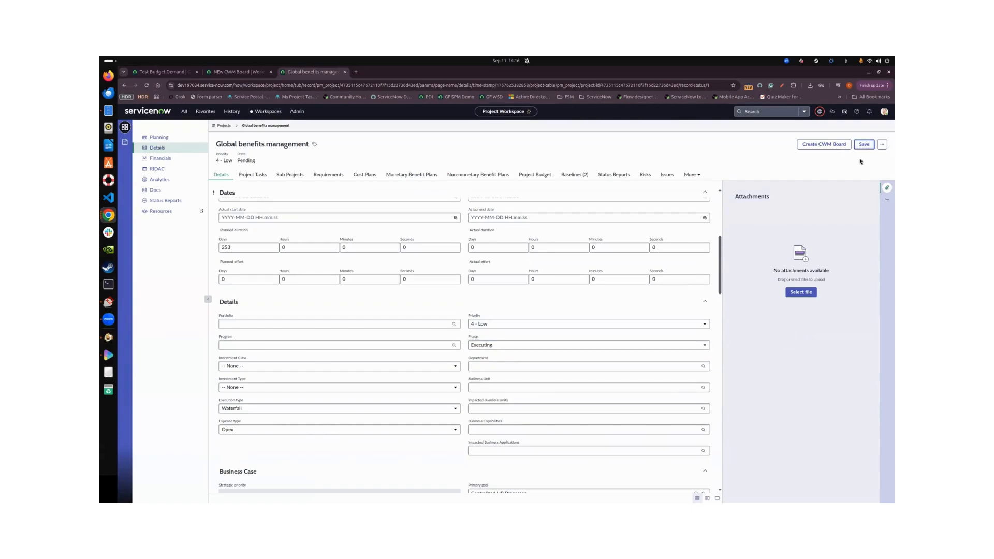
{"action": "left_click", "coordinate": [869, 145]}
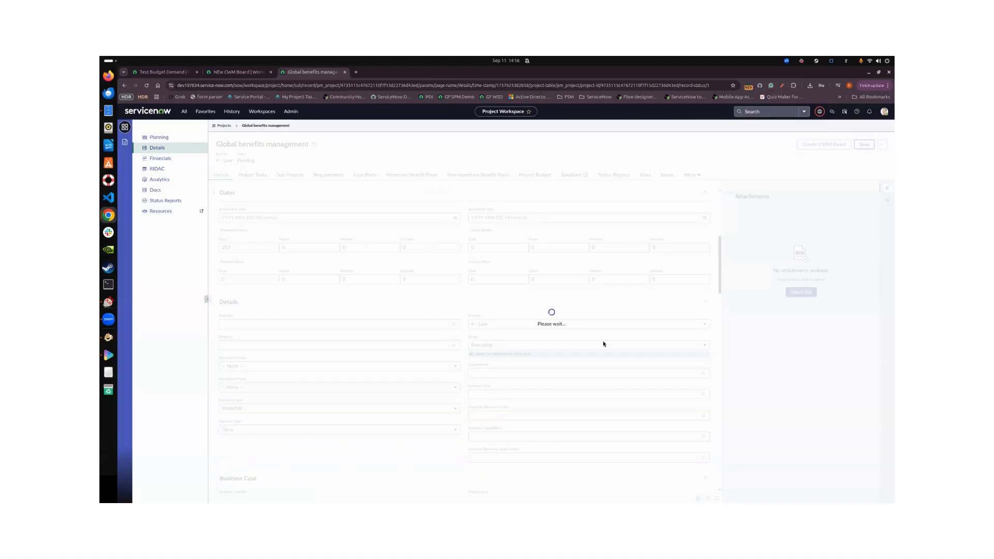
Step: Go to Collaborative Work Management and switch to the shared space "New Space"
{"action": "left_click", "coordinate": [260, 111]}
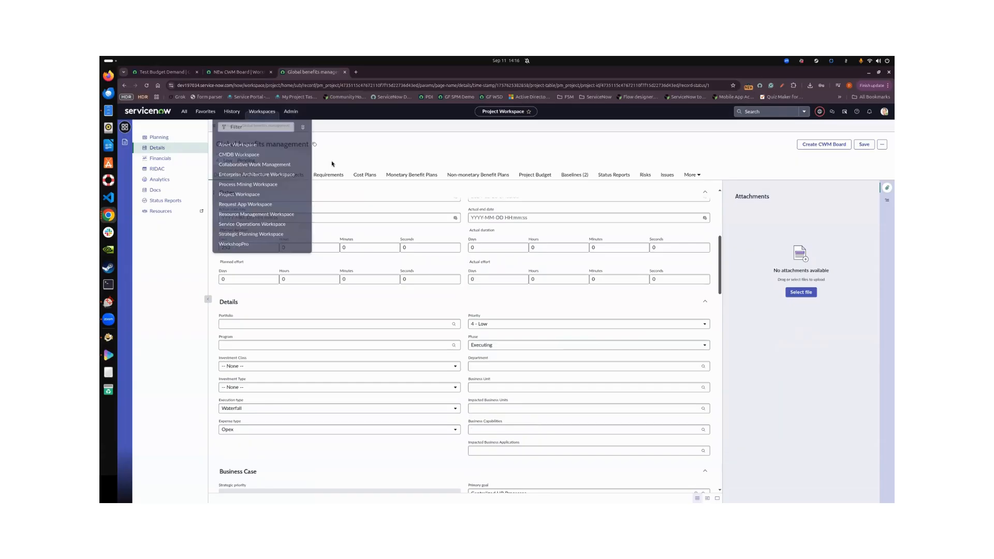
{"action": "left_click", "coordinate": [264, 164]}
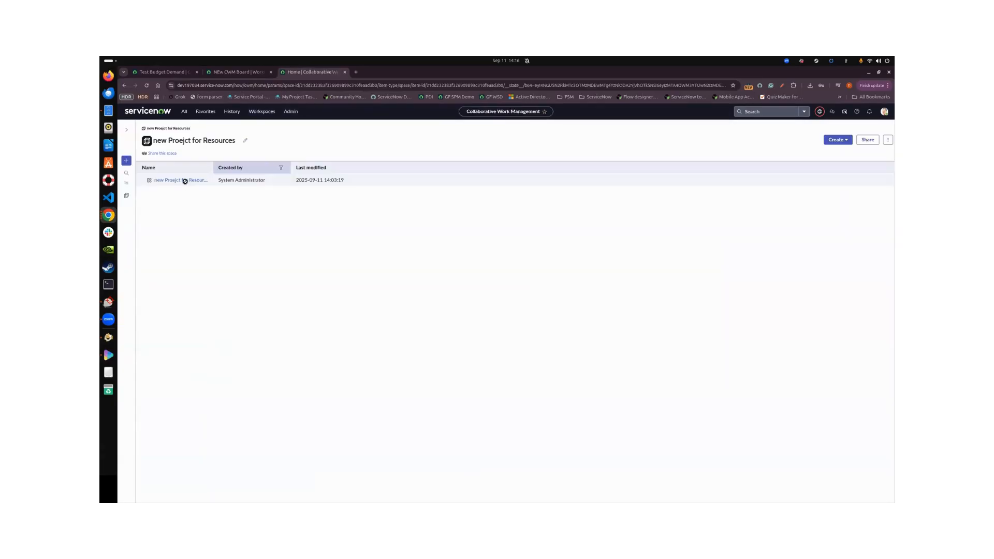
{"action": "left_click", "coordinate": [127, 129]}
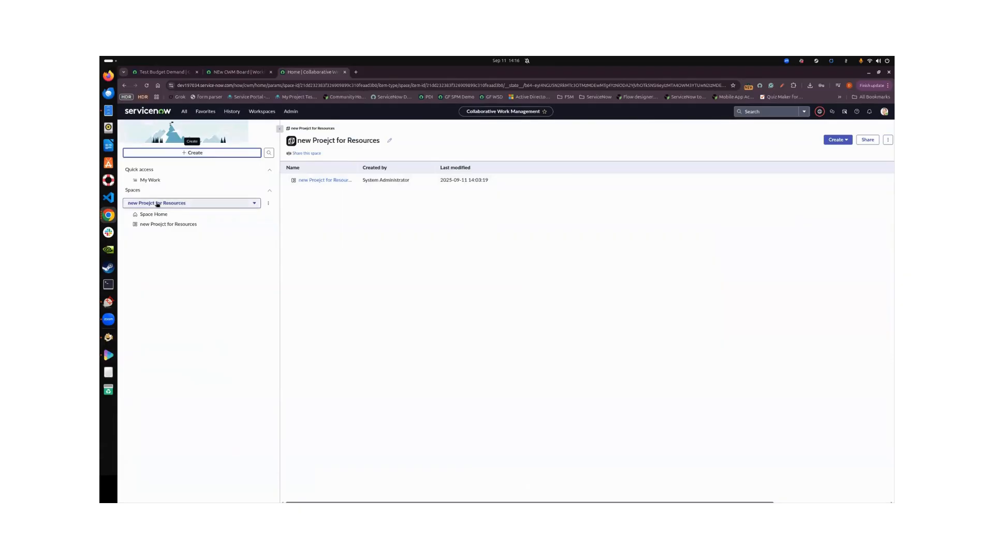
{"action": "left_click", "coordinate": [158, 204]}
{"action": "scroll", "coordinate": [169, 267], "scroll_direction": "down", "scroll_amount": 5}
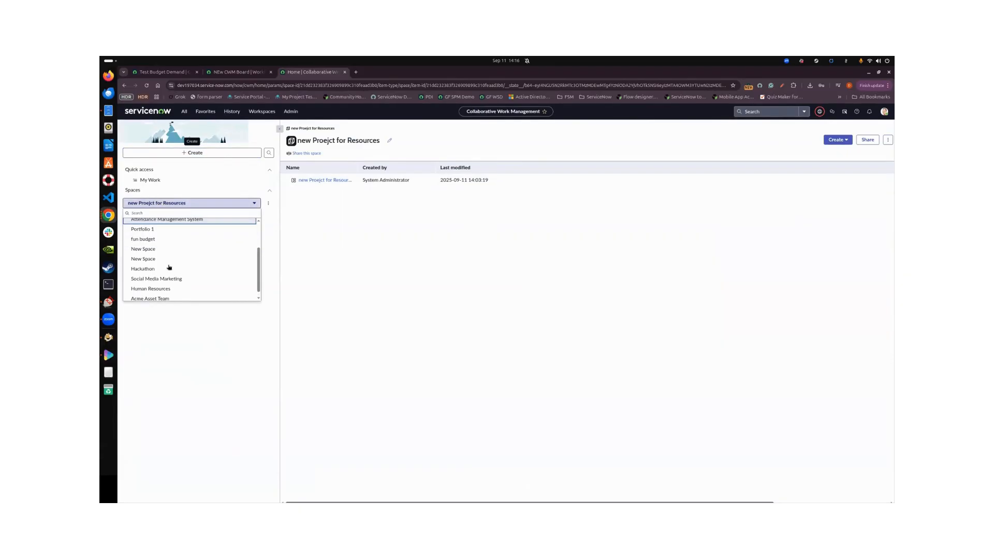
{"action": "scroll", "coordinate": [166, 262], "scroll_direction": "up", "scroll_amount": 2}
{"action": "left_click", "coordinate": [153, 258]}
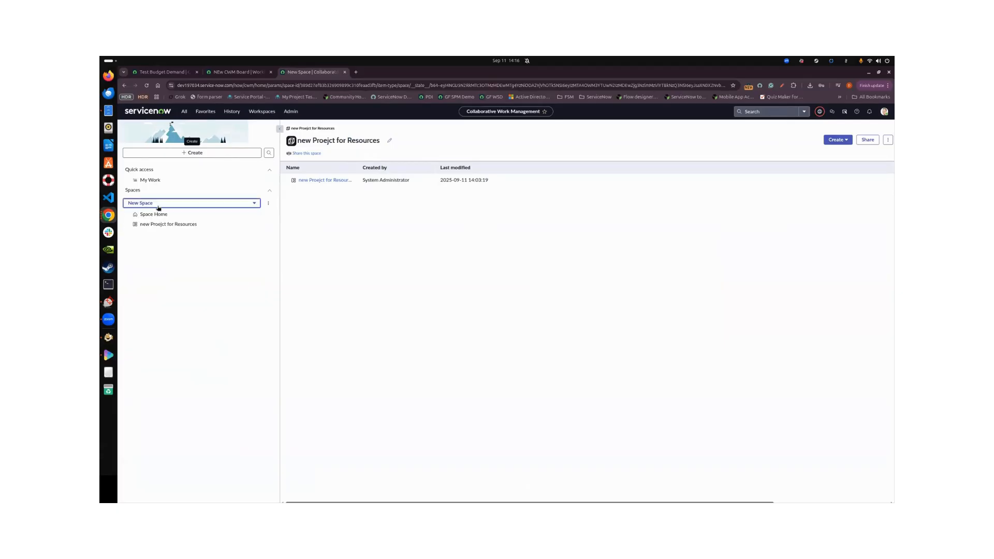
Step: Switch back to the "new Proejct for Resources" space and open the "Board from PRoject Update" board
{"action": "left_click", "coordinate": [157, 205]}
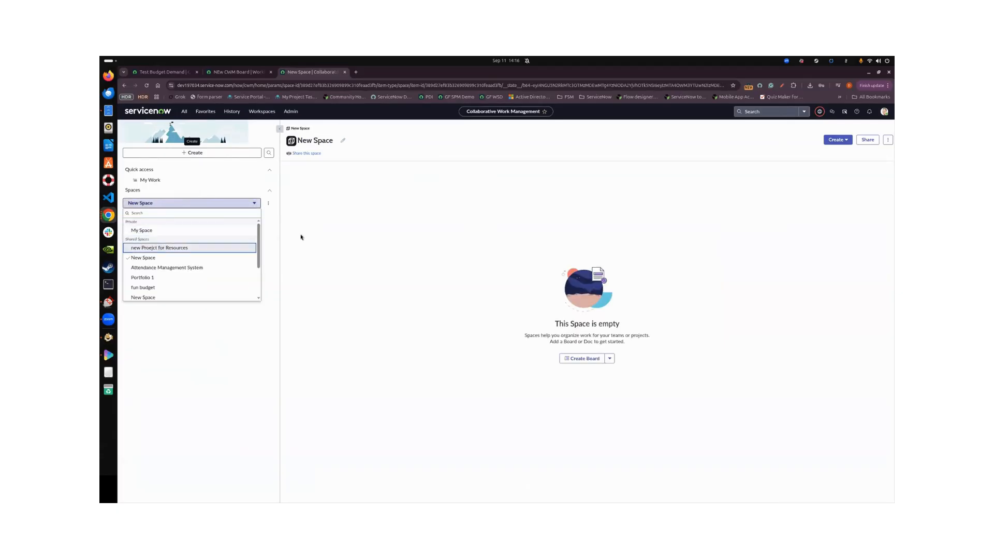
{"action": "key", "text": "Return"}
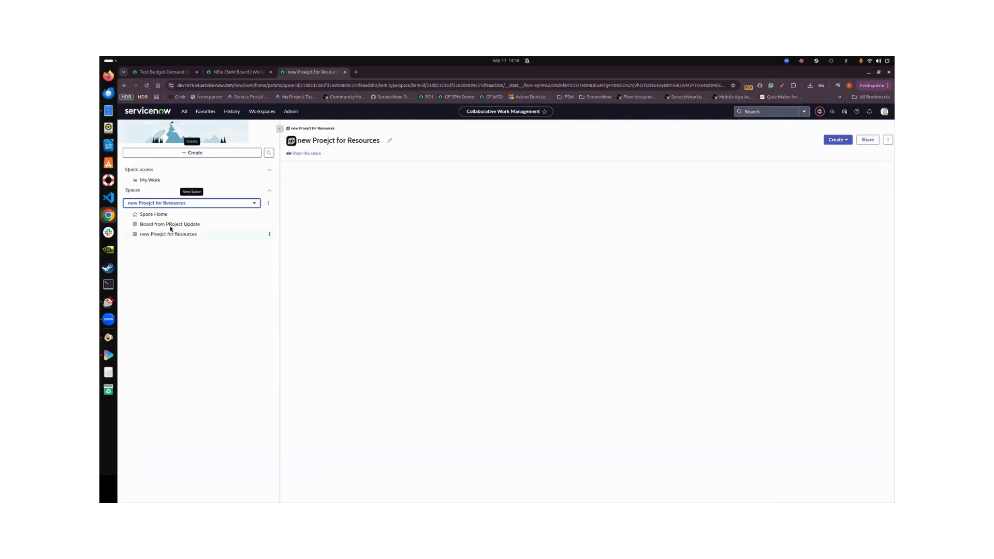
{"action": "left_click", "coordinate": [202, 225]}
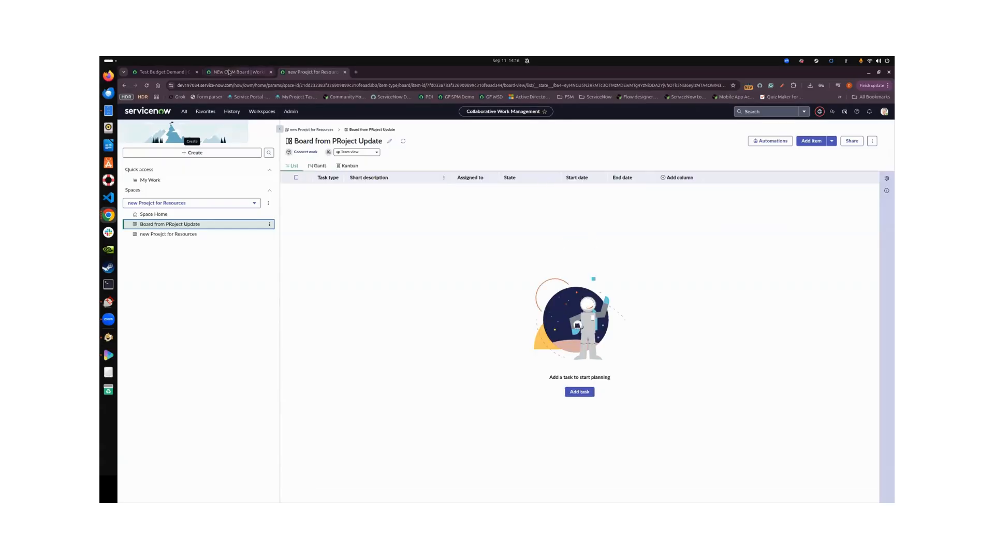
Step: Return to the NEw CWM Board flow and add a wait of 1 second after the Create CWM Board Record action
{"action": "left_click", "coordinate": [238, 72]}
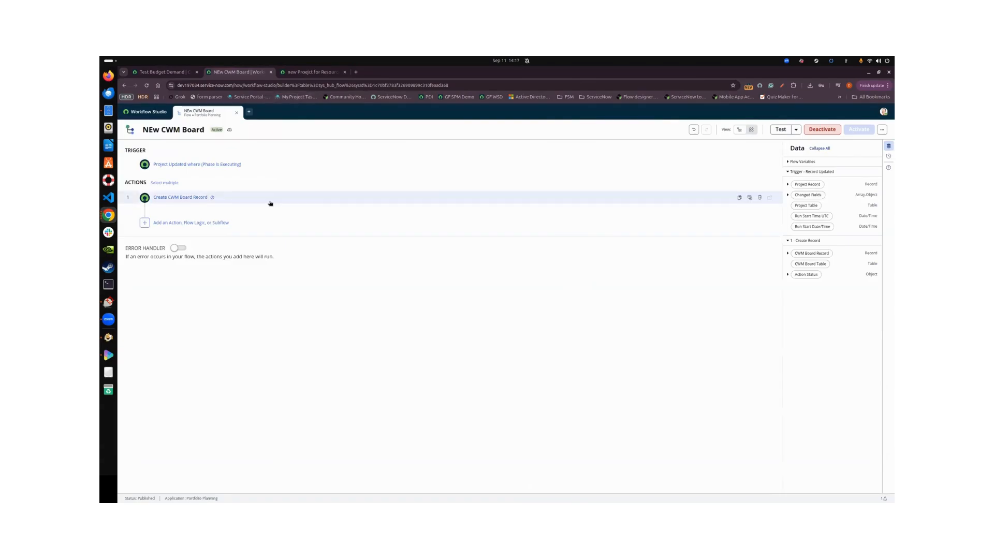
{"action": "left_click", "coordinate": [145, 226]}
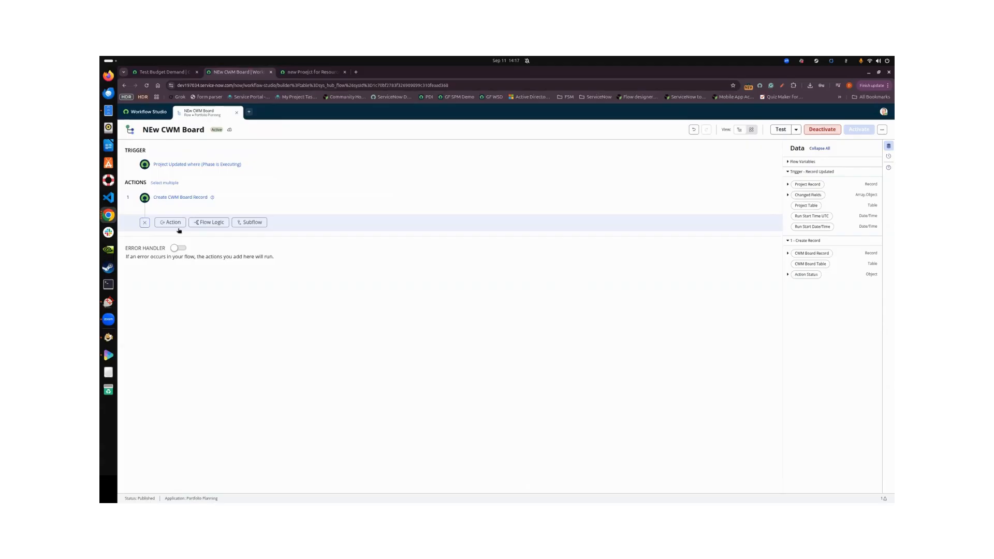
{"action": "left_click", "coordinate": [145, 222]}
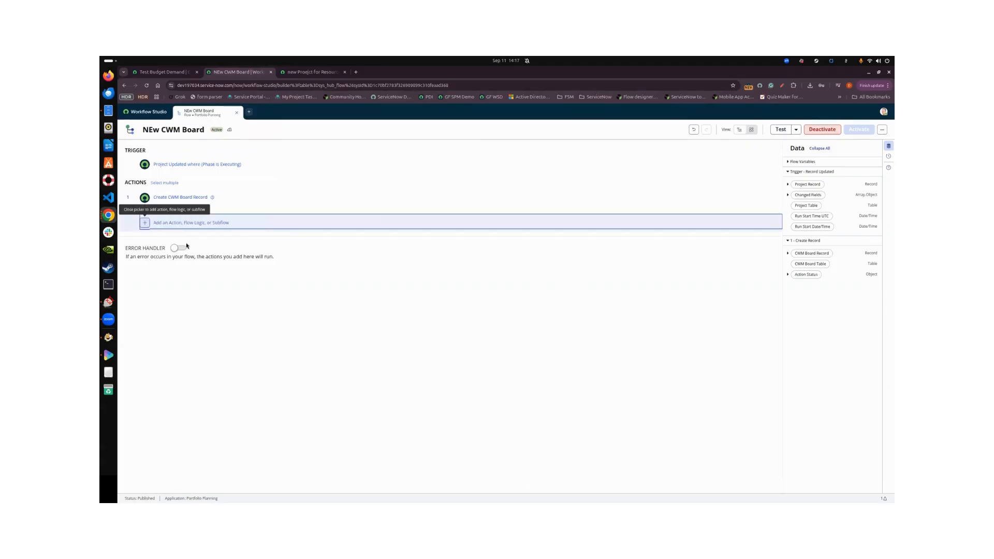
{"action": "left_click", "coordinate": [192, 228]}
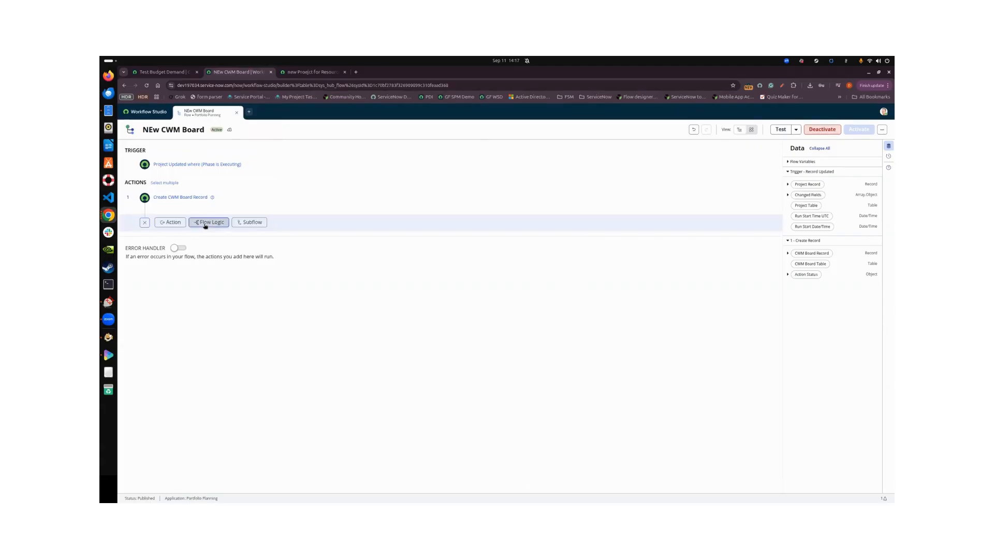
{"action": "left_click", "coordinate": [207, 222]}
{"action": "type", "text": "wait"}
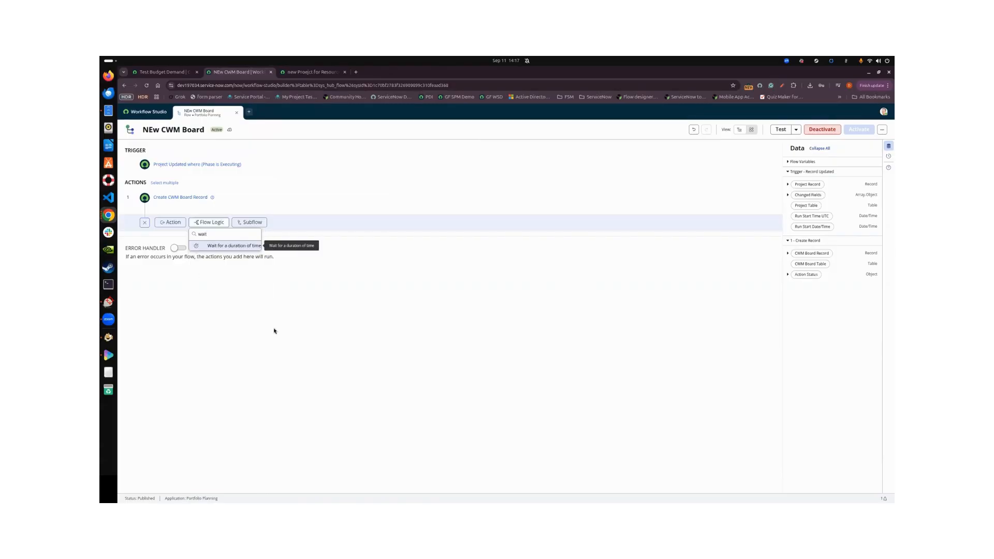
{"action": "left_click", "coordinate": [243, 246]}
{"action": "left_click", "coordinate": [256, 246]}
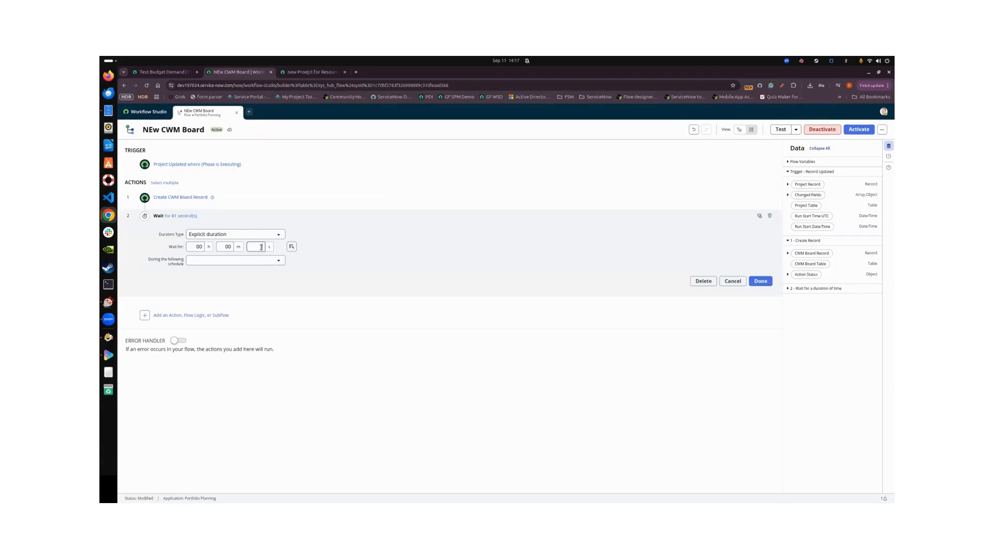
{"action": "type", "text": "1"}
{"action": "left_click", "coordinate": [767, 283]}
Step: Duplicate the Create CWM Board Record action and move the copy below the Wait step
{"action": "left_click", "coordinate": [244, 240]}
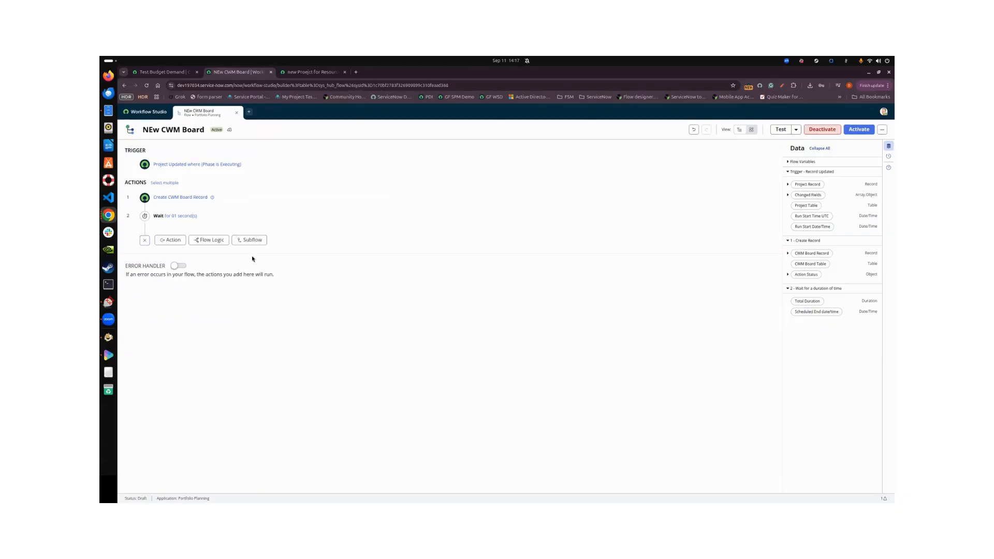
{"action": "left_click", "coordinate": [173, 241]}
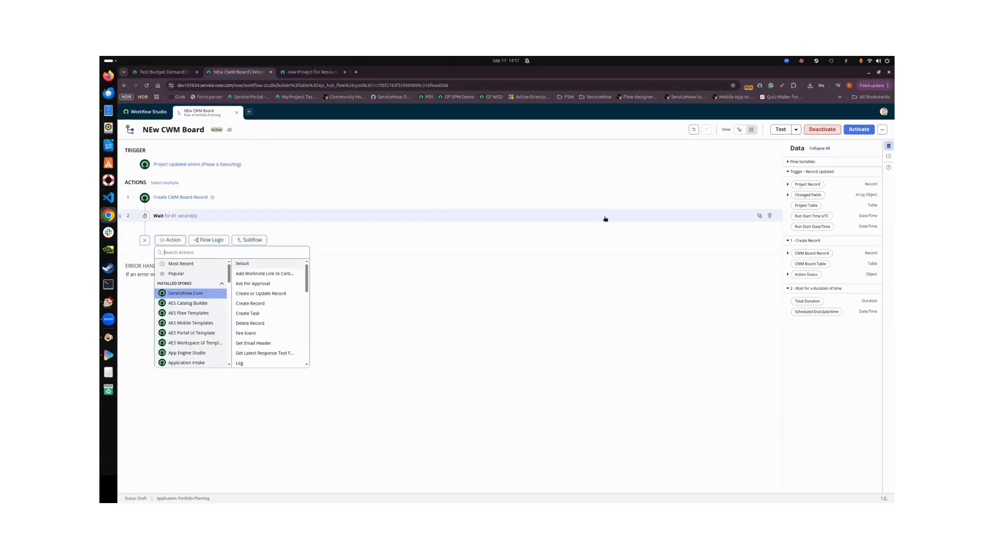
{"action": "left_click", "coordinate": [740, 197]}
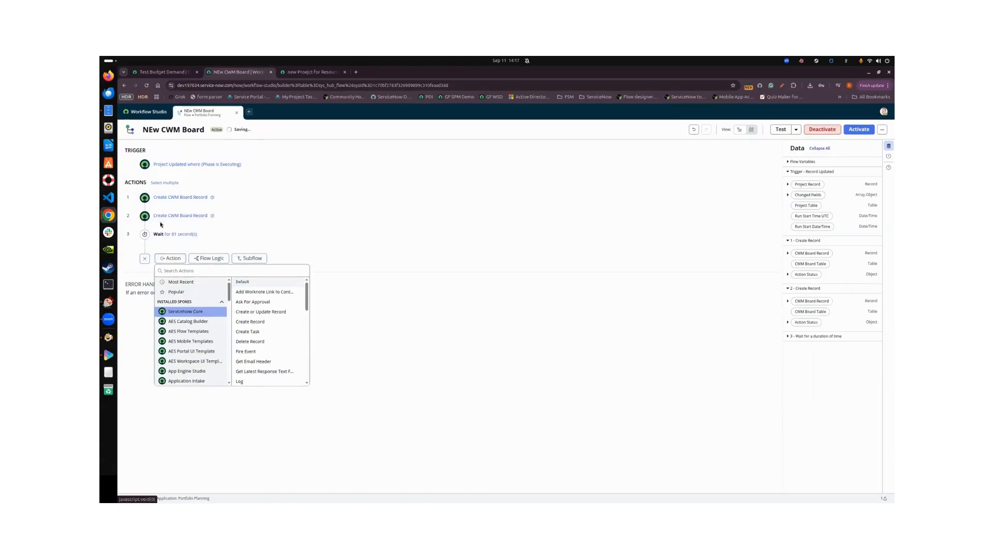
{"action": "left_click_drag", "start_coordinate": [126, 225], "coordinate": [222, 244]}
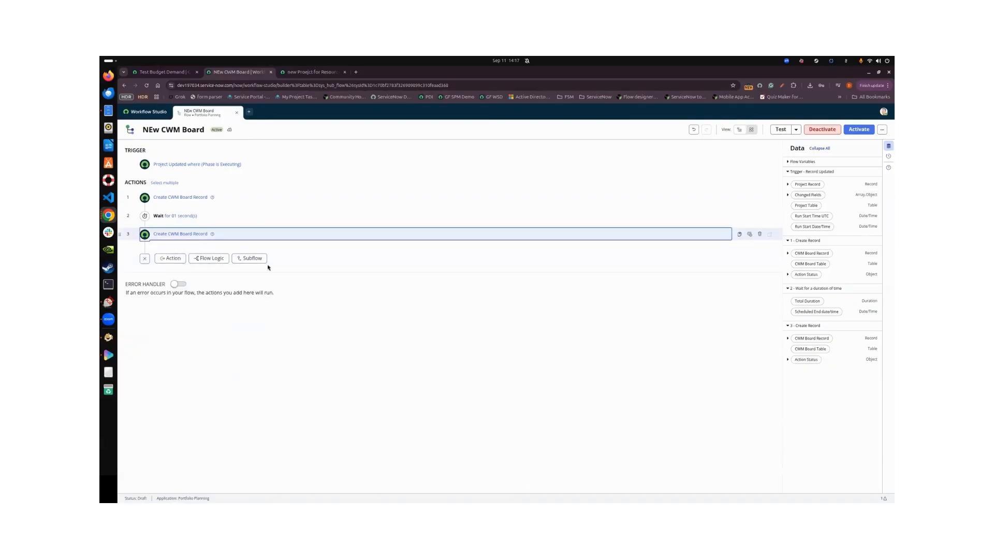
Step: Change the table of the copied Create Record action to CWM Task [sn_cwm_task]
{"action": "left_click", "coordinate": [265, 236]}
{"action": "left_click", "coordinate": [259, 270]}
{"action": "left_click", "coordinate": [453, 282]}
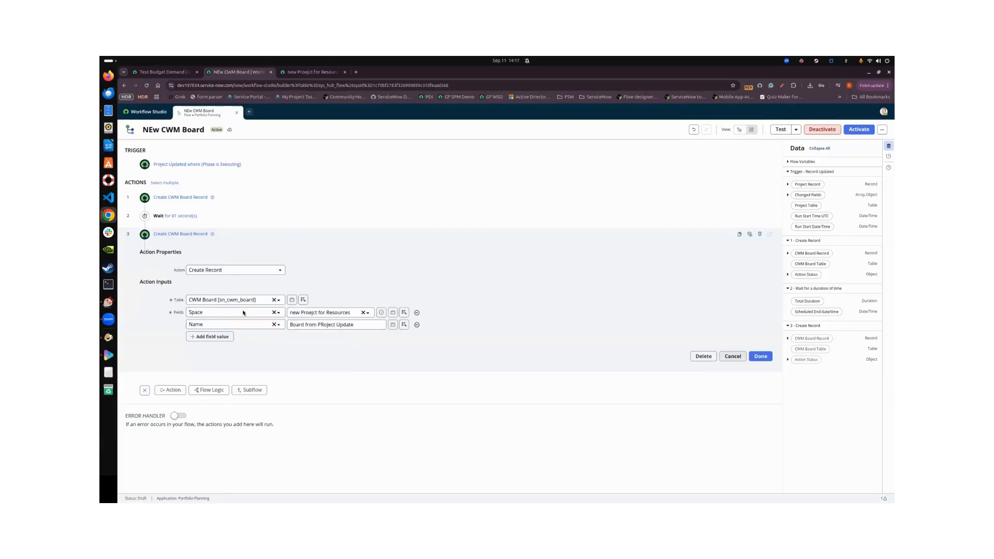
{"action": "left_click", "coordinate": [265, 311]}
{"action": "type", "text": "sn"}
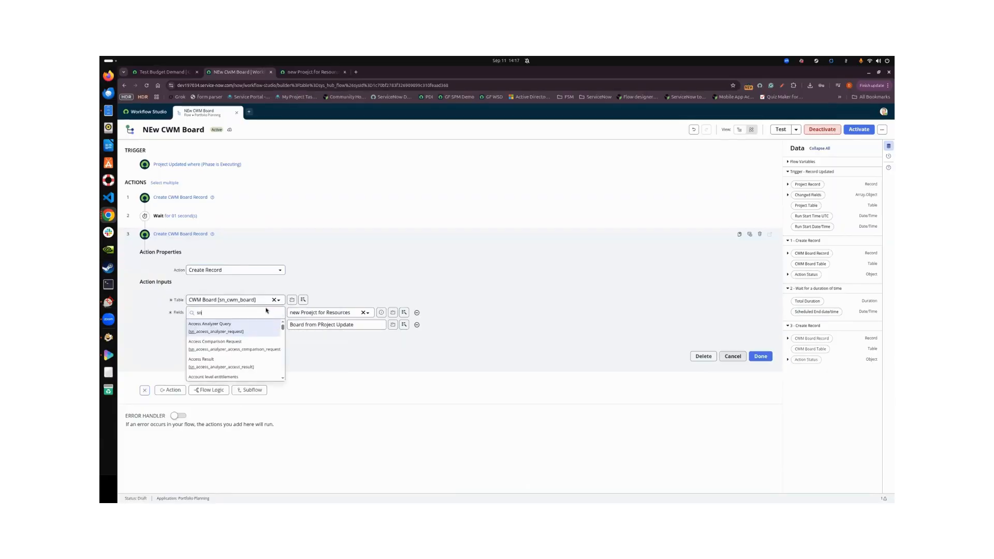
{"action": "type", "text": "_cwm_task"}
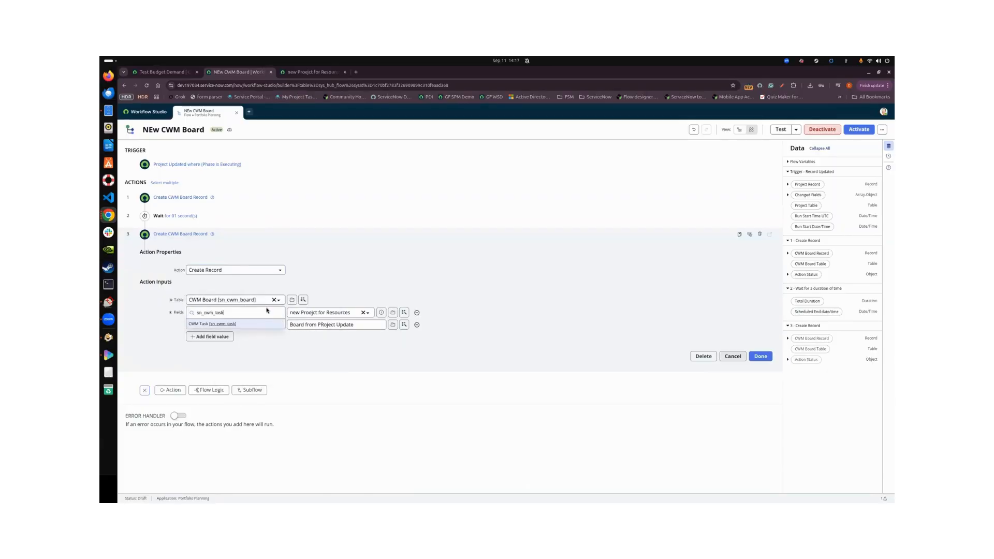
{"action": "left_click", "coordinate": [238, 324]}
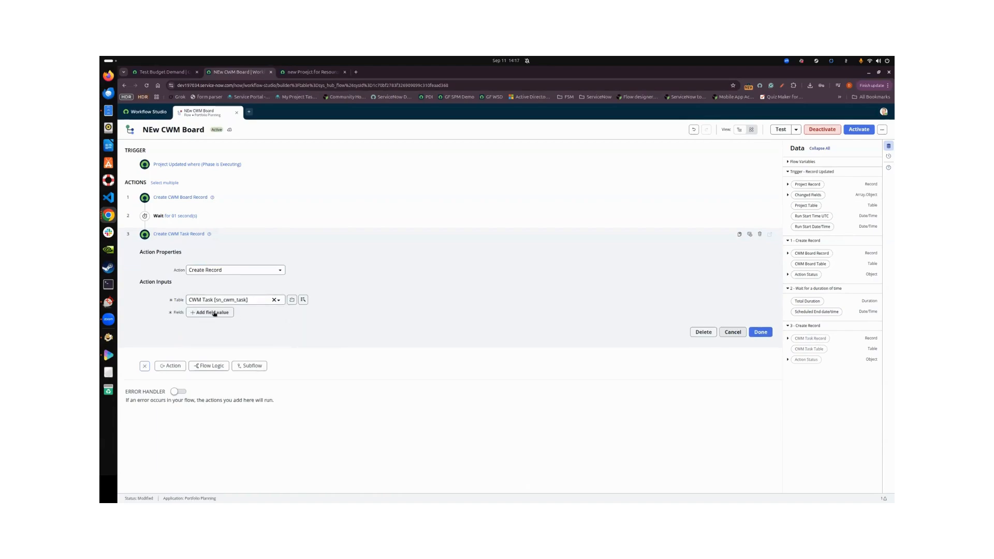
Step: Add a Task type field to the Create CWM Task Record action and set its value to awesome task
{"action": "left_click", "coordinate": [214, 313]}
{"action": "left_click", "coordinate": [228, 313]}
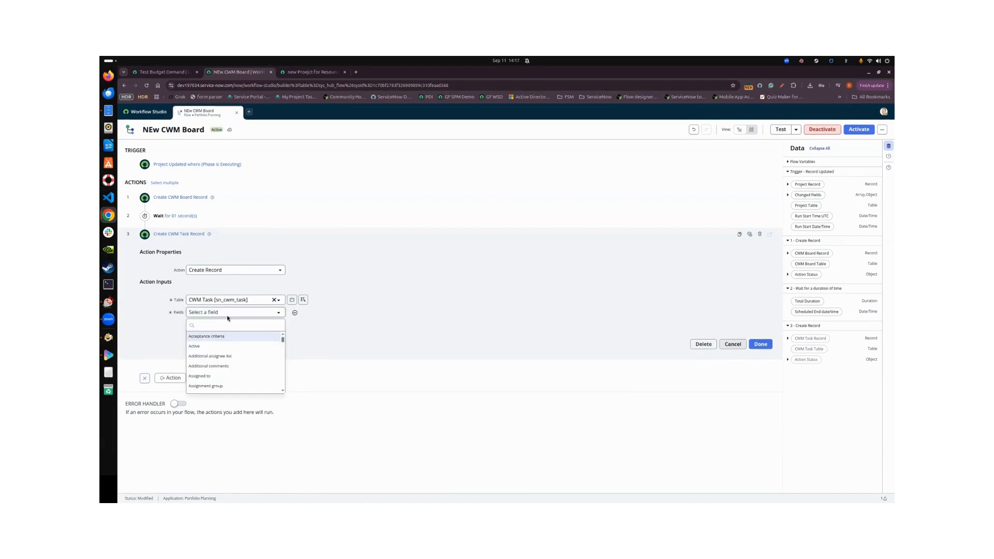
{"action": "type", "text": "task"}
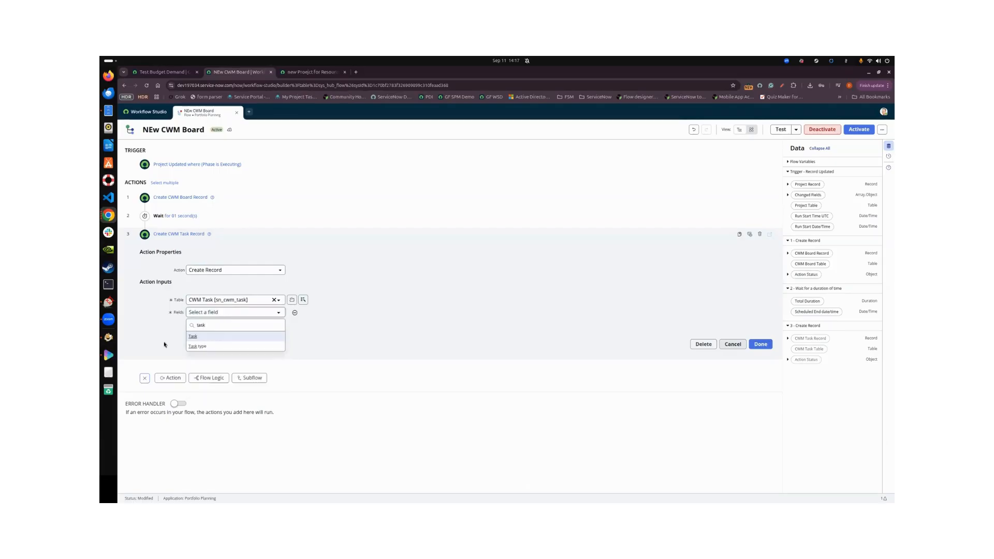
{"action": "left_click", "coordinate": [198, 346]}
{"action": "left_click", "coordinate": [336, 315]}
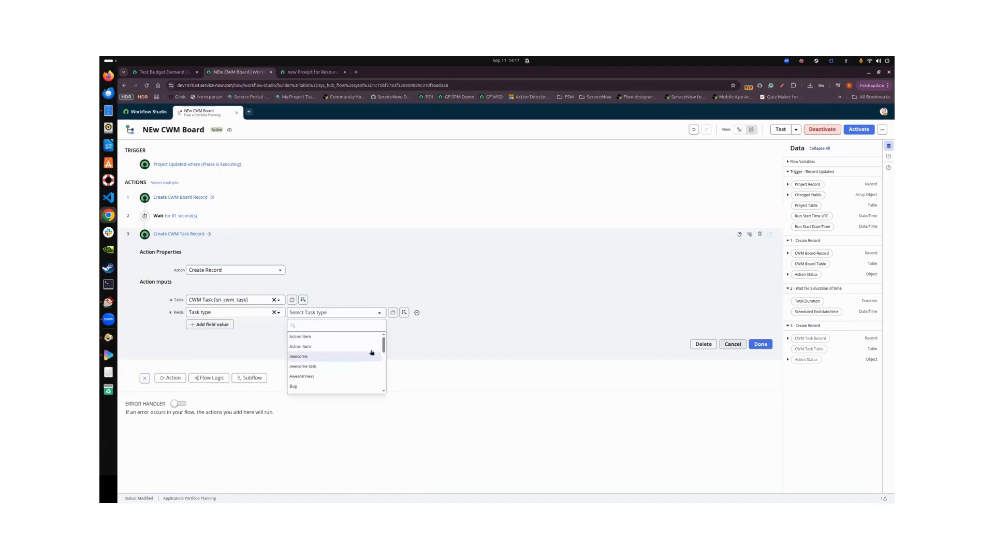
{"action": "scroll", "coordinate": [368, 356], "scroll_direction": "down", "scroll_amount": 3}
{"action": "scroll", "coordinate": [369, 342], "scroll_direction": "up", "scroll_amount": 5}
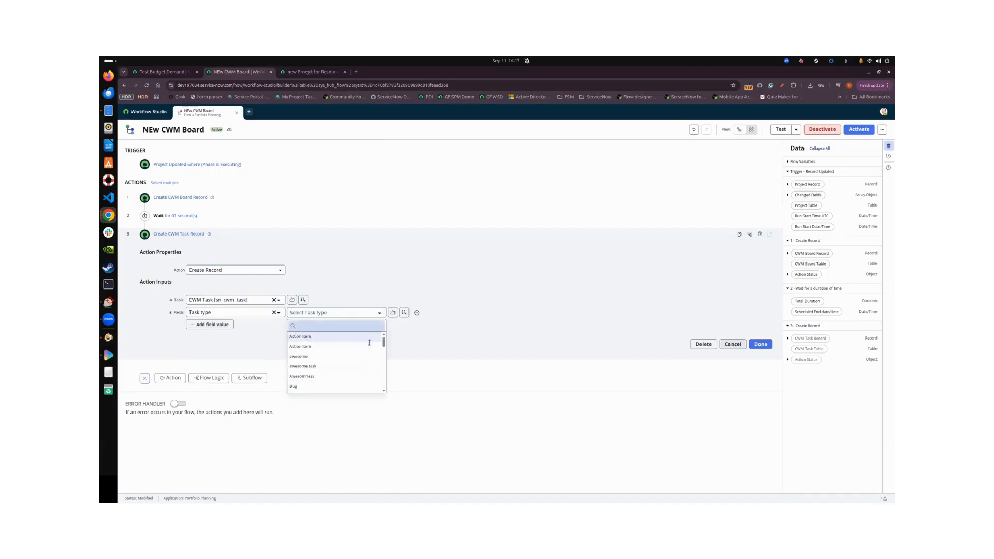
{"action": "left_click_drag", "start_coordinate": [384, 344], "coordinate": [382, 321]}
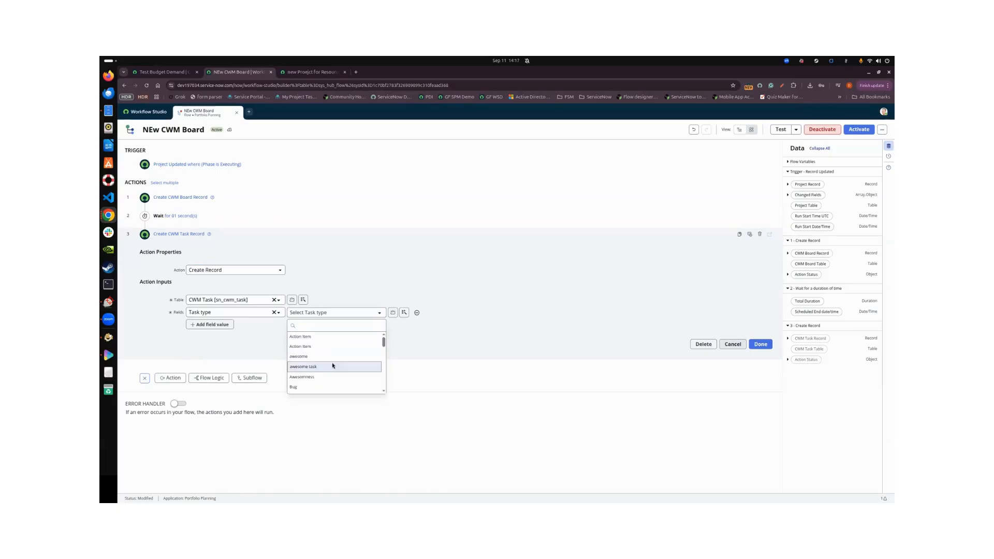
{"action": "left_click", "coordinate": [328, 366]}
Step: Add a Short description field with the value "New TAsk" to the Create CWM Task Record action and activate the flow
{"action": "left_click", "coordinate": [216, 325]}
{"action": "left_click", "coordinate": [222, 327]}
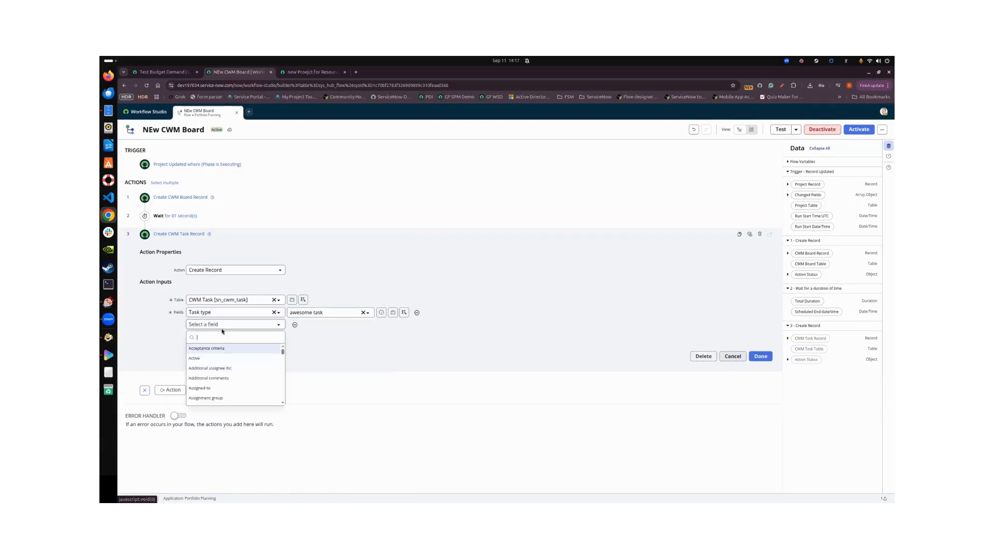
{"action": "type", "text": "short"}
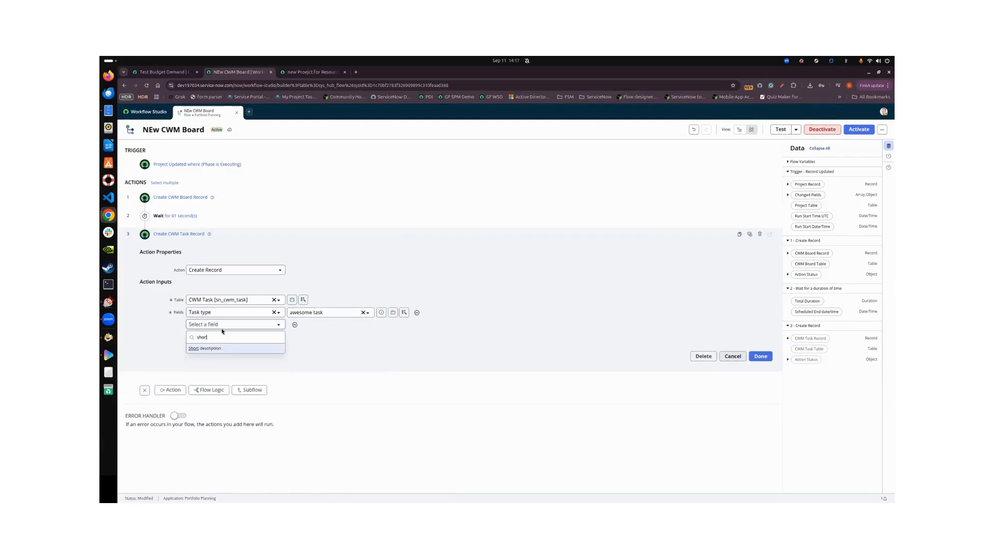
{"action": "left_click", "coordinate": [245, 348]}
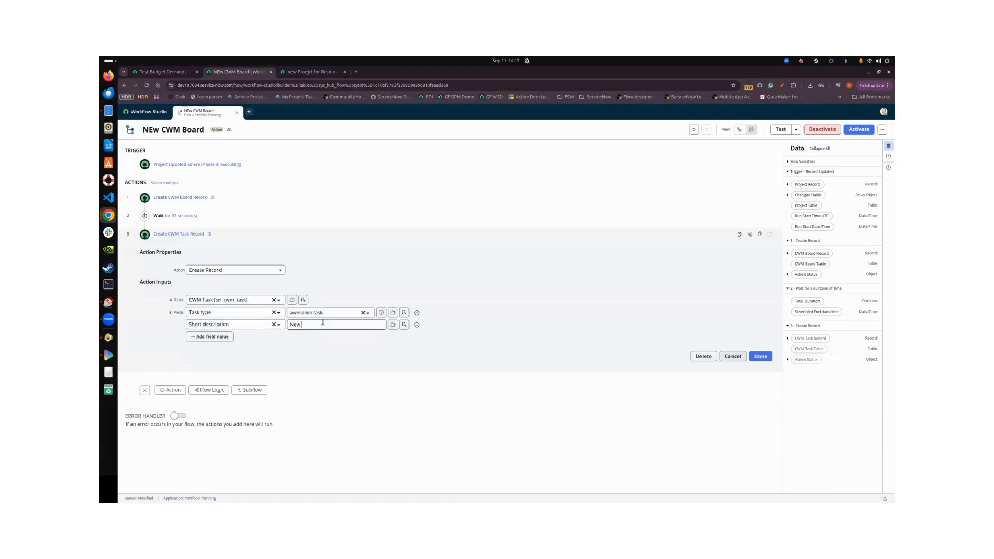
{"action": "left_click", "coordinate": [761, 356]}
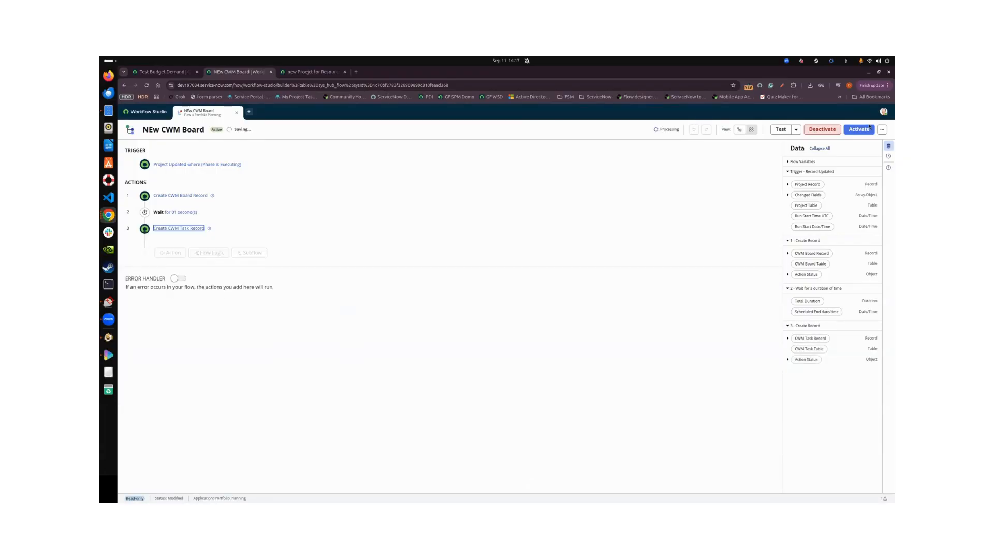
{"action": "left_click", "coordinate": [866, 132]}
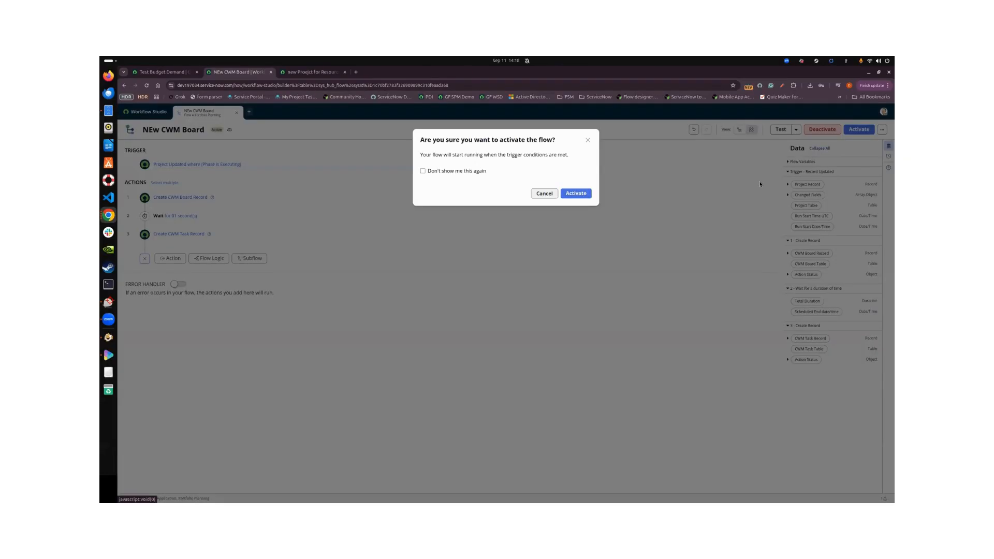
{"action": "left_click", "coordinate": [577, 193]}
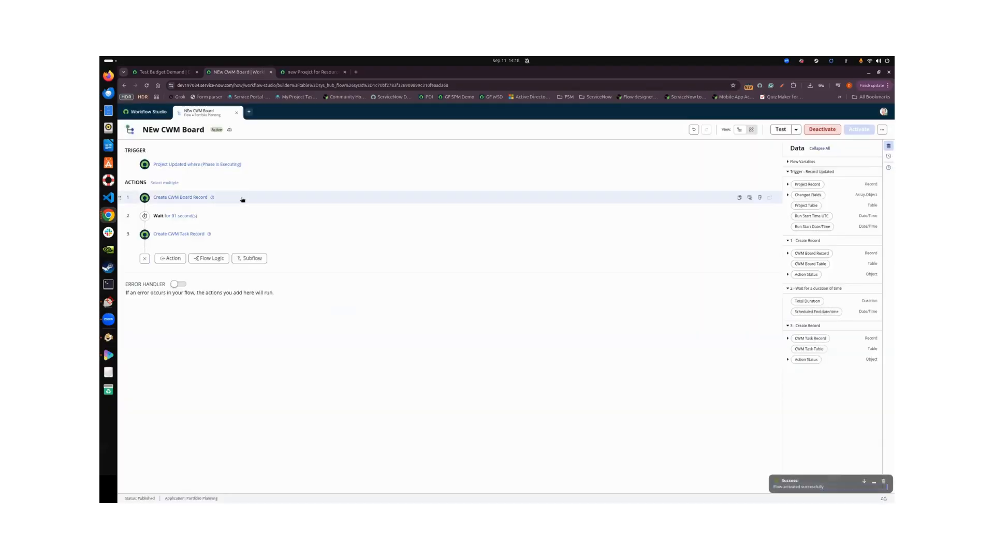
Step: Change the Space in the Create CWM Board Record action to Hackathon and activate the flow again
{"action": "left_click", "coordinate": [244, 199]}
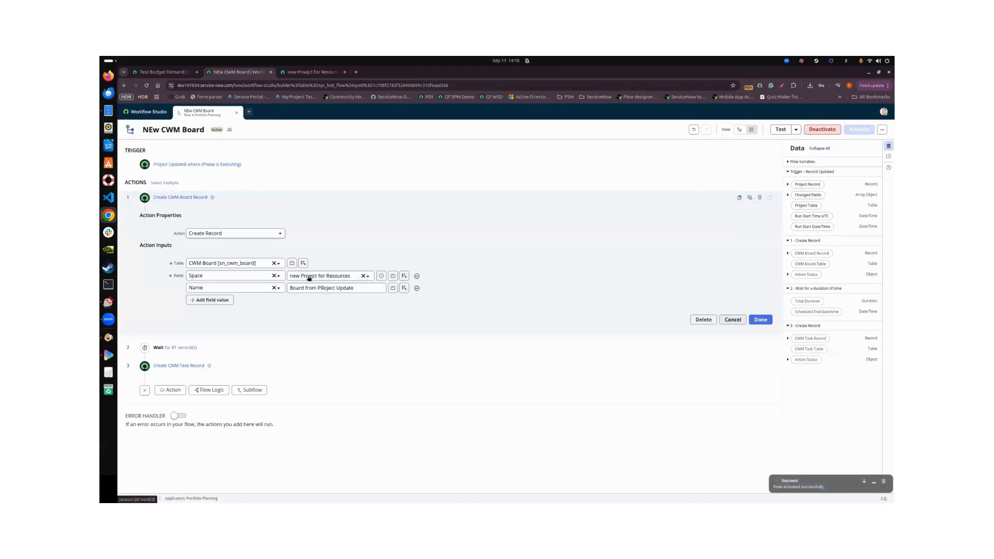
{"action": "left_click", "coordinate": [321, 276]}
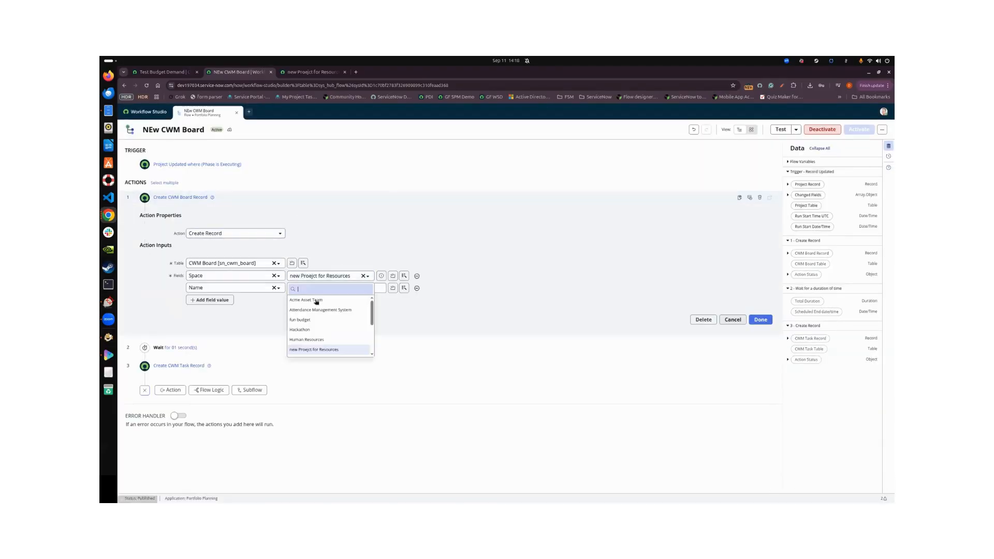
{"action": "left_click", "coordinate": [322, 329]}
{"action": "left_click", "coordinate": [857, 131]}
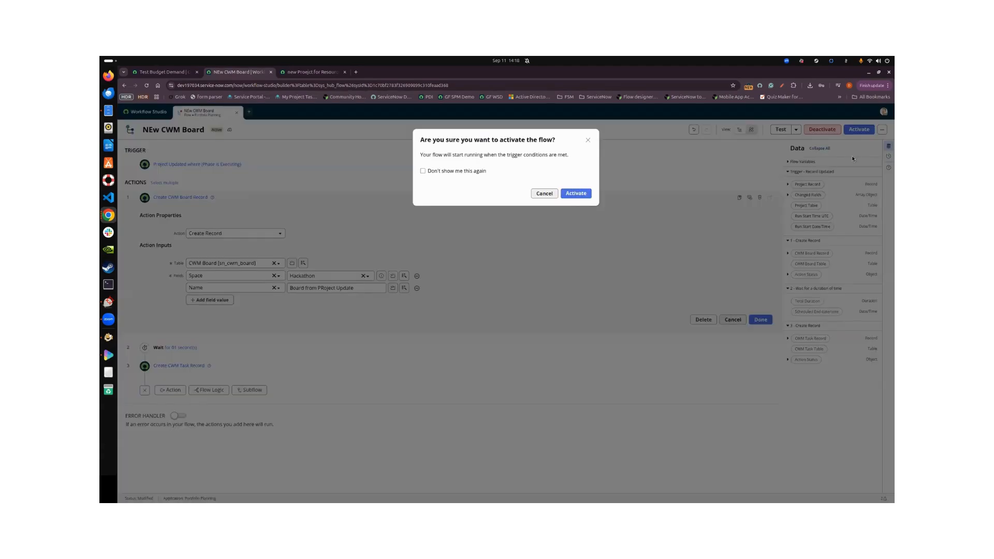
{"action": "left_click", "coordinate": [575, 193]}
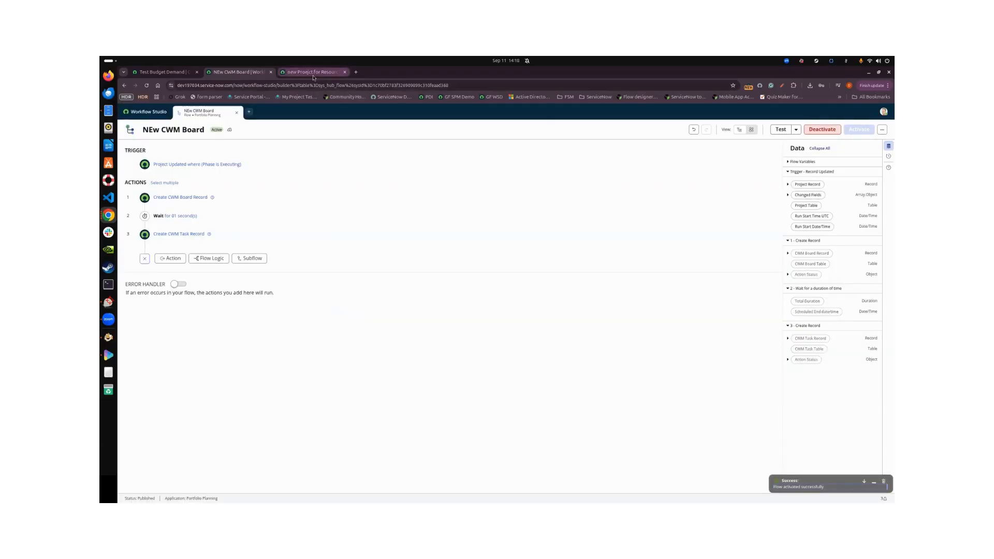
Step: Switch from Collaborative Work Management to Project Workspace and open the details of the Contract Migration Playbook & Program project
{"action": "left_click", "coordinate": [314, 73]}
{"action": "left_click", "coordinate": [261, 111]}
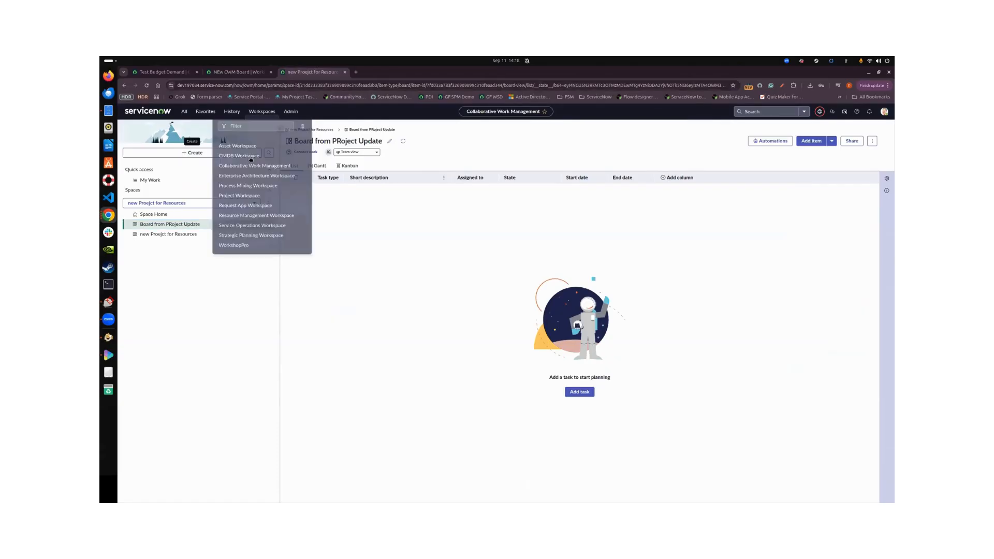
{"action": "left_click", "coordinate": [322, 130]}
{"action": "left_click", "coordinate": [261, 111]}
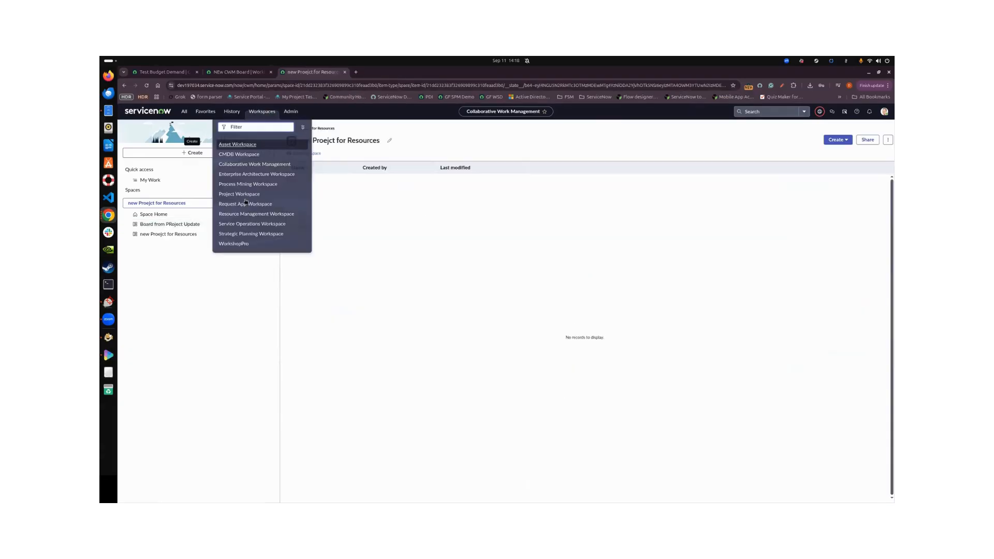
{"action": "left_click", "coordinate": [259, 188]}
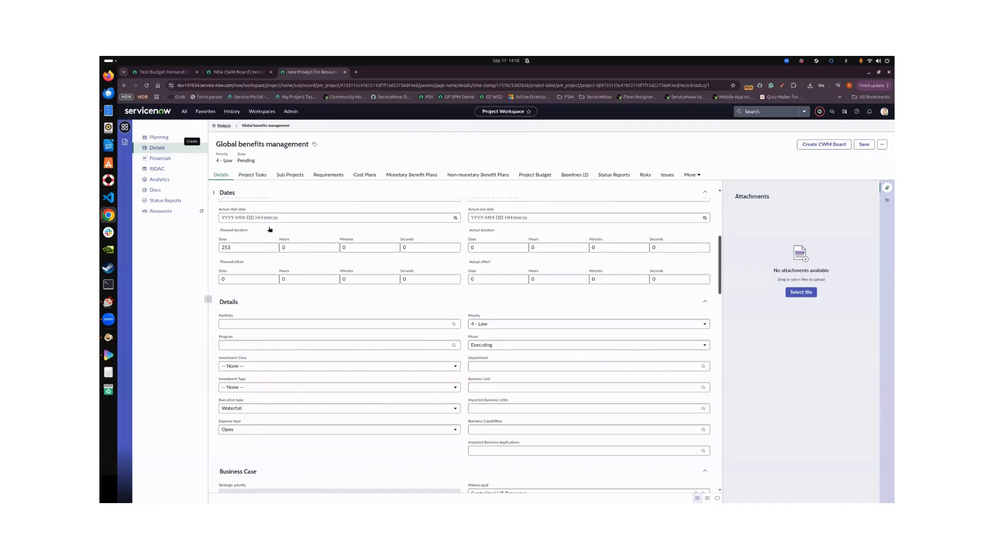
{"action": "left_click", "coordinate": [223, 400]}
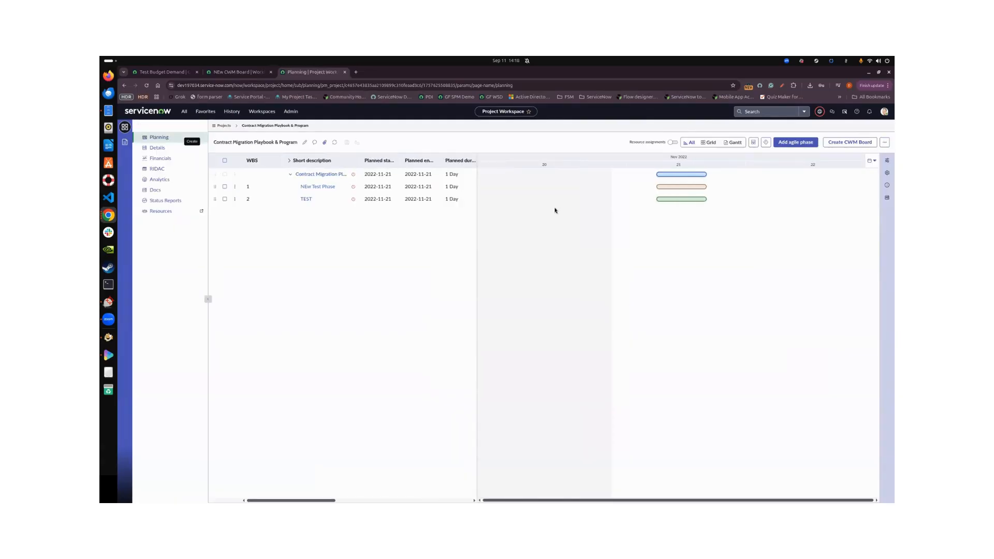
{"action": "left_click", "coordinate": [156, 148]}
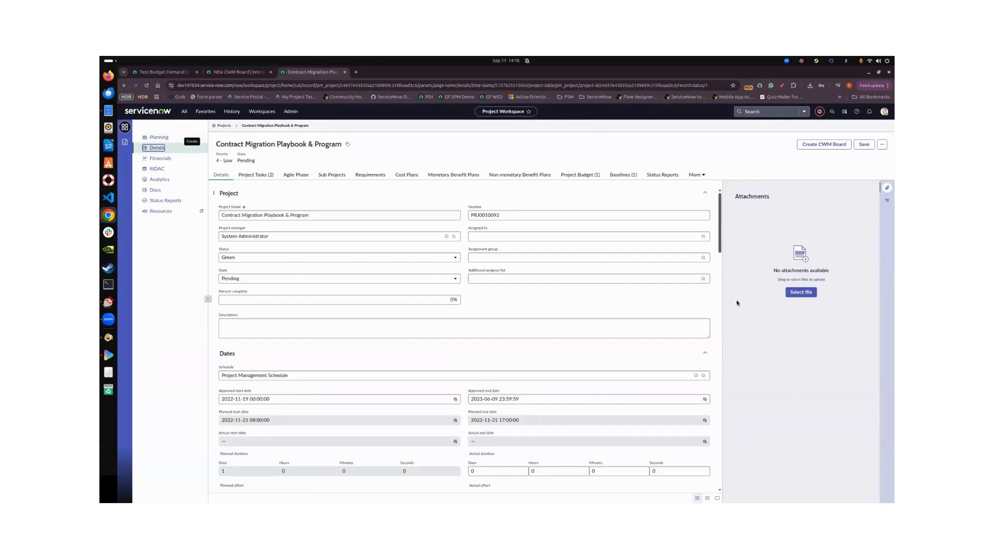
Step: Set the Contract Migration Playbook & Program project's Phase to Executing and save the record
{"action": "scroll", "coordinate": [538, 437], "scroll_direction": "down", "scroll_amount": 15}
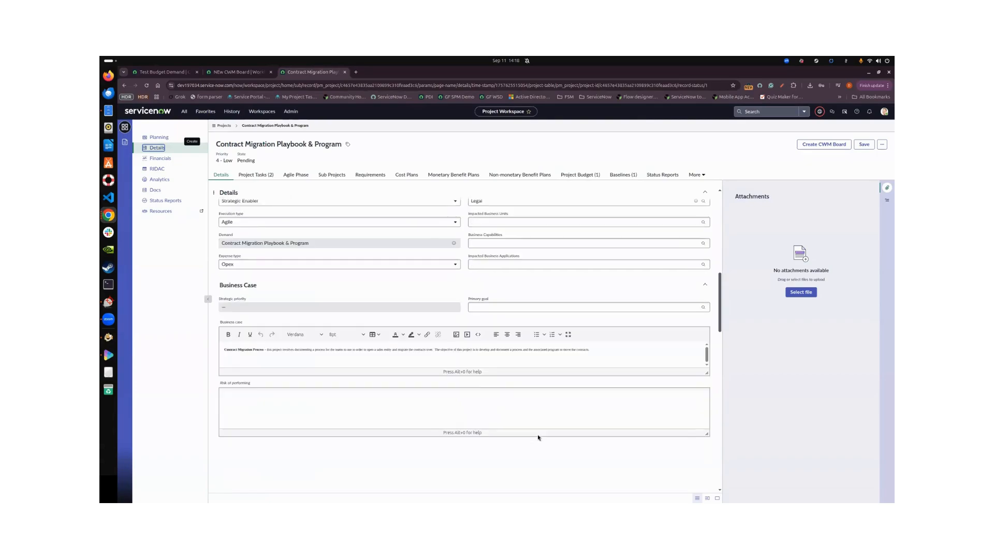
{"action": "scroll", "coordinate": [539, 438], "scroll_direction": "up", "scroll_amount": 3}
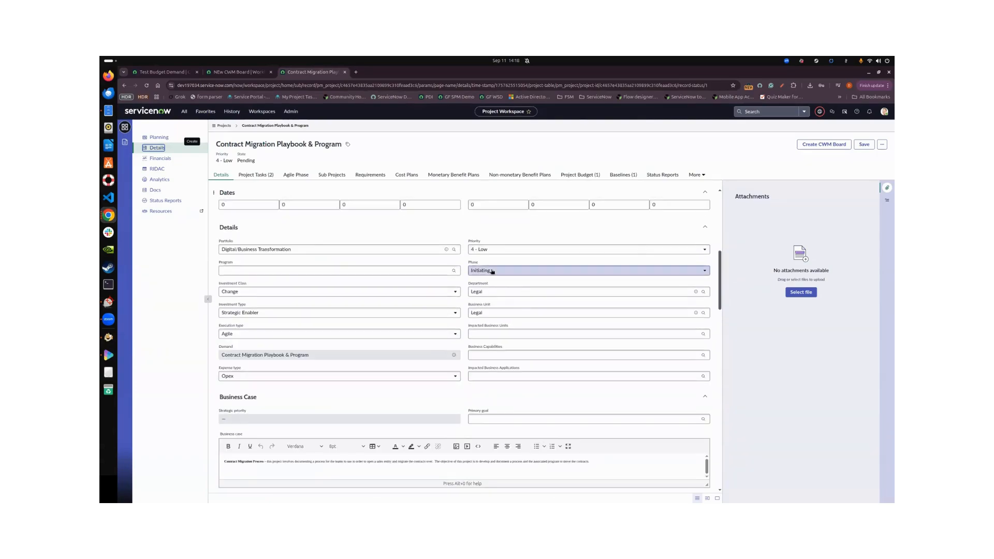
{"action": "left_click", "coordinate": [488, 271]}
{"action": "left_click", "coordinate": [488, 300]}
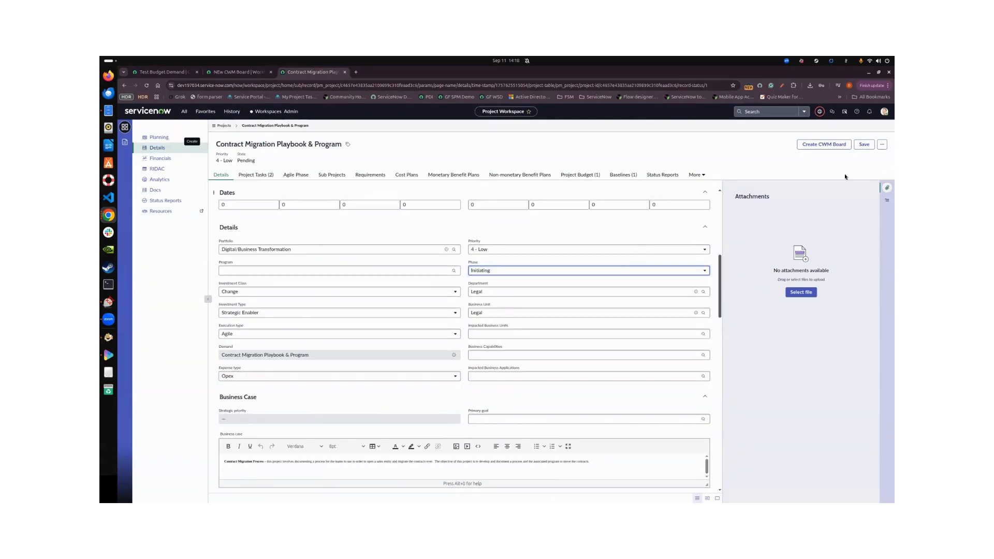
{"action": "left_click", "coordinate": [863, 145]}
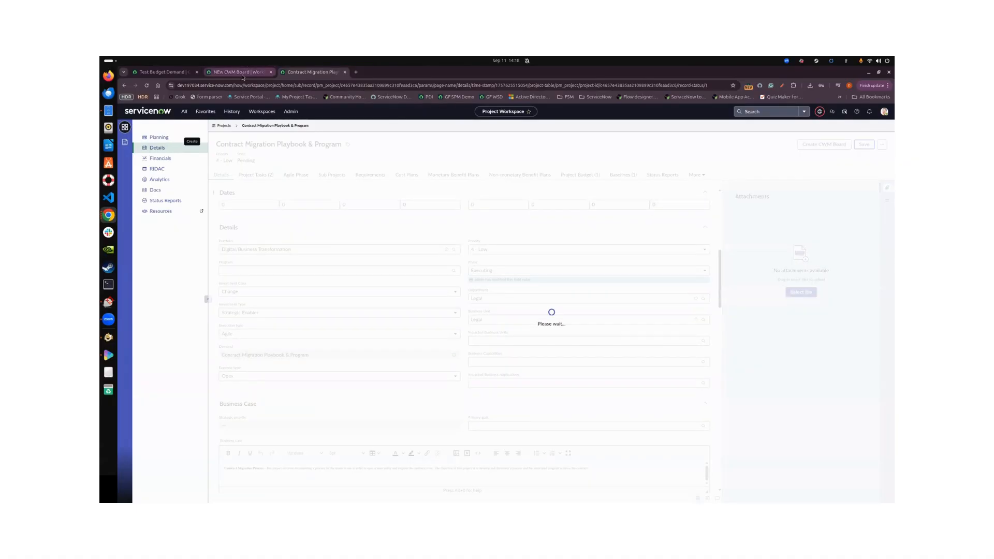
Step: Return to Collaborative Work Management, switch to the Hackathon space and open its "Board from PRoject Update" board
{"action": "left_click", "coordinate": [261, 112]}
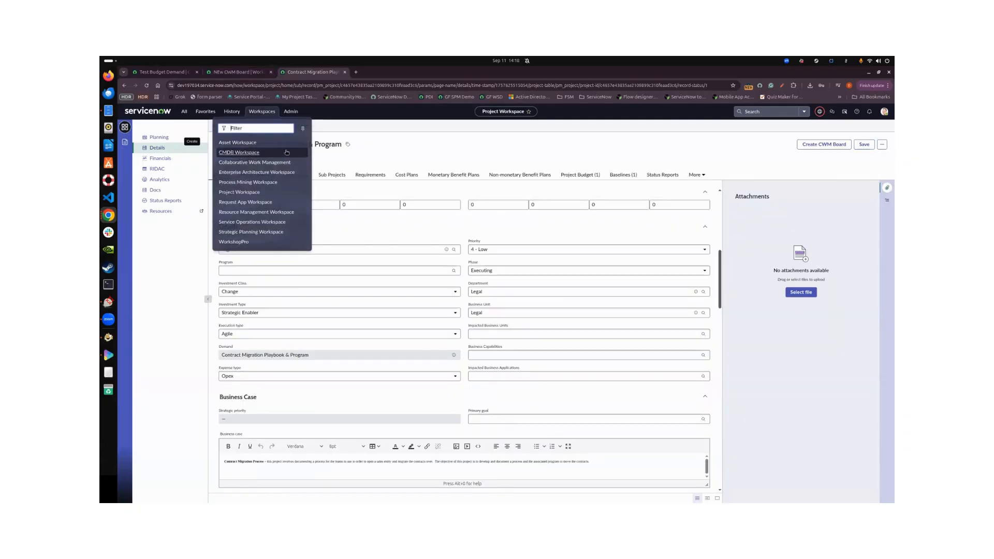
{"action": "left_click", "coordinate": [233, 163]}
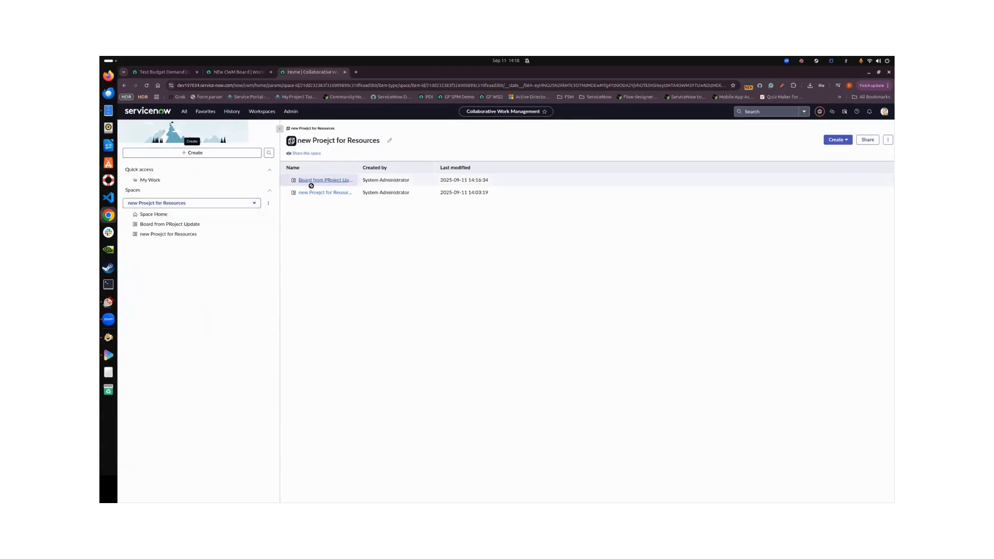
{"action": "left_click", "coordinate": [173, 202]}
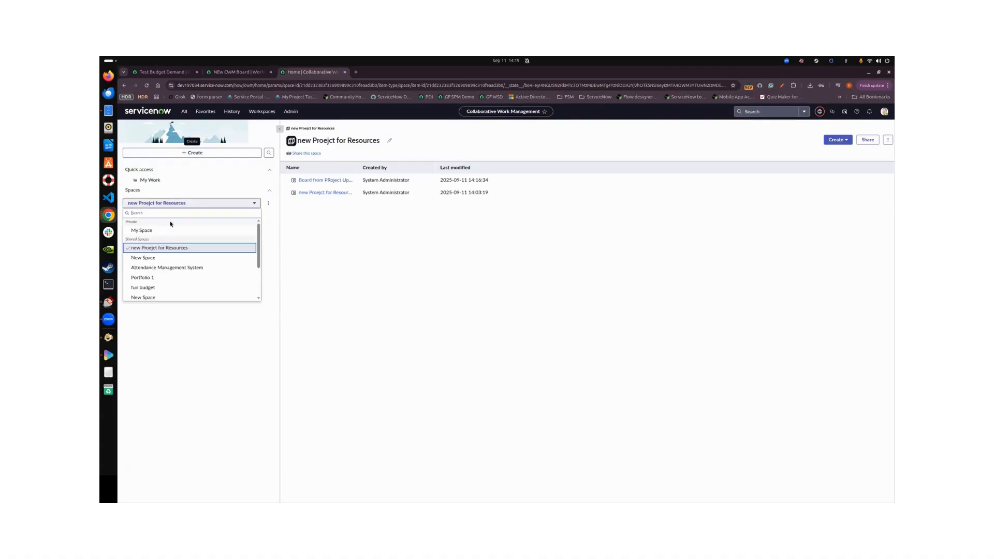
{"action": "scroll", "coordinate": [155, 288], "scroll_direction": "down", "scroll_amount": 5}
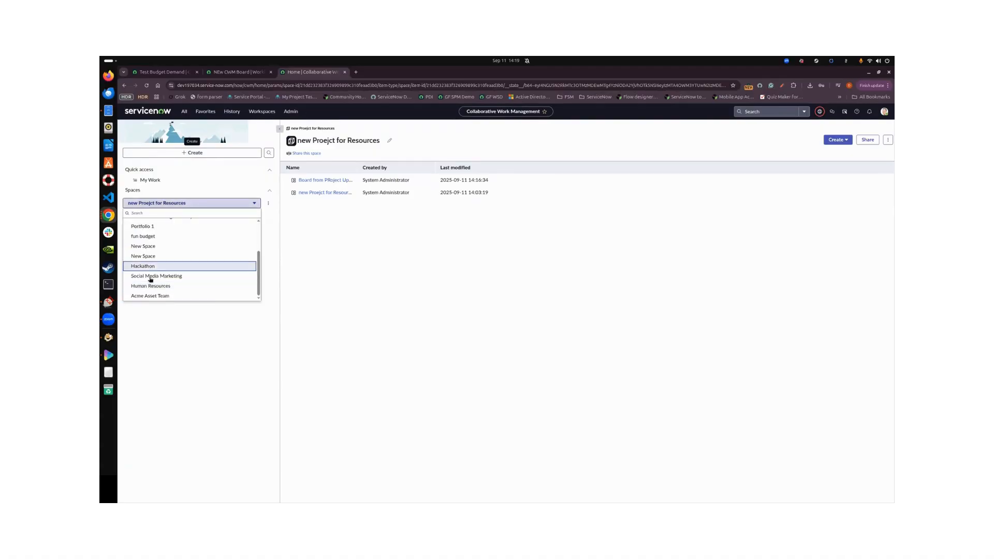
{"action": "left_click", "coordinate": [156, 267]}
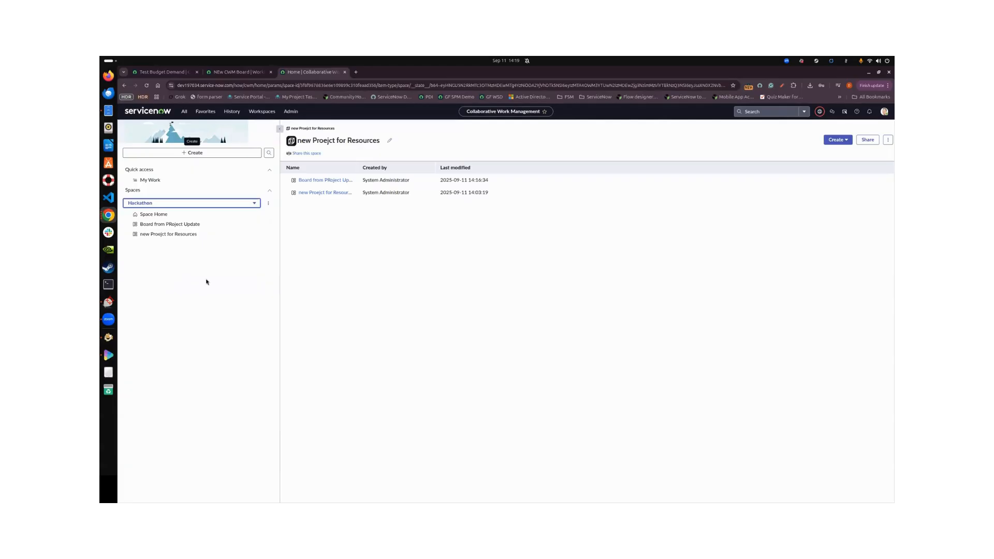
{"action": "left_click", "coordinate": [173, 224]}
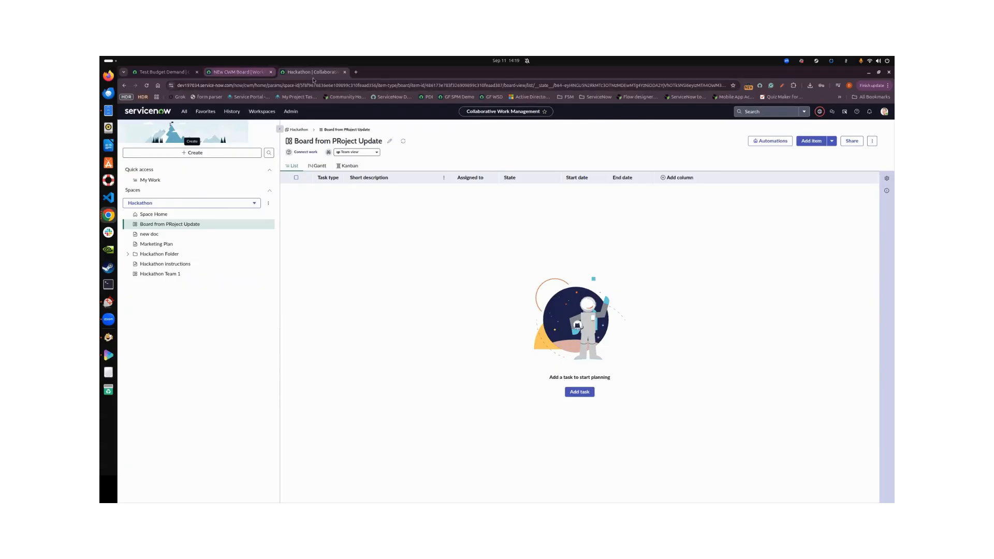
Step: Return to the NEw CWM Board flow, list its executions and open the context record of the most recent run
{"action": "left_click", "coordinate": [238, 72]}
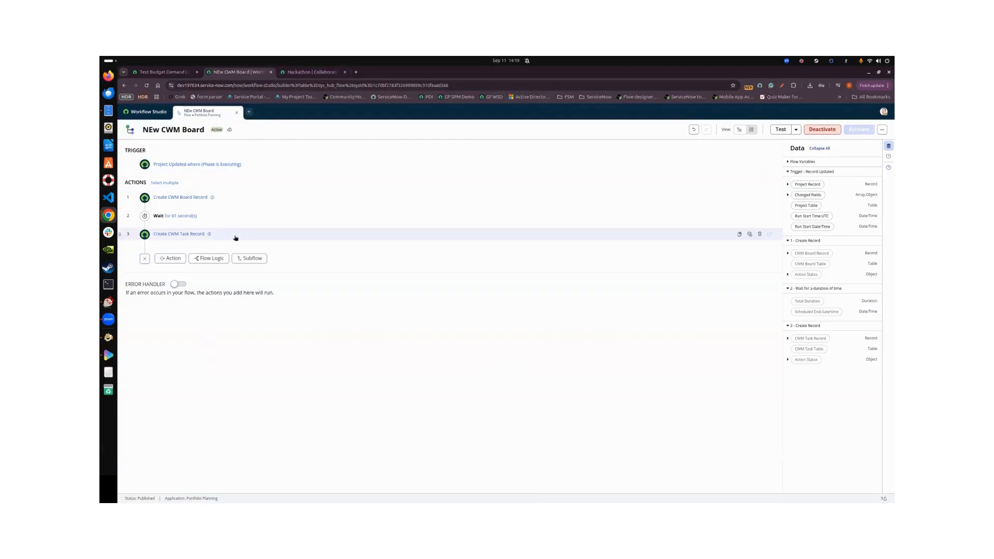
{"action": "left_click", "coordinate": [169, 234]}
{"action": "left_click", "coordinate": [882, 130]}
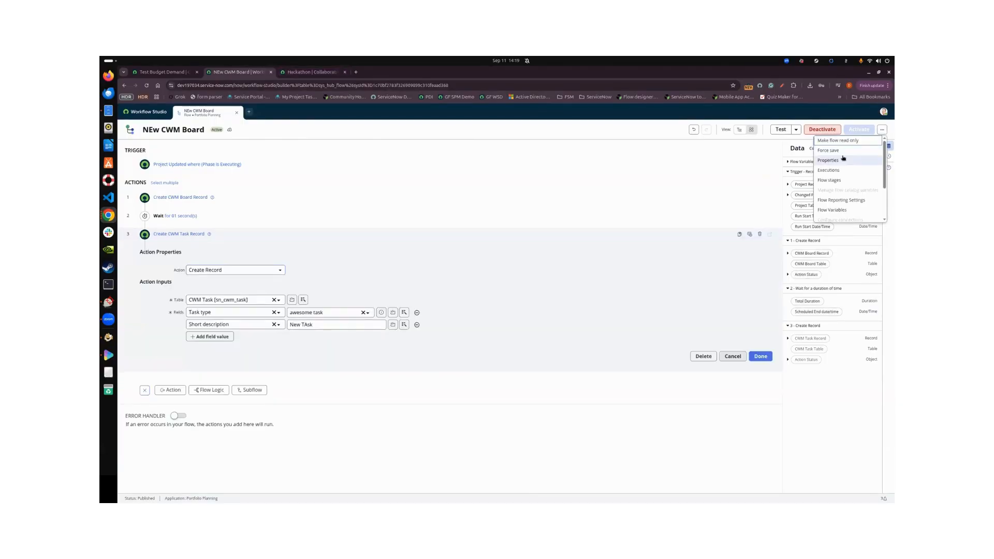
{"action": "left_click", "coordinate": [829, 170]}
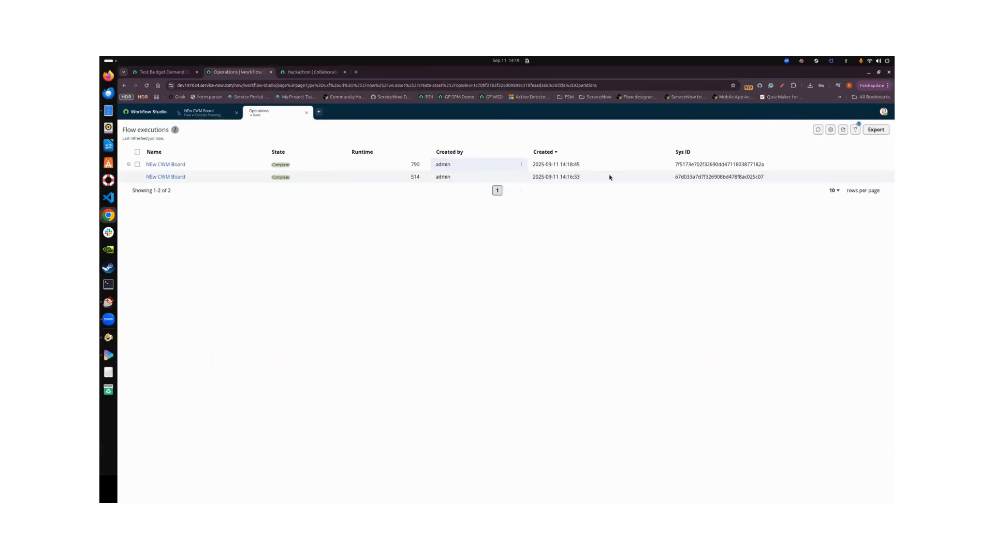
{"action": "left_click", "coordinate": [164, 164]}
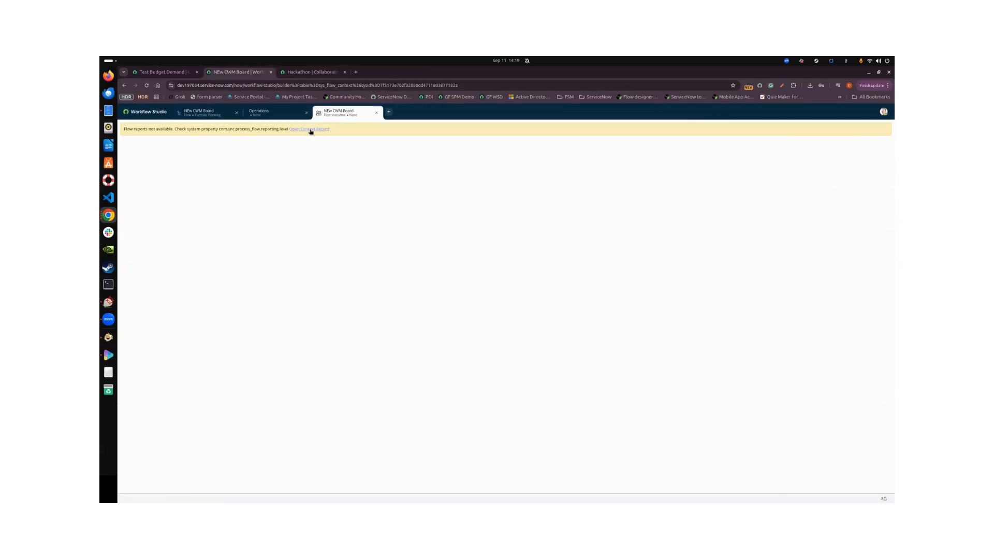
{"action": "left_click", "coordinate": [310, 129]}
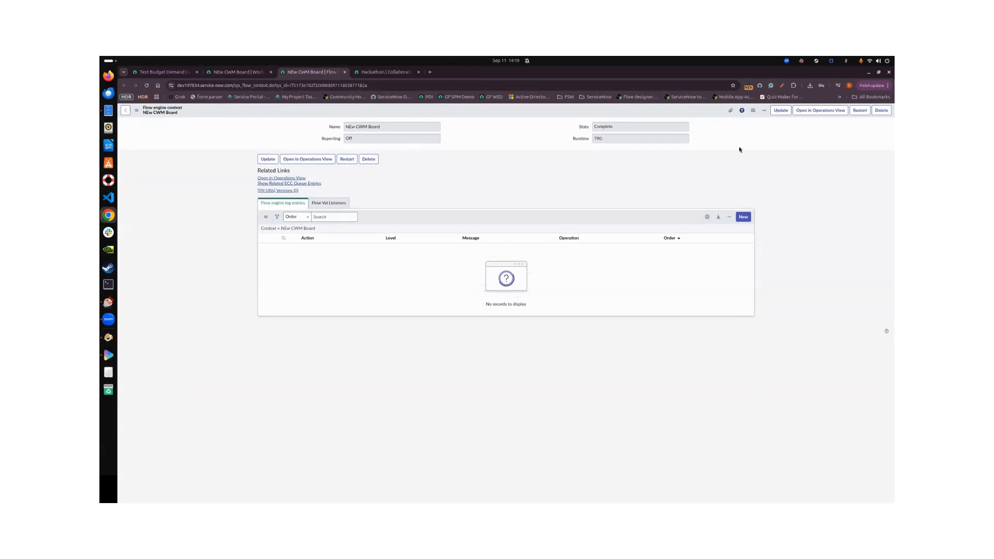
Step: Leave the run's context record and return to the list of flow executions for NEw CWM Board
{"action": "left_click", "coordinate": [320, 160]}
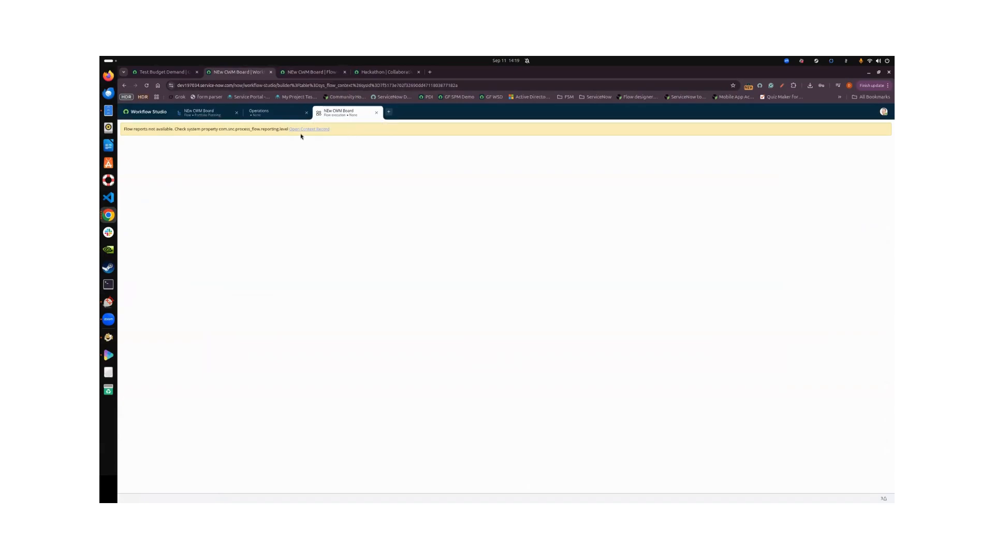
{"action": "left_click", "coordinate": [293, 111]}
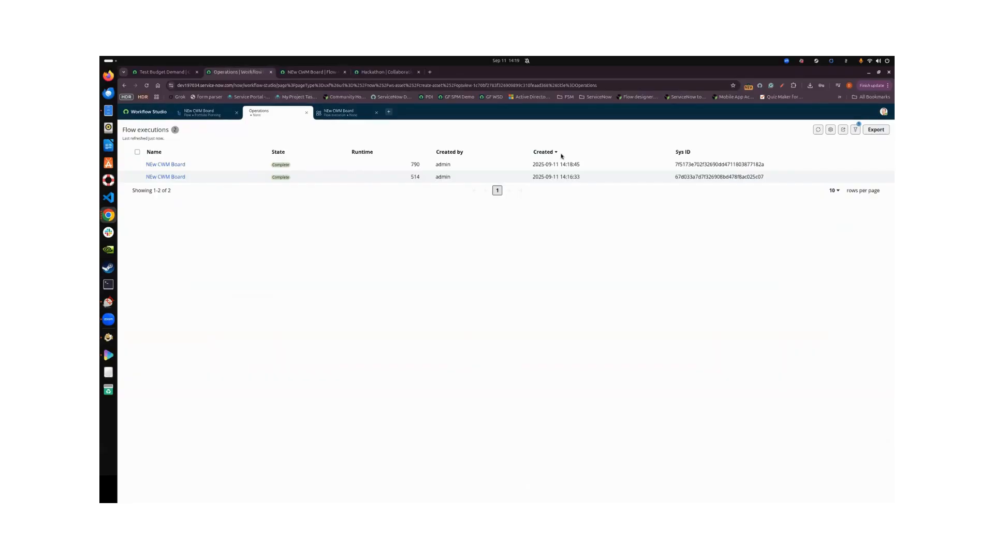
{"action": "left_click", "coordinate": [830, 129]}
{"action": "left_click", "coordinate": [640, 159]}
Step: Check the Run As options in the advanced properties of the NEw CWM Board flow, leaving them as they are
{"action": "left_click", "coordinate": [207, 113]}
{"action": "left_click", "coordinate": [882, 130]}
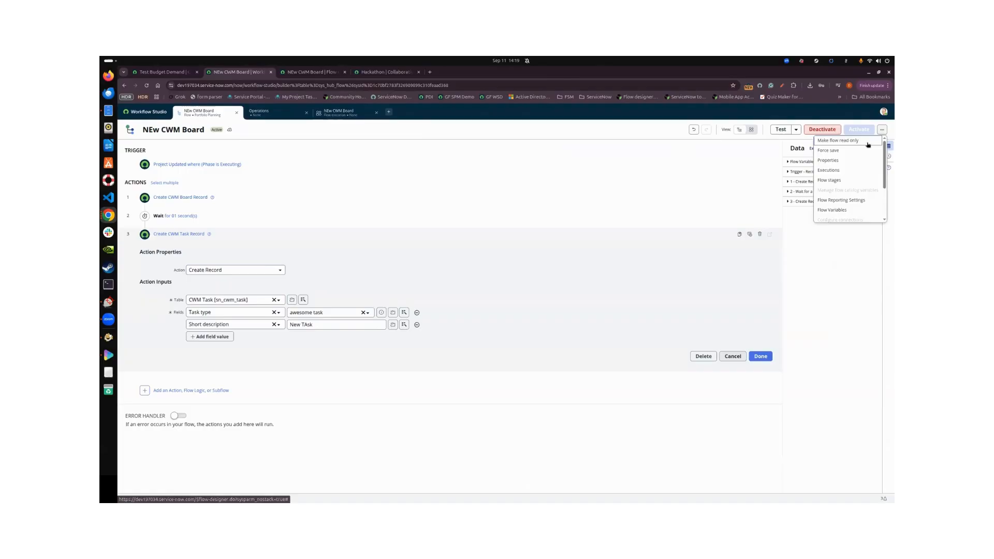
{"action": "left_click", "coordinate": [846, 160]}
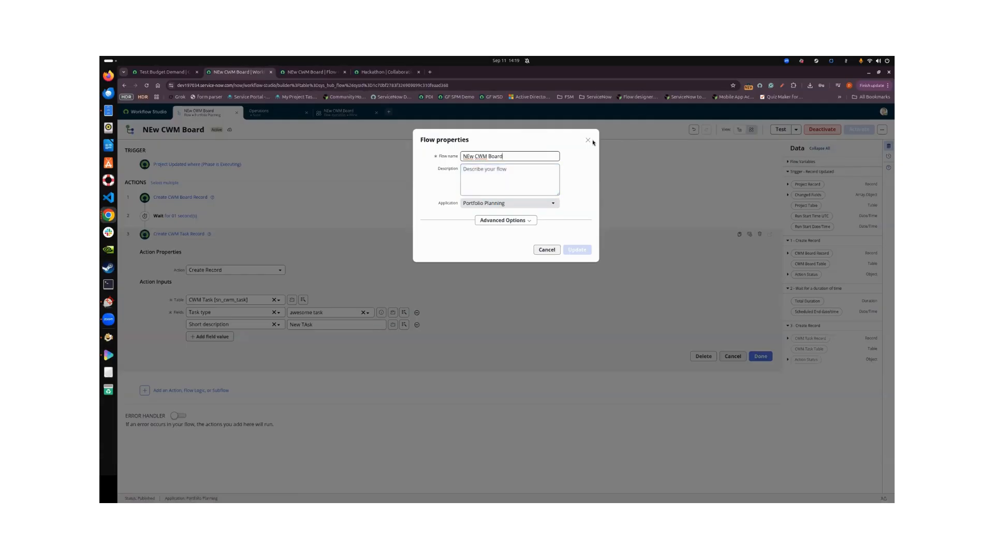
{"action": "left_click", "coordinate": [523, 221]}
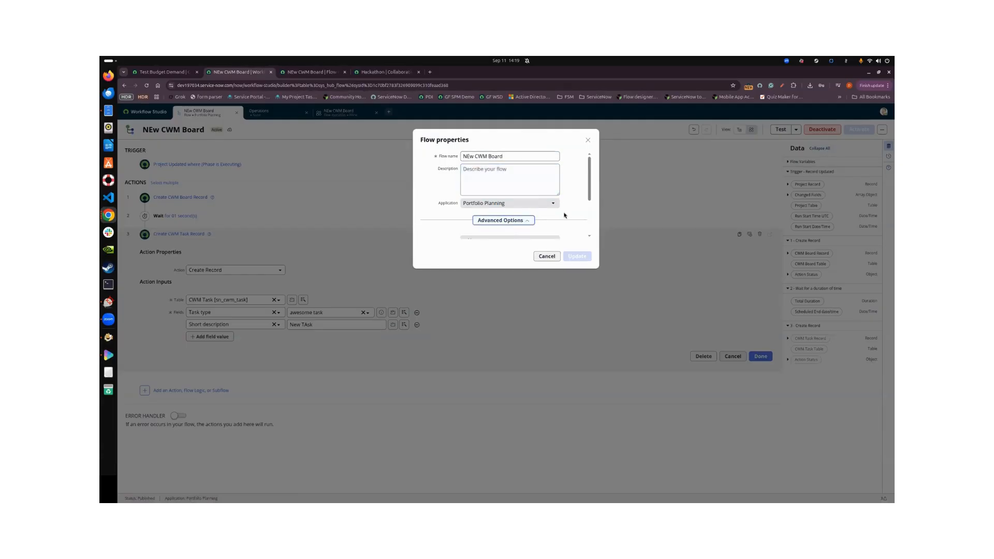
{"action": "scroll", "coordinate": [564, 216], "scroll_direction": "down", "scroll_amount": 3}
{"action": "left_click", "coordinate": [506, 190]}
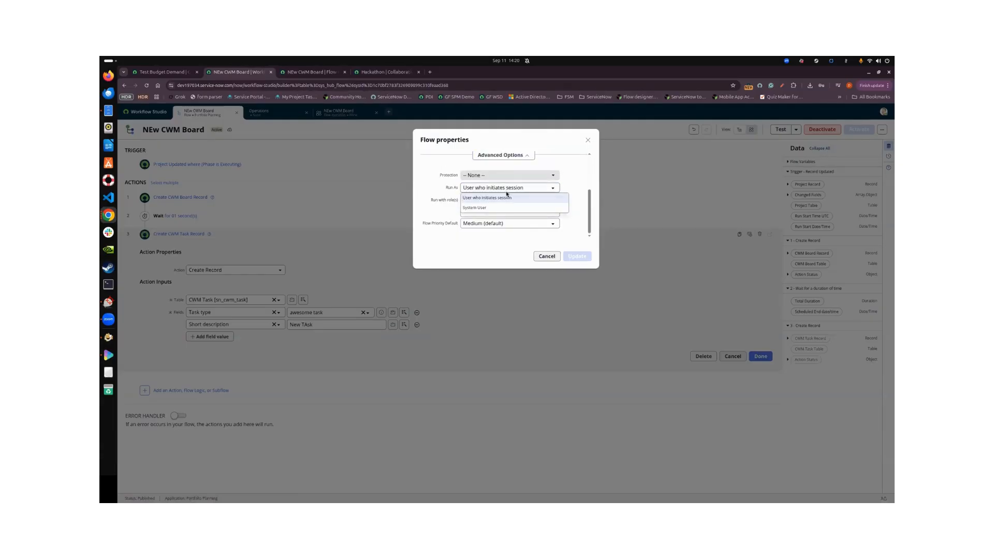
{"action": "left_click", "coordinate": [586, 176]}
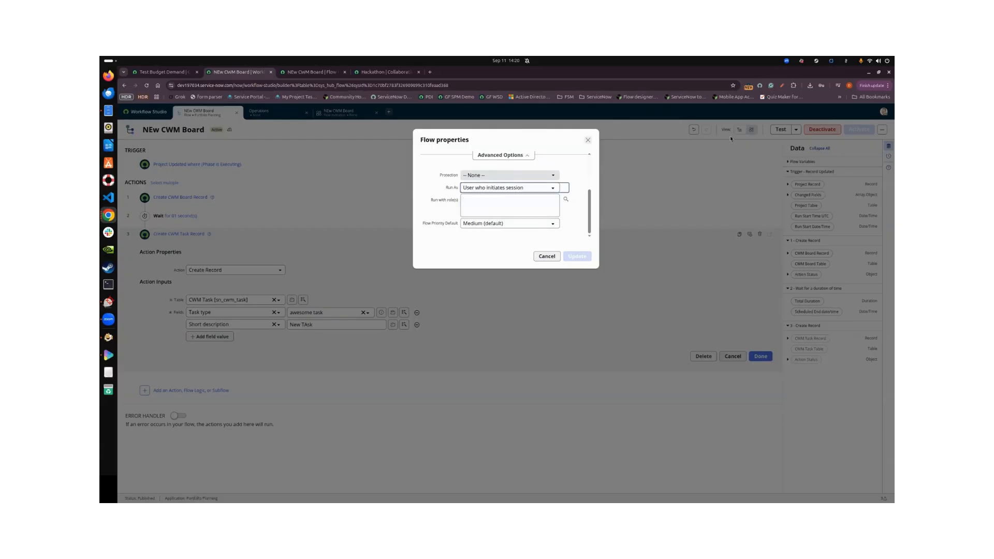
{"action": "left_click", "coordinate": [588, 140]}
Step: Look through the flow editor's user preferences and close them without making changes
{"action": "left_click", "coordinate": [882, 129]}
{"action": "scroll", "coordinate": [852, 183], "scroll_direction": "down", "scroll_amount": 2}
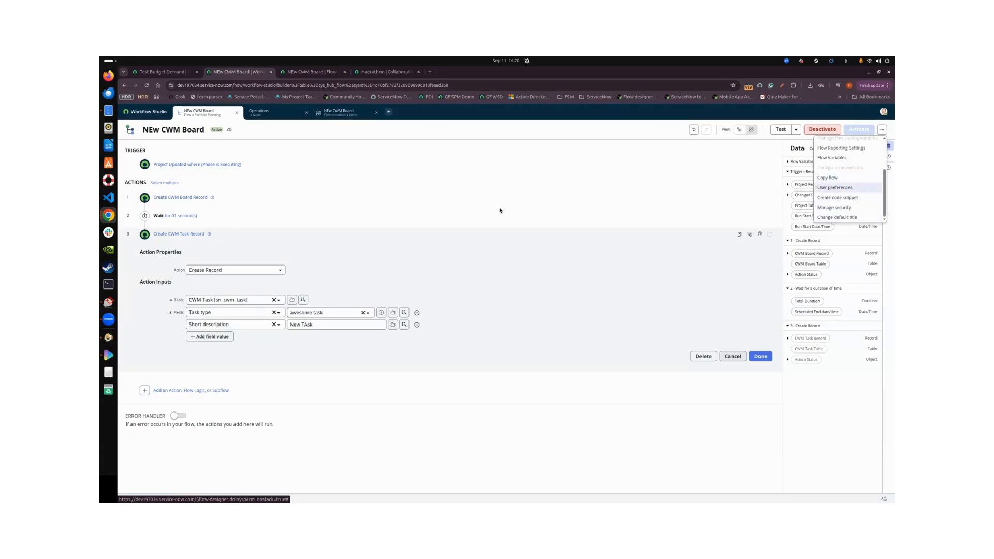
{"action": "key", "text": "Return"}
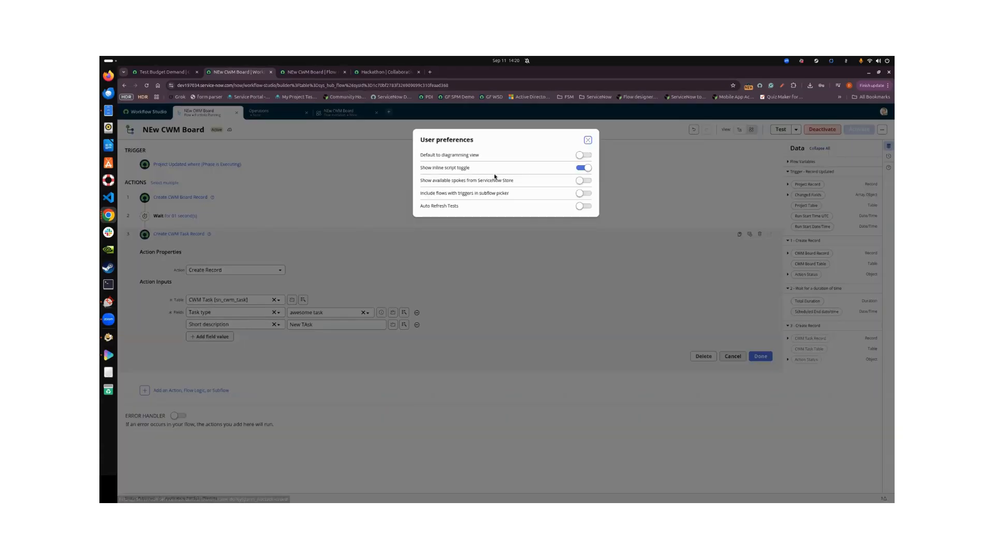
{"action": "left_click", "coordinate": [587, 140]}
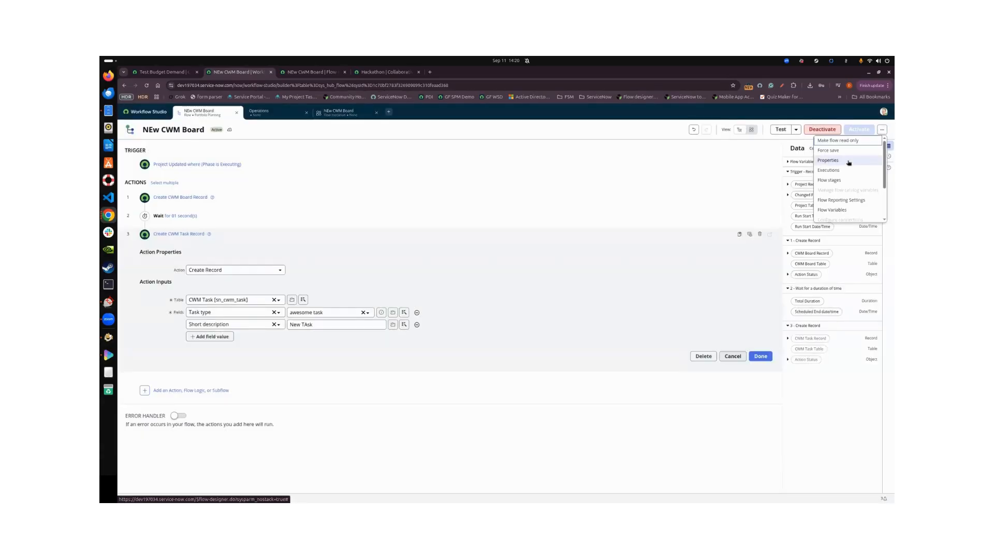
Step: Set the flow's Reporting Level to Full: All configuration and runtime values, and confirm the update
{"action": "left_click", "coordinate": [844, 201]}
{"action": "left_click", "coordinate": [510, 175]}
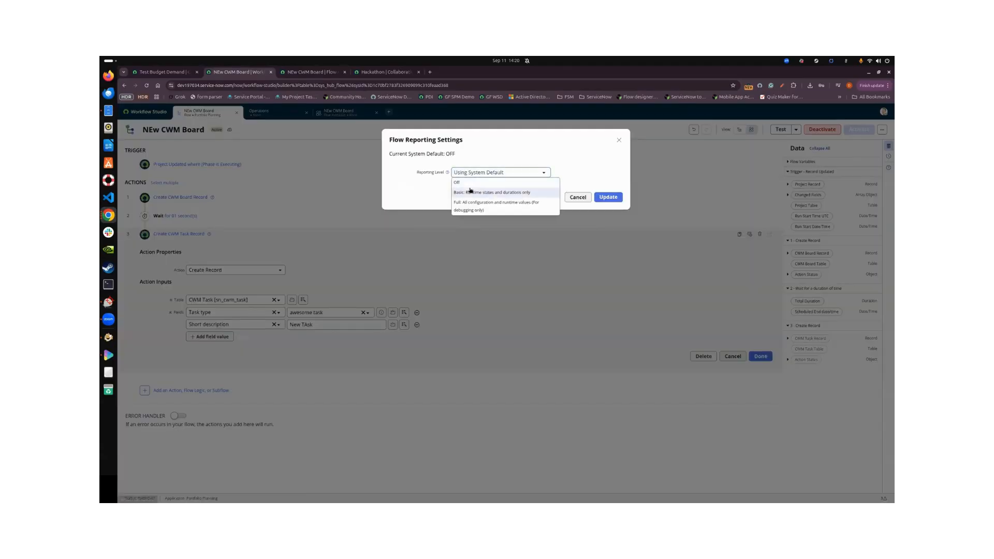
{"action": "left_click", "coordinate": [474, 209]}
{"action": "left_click", "coordinate": [608, 199]}
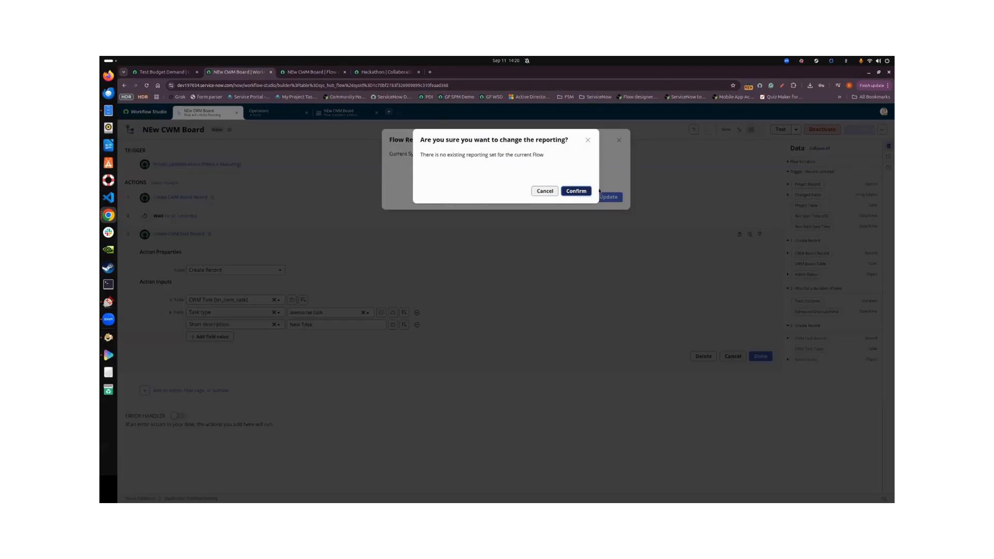
{"action": "left_click", "coordinate": [573, 191]}
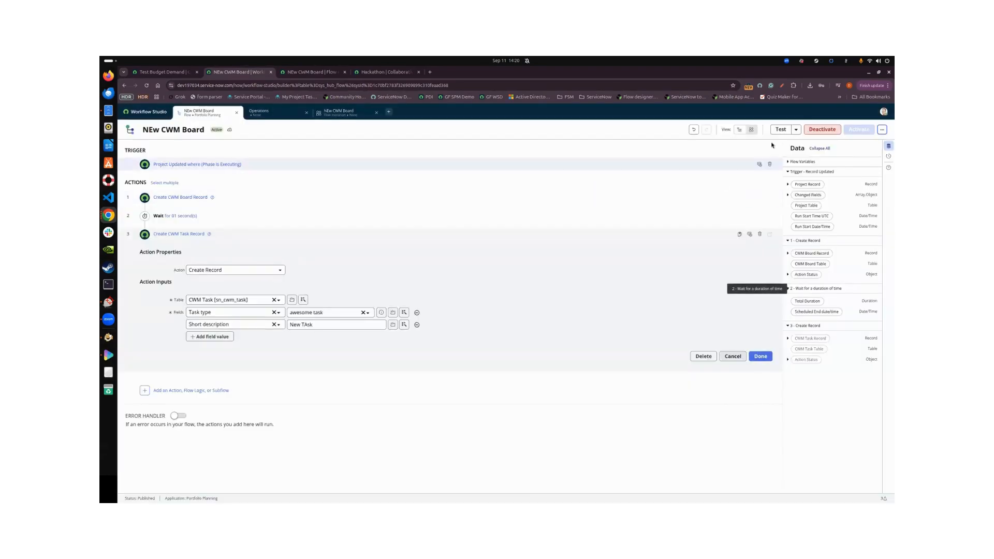
Step: Run a test of the flow using "new Proejct for Resources" as the project record
{"action": "left_click", "coordinate": [781, 129]}
{"action": "left_click", "coordinate": [512, 186]}
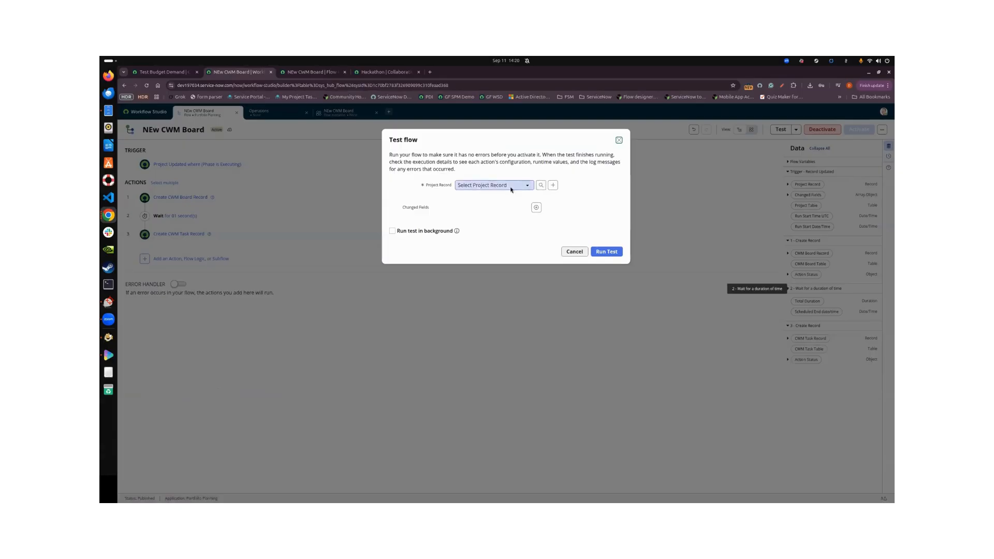
{"action": "left_click", "coordinate": [542, 185]}
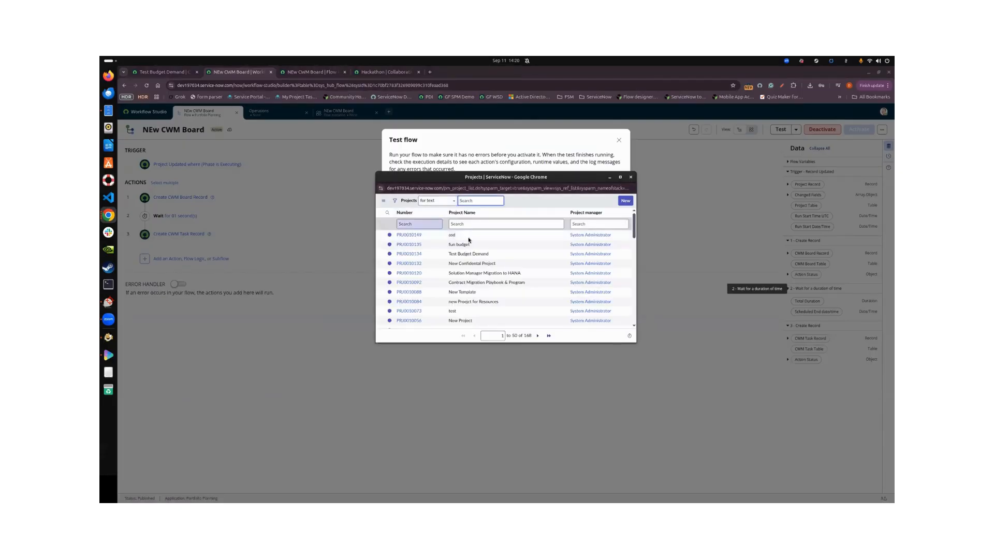
{"action": "scroll", "coordinate": [463, 269], "scroll_direction": "down", "scroll_amount": 2}
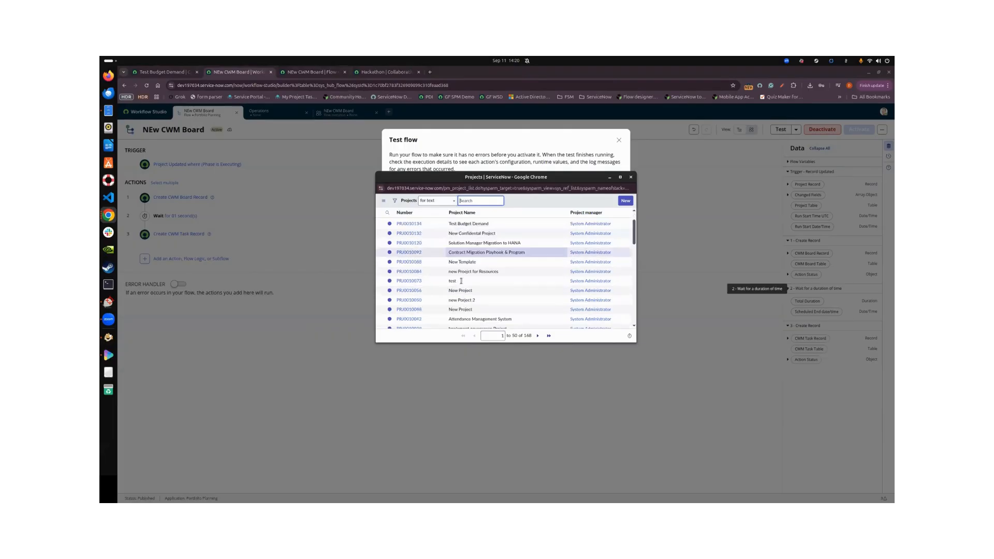
{"action": "scroll", "coordinate": [461, 264], "scroll_direction": "down", "scroll_amount": 2}
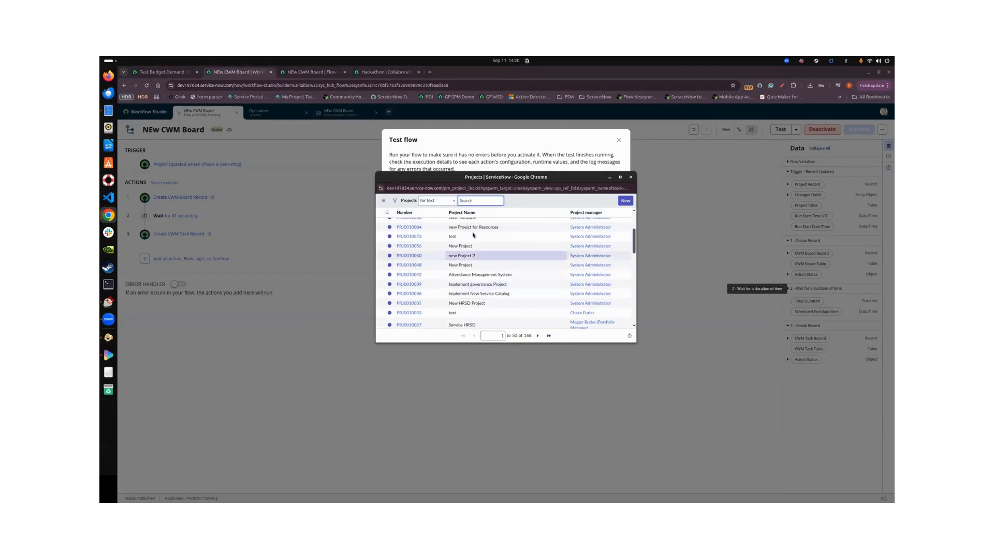
{"action": "left_click", "coordinate": [409, 227]}
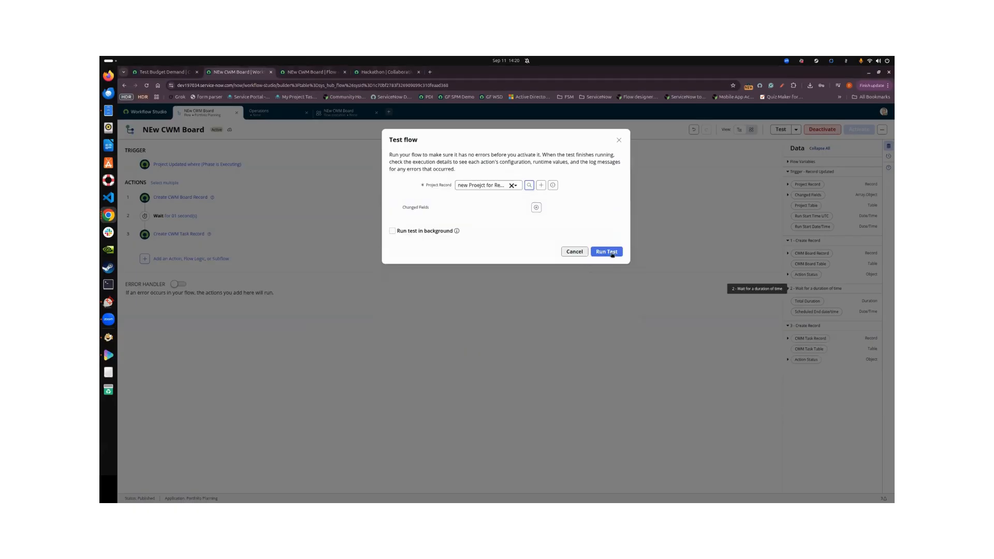
{"action": "left_click", "coordinate": [606, 251]}
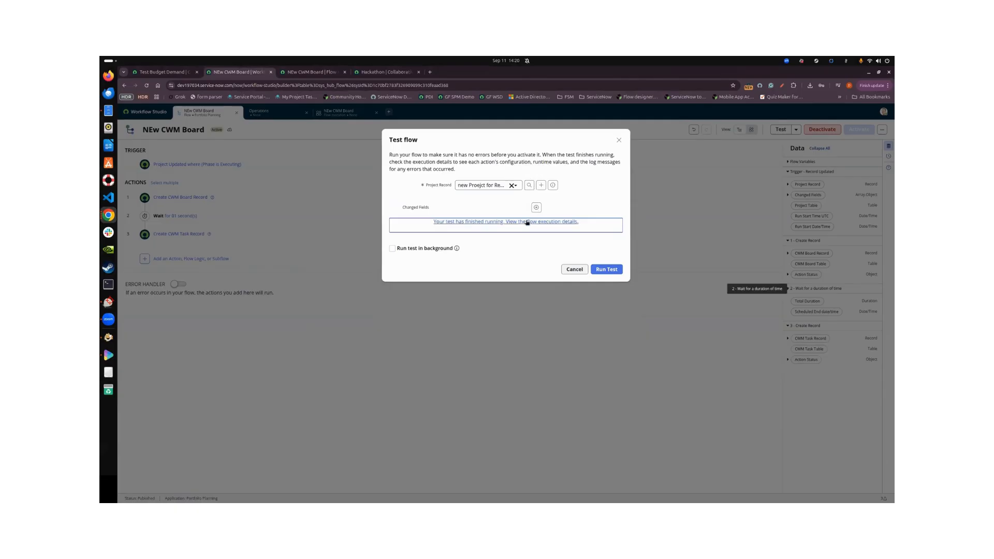
Step: Open the test run's execution details and inspect the configuration and output of the first Create Record action
{"action": "left_click", "coordinate": [548, 225]}
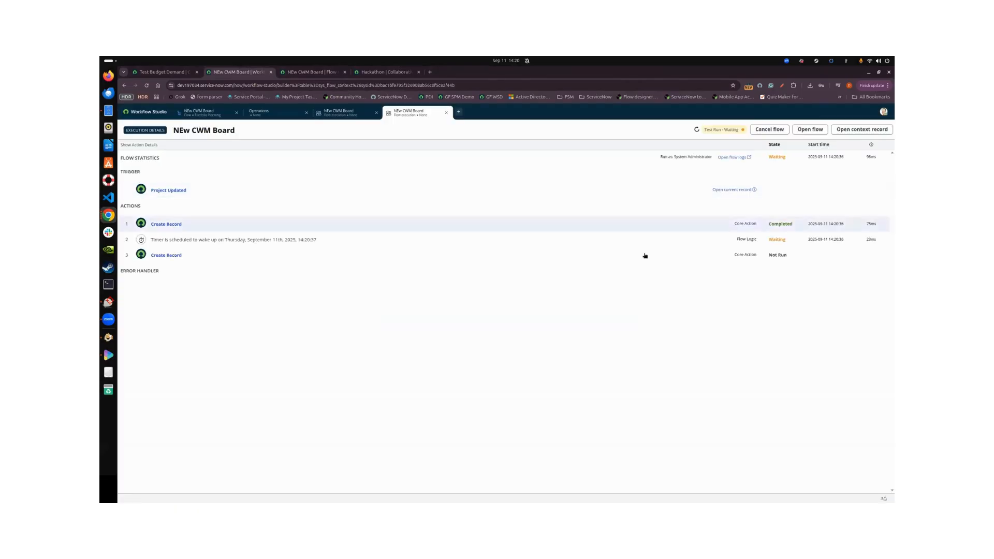
{"action": "left_click", "coordinate": [695, 222]}
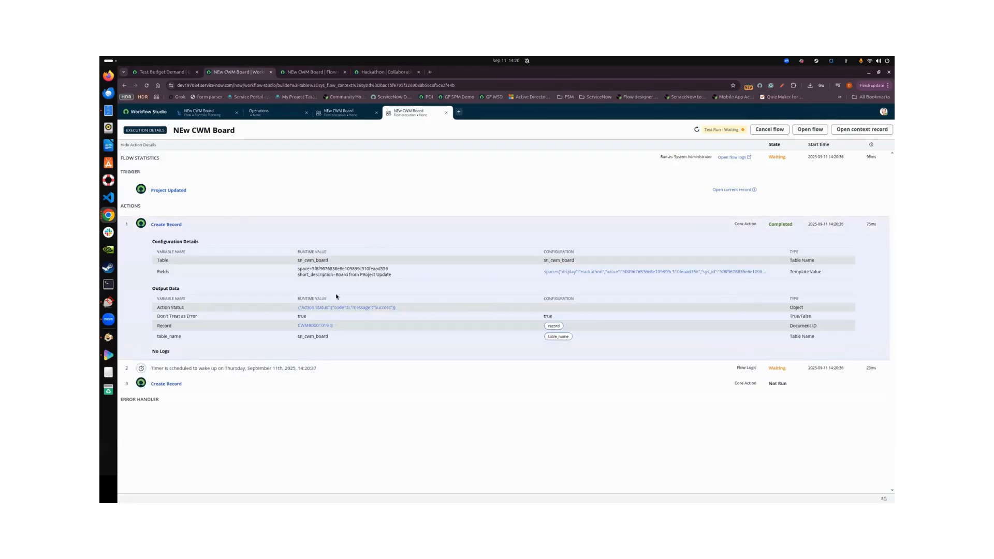
{"action": "left_click", "coordinate": [737, 226]}
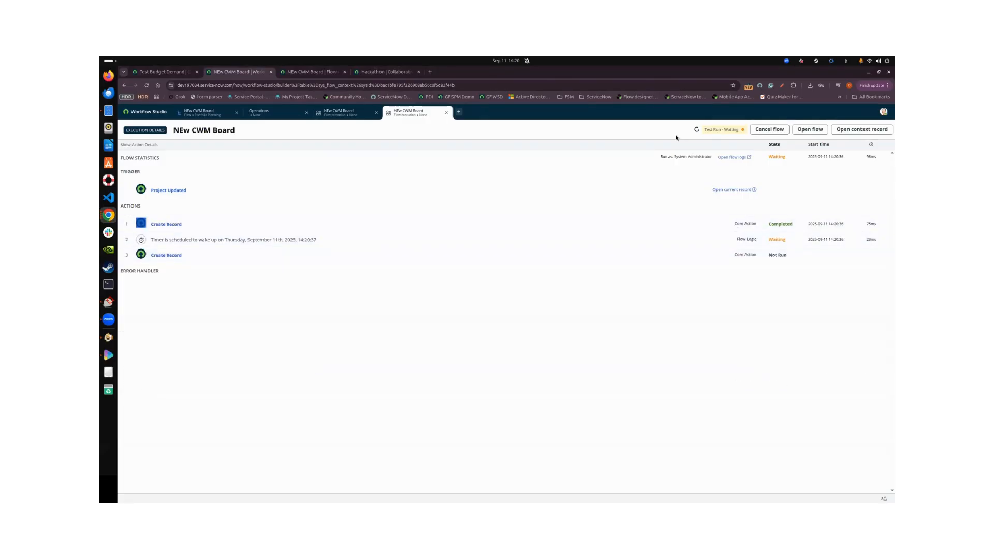
Step: Open the CWM Task record produced by the second Create Record action and check its Board field
{"action": "left_click", "coordinate": [197, 259]}
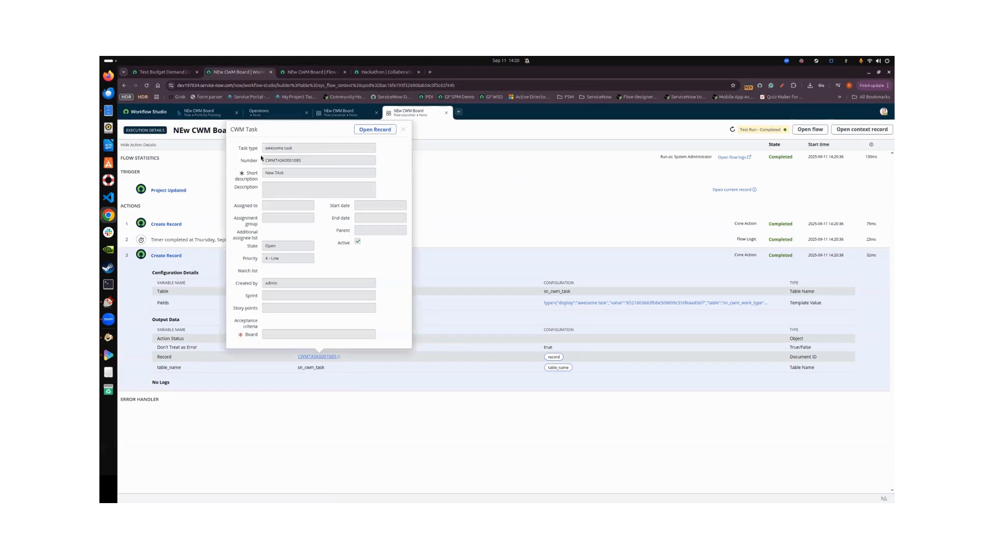
{"action": "left_click", "coordinate": [377, 131]}
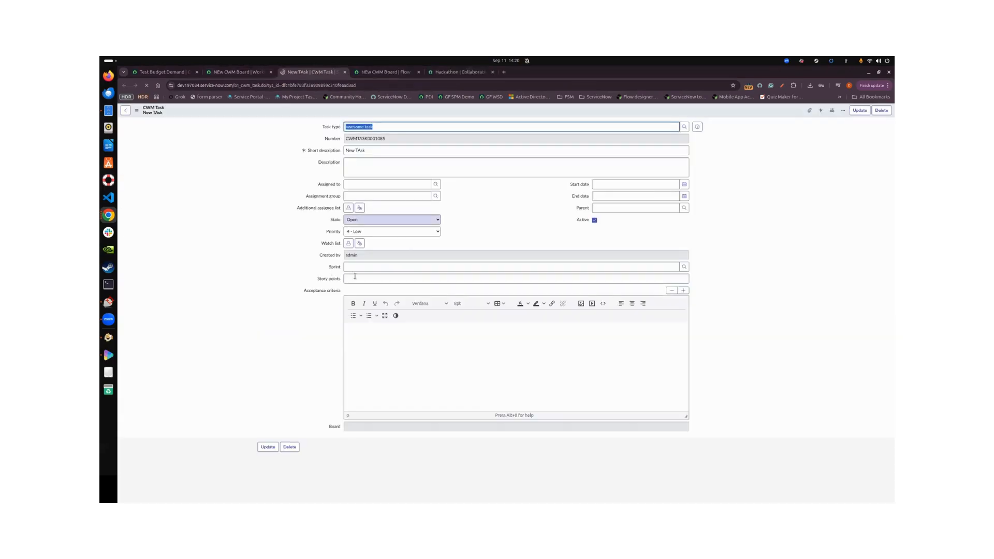
{"action": "left_click", "coordinate": [350, 426]}
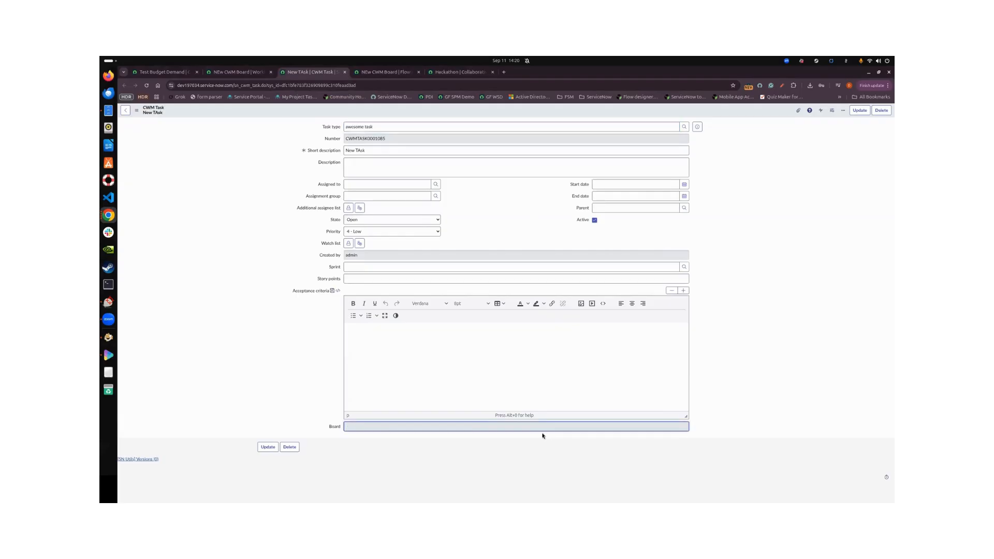
Step: Return to the execution details, inspect the wait timer's configuration and output, and close both execution views
{"action": "left_click", "coordinate": [253, 72]}
{"action": "left_click", "coordinate": [269, 248]}
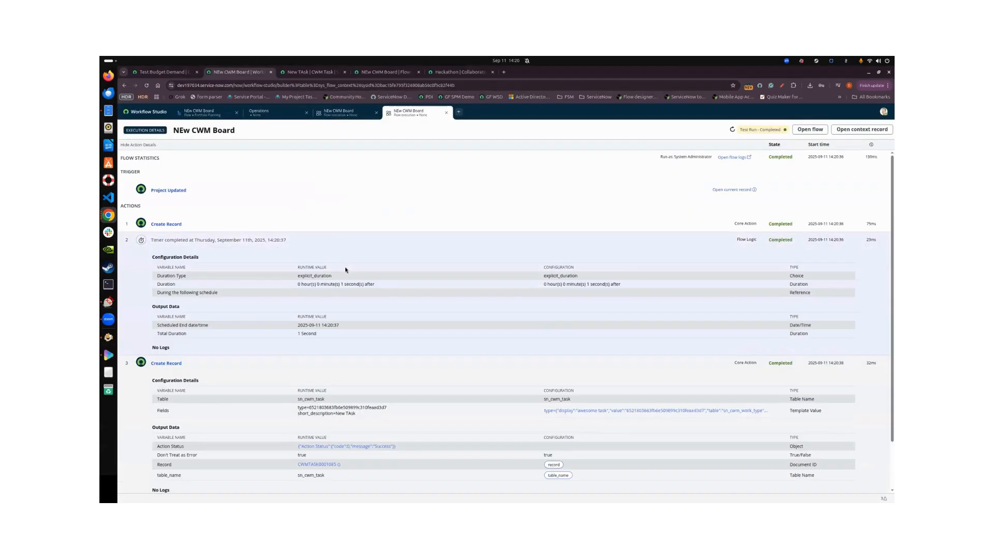
{"action": "left_click", "coordinate": [295, 240]}
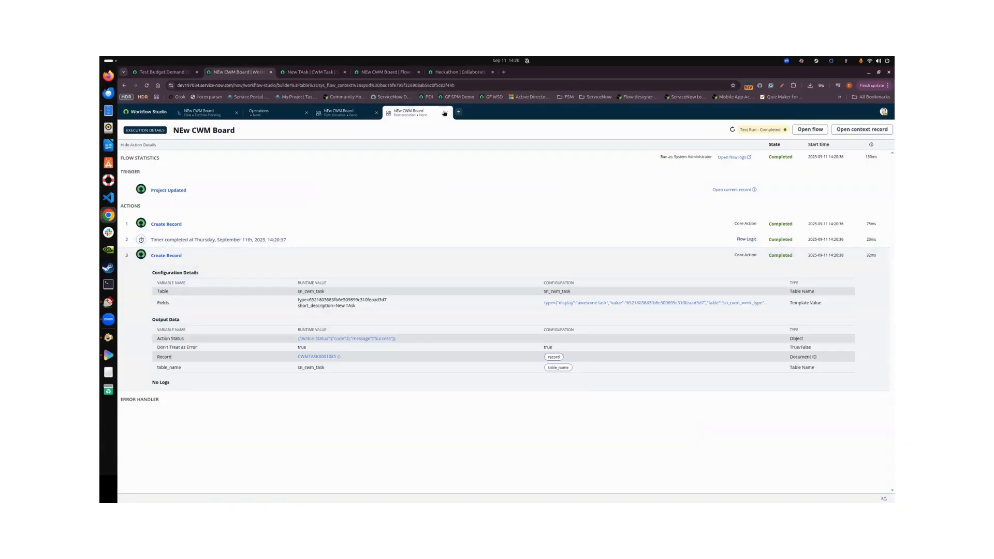
{"action": "left_click", "coordinate": [375, 114]}
{"action": "left_click", "coordinate": [375, 114]}
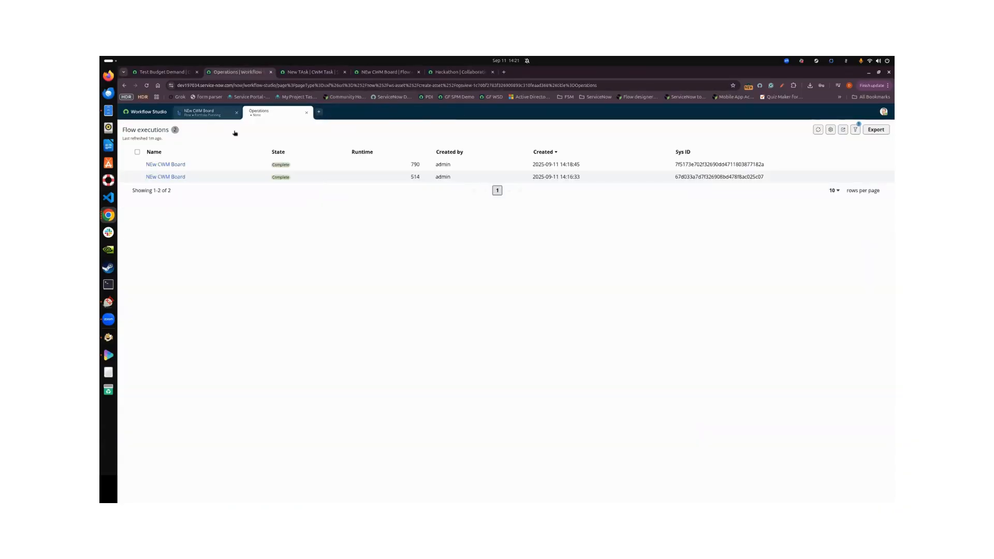
Step: Return to the NEw CWM Board flow and add the Board field to the Create CWM Task Record action
{"action": "left_click", "coordinate": [205, 112]}
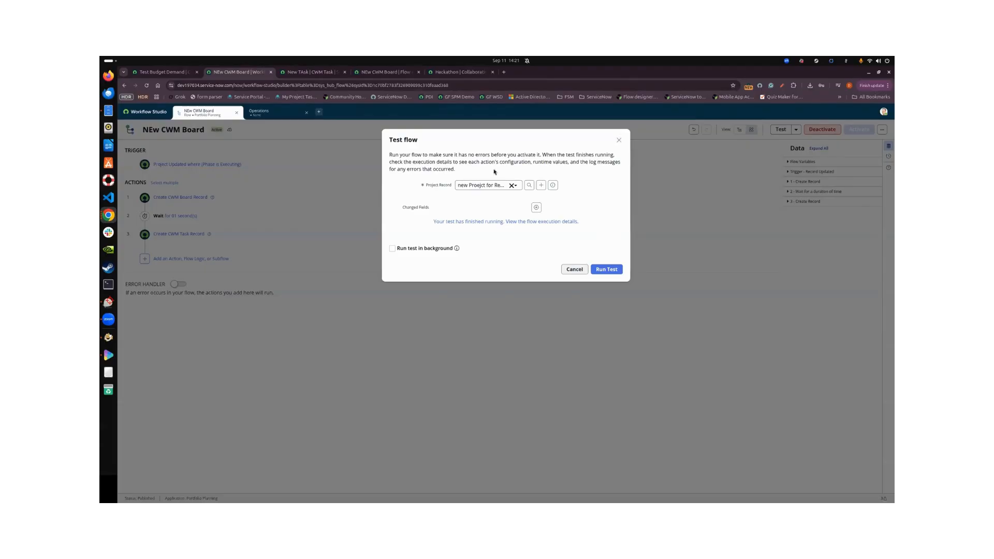
{"action": "left_click", "coordinate": [619, 140]}
{"action": "left_click", "coordinate": [250, 234]}
{"action": "left_click", "coordinate": [213, 337]}
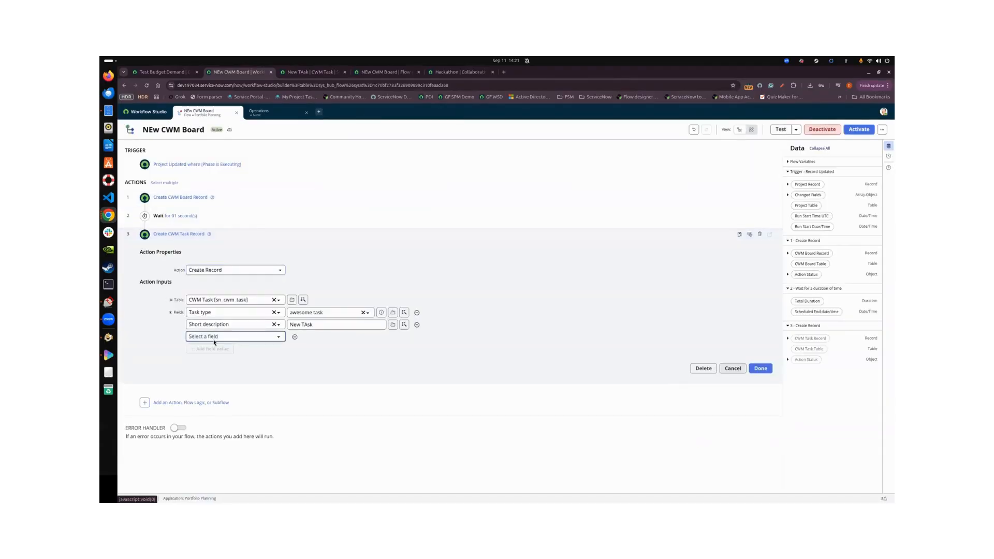
{"action": "left_click", "coordinate": [232, 338]}
{"action": "type", "text": "boasr"}
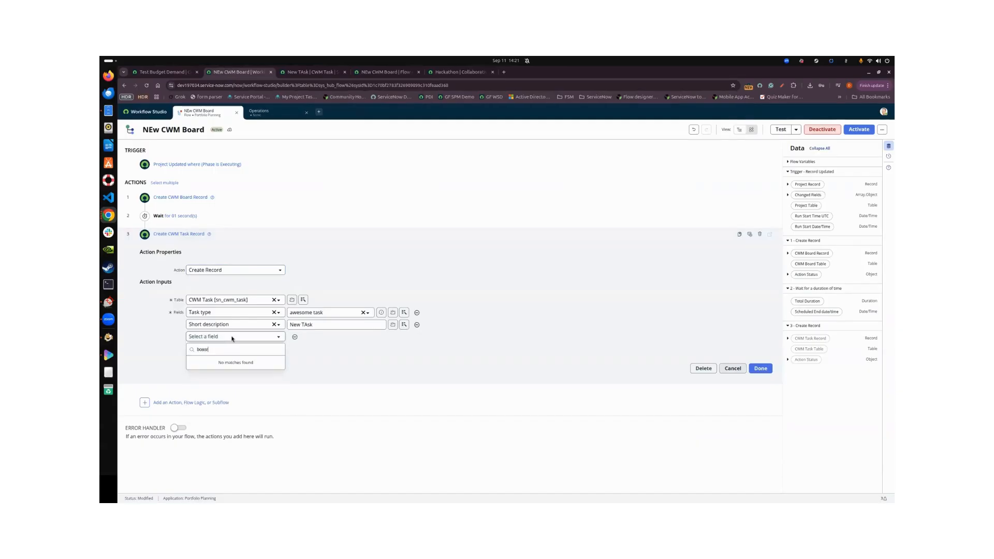
{"action": "key", "text": "BackSpace"}
{"action": "key", "text": "Return"}
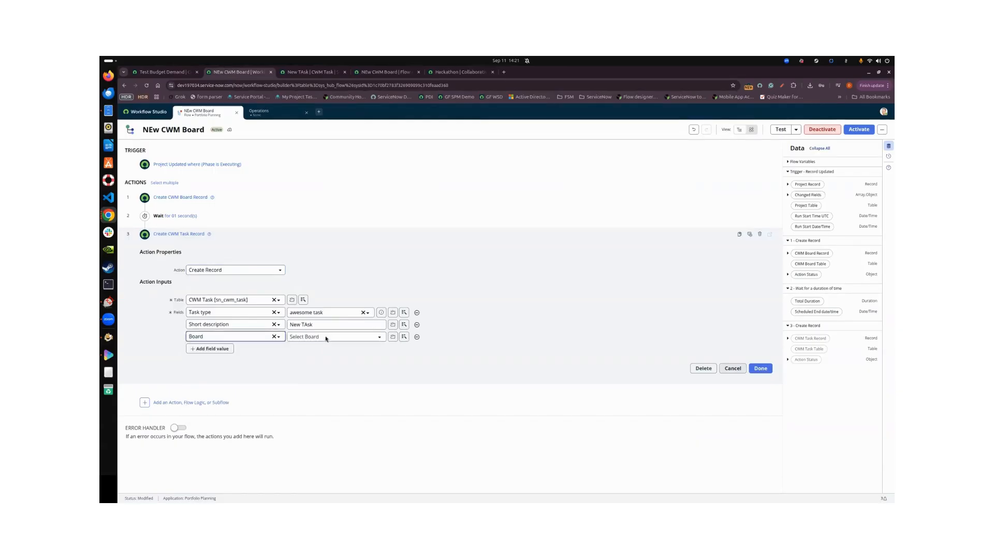
Step: Map the task's Board field to the CWM Board Record from the first Create Record action
{"action": "left_click", "coordinate": [325, 338]}
{"action": "left_click", "coordinate": [403, 336]}
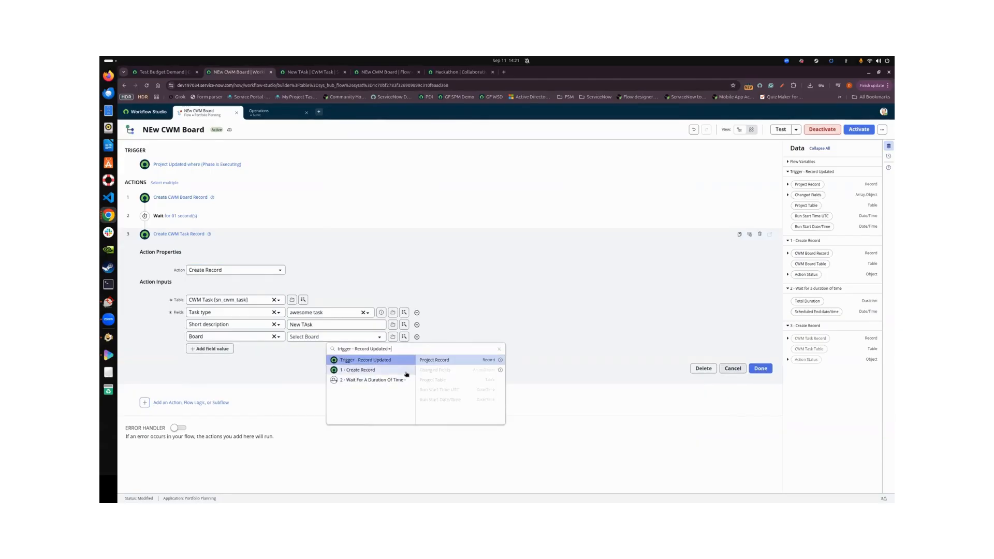
{"action": "key", "text": "Right"}
{"action": "left_click", "coordinate": [435, 360]}
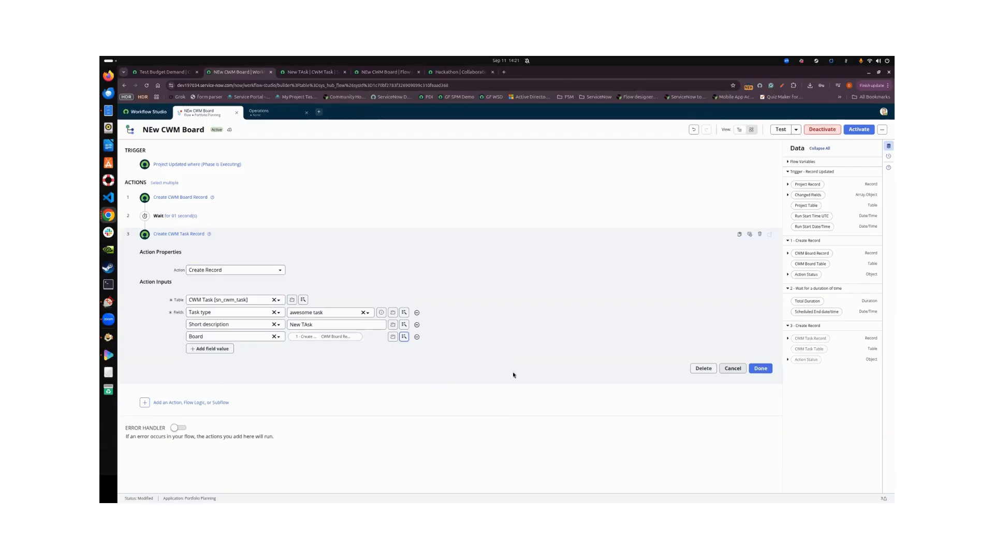
Step: Finish the Create CWM Task Record action and activate the NEw CWM Board flow
{"action": "left_click", "coordinate": [760, 369]}
{"action": "left_click", "coordinate": [858, 130]}
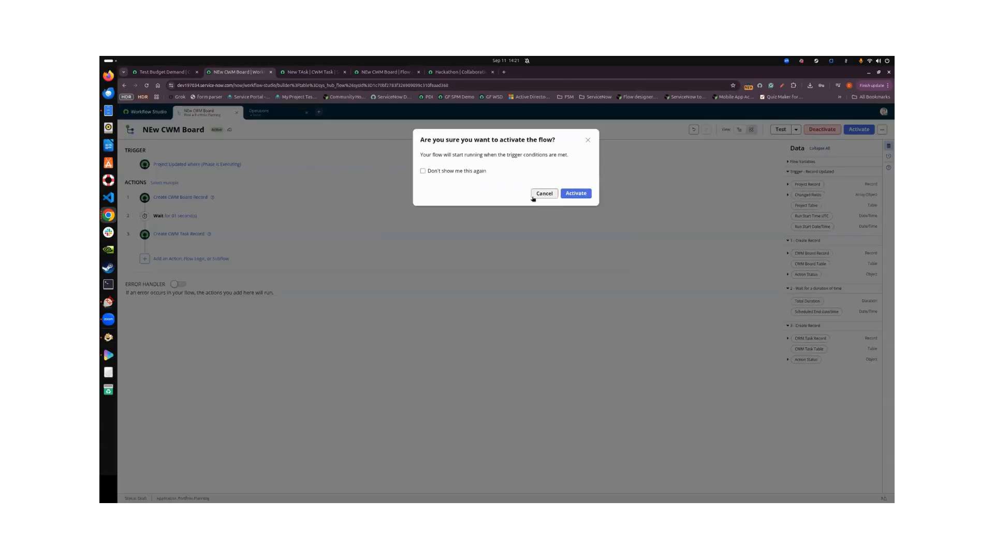
{"action": "left_click", "coordinate": [572, 200]}
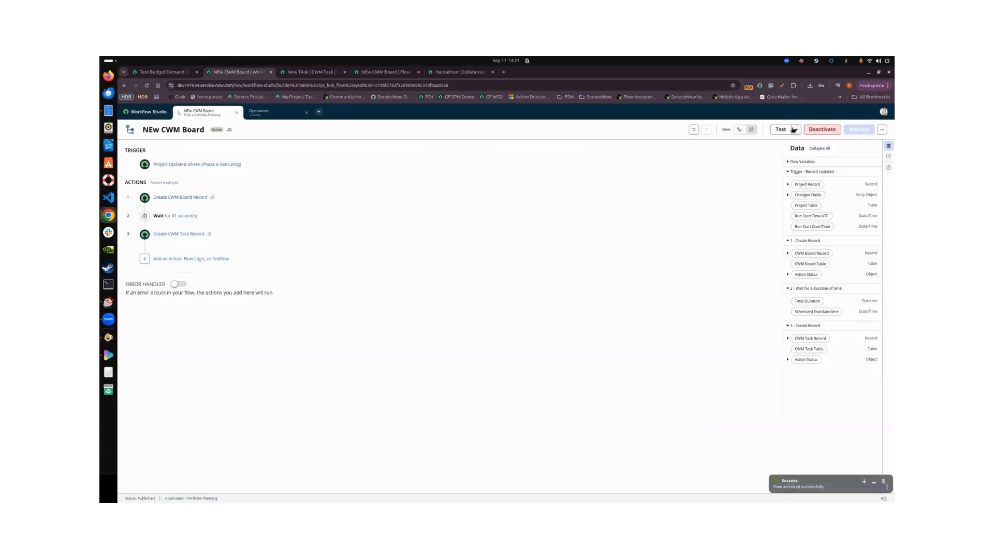
Step: Run a test of the flow with the fun budget project as the Project Record
{"action": "left_click", "coordinate": [793, 130]}
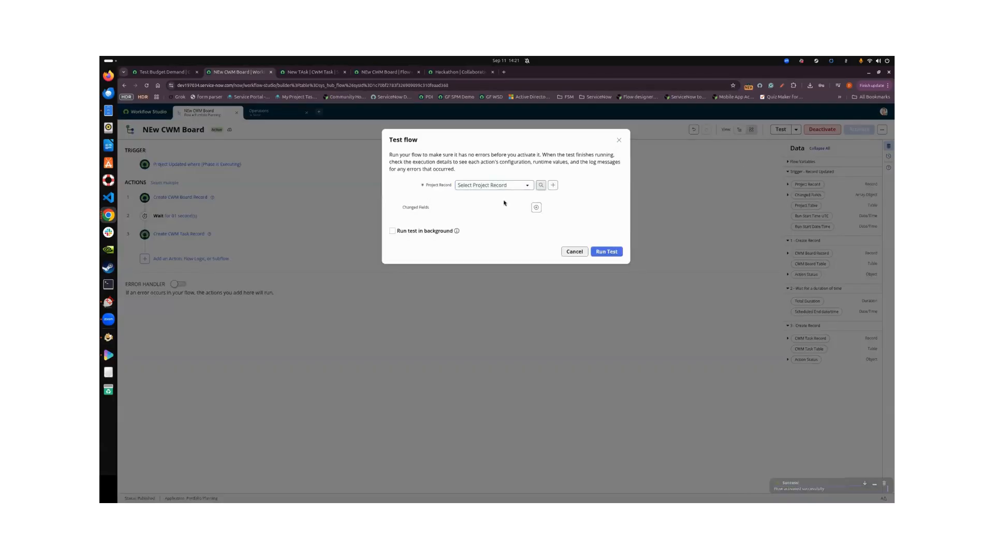
{"action": "left_click", "coordinate": [541, 185]}
{"action": "left_click", "coordinate": [628, 176]}
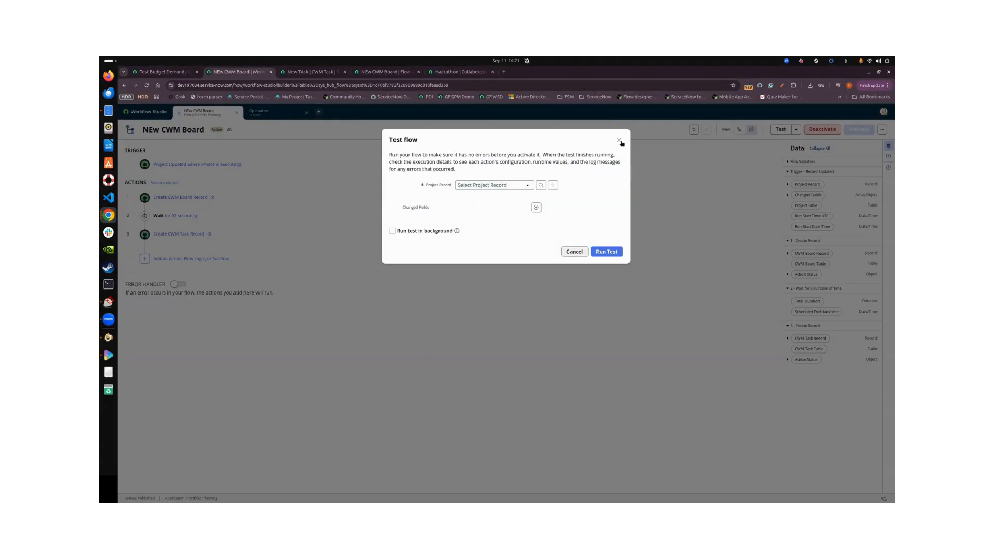
{"action": "left_click", "coordinate": [537, 206]}
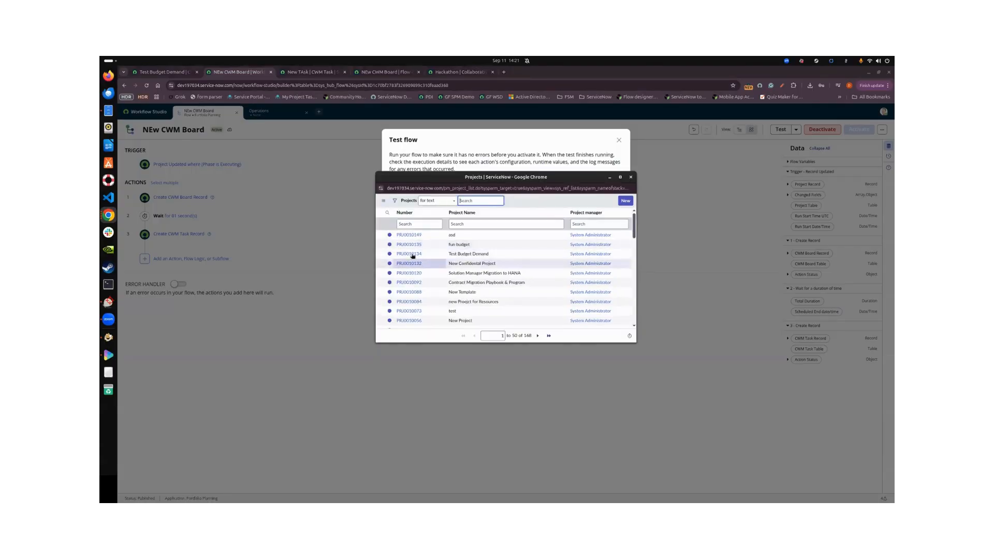
{"action": "left_click", "coordinate": [409, 246]}
{"action": "left_click", "coordinate": [606, 252]}
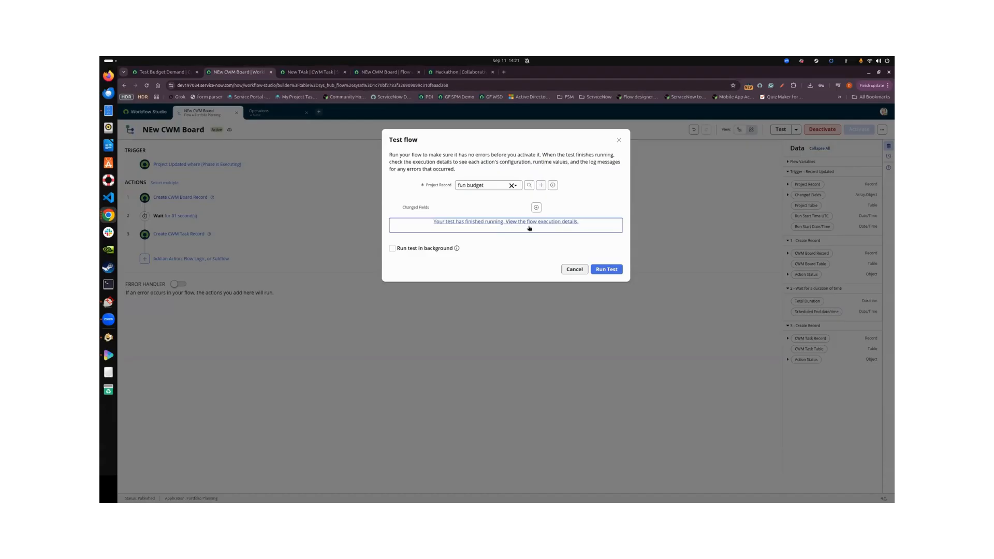
Step: Open the flow execution details, inspect both Create Record actions, and check the Board field on the created CWM Task record
{"action": "left_click", "coordinate": [529, 226]}
{"action": "left_click", "coordinate": [289, 227]}
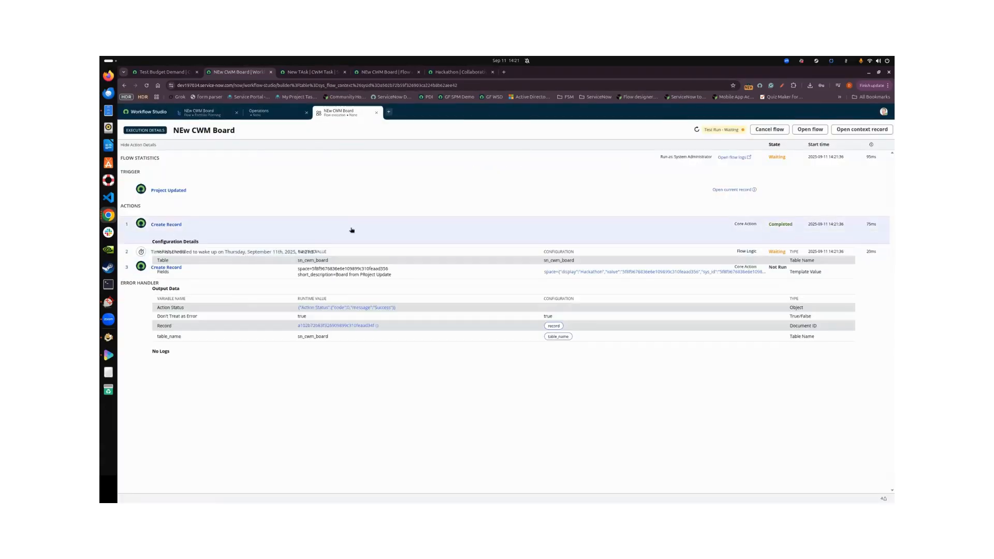
{"action": "left_click", "coordinate": [284, 228]}
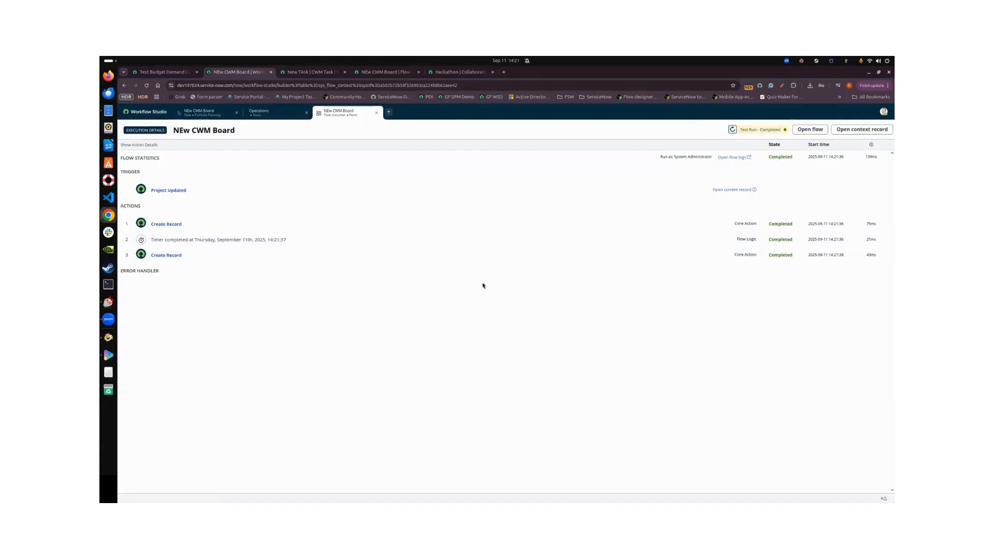
{"action": "left_click", "coordinate": [238, 255]}
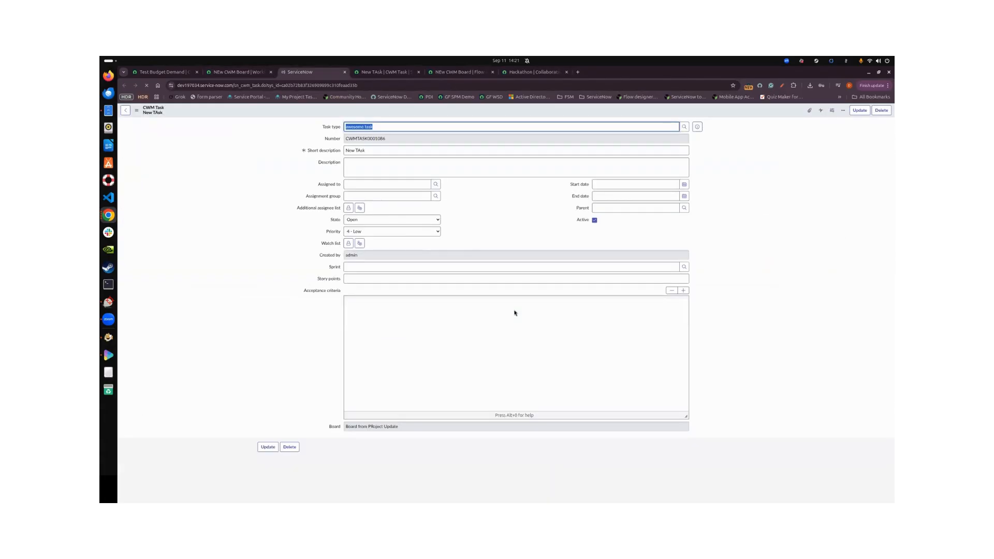
{"action": "left_click", "coordinate": [382, 426]}
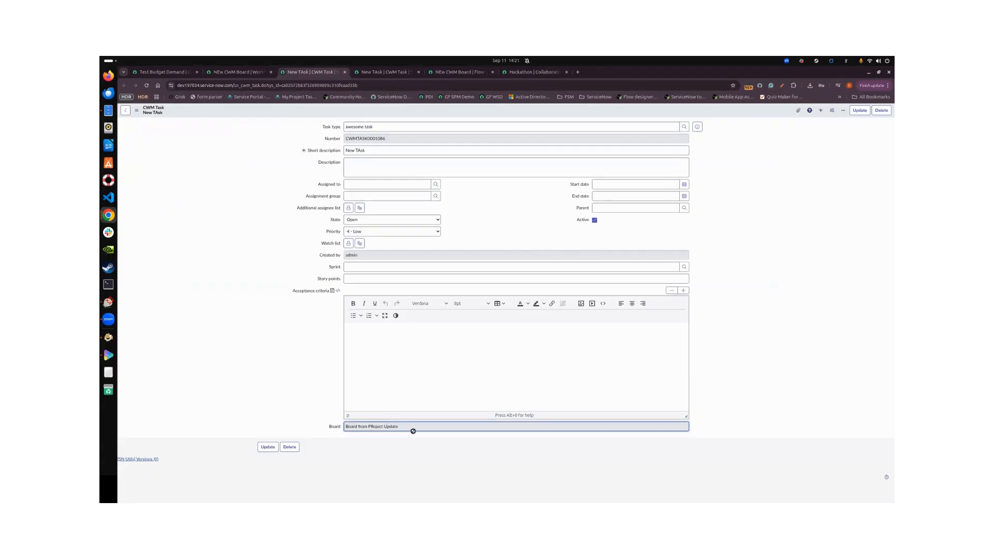
{"action": "left_click_drag", "start_coordinate": [413, 430], "coordinate": [305, 427]}
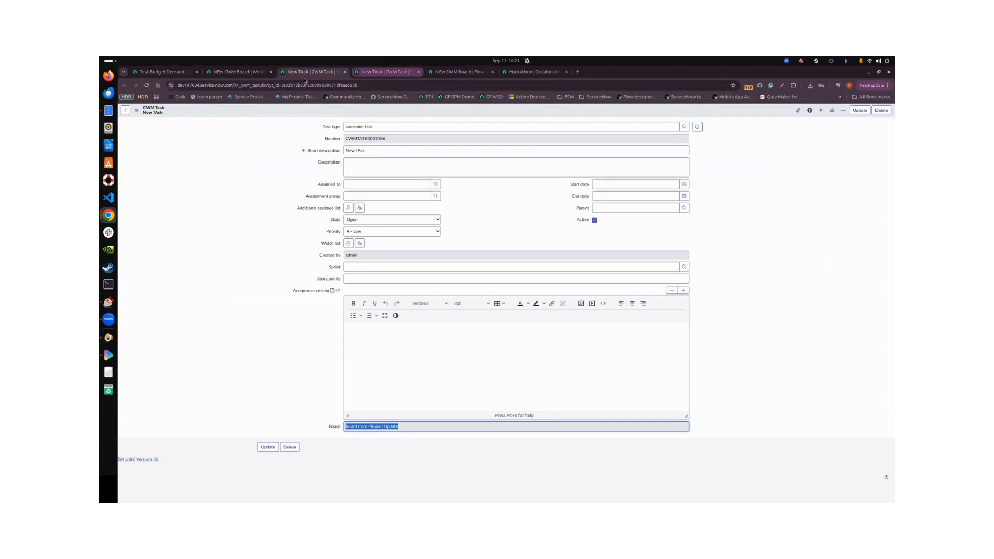
Step: Return to Collaborative Work Management, review the Board from PRoject Update board, and view the contents of the fun budget space
{"action": "left_click", "coordinate": [238, 72]}
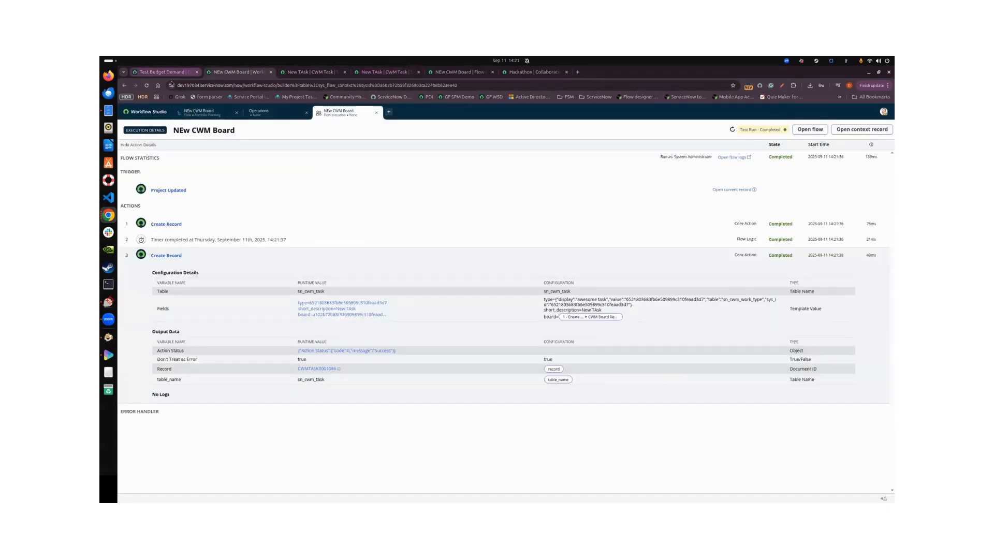
{"action": "left_click", "coordinate": [459, 72]}
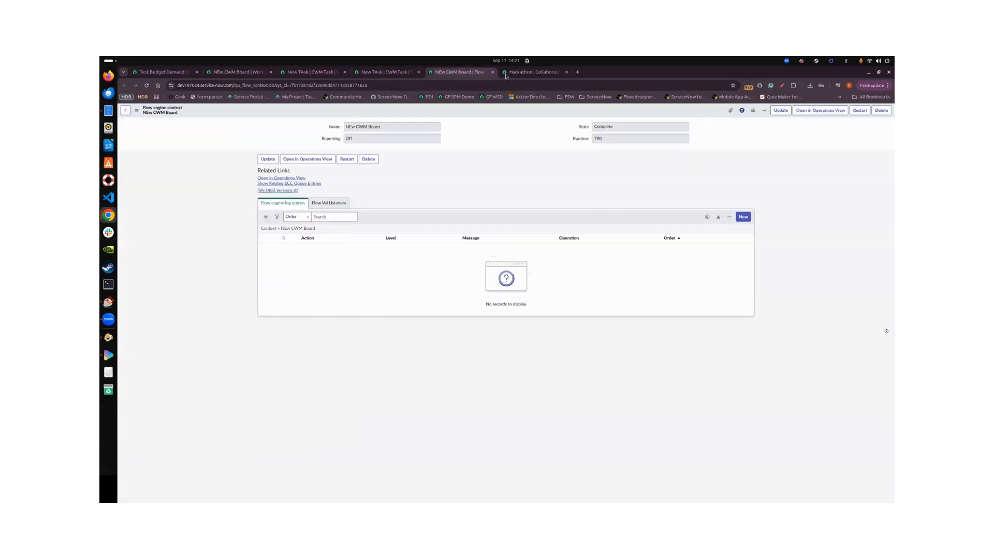
{"action": "left_click", "coordinate": [507, 73]}
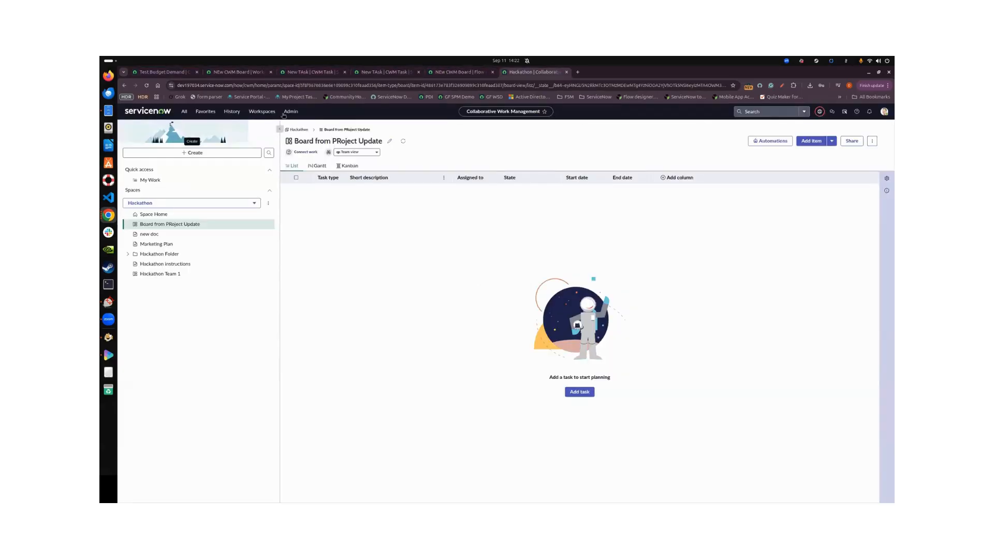
{"action": "left_click", "coordinate": [171, 224]}
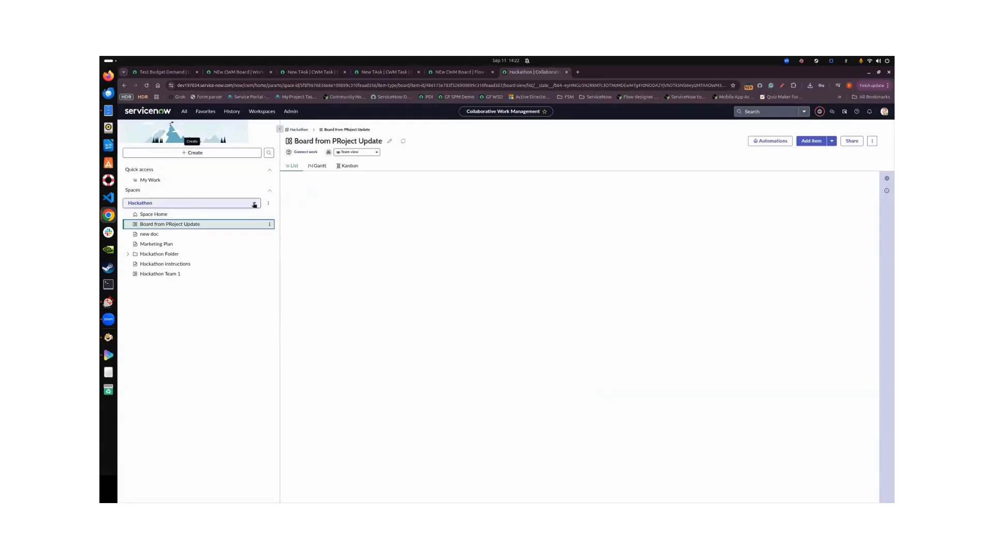
{"action": "left_click", "coordinate": [149, 205]}
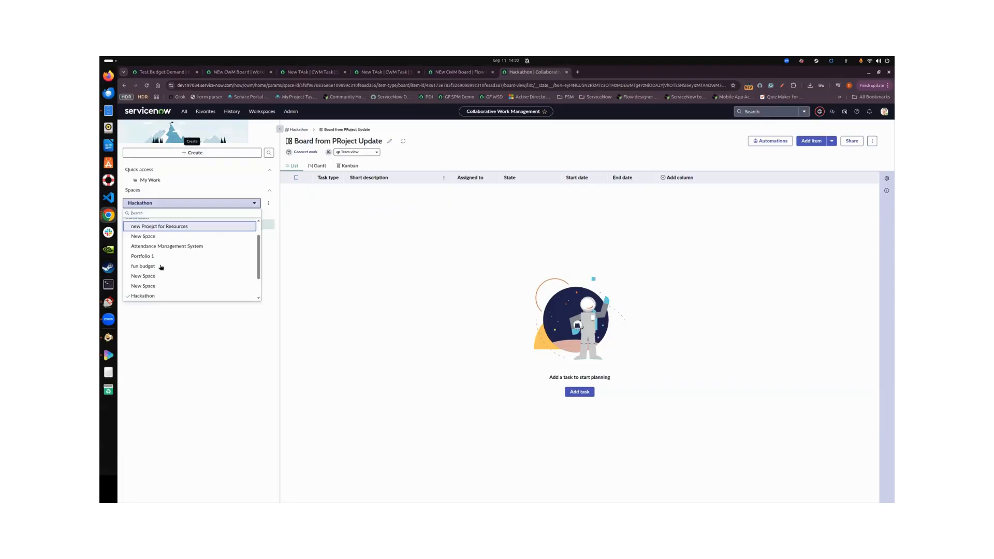
{"action": "scroll", "coordinate": [157, 264], "scroll_direction": "down", "scroll_amount": 2}
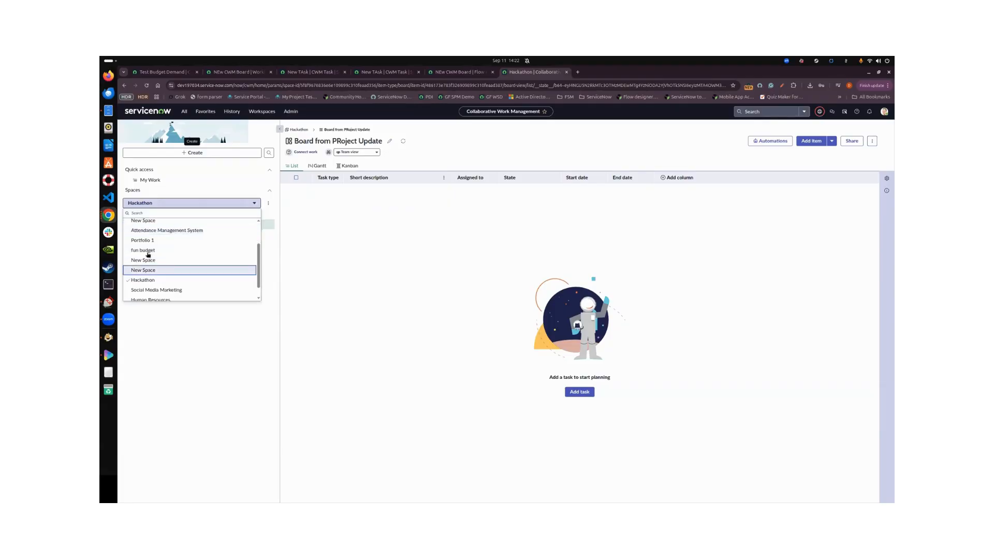
{"action": "left_click", "coordinate": [196, 249]}
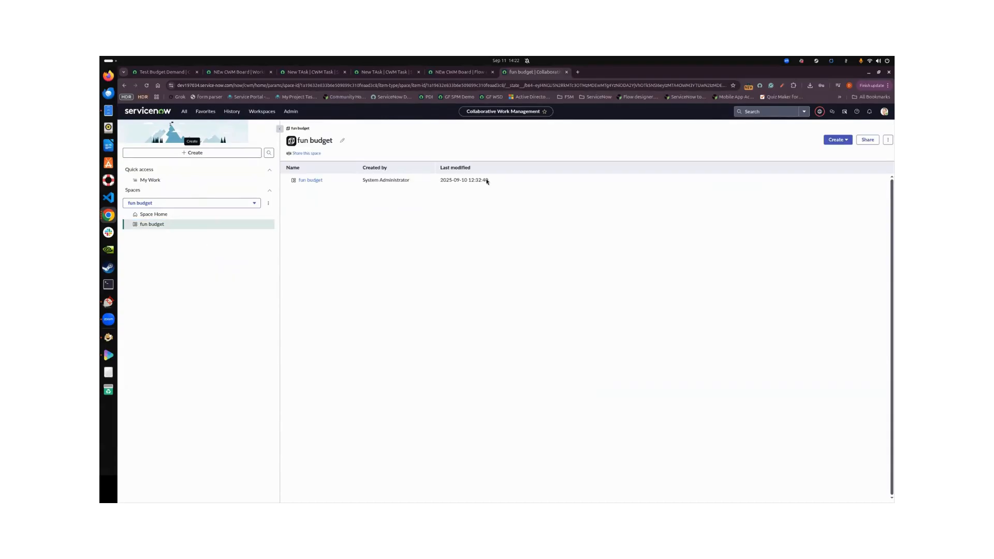
Step: Find and open the Project Workspace
{"action": "left_click", "coordinate": [262, 111]}
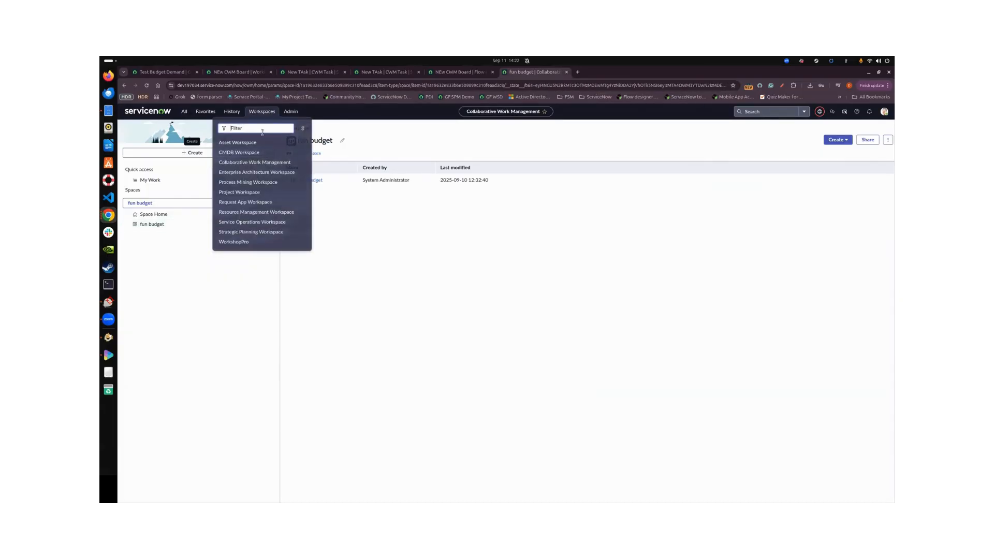
{"action": "type", "text": "project"}
{"action": "left_click", "coordinate": [251, 152]}
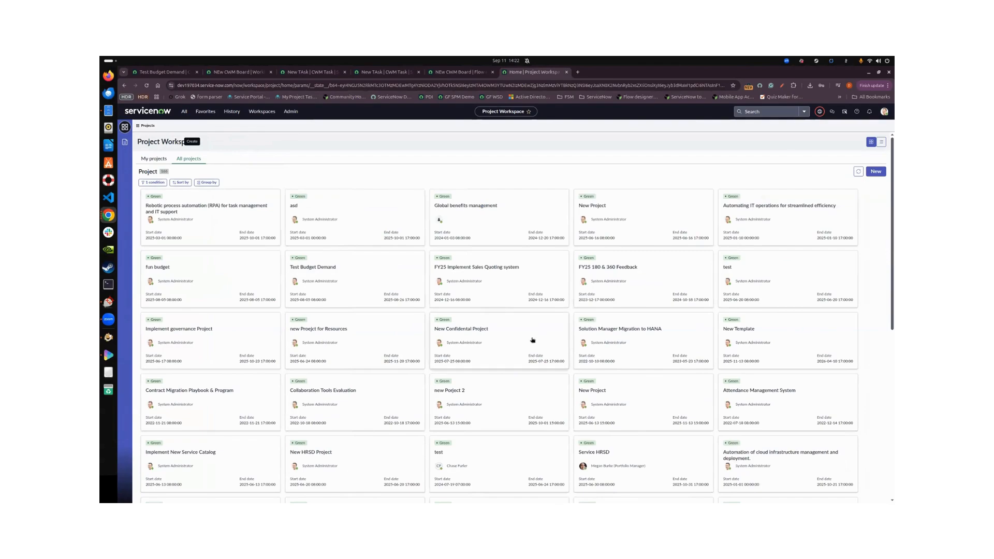
{"action": "left_click", "coordinate": [533, 339]}
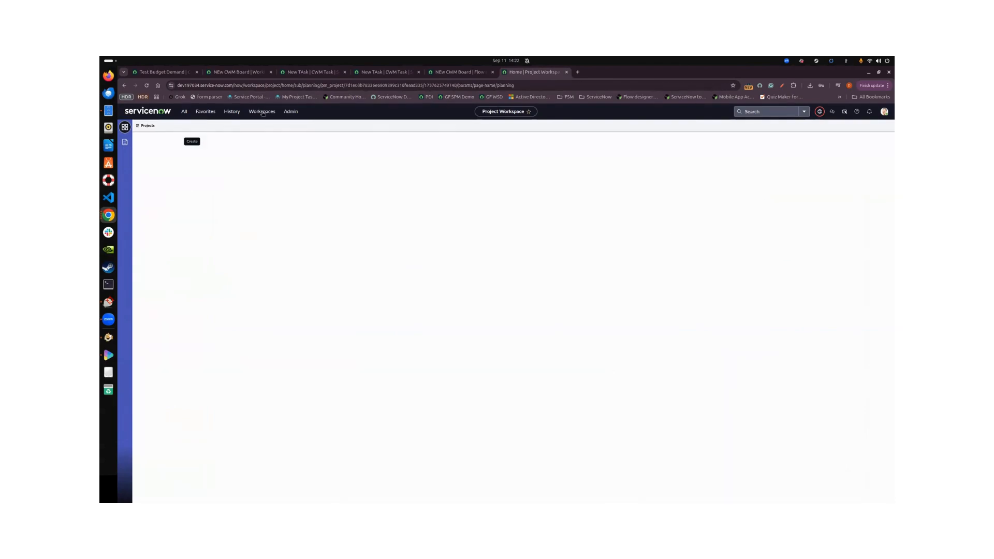
{"action": "left_click", "coordinate": [263, 113]}
{"action": "left_click", "coordinate": [300, 278]}
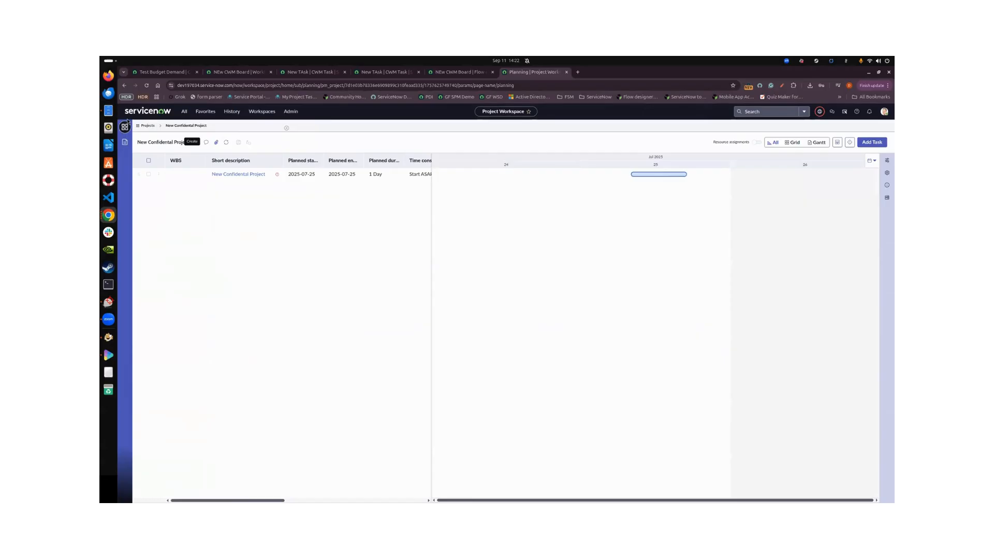
{"action": "left_click", "coordinate": [127, 124]}
{"action": "left_click", "coordinate": [226, 126]}
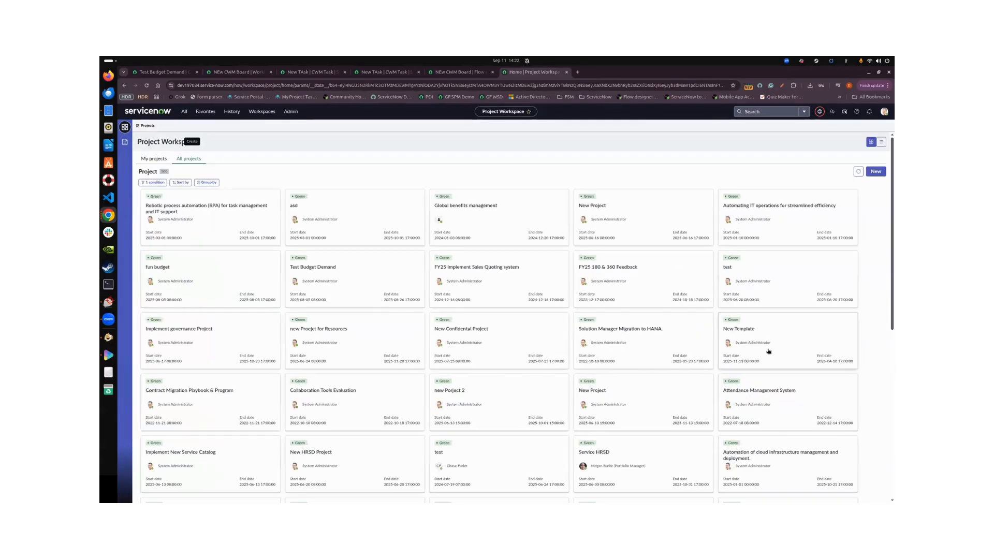
{"action": "left_click", "coordinate": [770, 395]}
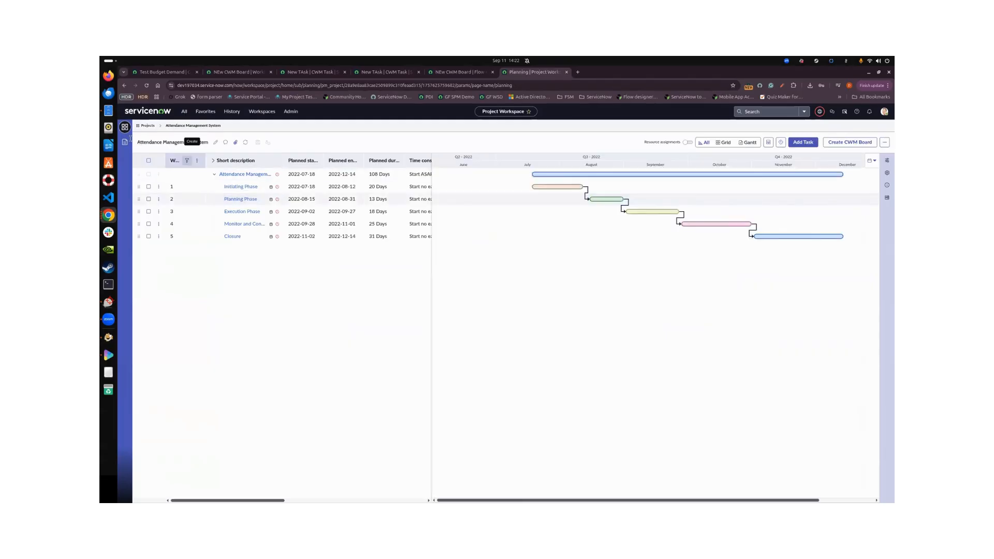
{"action": "key", "text": "alt+Left"}
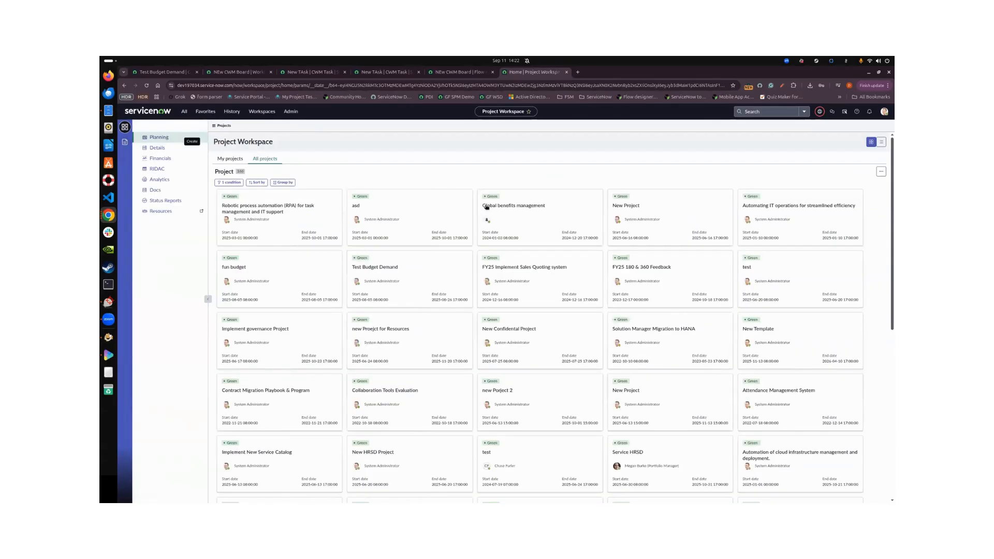
Step: Open the Service HRSD project's details, set its Phase to Executing, and save the record
{"action": "scroll", "coordinate": [706, 402], "scroll_direction": "down", "scroll_amount": 5}
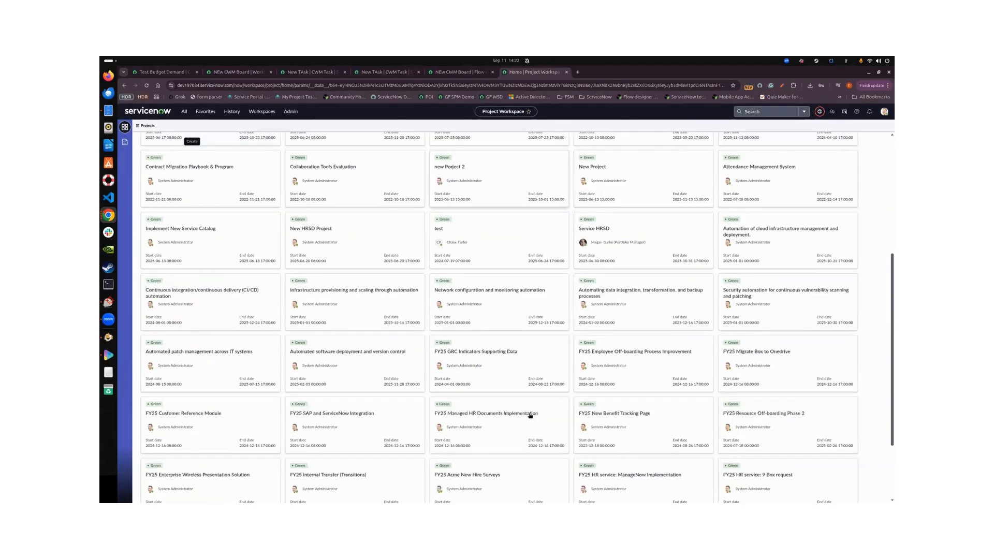
{"action": "left_click", "coordinate": [614, 241]}
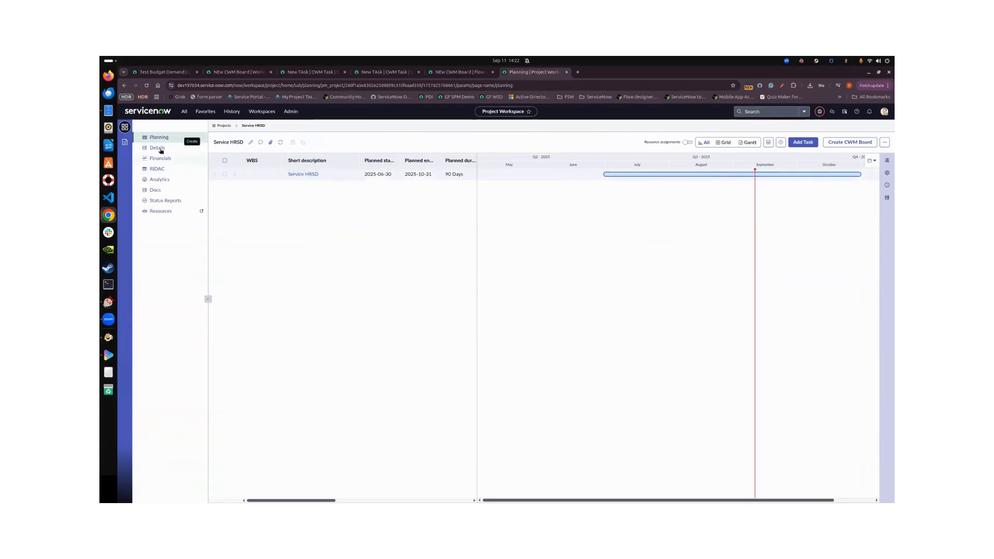
{"action": "left_click", "coordinate": [157, 148]}
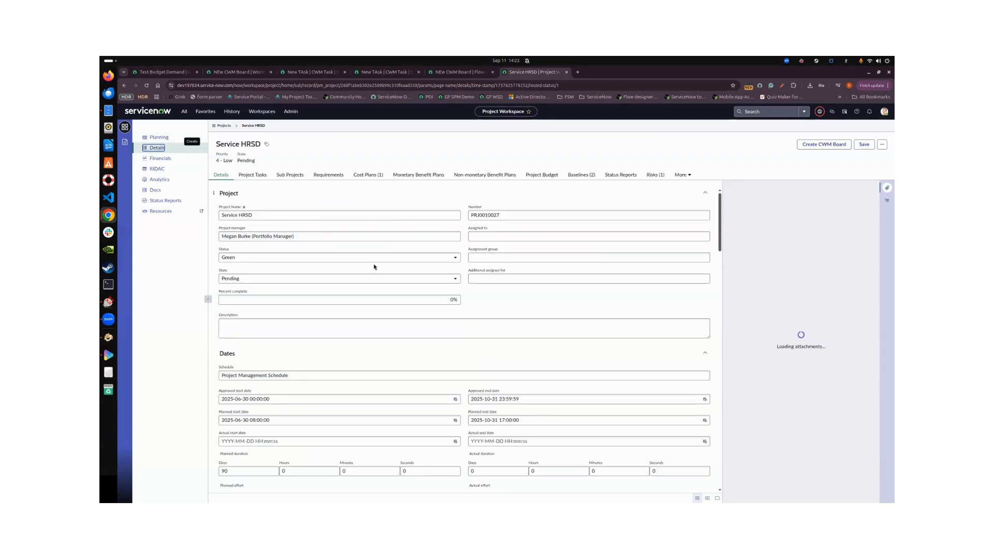
{"action": "scroll", "coordinate": [536, 321], "scroll_direction": "down", "scroll_amount": 2}
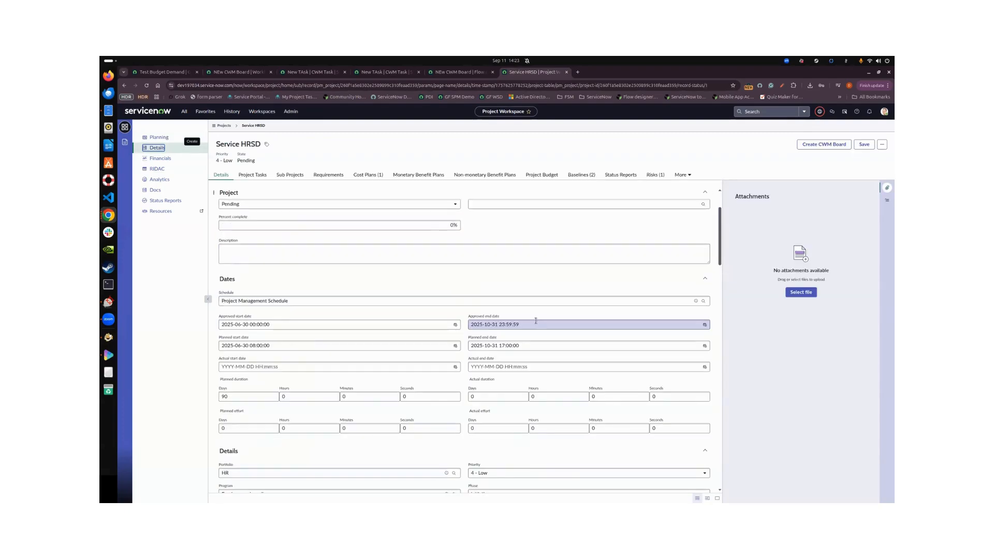
{"action": "scroll", "coordinate": [536, 321], "scroll_direction": "down", "scroll_amount": 3}
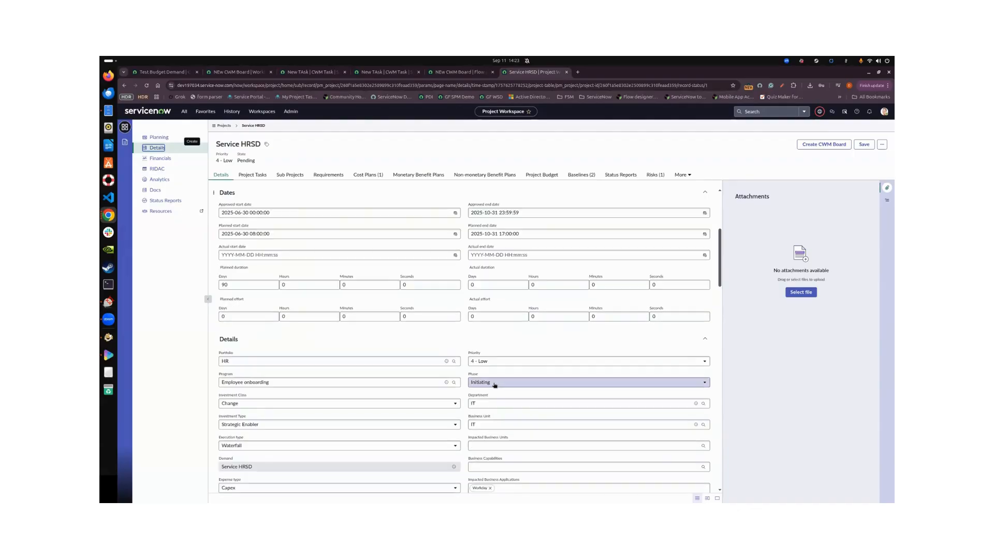
{"action": "left_click", "coordinate": [492, 383]}
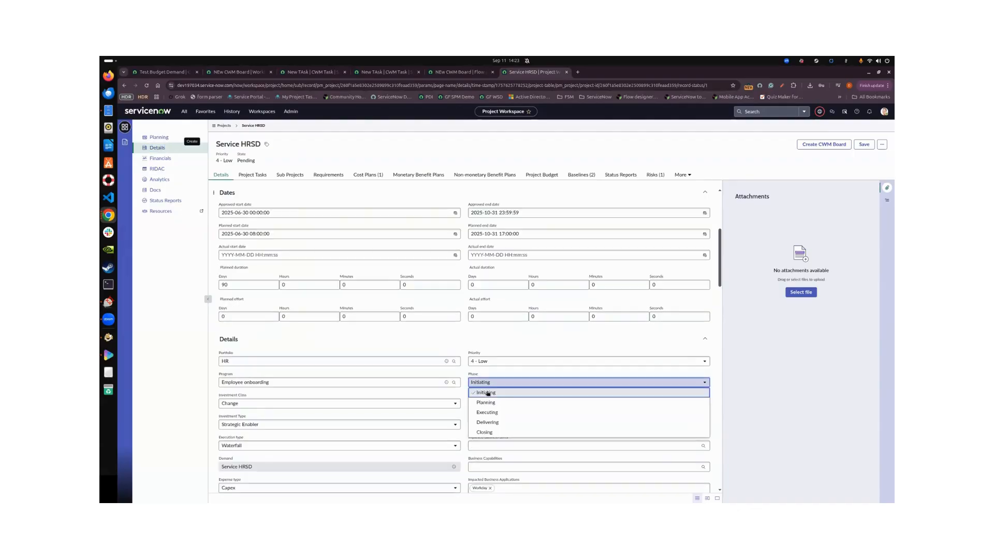
{"action": "left_click", "coordinate": [536, 413]}
{"action": "left_click", "coordinate": [855, 145]}
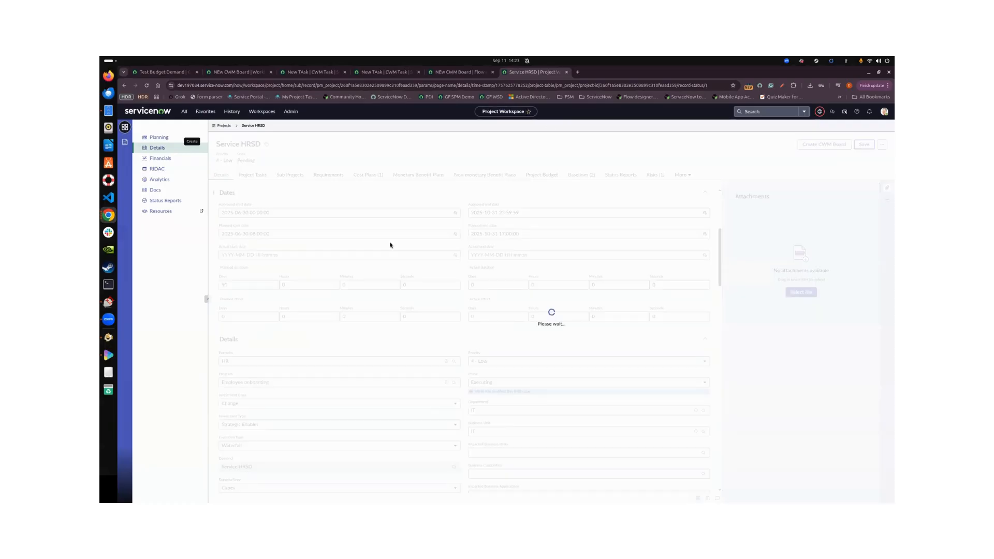
Step: Return to the Collaborative Work Management workspace and switch to the Hackathon space to check its boards
{"action": "left_click", "coordinate": [262, 112]}
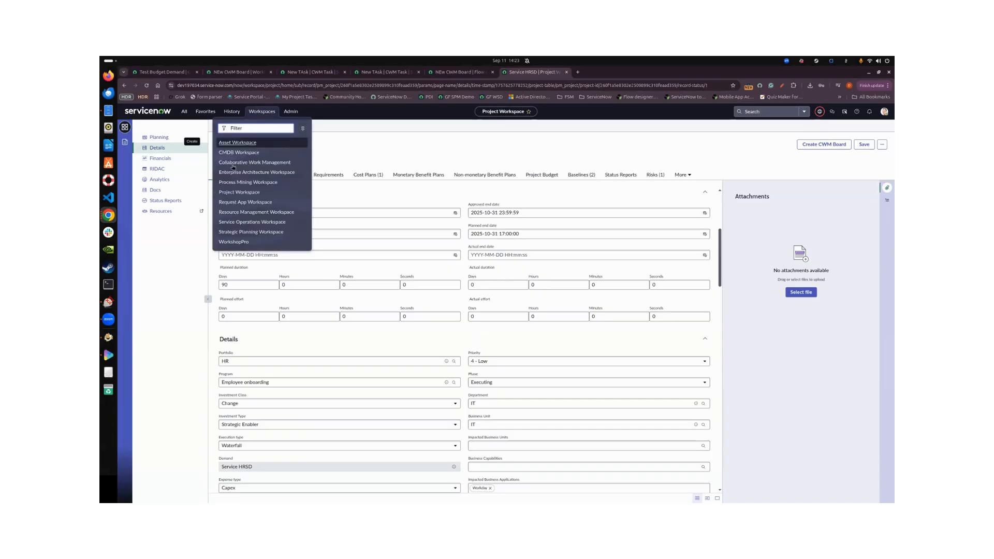
{"action": "left_click", "coordinate": [243, 163]}
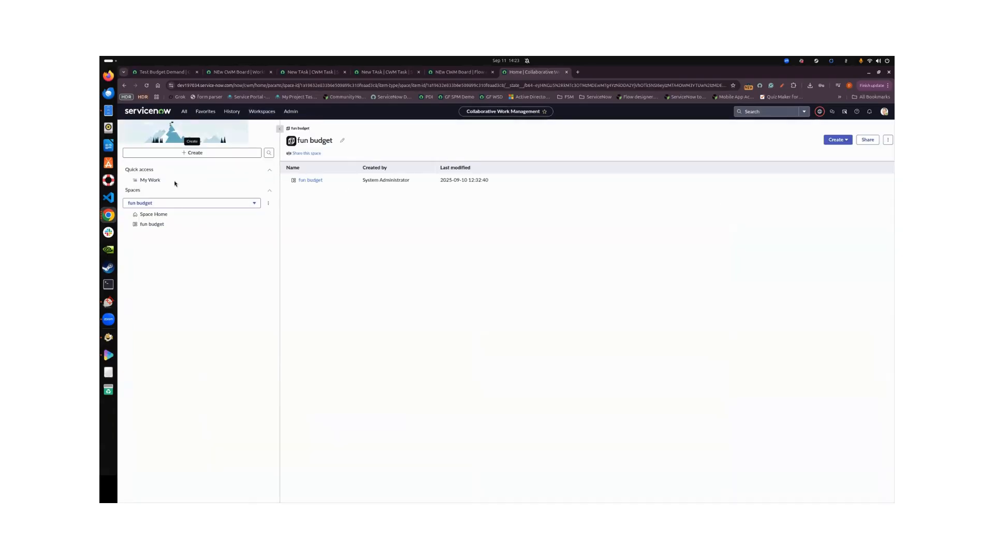
{"action": "left_click", "coordinate": [191, 204]}
{"action": "scroll", "coordinate": [152, 280], "scroll_direction": "down", "scroll_amount": 1}
{"action": "left_click", "coordinate": [150, 280]}
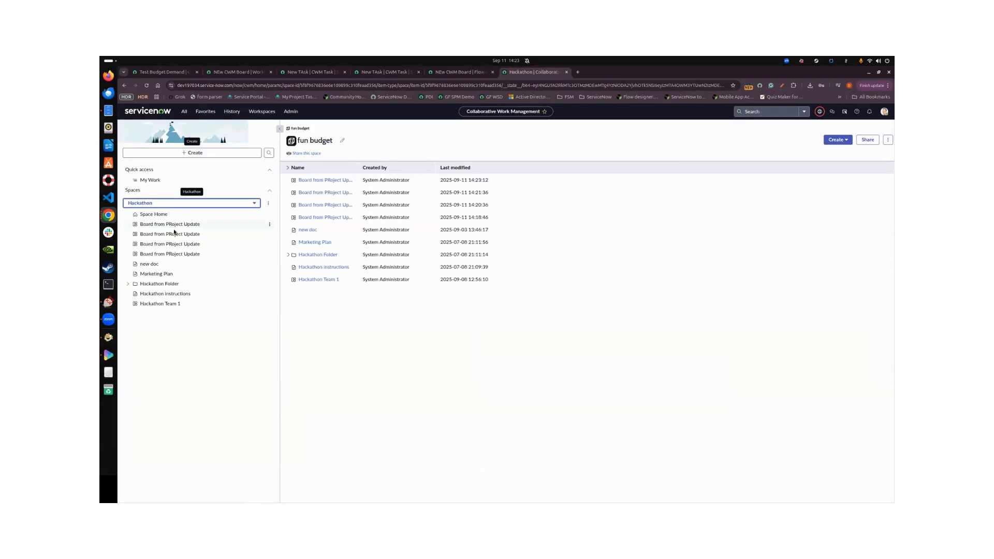
Step: Open the Board from PRoject Update board and review its available default, agile and custom work item types
{"action": "left_click", "coordinate": [182, 227]}
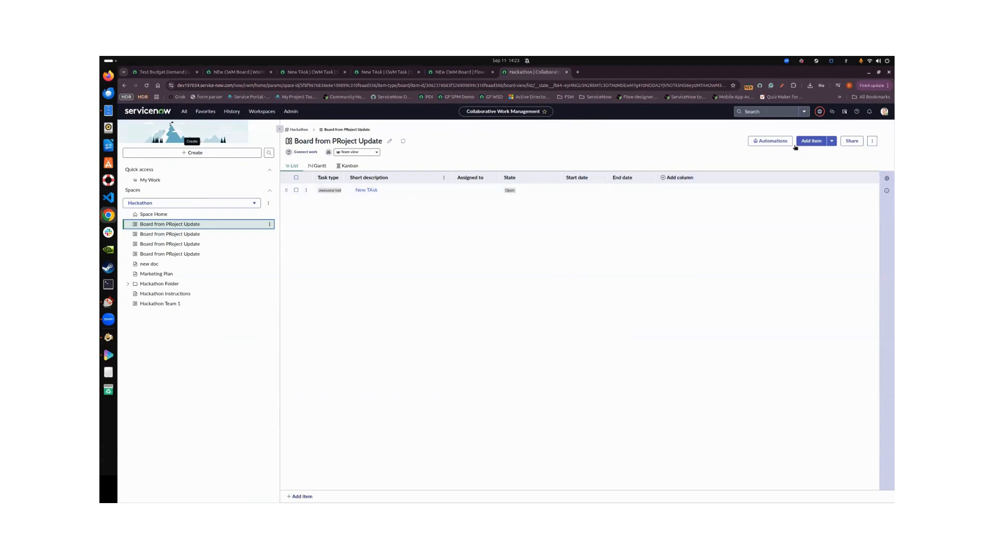
{"action": "left_click", "coordinate": [832, 141]}
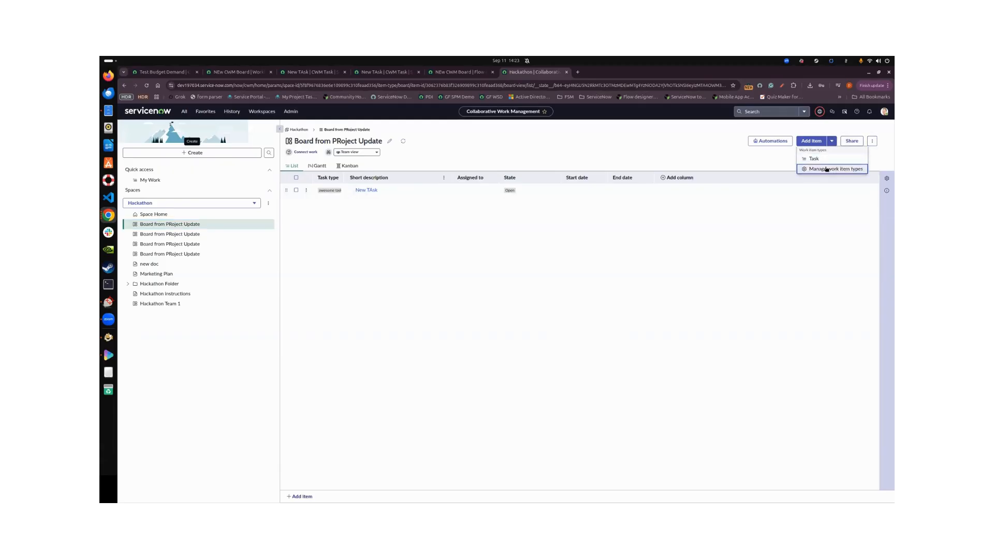
{"action": "left_click", "coordinate": [834, 169]}
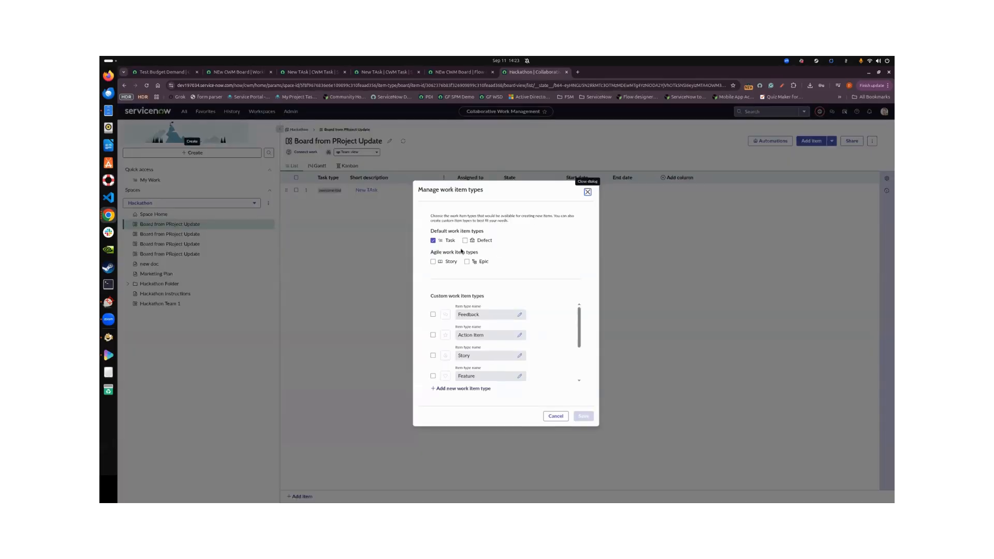
{"action": "scroll", "coordinate": [493, 334], "scroll_direction": "down", "scroll_amount": 3}
{"action": "mouse_move", "coordinate": [579, 363]}
{"action": "left_mouse_down"}
{"action": "mouse_move", "coordinate": [581, 321]}
{"action": "mouse_move", "coordinate": [579, 382]}
{"action": "left_mouse_up"}
{"action": "left_click_drag", "start_coordinate": [586, 354], "coordinate": [586, 319]}
{"action": "scroll", "coordinate": [575, 339], "scroll_direction": "down", "scroll_amount": 3}
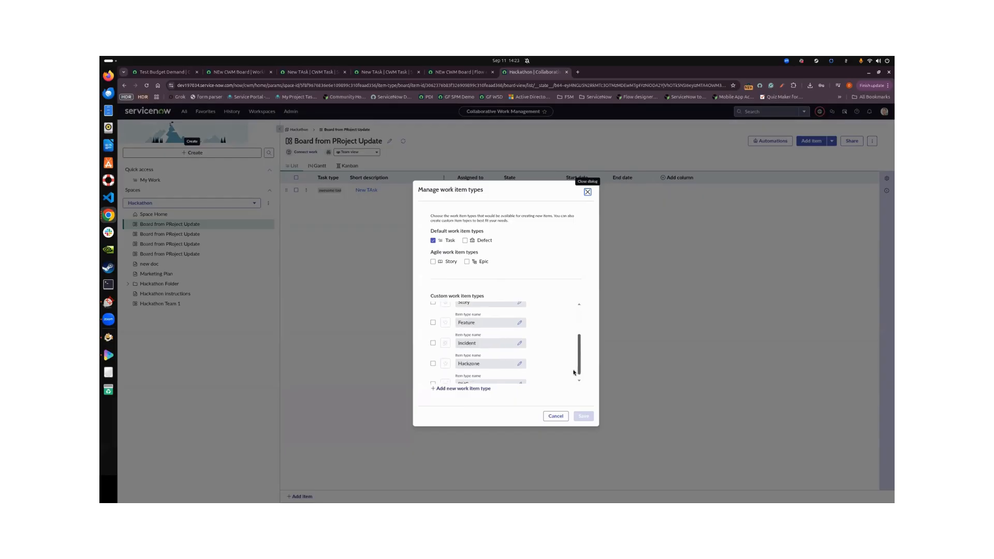
{"action": "scroll", "coordinate": [576, 339], "scroll_direction": "up", "scroll_amount": 3}
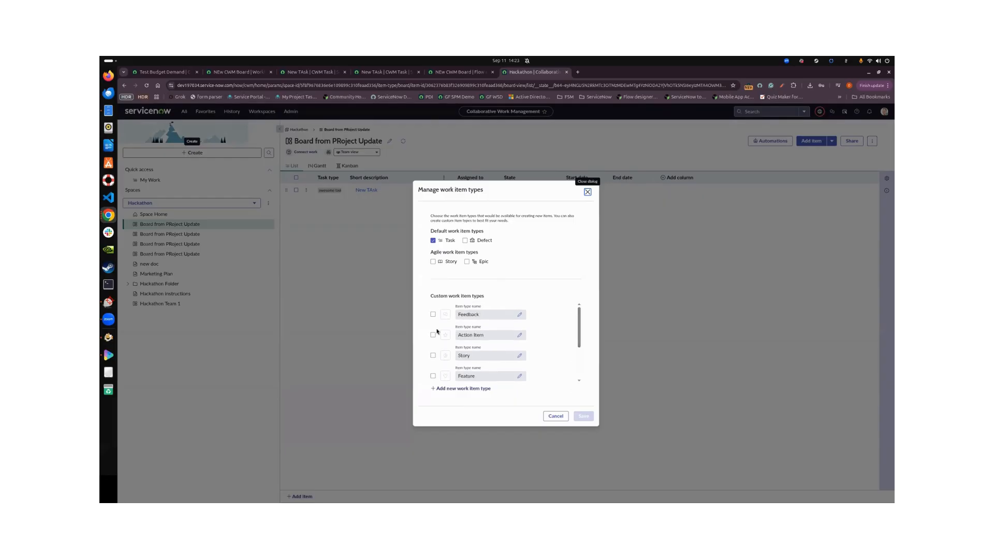
{"action": "scroll", "coordinate": [432, 353], "scroll_direction": "down", "scroll_amount": 2}
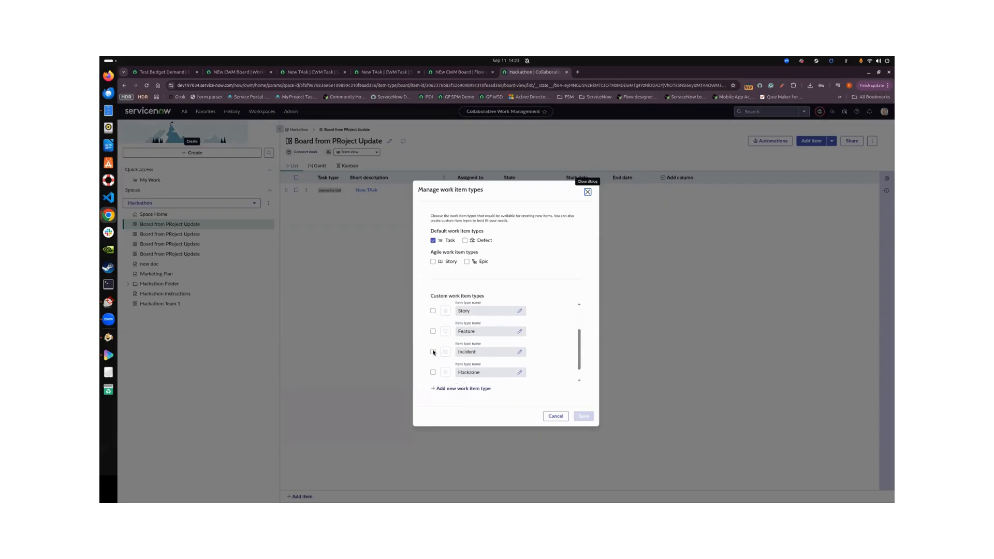
{"action": "scroll", "coordinate": [433, 357], "scroll_direction": "up", "scroll_amount": 2}
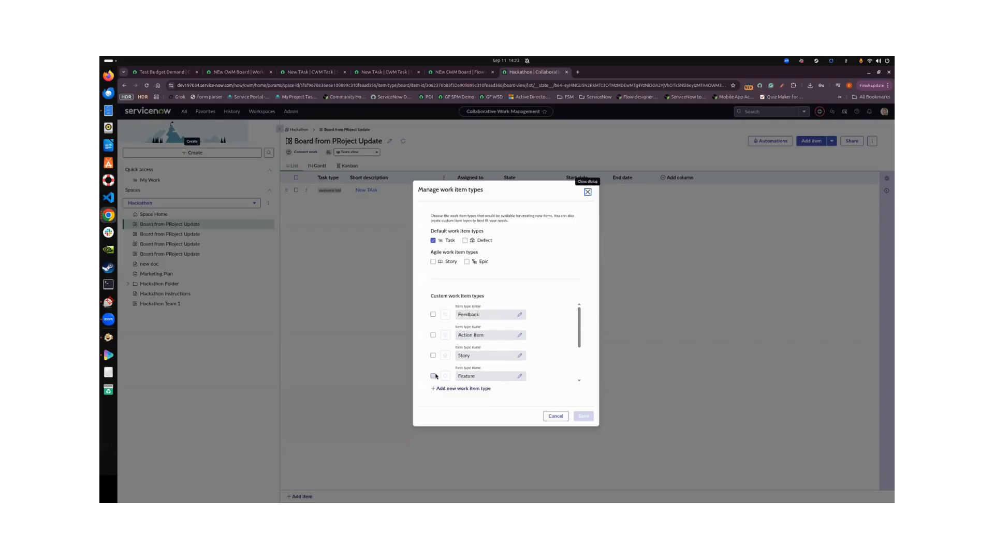
{"action": "scroll", "coordinate": [436, 376], "scroll_direction": "down", "scroll_amount": 2}
{"action": "left_click", "coordinate": [590, 192]}
Step: Return to the NEw CWM Board flow in Workflow Studio, closing the Operations view and the Test flow dialog
{"action": "left_click", "coordinate": [306, 72]}
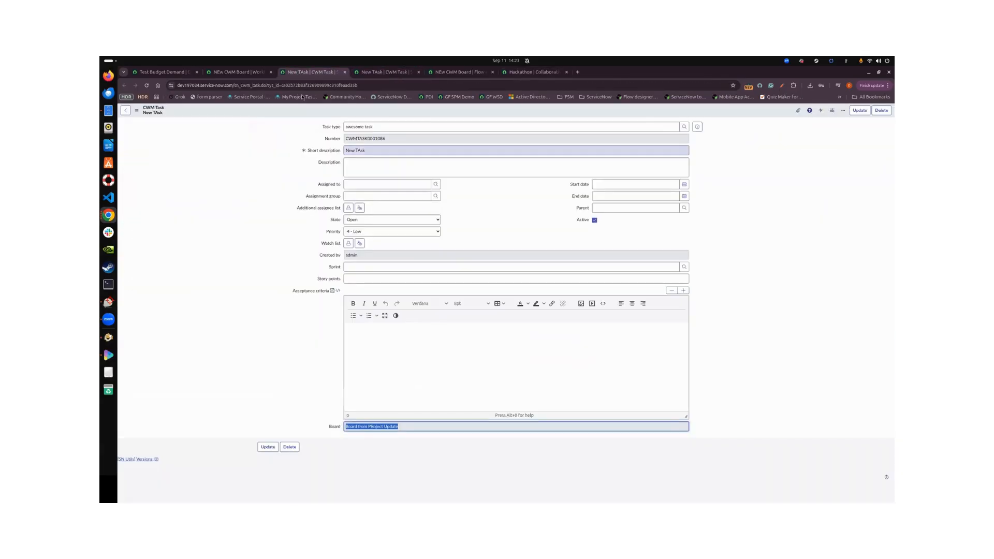
{"action": "left_click", "coordinate": [235, 72]}
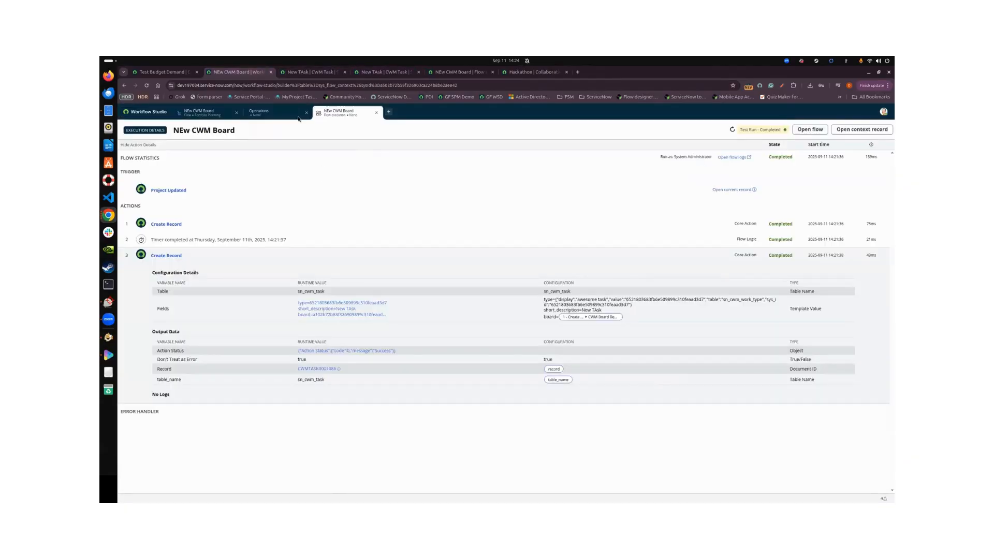
{"action": "left_click", "coordinate": [306, 113]}
{"action": "left_click", "coordinate": [202, 112]}
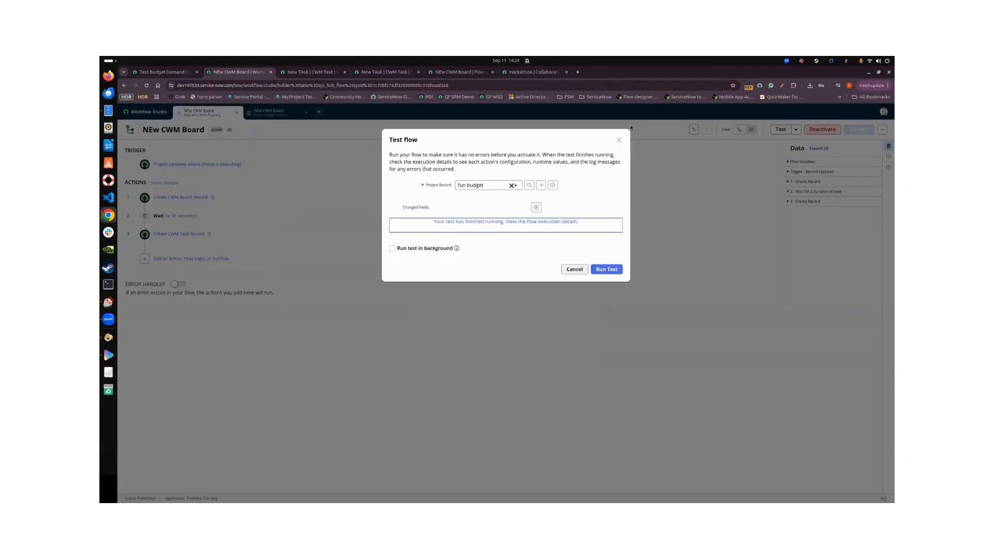
{"action": "left_click", "coordinate": [619, 140]}
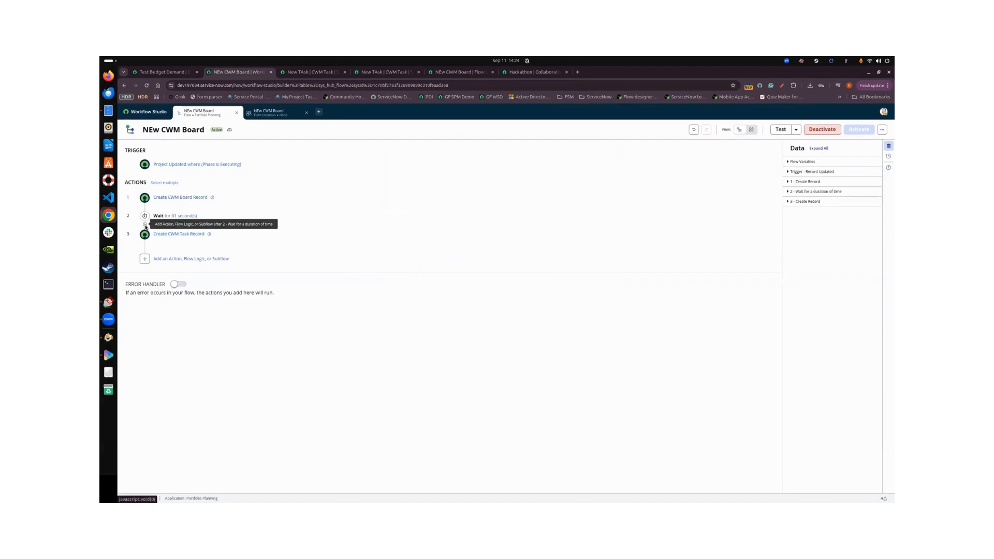
Step: Duplicate the Create CWM Board Record action and change the copy's table to CWM Work Type
{"action": "left_click", "coordinate": [145, 225]}
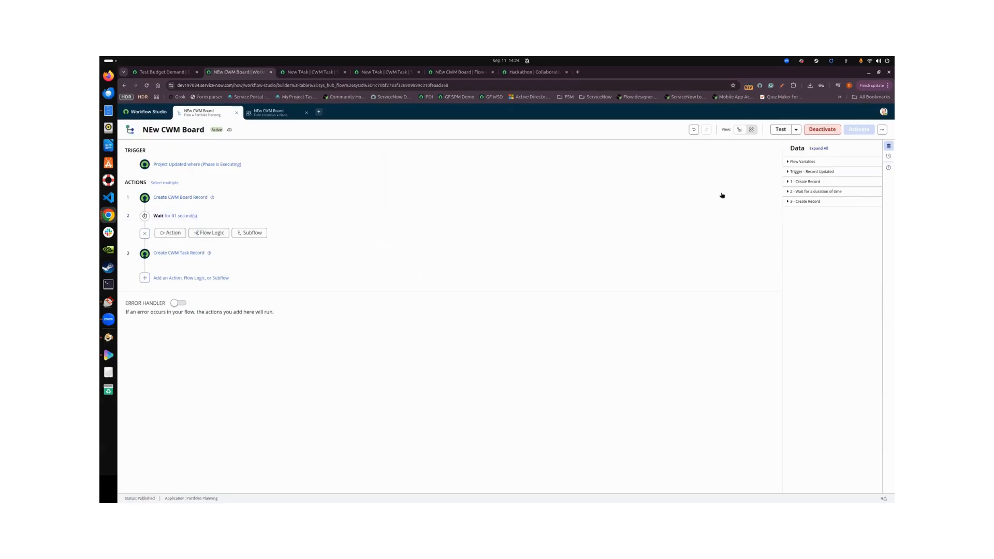
{"action": "left_click", "coordinate": [739, 197]}
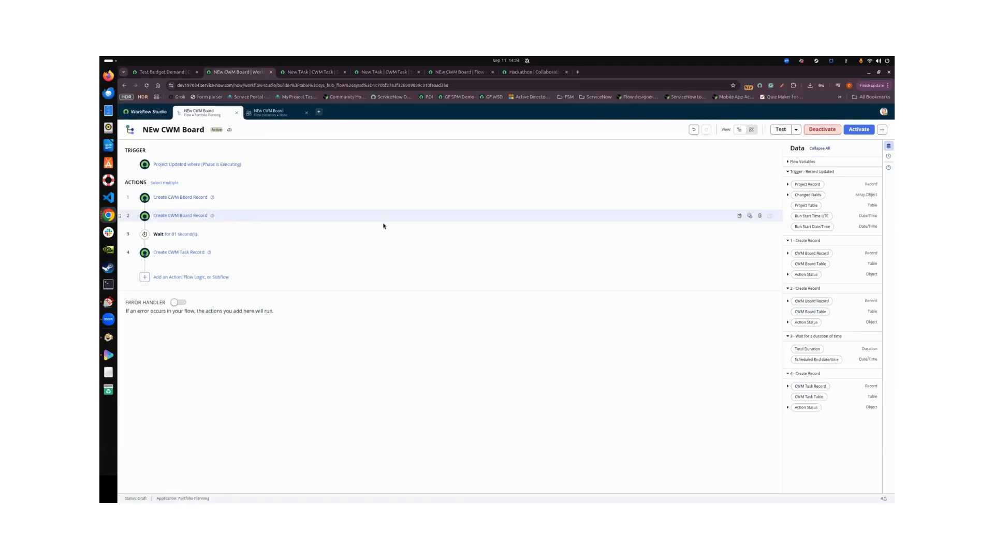
{"action": "left_click", "coordinate": [383, 218]}
{"action": "left_click", "coordinate": [264, 284]}
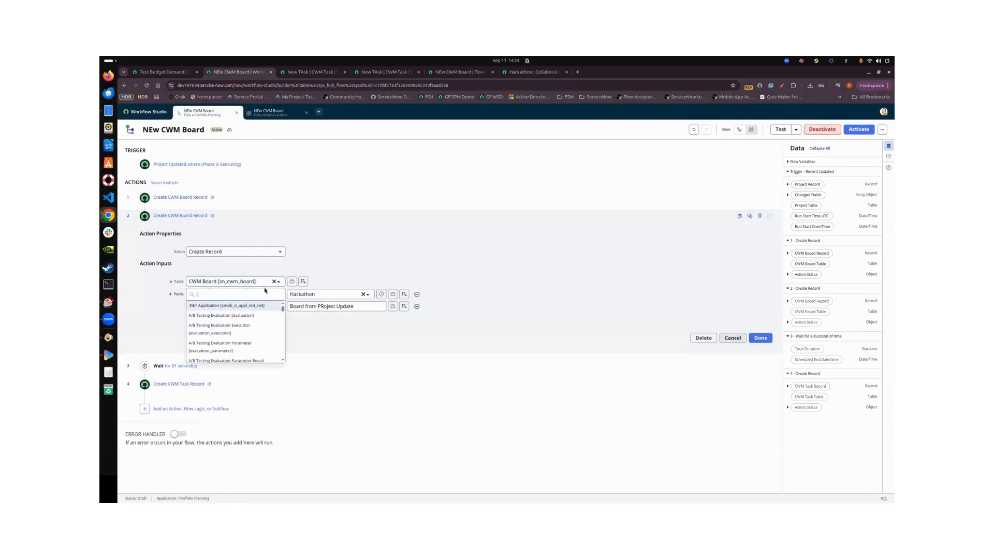
{"action": "type", "text": "sn_cwm"}
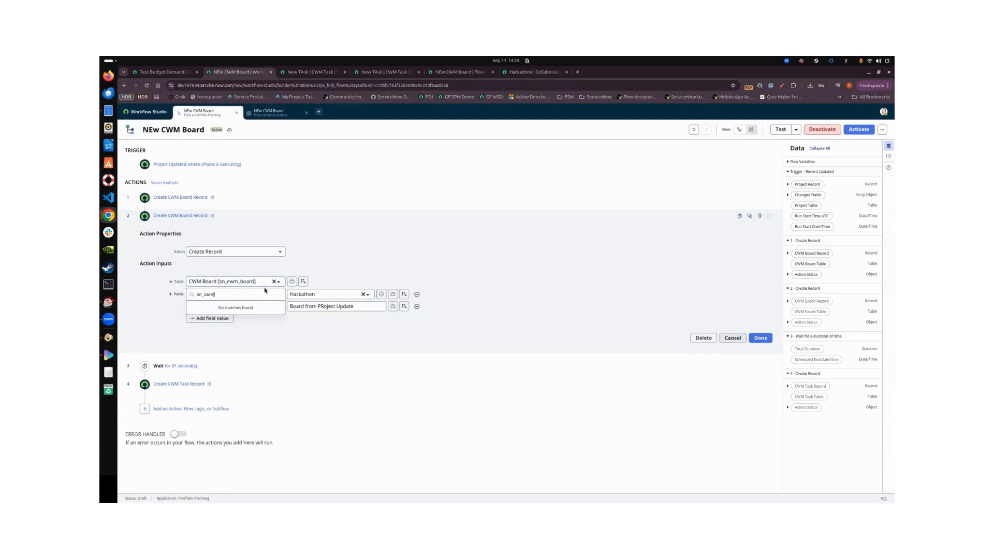
{"action": "type", "text": "_"}
{"action": "scroll", "coordinate": [260, 328], "scroll_direction": "down", "scroll_amount": 3}
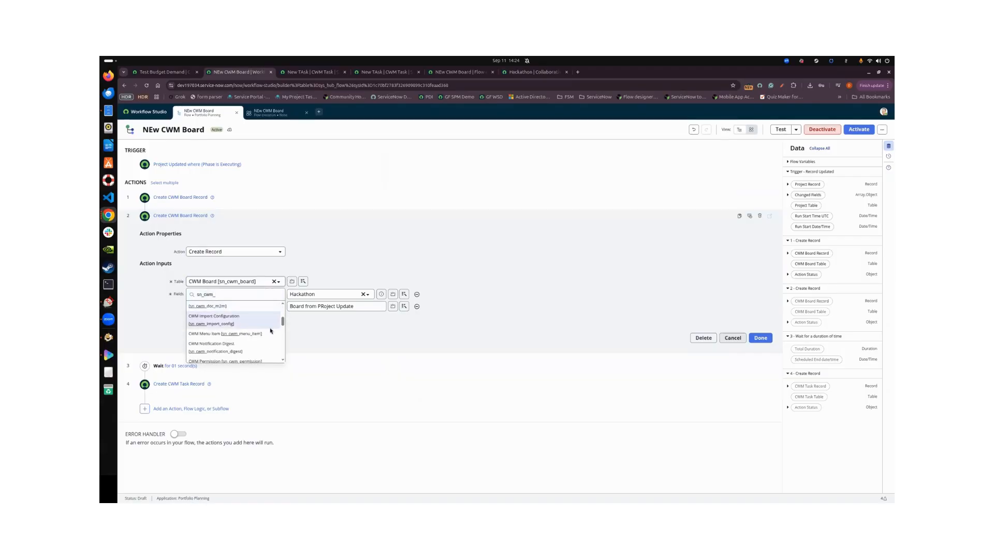
{"action": "type", "text": "work"}
{"action": "left_click", "coordinate": [250, 306]}
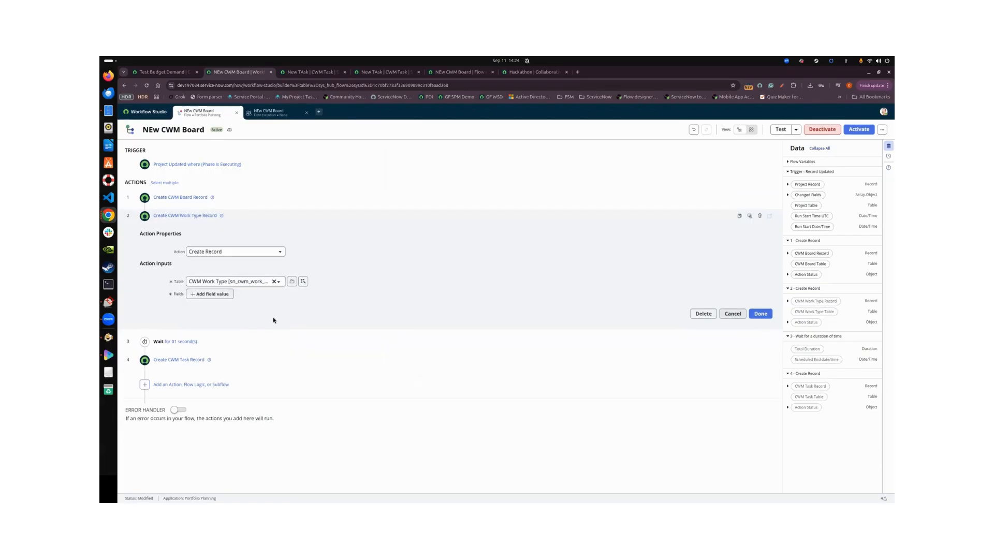
Step: Add a Space field value to the work type action and set it to Hackathon
{"action": "left_click", "coordinate": [221, 294]}
{"action": "left_click", "coordinate": [221, 298]}
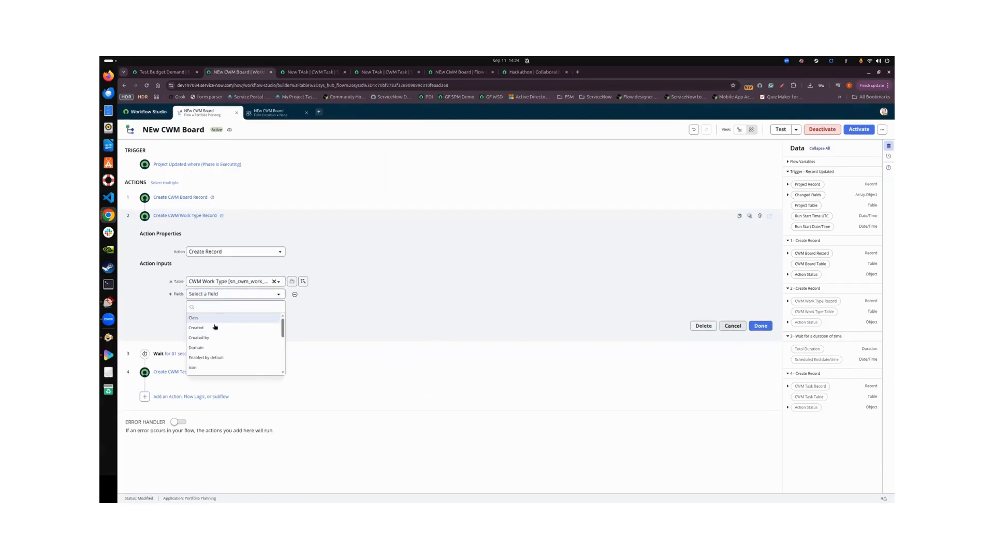
{"action": "scroll", "coordinate": [221, 342], "scroll_direction": "down", "scroll_amount": 3}
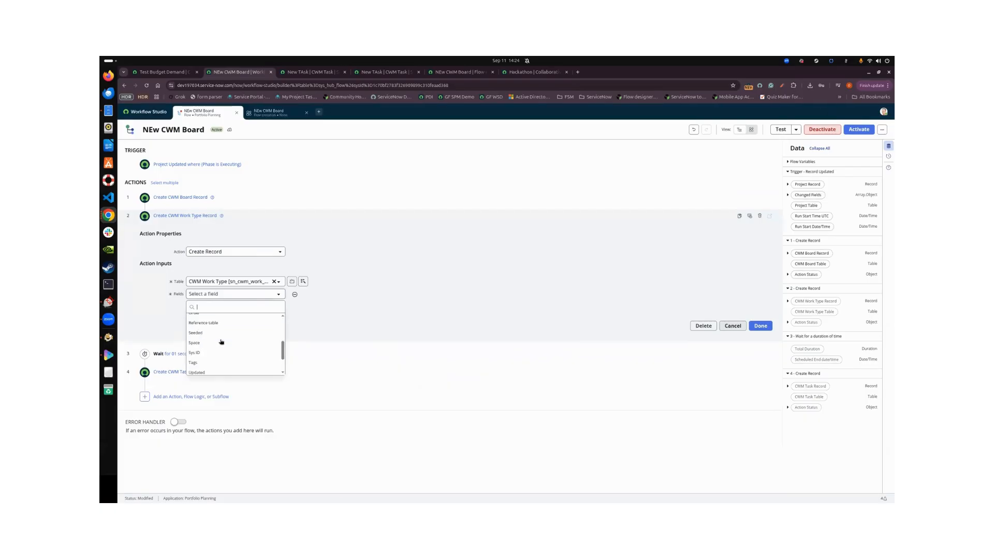
{"action": "left_click", "coordinate": [221, 343]}
{"action": "left_click", "coordinate": [322, 294]}
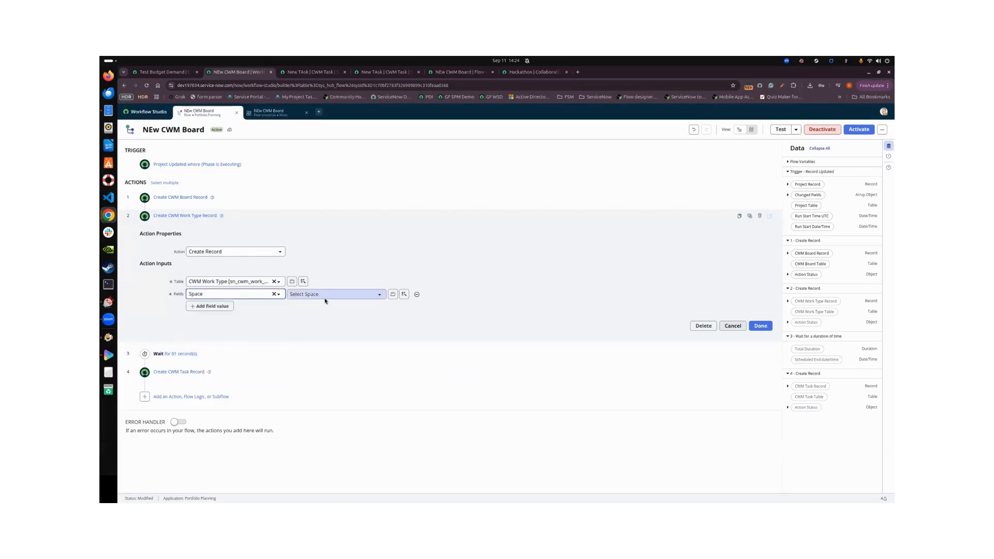
{"action": "type", "text": "hawk"}
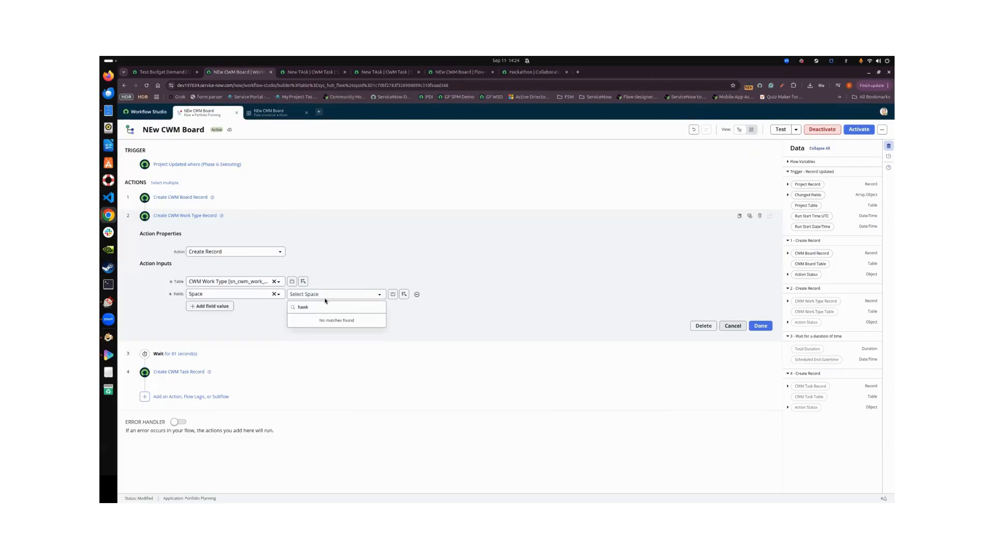
{"action": "key", "text": "BackSpace"}
{"action": "key", "text": "BackSpace"}
{"action": "type", "text": "c"}
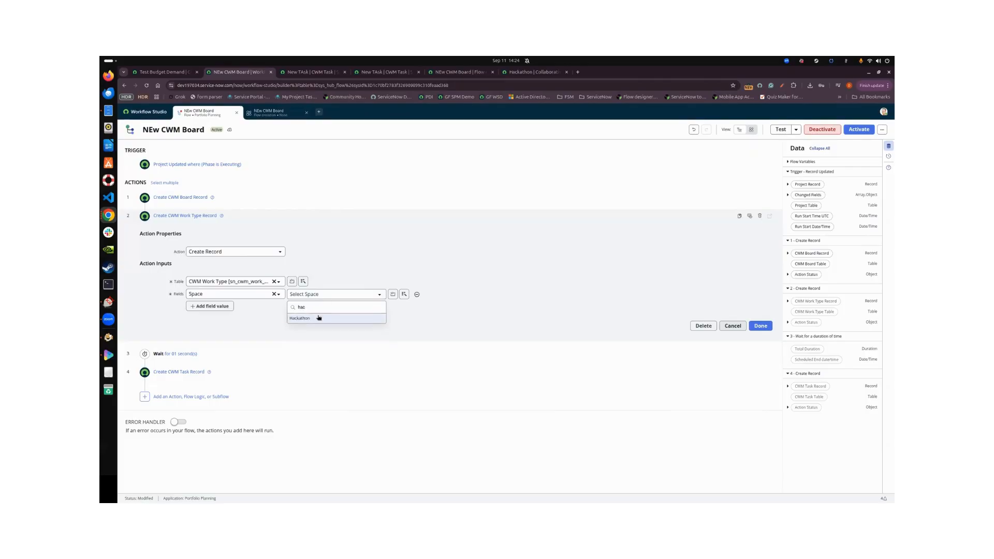
{"action": "left_click", "coordinate": [319, 318]}
Step: Add a Name field value of "Hack Type" to the work type action and finish editing it
{"action": "left_click", "coordinate": [217, 308]}
{"action": "left_click", "coordinate": [216, 307]}
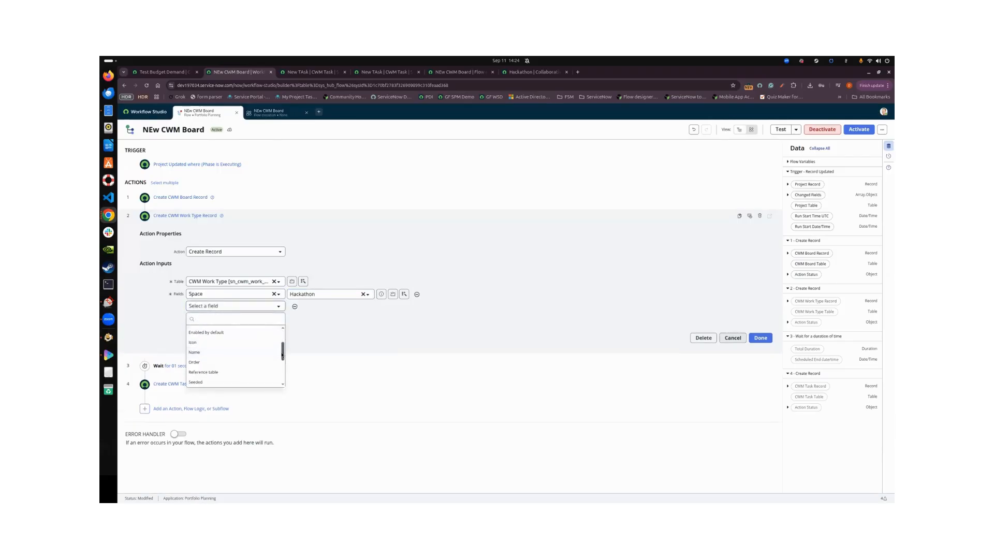
{"action": "mouse_move", "coordinate": [282, 353]}
{"action": "left_mouse_down"}
{"action": "mouse_move", "coordinate": [283, 367]}
{"action": "mouse_move", "coordinate": [283, 351]}
{"action": "left_mouse_up"}
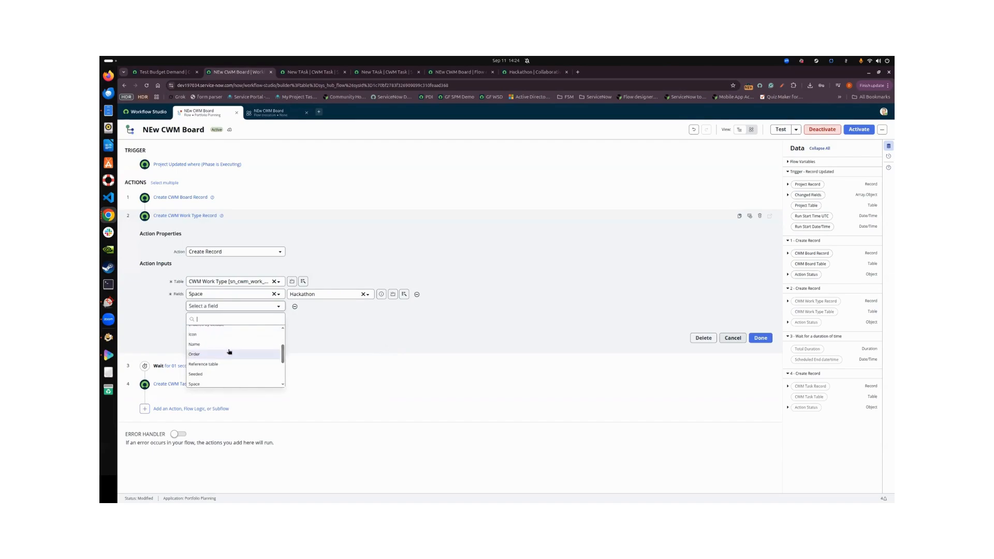
{"action": "left_click", "coordinate": [228, 344]}
{"action": "left_click", "coordinate": [307, 307]}
{"action": "type", "text": "H"}
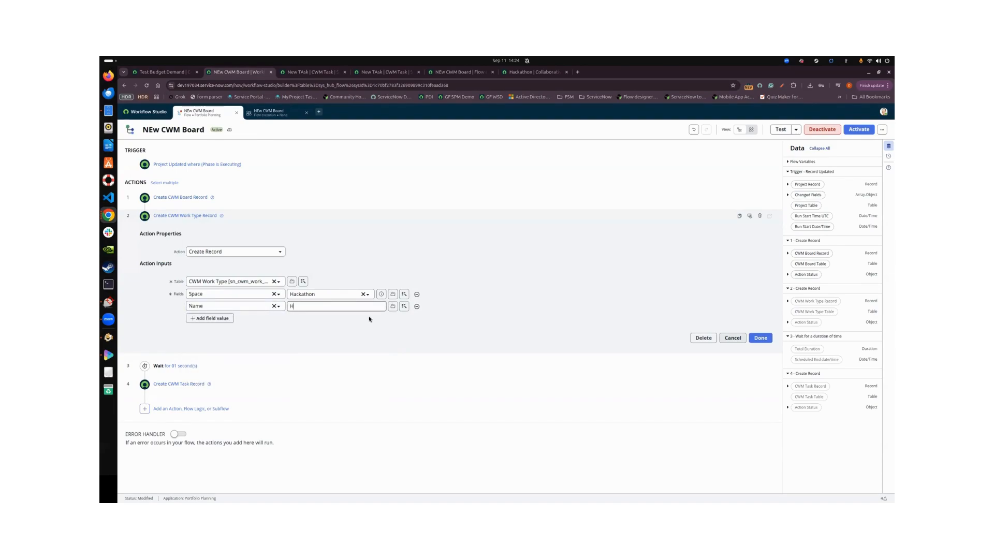
{"action": "type", "text": "ack Type"}
{"action": "left_click", "coordinate": [761, 337]}
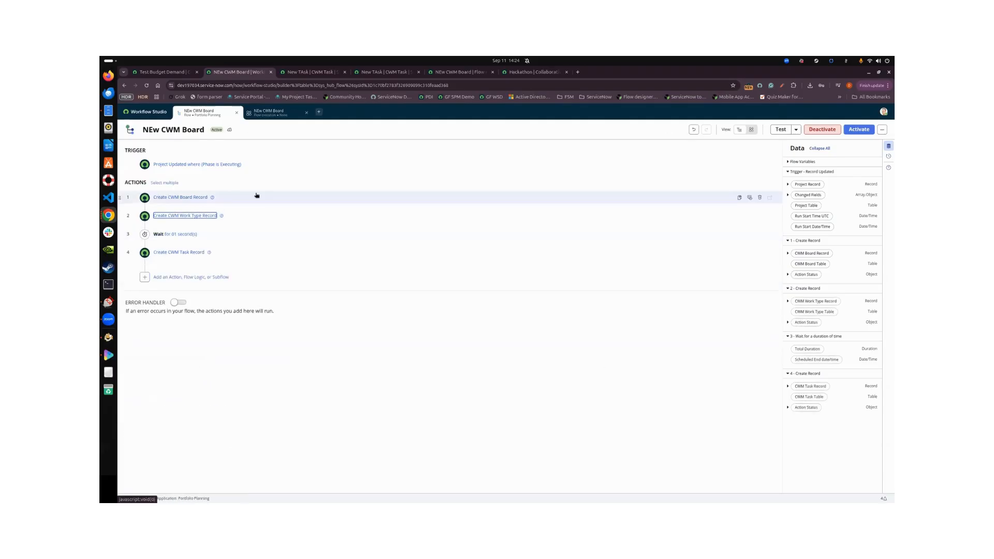
Step: Open the Create CWM Board Record action and look through the spaces available for its Space field
{"action": "left_click", "coordinate": [256, 197]}
{"action": "left_click", "coordinate": [325, 275]}
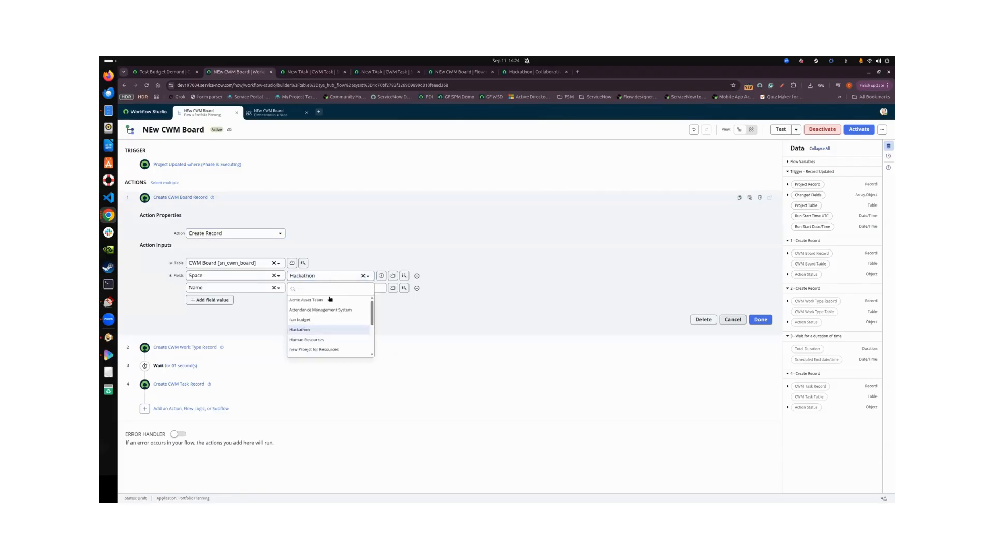
{"action": "scroll", "coordinate": [351, 337], "scroll_direction": "down", "scroll_amount": 3}
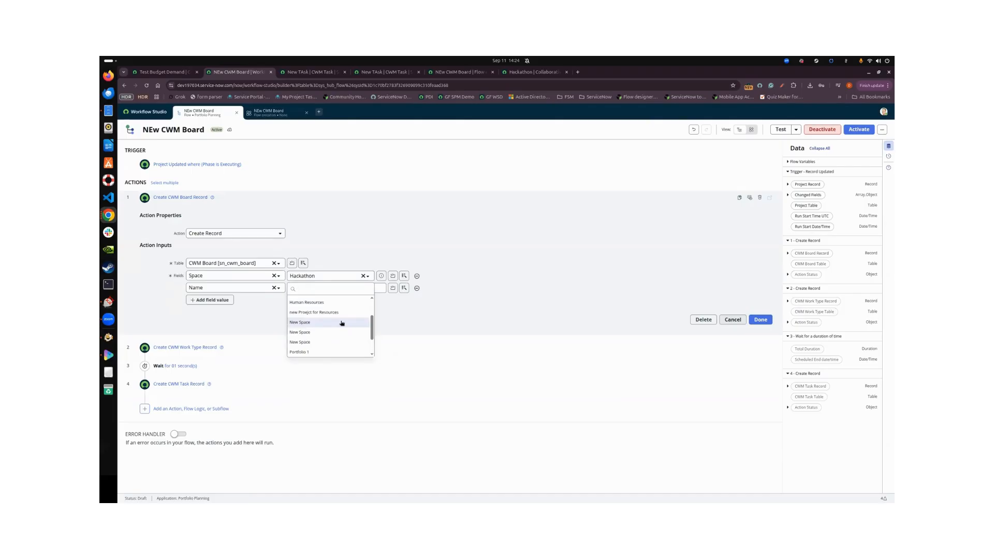
{"action": "left_click", "coordinate": [417, 336]}
Step: Set the board action's Name value to "Project update 23"
{"action": "triple_click", "coordinate": [342, 290]}
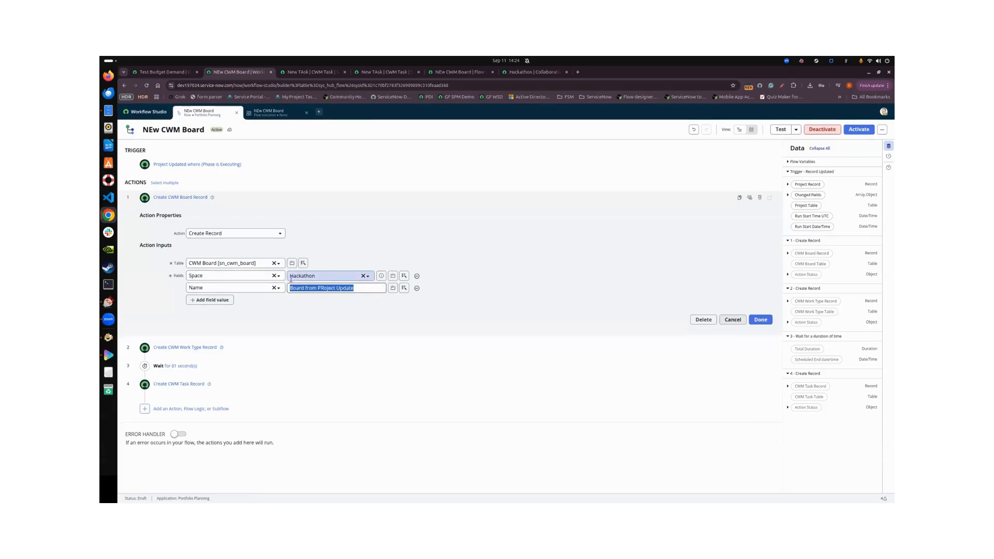
{"action": "type", "text": "Project update 23"}
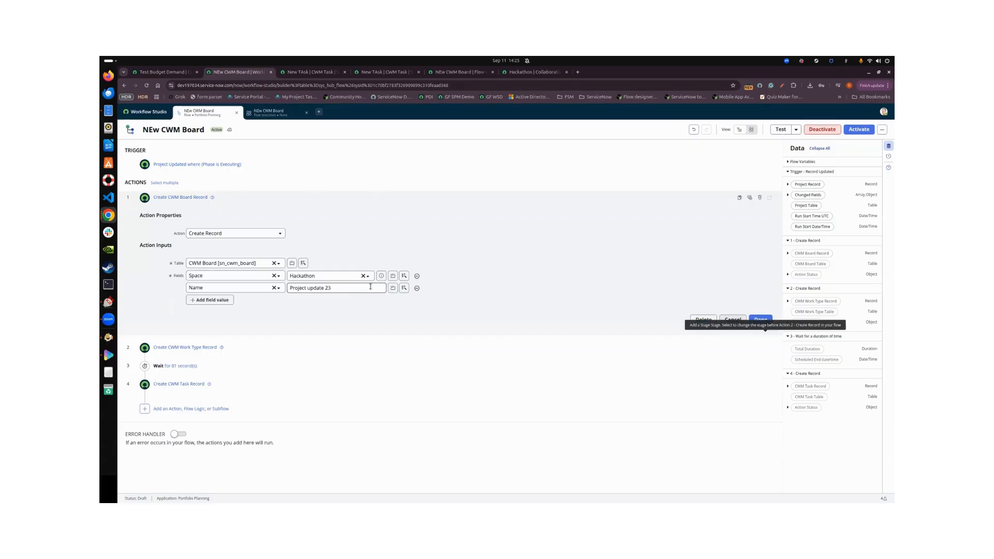
Step: Replace the board action's Name value with the Project Name from the trigger's Project Record and finish editing the action
{"action": "triple_click", "coordinate": [328, 291]}
{"action": "key", "text": "BackSpace"}
{"action": "left_click", "coordinate": [405, 288]}
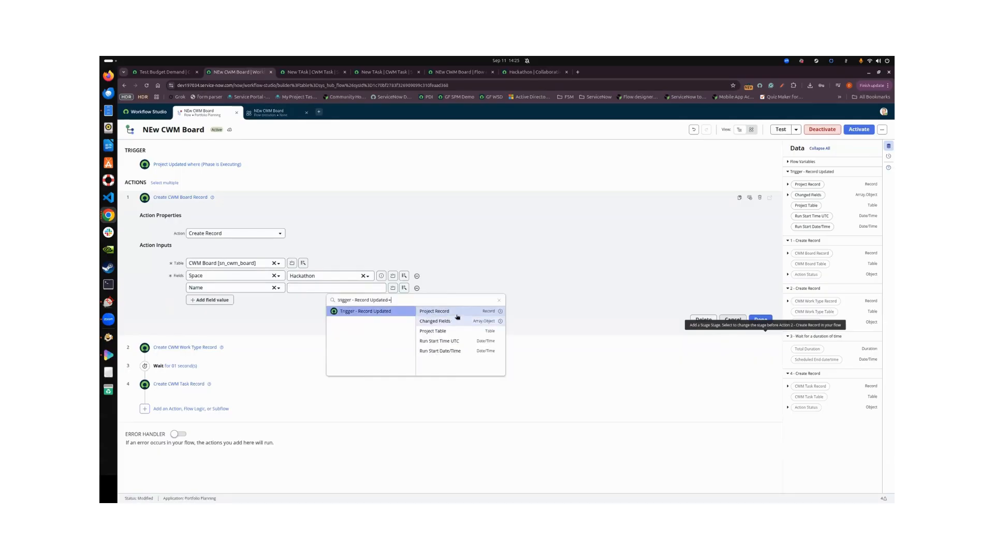
{"action": "left_click", "coordinate": [500, 311]}
{"action": "type", "text": "sho"}
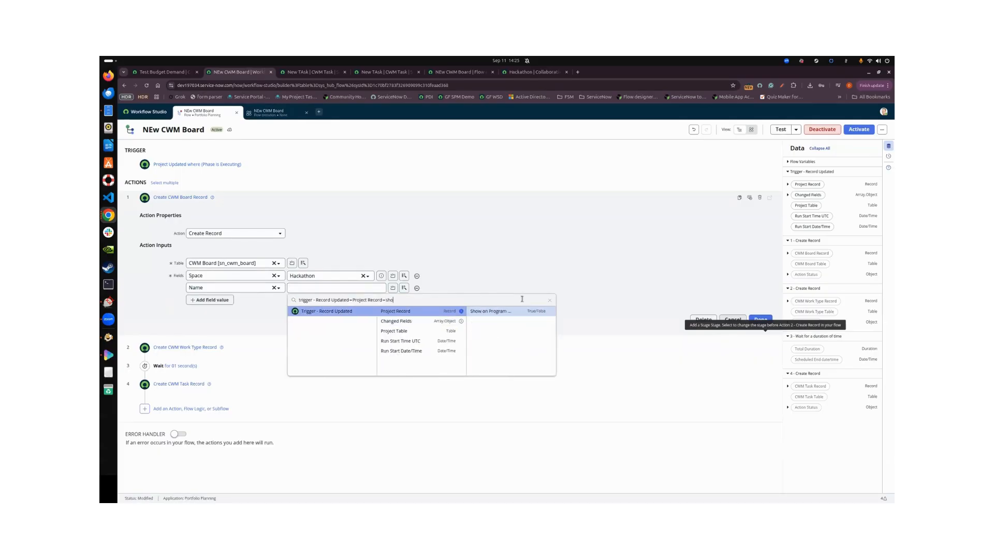
{"action": "key", "text": "BackSpace"}
{"action": "key", "text": "BackSpace"}
{"action": "key", "text": "BackSpace"}
{"action": "type", "text": "name"}
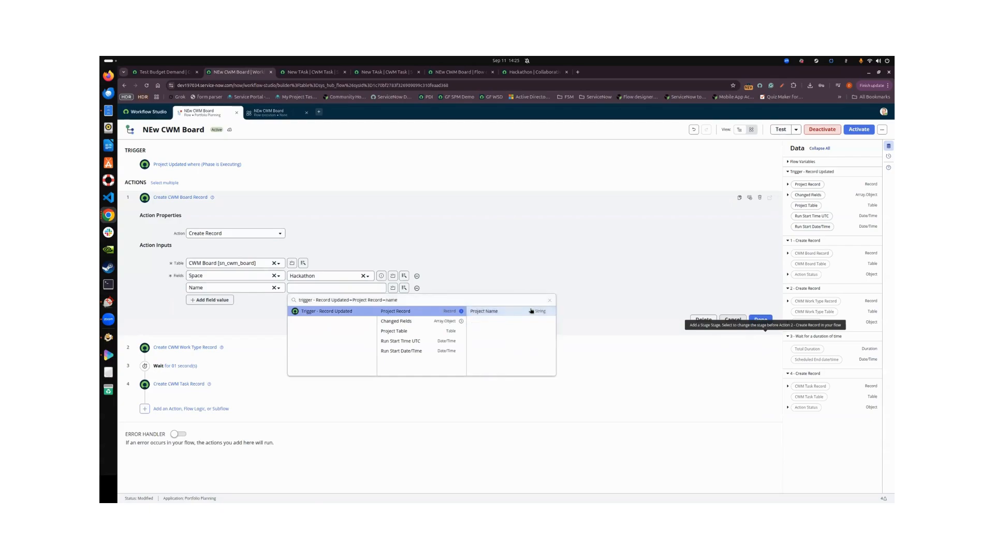
{"action": "left_click", "coordinate": [518, 312]}
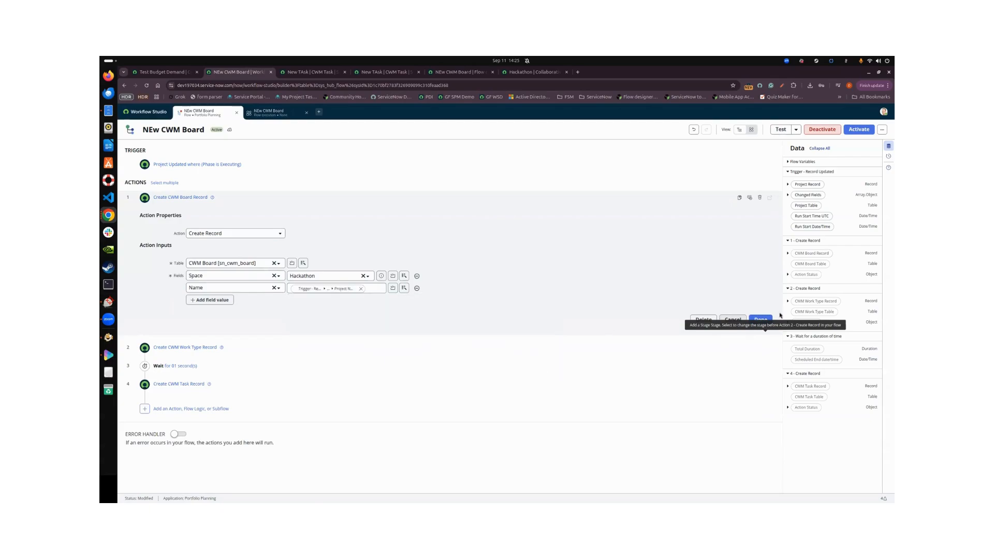
{"action": "left_click", "coordinate": [761, 320]}
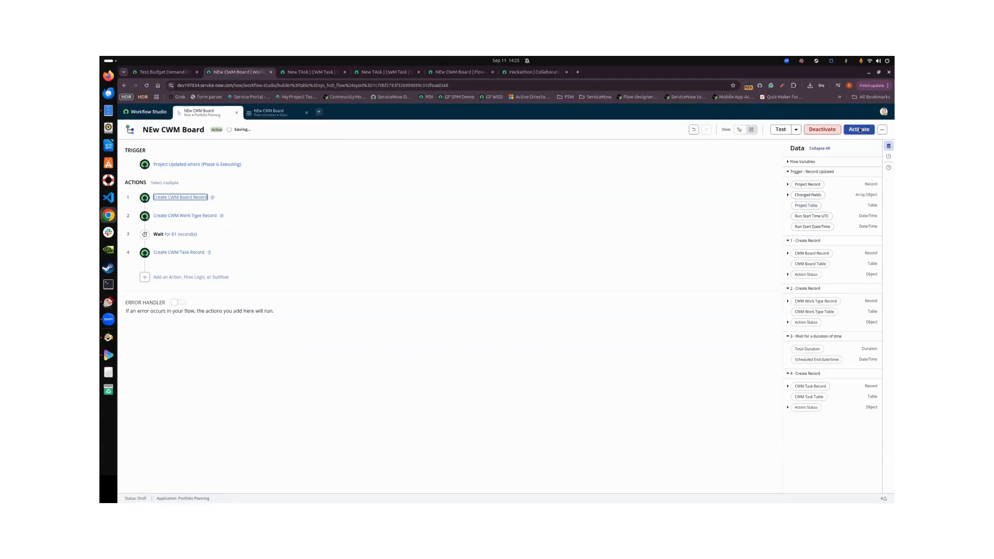
Step: Activate the updated NEw CWM Board flow and open the Project Workspace from the Collaborative Work Management page
{"action": "left_click", "coordinate": [860, 129]}
{"action": "left_click", "coordinate": [578, 194]}
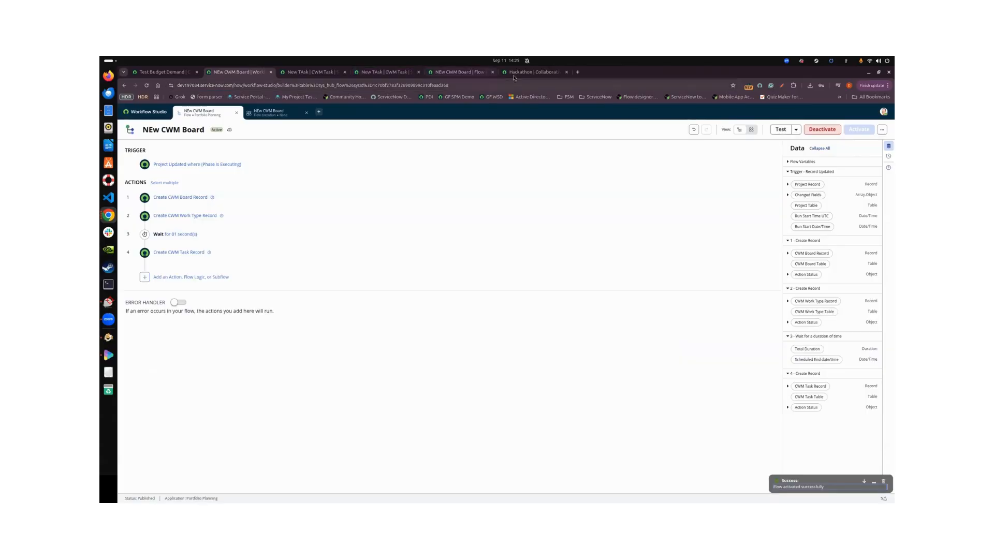
{"action": "left_click", "coordinate": [533, 72]}
{"action": "left_click", "coordinate": [267, 111]}
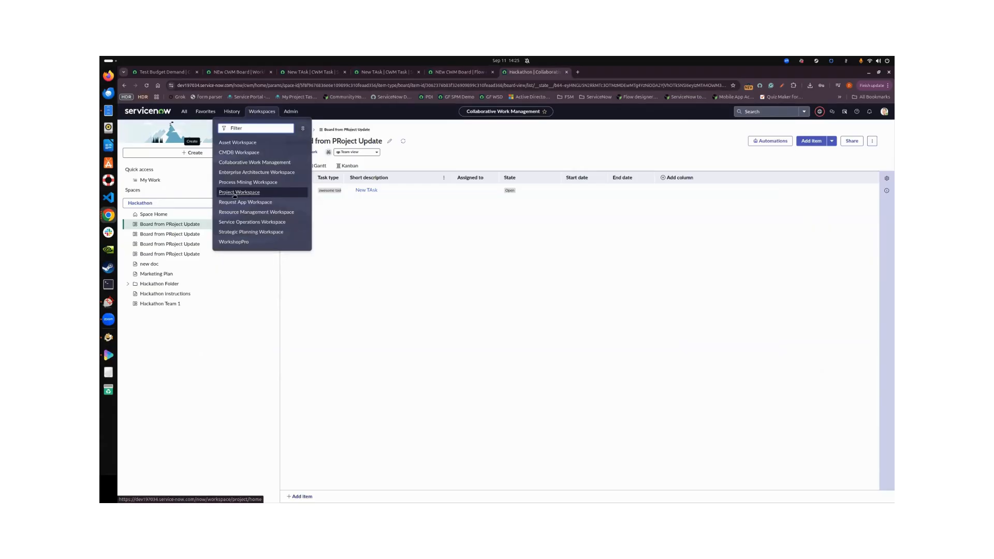
{"action": "left_click", "coordinate": [236, 192]}
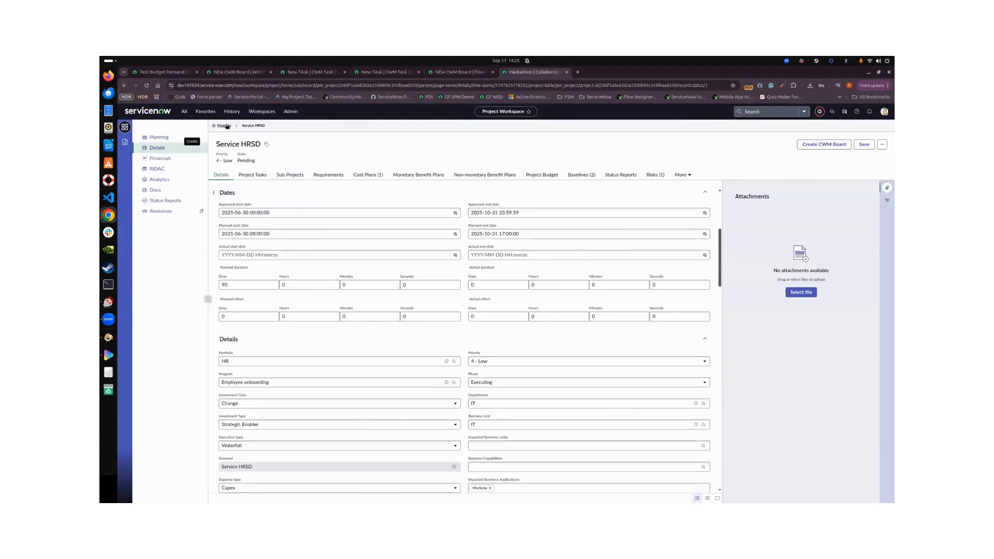
Step: Open the details of the project "Infrastructure provisioning and scaling through automation" from the projects list
{"action": "left_click", "coordinate": [225, 126]}
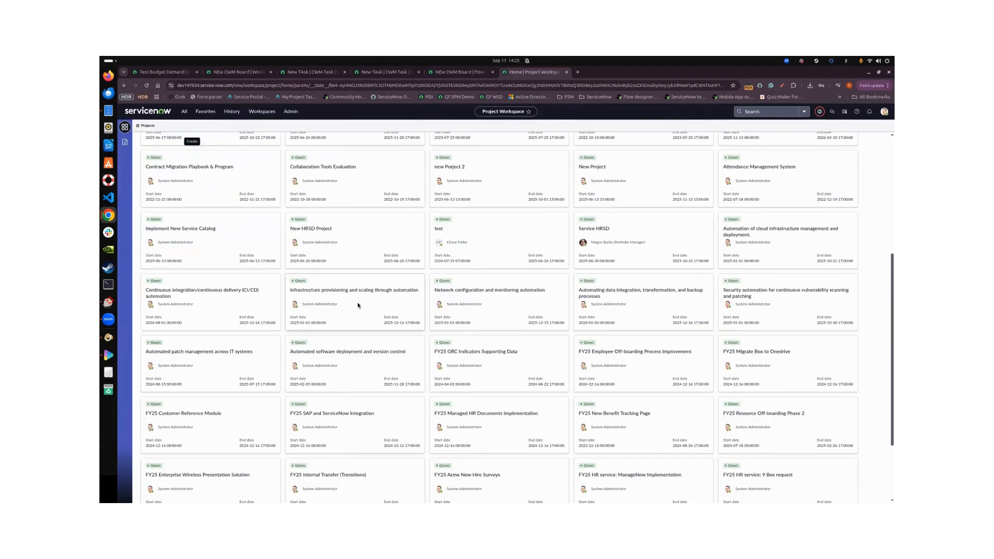
{"action": "left_click", "coordinate": [358, 306]}
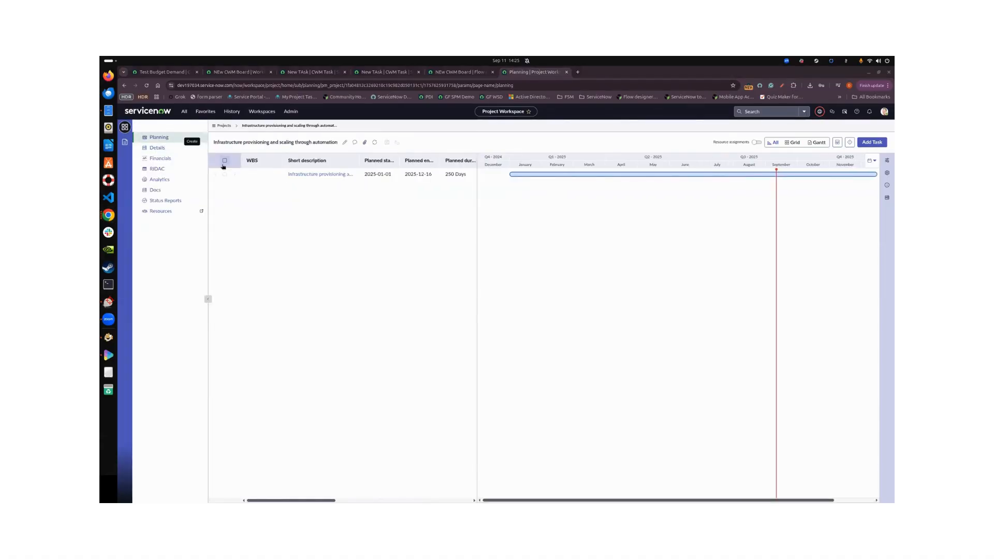
{"action": "left_click", "coordinate": [156, 148]}
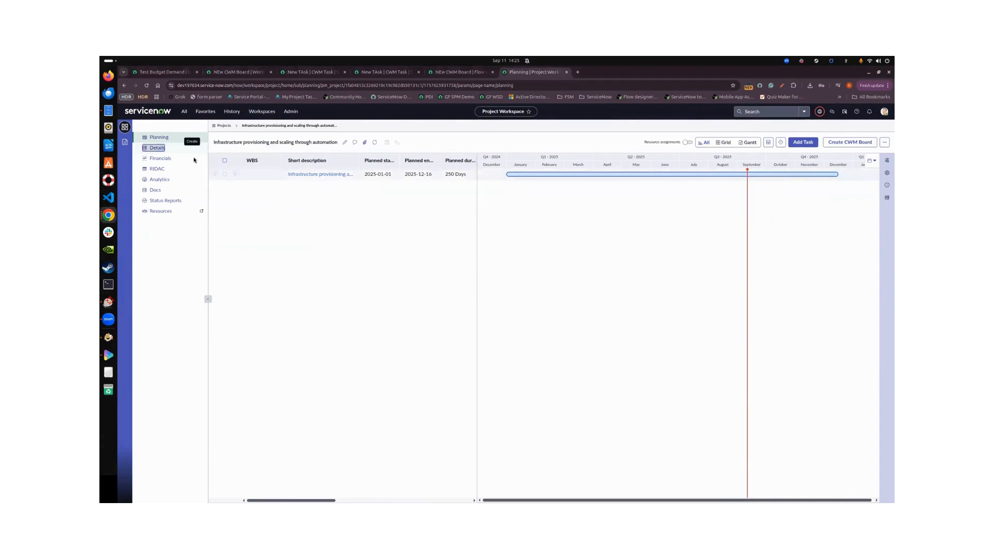
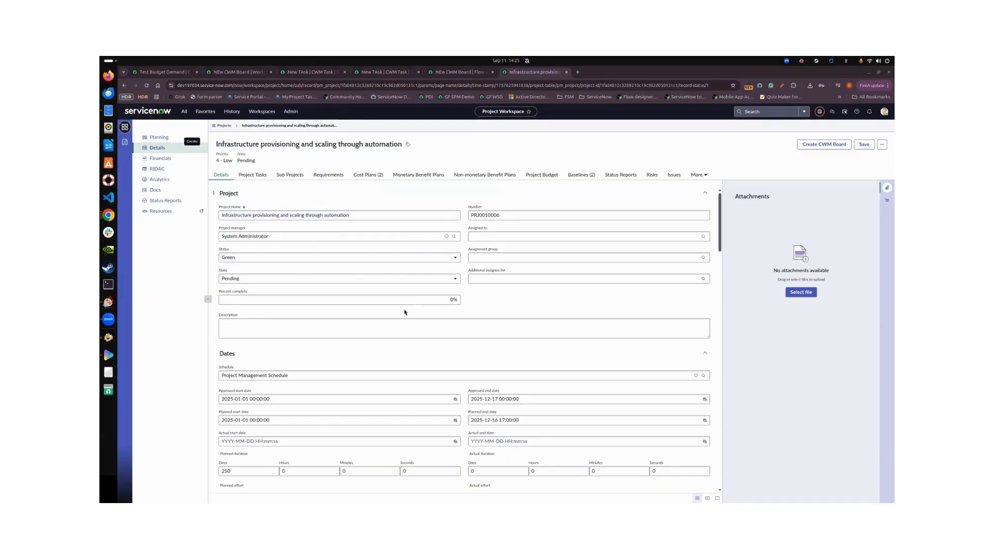
Step: Set the project's Phase to Executing and save the record
{"action": "scroll", "coordinate": [425, 316], "scroll_direction": "down", "scroll_amount": 5}
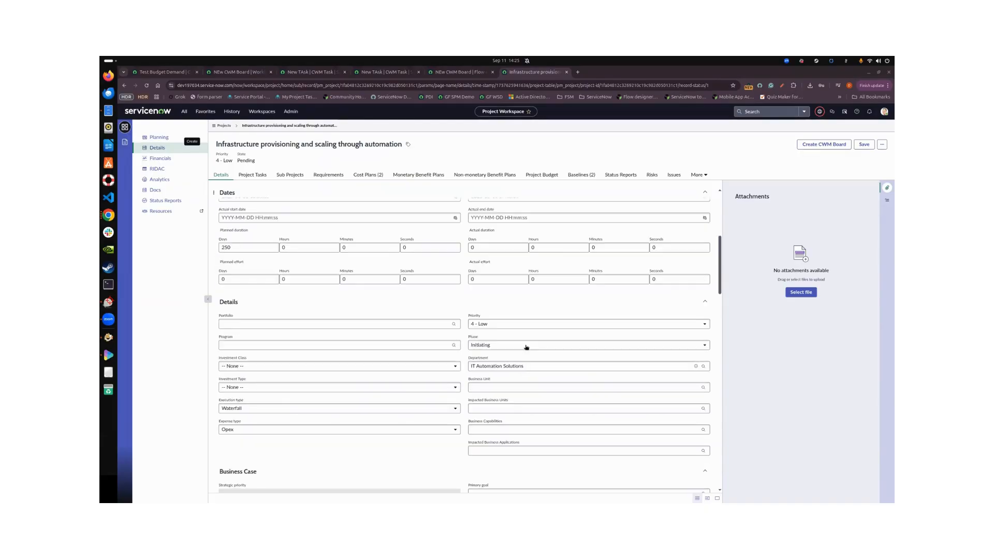
{"action": "left_click", "coordinate": [490, 325]}
{"action": "left_click", "coordinate": [498, 343]}
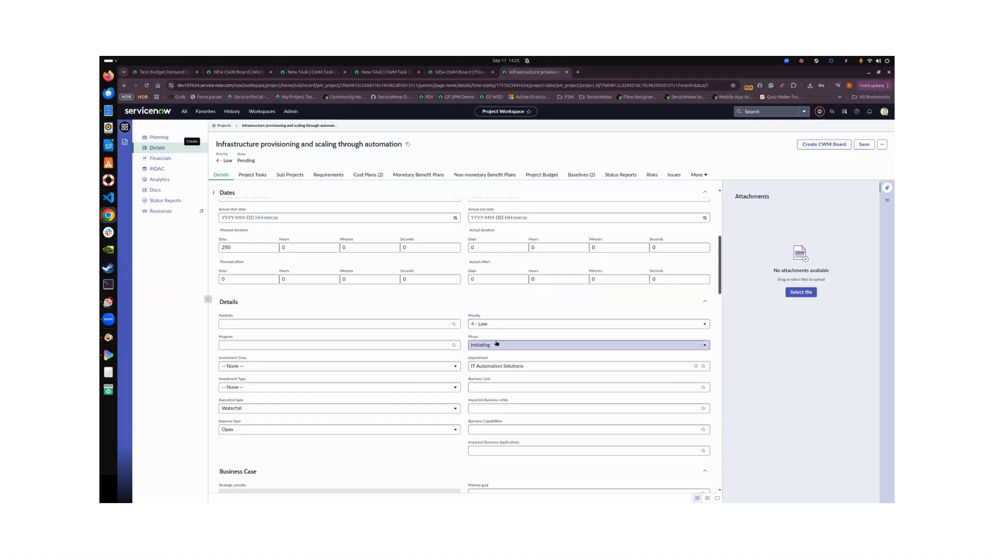
{"action": "left_click", "coordinate": [498, 345]}
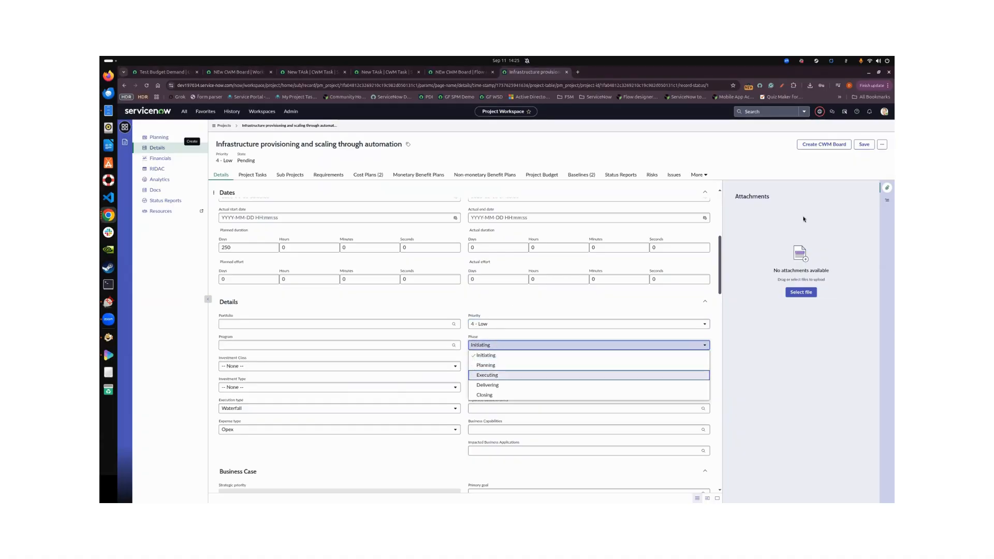
{"action": "key", "text": "Return"}
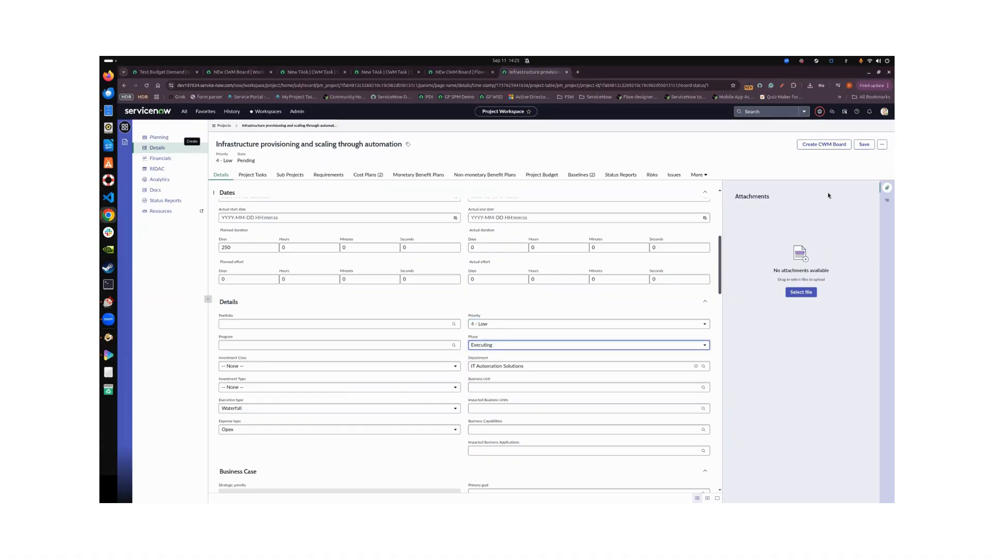
{"action": "left_click", "coordinate": [864, 144]}
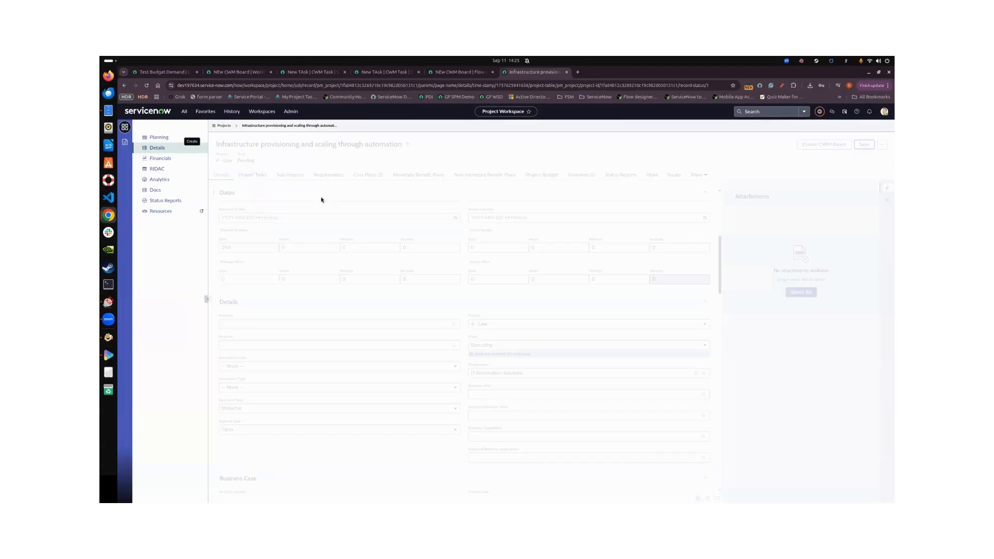
Step: Return to Collaborative Work Management, reload it, and open the Hackathon board "Infrastructure provisioning and scaling through automation"
{"action": "left_click", "coordinate": [458, 73]}
{"action": "left_click", "coordinate": [519, 73]}
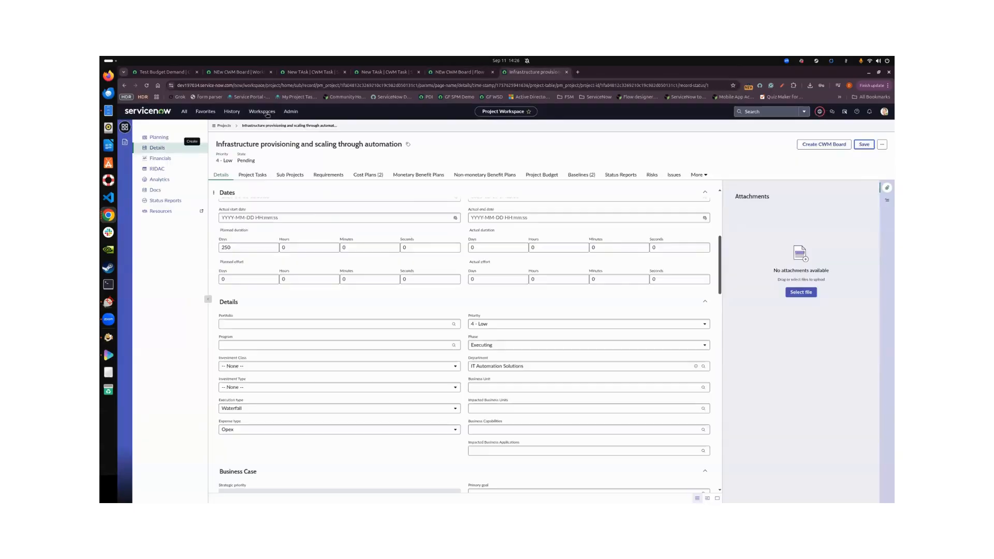
{"action": "left_click", "coordinate": [267, 114]}
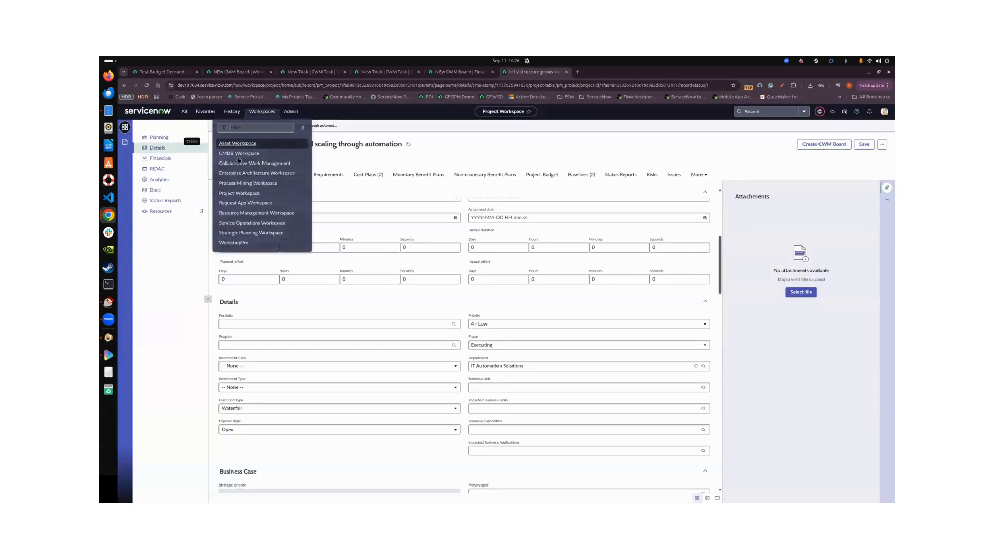
{"action": "left_click", "coordinate": [239, 163]}
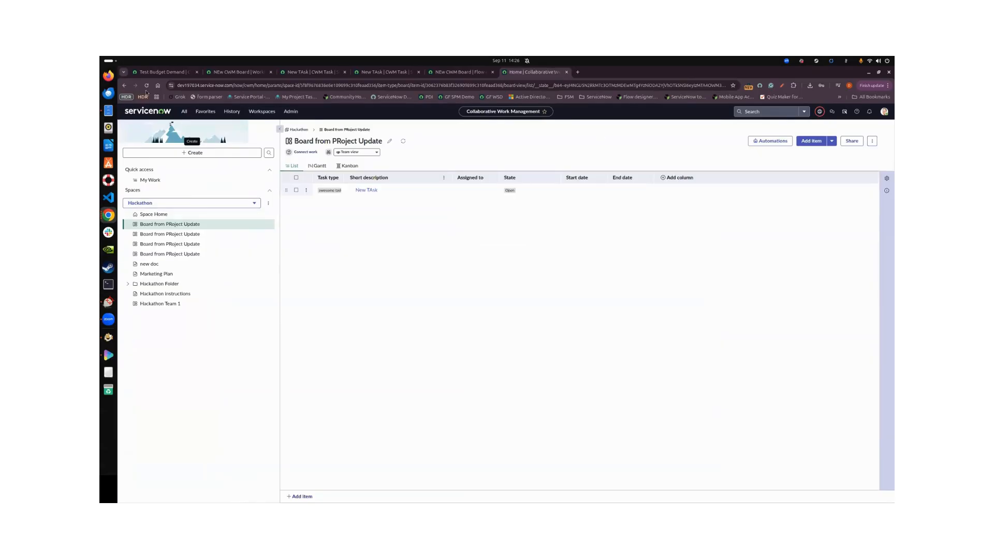
{"action": "left_click", "coordinate": [146, 85]}
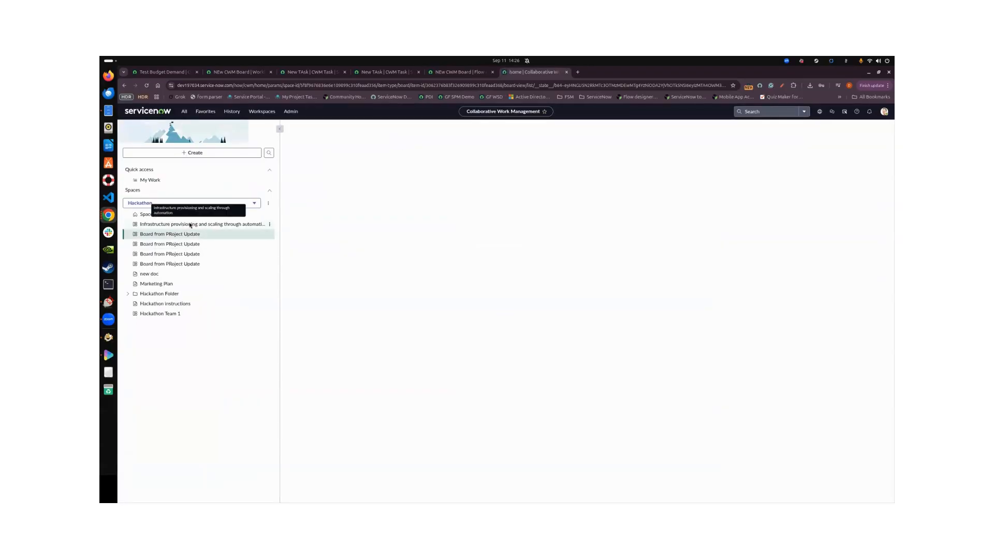
{"action": "left_click", "coordinate": [190, 225]}
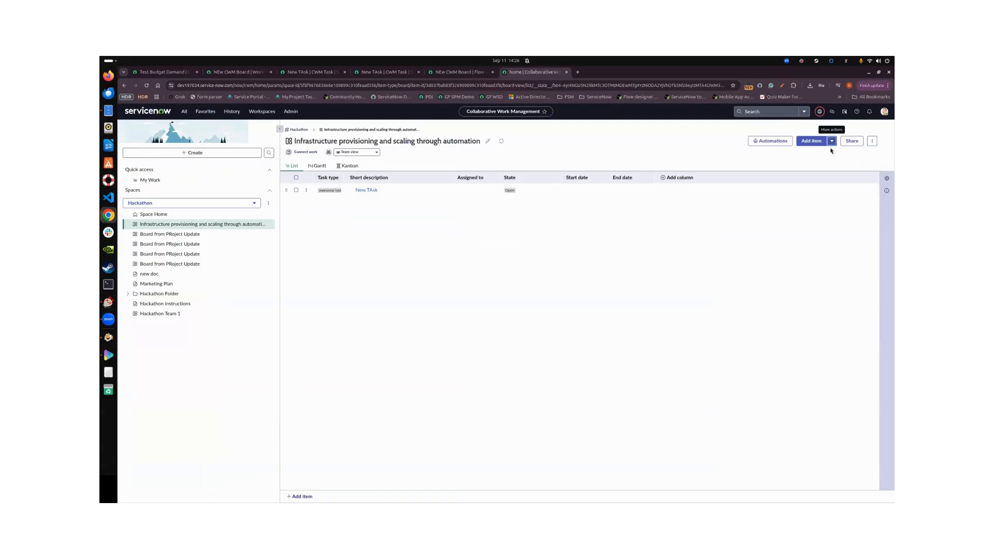
Step: Open the management of work item types for this board and look through the custom types
{"action": "left_click", "coordinate": [831, 141]}
{"action": "left_click", "coordinate": [815, 169]}
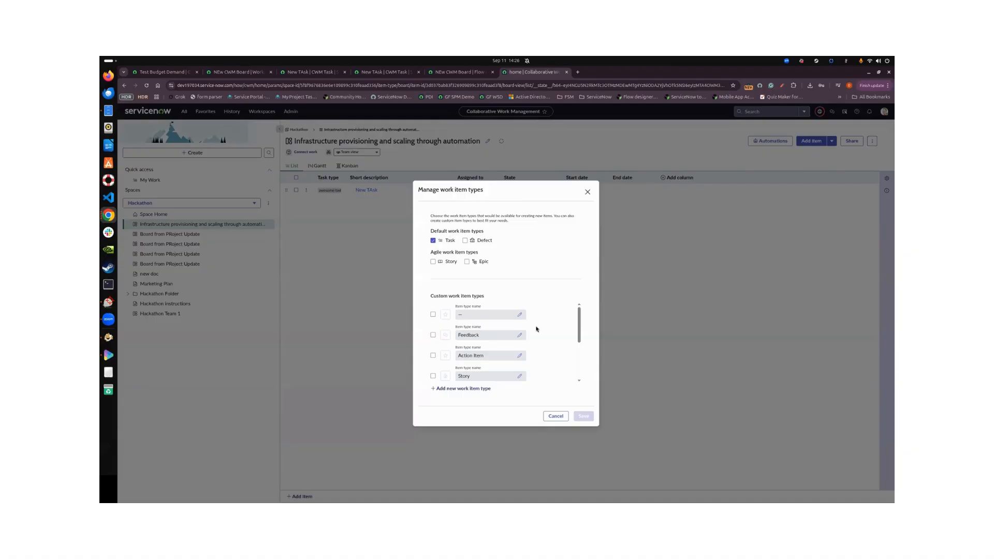
{"action": "scroll", "coordinate": [467, 314], "scroll_direction": "down", "scroll_amount": 2}
{"action": "scroll", "coordinate": [468, 314], "scroll_direction": "up", "scroll_amount": 2}
Step: Go back to the flow, reopen the Create CWM Work Type Record action, and look through the fields available for an extra value
{"action": "left_click", "coordinate": [386, 72]}
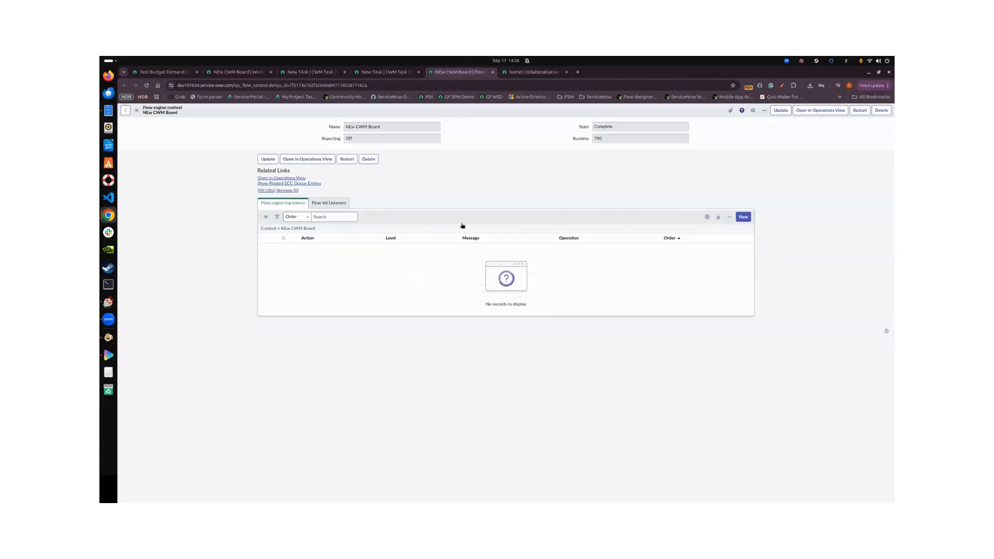
{"action": "key", "text": "ctrl+shift+Tab"}
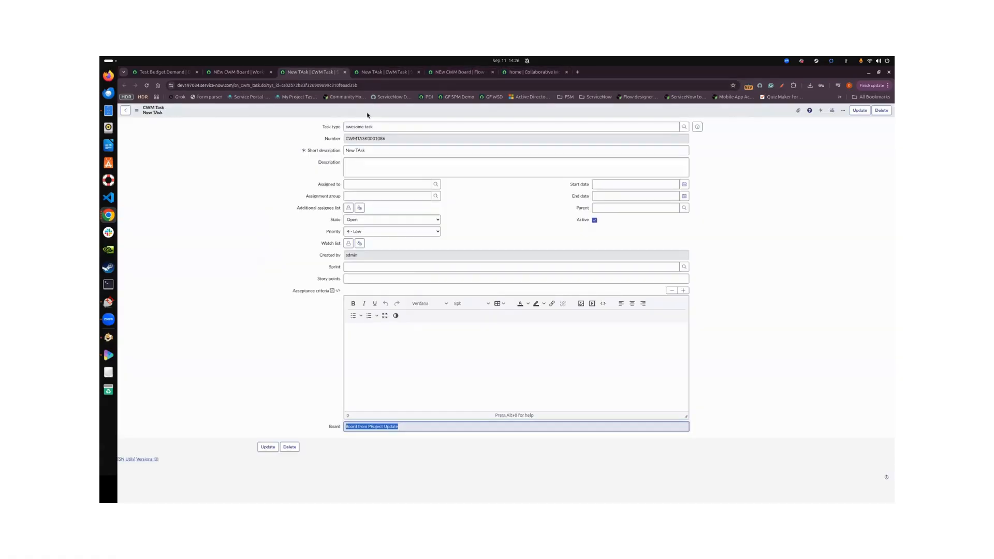
{"action": "key", "text": "ctrl+shift+Tab"}
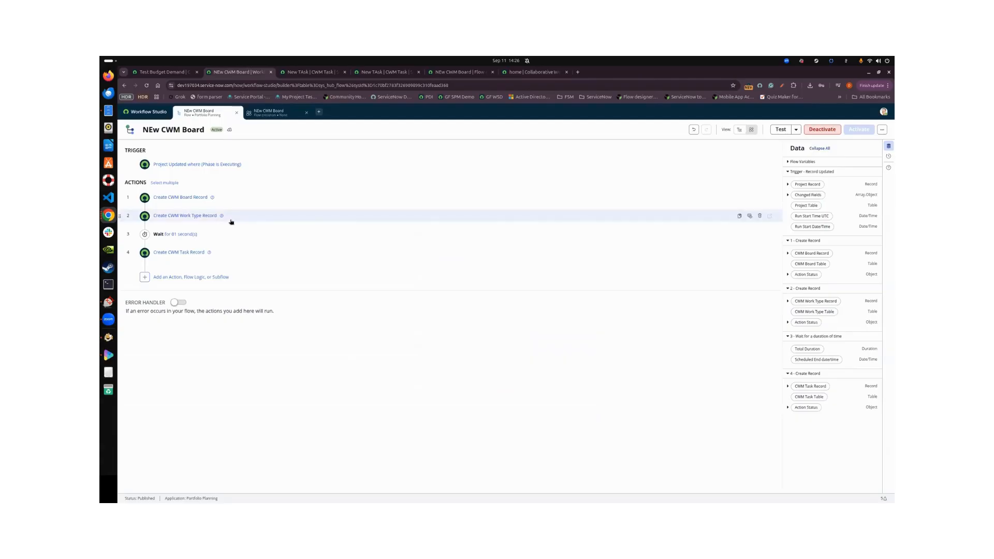
{"action": "left_click", "coordinate": [261, 217]}
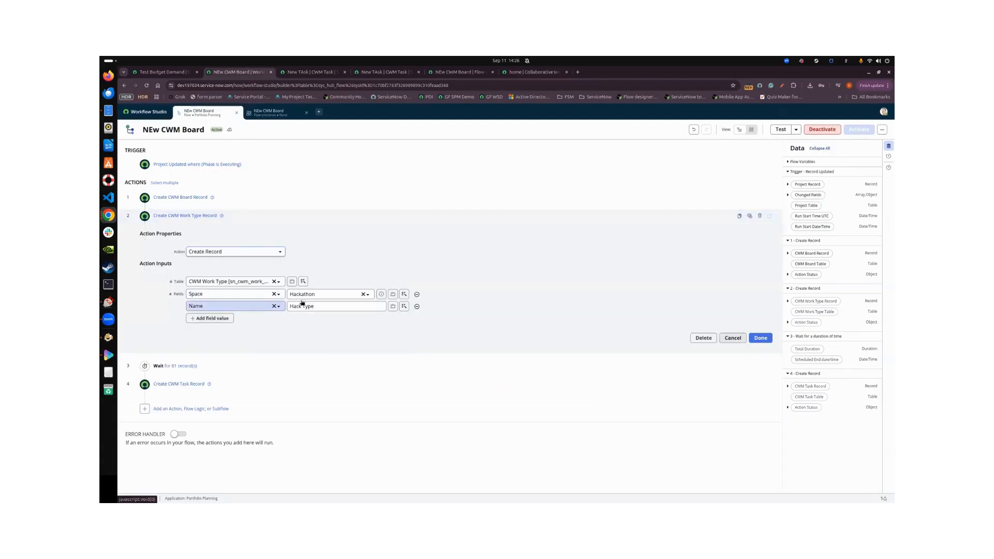
{"action": "left_click", "coordinate": [207, 318]}
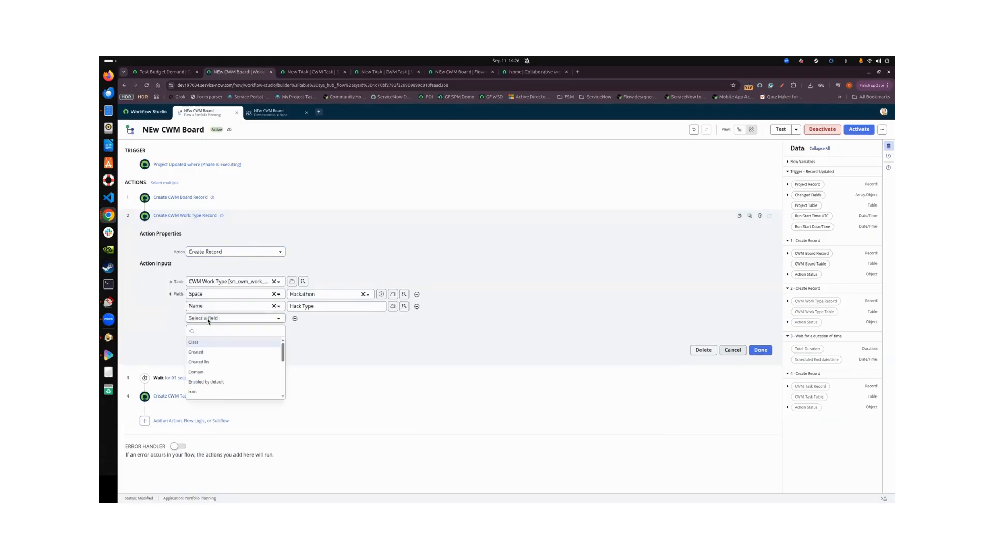
{"action": "type", "text": "s"}
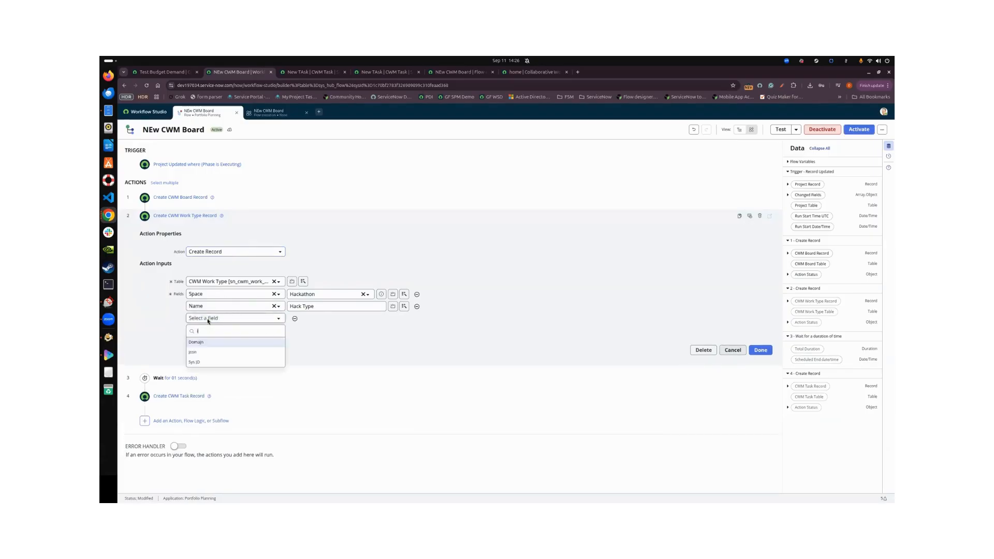
{"action": "key", "text": "BackSpace"}
{"action": "left_click", "coordinate": [350, 321]}
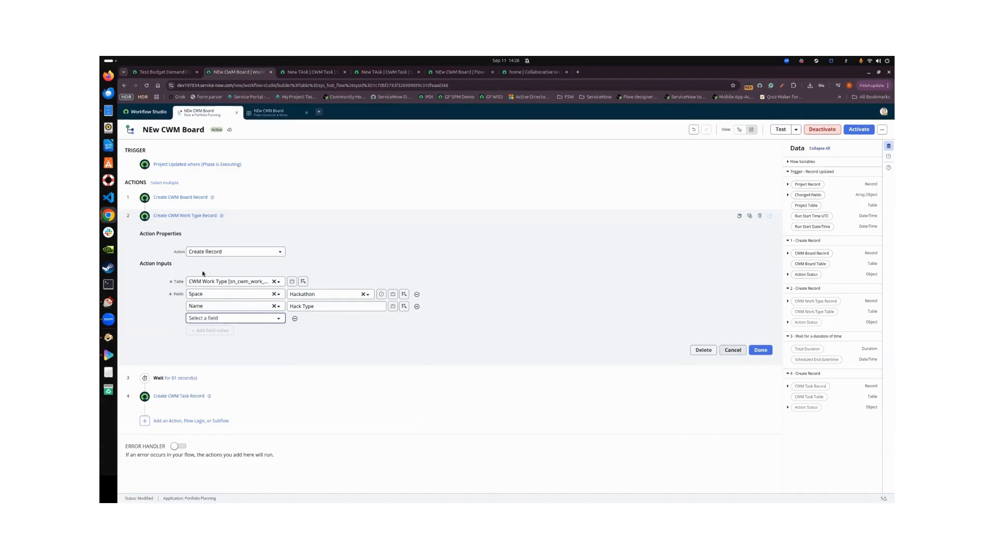
Step: Load the sn_cwm_work_type table's blank record form in the New TAsk browser tab and examine its Reference table and Value fields
{"action": "key", "text": "ctrl+Tab"}
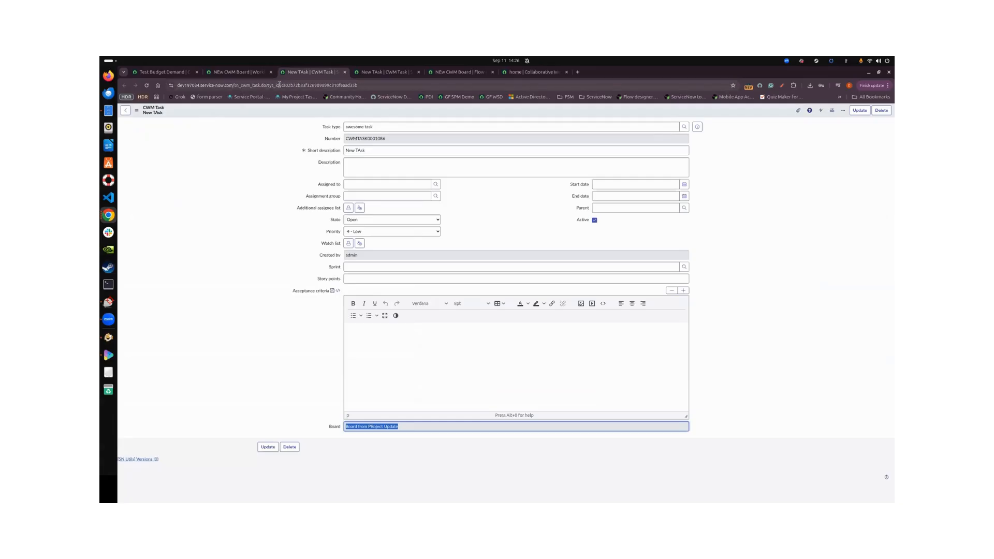
{"action": "left_click_drag", "start_coordinate": [279, 85], "coordinate": [256, 93]}
{"action": "key", "text": "BackSpace"}
{"action": "key", "text": "BackSpace"}
{"action": "key", "text": "BackSpace"}
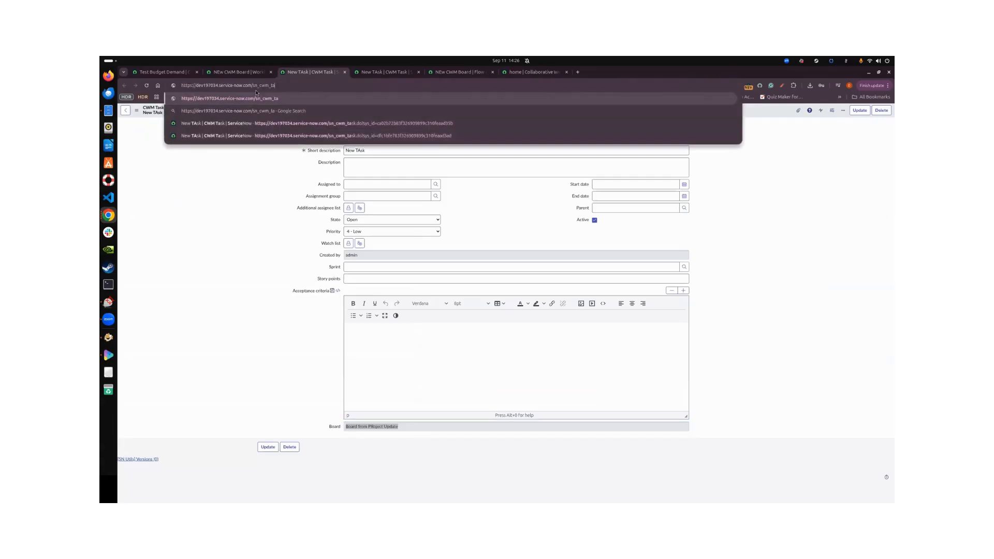
{"action": "type", "text": "work_"}
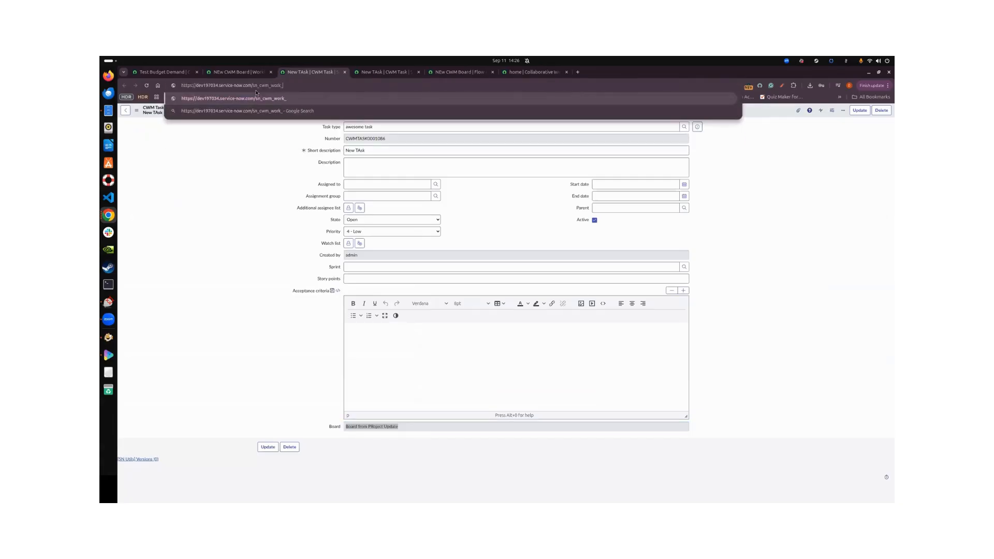
{"action": "type", "text": "type"}
{"action": "key", "text": "Return"}
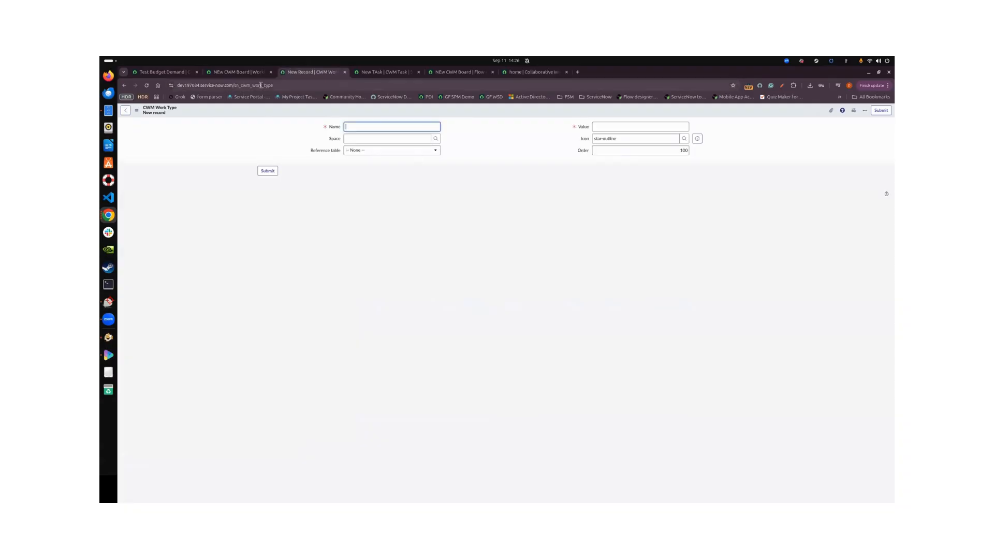
{"action": "left_click", "coordinate": [374, 87]}
{"action": "left_click", "coordinate": [374, 87]}
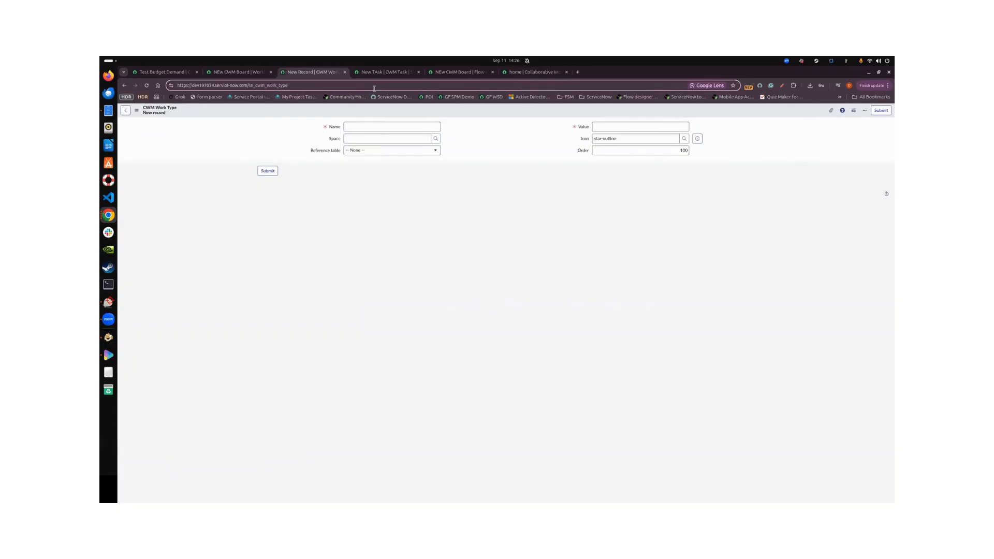
{"action": "left_click", "coordinate": [381, 150]}
{"action": "left_click", "coordinate": [615, 127]}
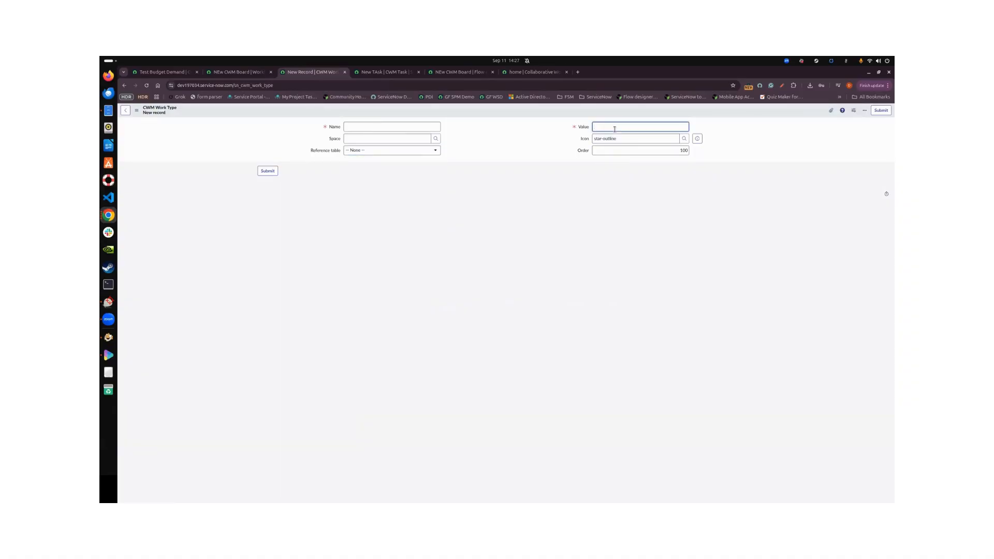
Step: Leave the blank work type form and open the list of all CWM work types with sn_cwm_work_type.list
{"action": "left_click", "coordinate": [125, 110]}
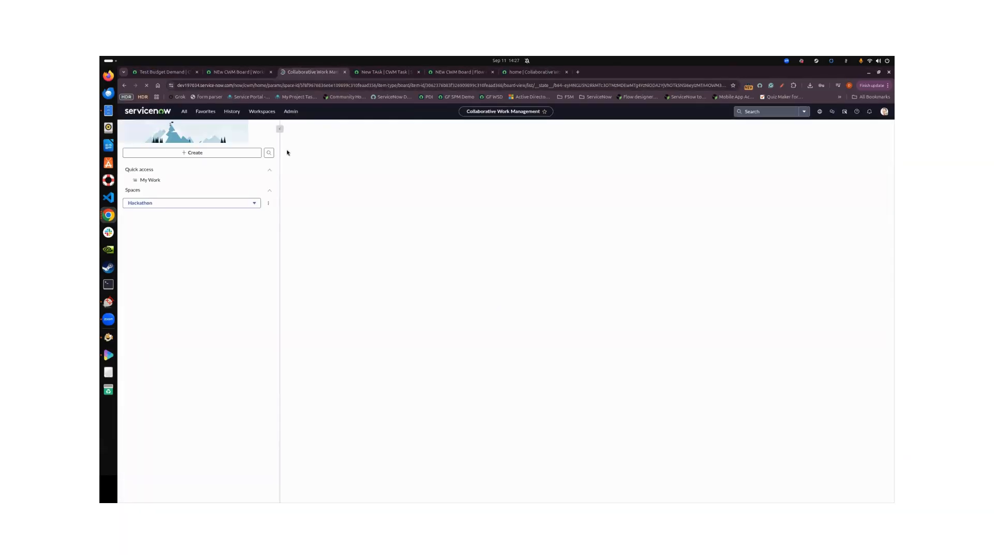
{"action": "left_click", "coordinate": [183, 111]}
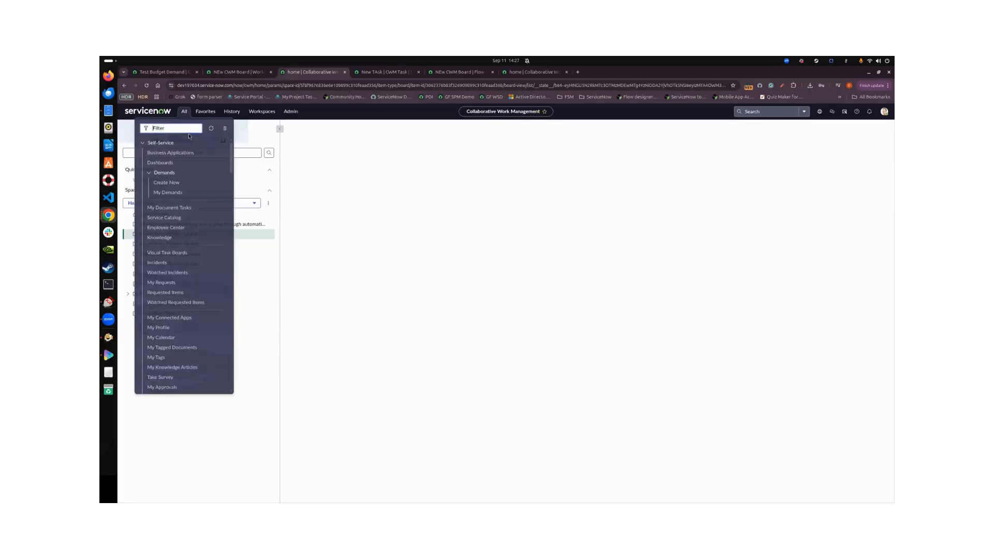
{"action": "type", "text": "sn_cwm_"}
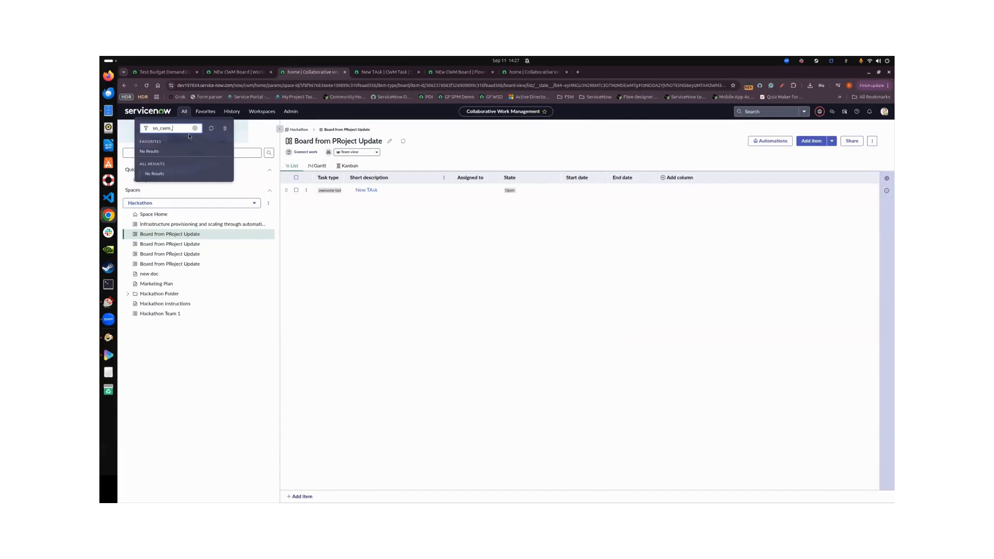
{"action": "type", "text": "work_type.list"}
{"action": "key", "text": "Return"}
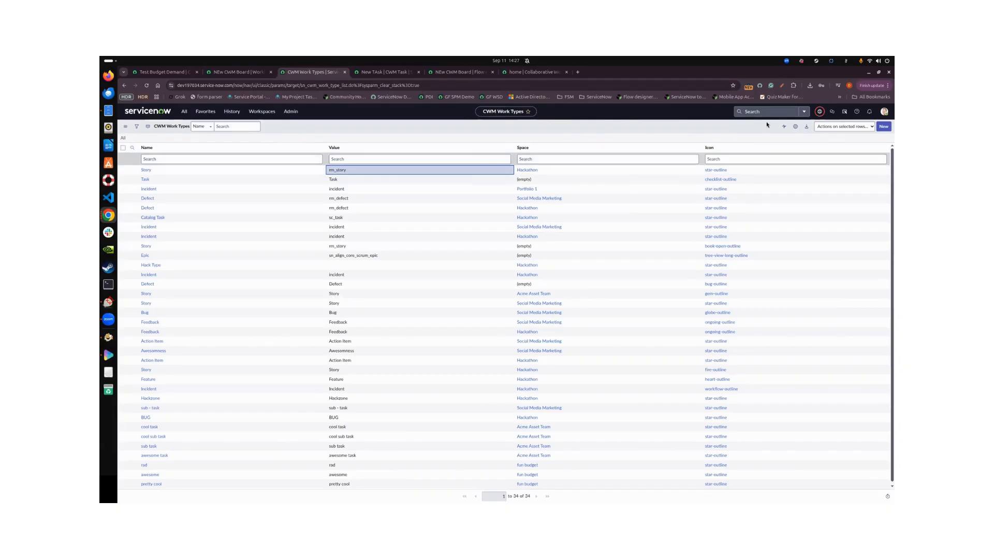
Step: Add the Updated, Updated by and Created columns to the CWM Work Types list and sort it by Created in descending order
{"action": "left_click", "coordinate": [806, 126]}
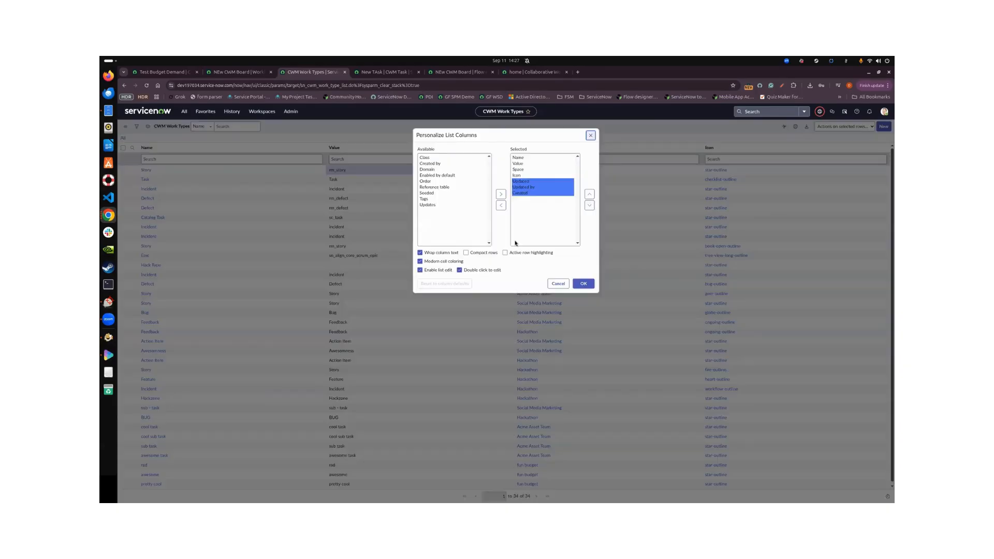
{"action": "left_click", "coordinate": [583, 283]}
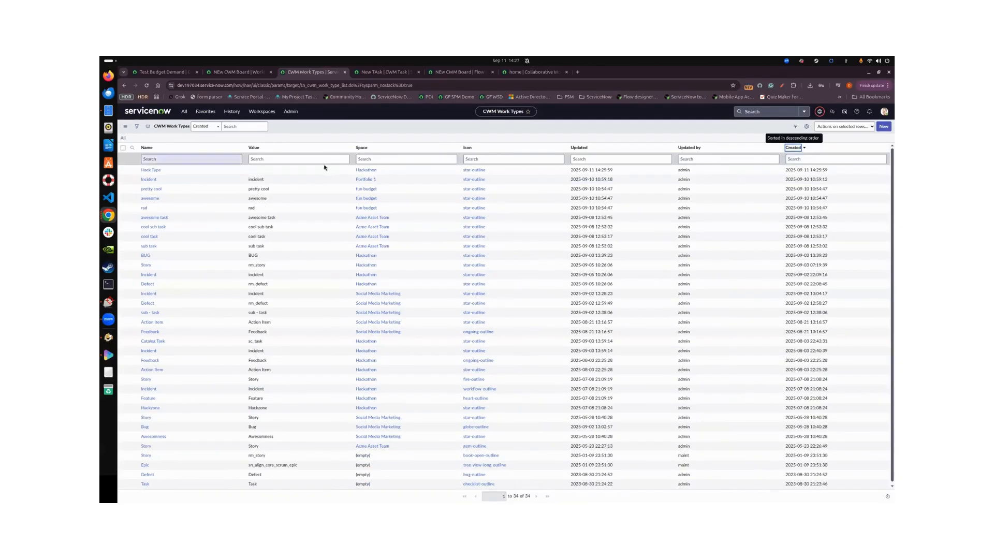
Step: Fill the empty Value of the Hack Type work type with Hack Type
{"action": "key", "text": "Return"}
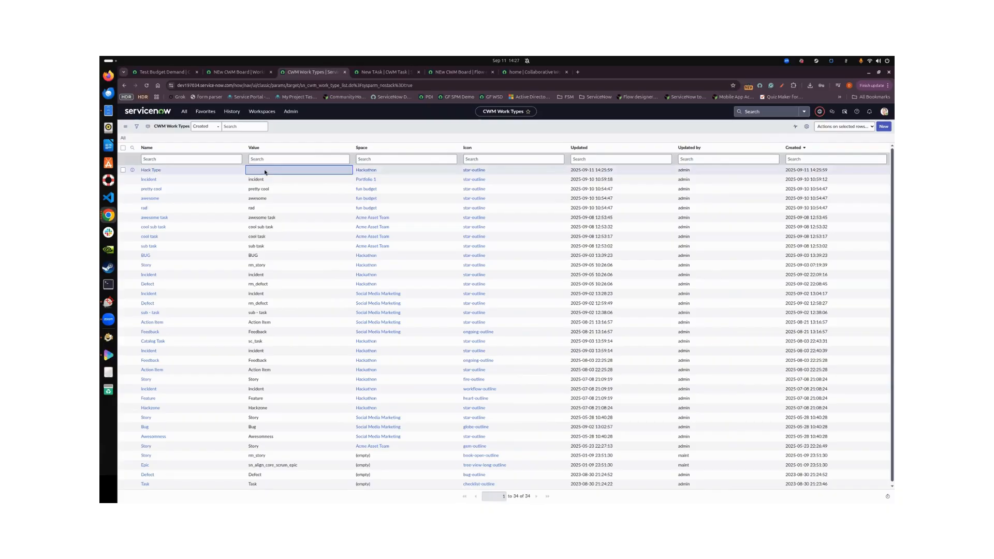
{"action": "double_click", "coordinate": [326, 169]}
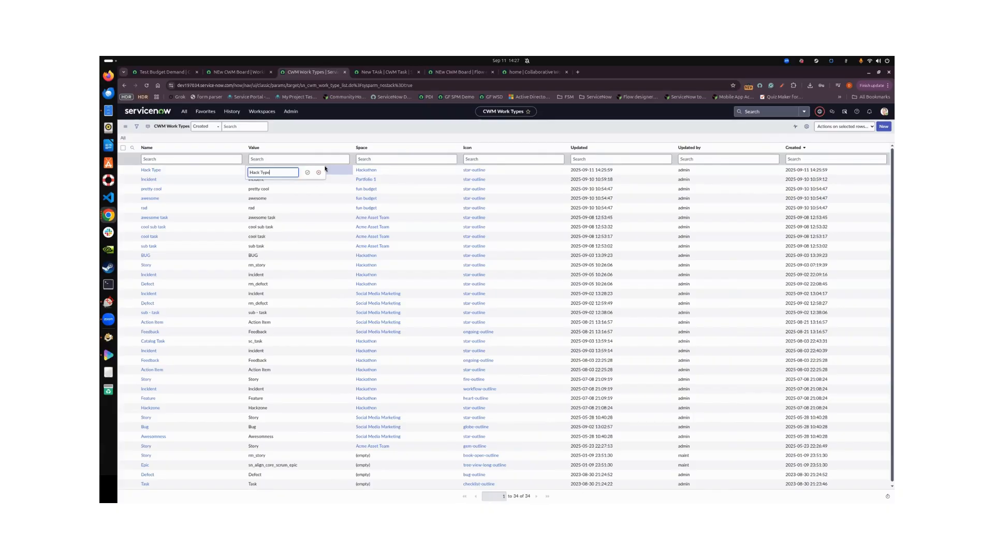
{"action": "left_click", "coordinate": [307, 172]}
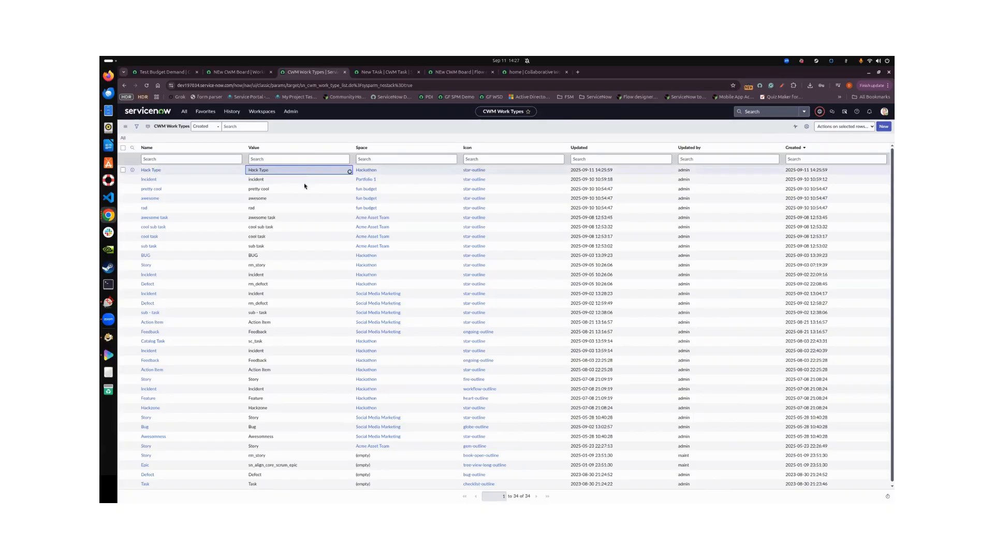
Step: Reload the Infrastructure provisioning and scaling through automation board, reopen the management of its work item types, and tick Hack Type
{"action": "left_click", "coordinate": [458, 72]}
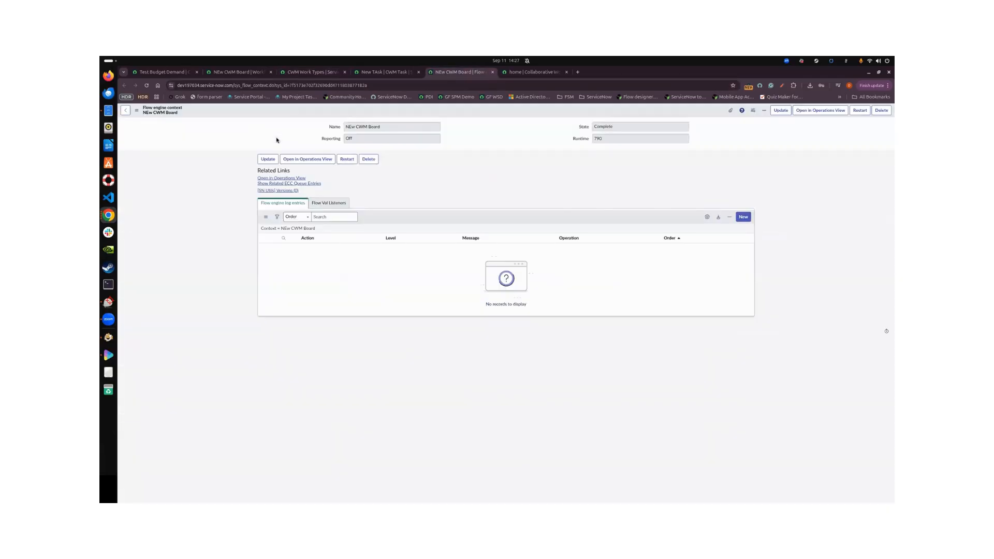
{"action": "left_click", "coordinate": [533, 72]}
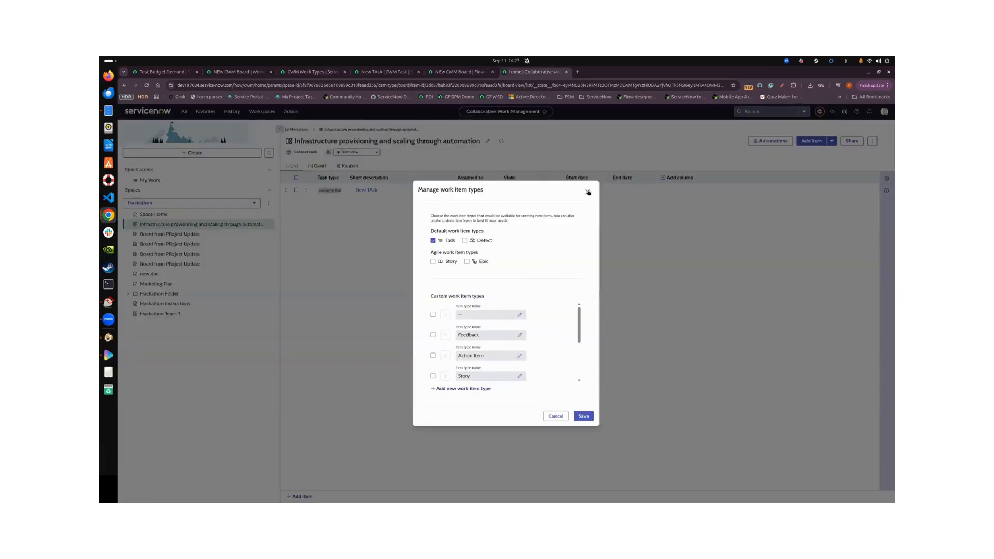
{"action": "left_click", "coordinate": [588, 192]}
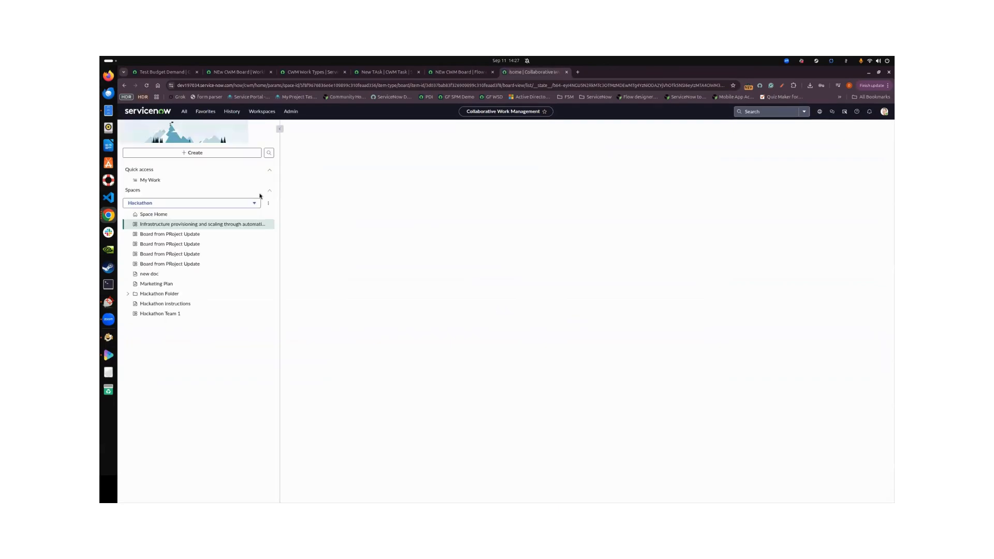
{"action": "left_click", "coordinate": [204, 228]}
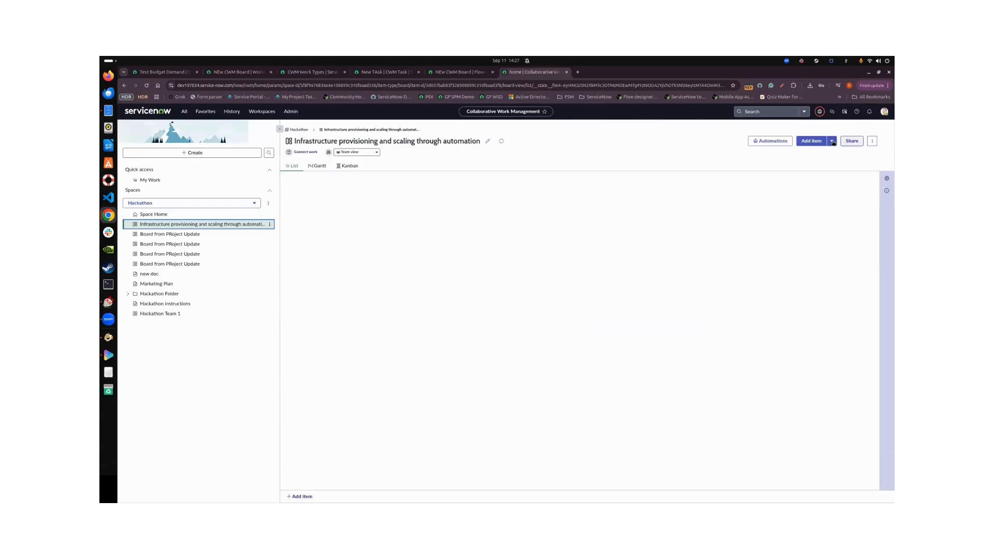
{"action": "left_click", "coordinate": [832, 141]}
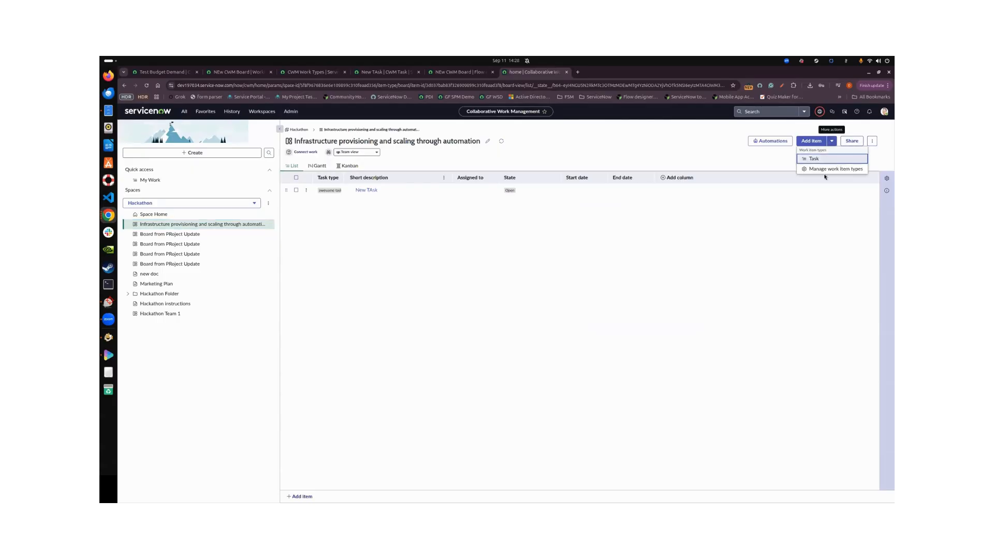
{"action": "left_click", "coordinate": [824, 170]}
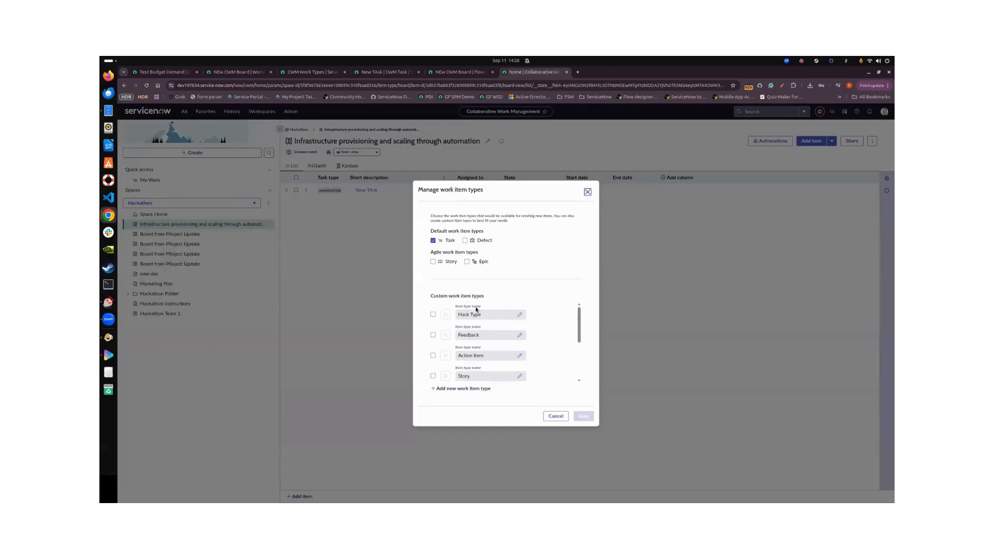
{"action": "left_click", "coordinate": [434, 314]}
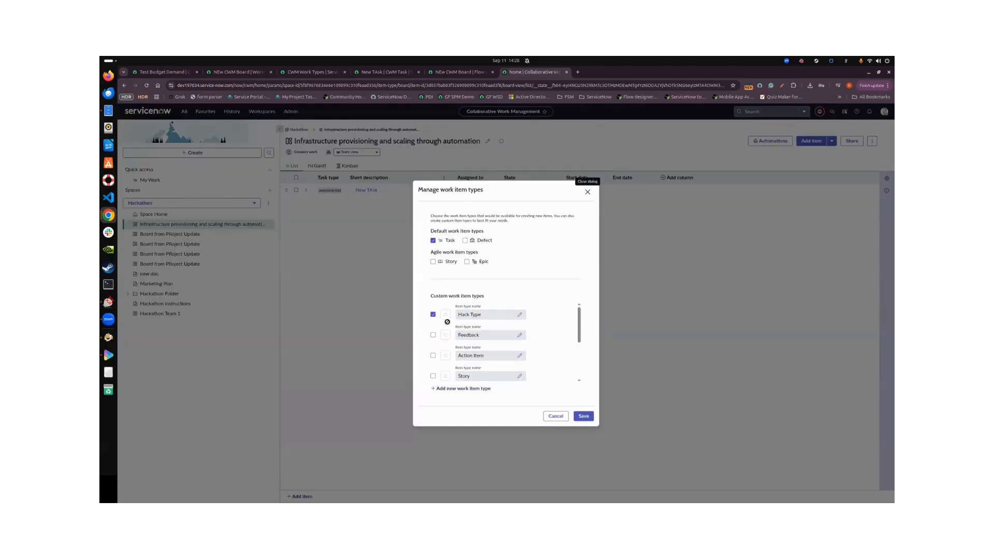
Step: Return to the NEw CWM Board flow and add the Value field to the Create CWM Work Type Record action
{"action": "left_click", "coordinate": [459, 73]}
{"action": "left_click", "coordinate": [386, 73]}
{"action": "left_click", "coordinate": [329, 73]}
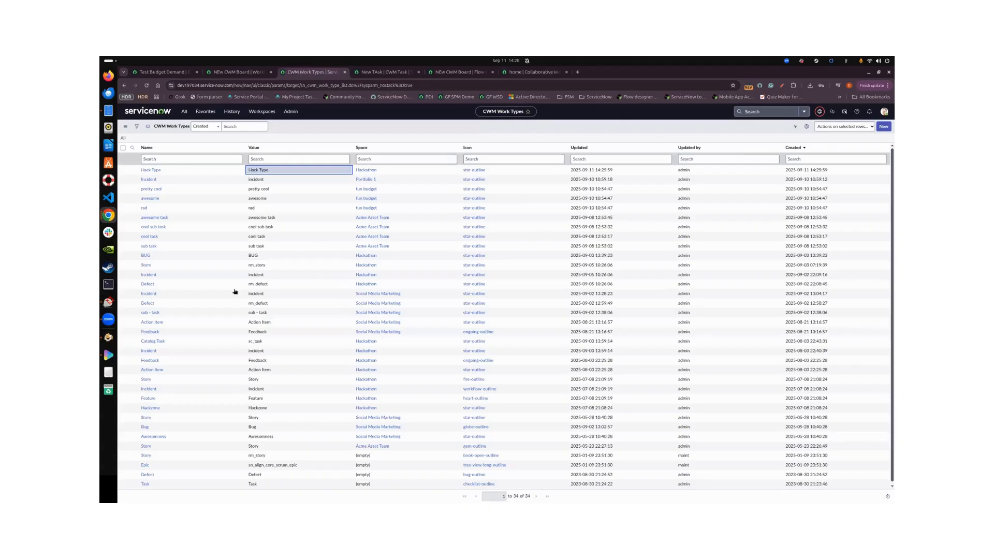
{"action": "key", "text": "ctrl+shift+Tab"}
{"action": "left_click", "coordinate": [243, 318]}
{"action": "type", "text": "vlaau"}
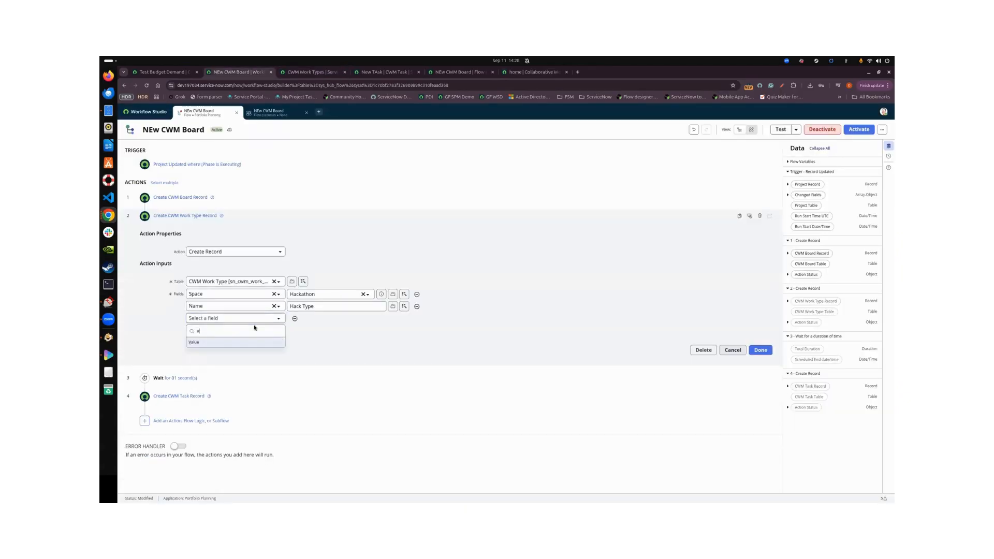
{"action": "key", "text": "BackSpace"}
{"action": "left_click", "coordinate": [228, 343]}
{"action": "left_click", "coordinate": [314, 317]}
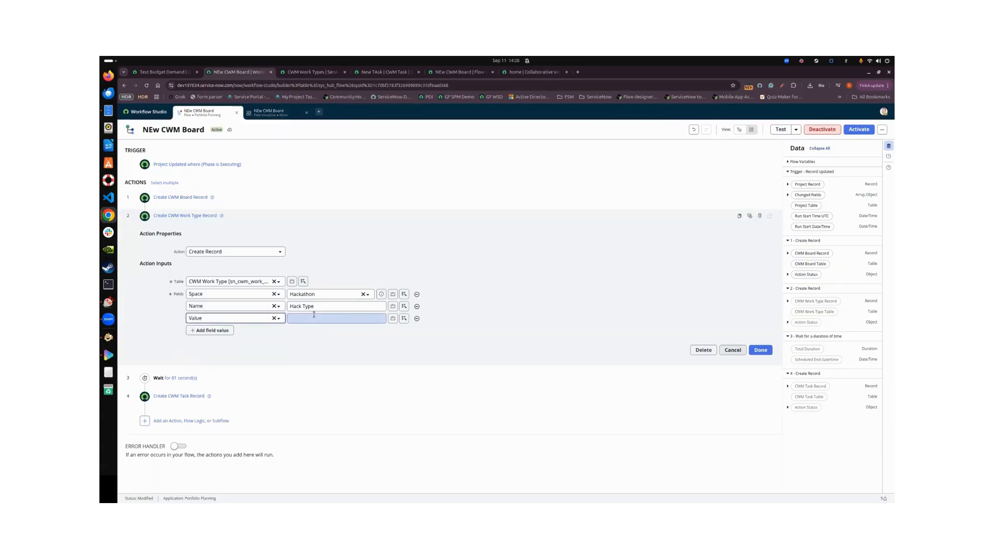
Step: Set the work type's Name to Cool New Type with its Value filled in, and open the Create CWM Task Record action
{"action": "left_click_drag", "start_coordinate": [327, 307], "coordinate": [288, 307]}
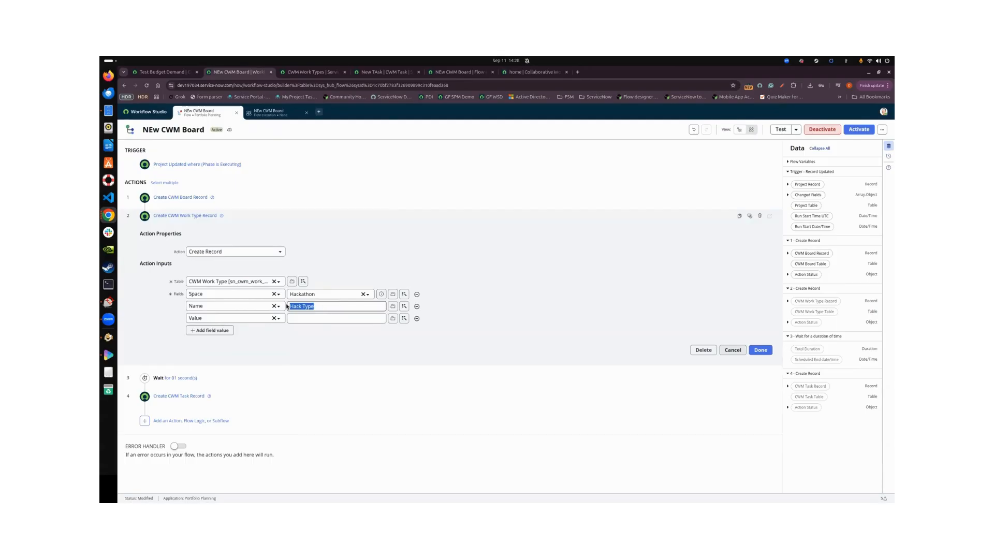
{"action": "type", "text": "Cool New Type"}
{"action": "left_click", "coordinate": [310, 317]}
{"action": "left_click", "coordinate": [279, 214]}
{"action": "left_click", "coordinate": [228, 255]}
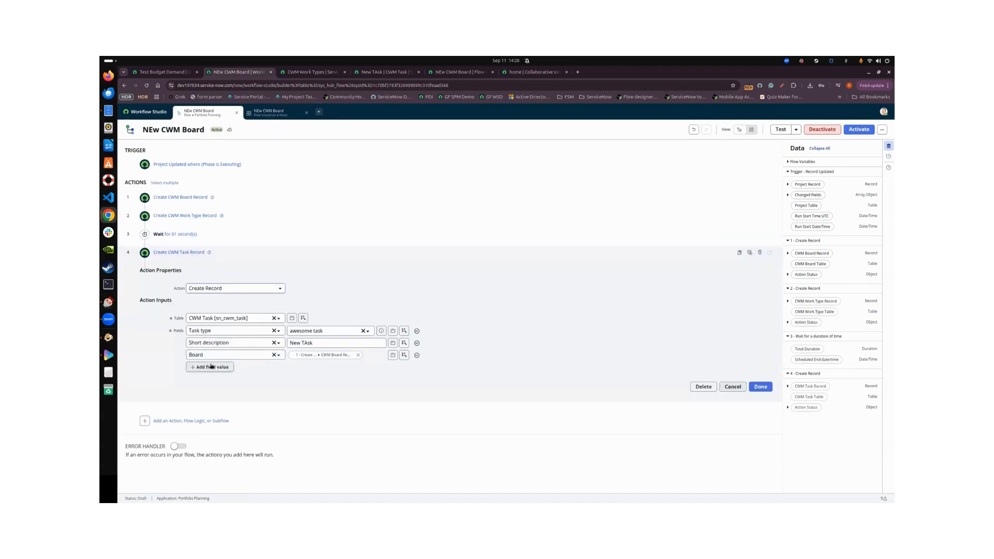
{"action": "left_click", "coordinate": [218, 367]}
{"action": "left_click", "coordinate": [335, 332]}
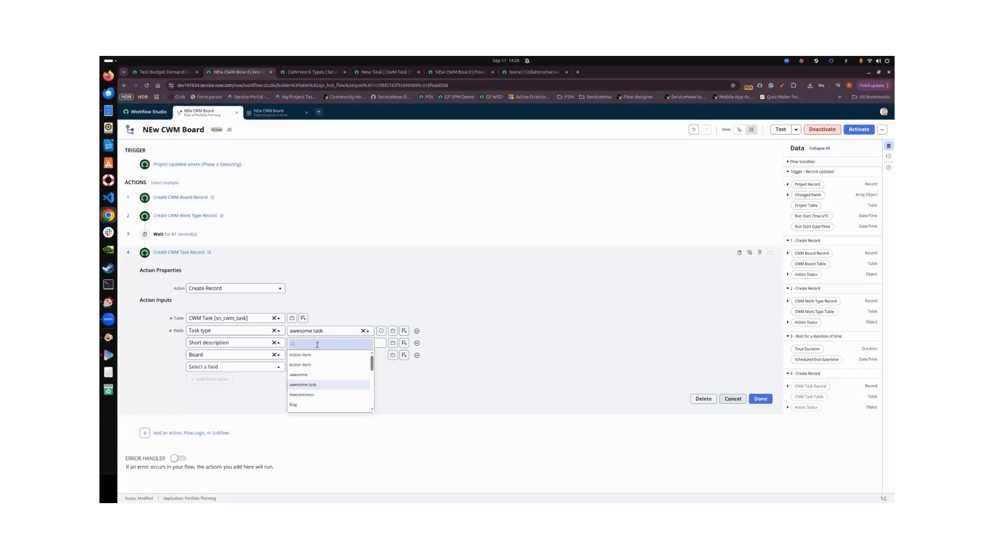
{"action": "type", "text": "aw"}
{"action": "key", "text": "BackSpace"}
{"action": "key", "text": "BackSpace"}
{"action": "left_click", "coordinate": [498, 361]}
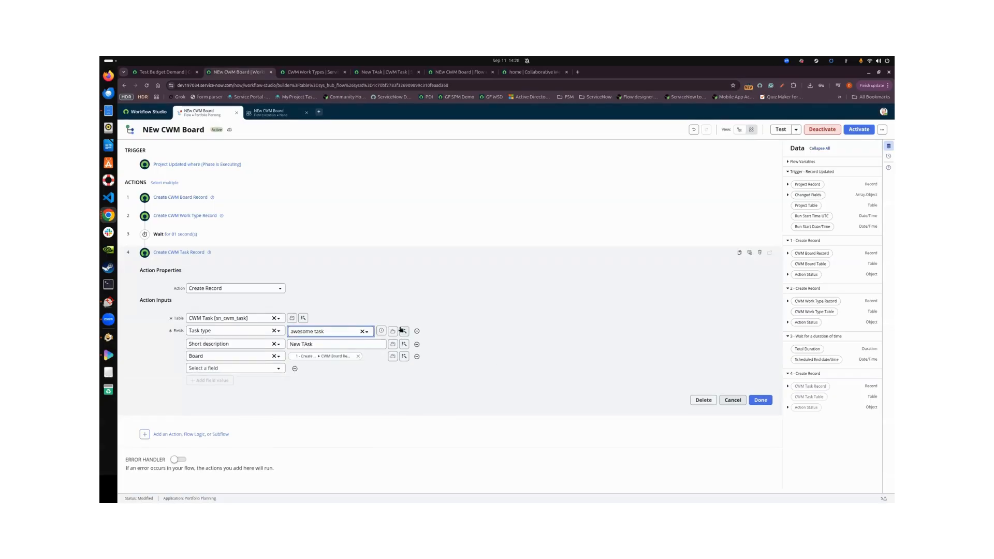
Step: Set the task's Task type to the CWM Work Type Record from step 2, and activate the flow
{"action": "left_click", "coordinate": [404, 331]}
{"action": "left_click", "coordinate": [406, 374]}
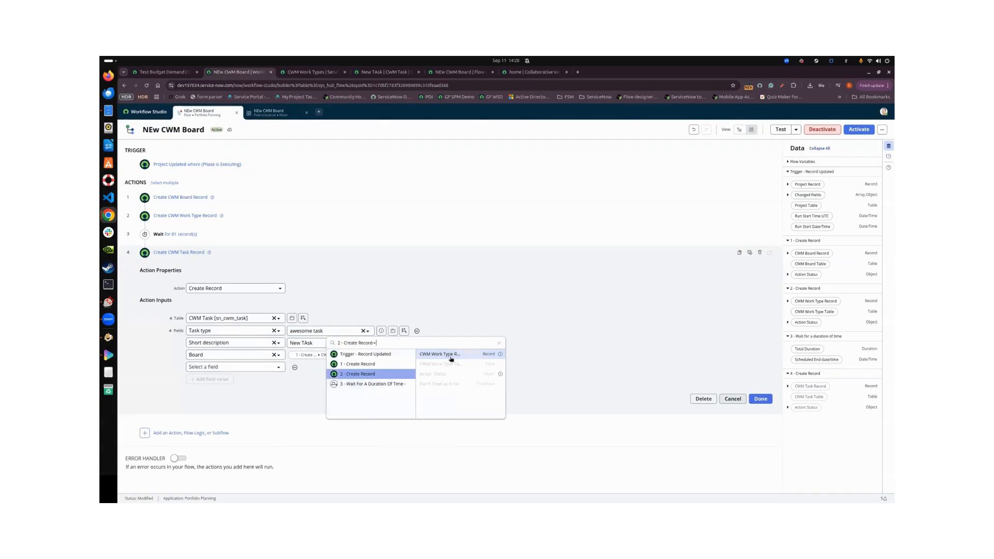
{"action": "left_click", "coordinate": [439, 355]}
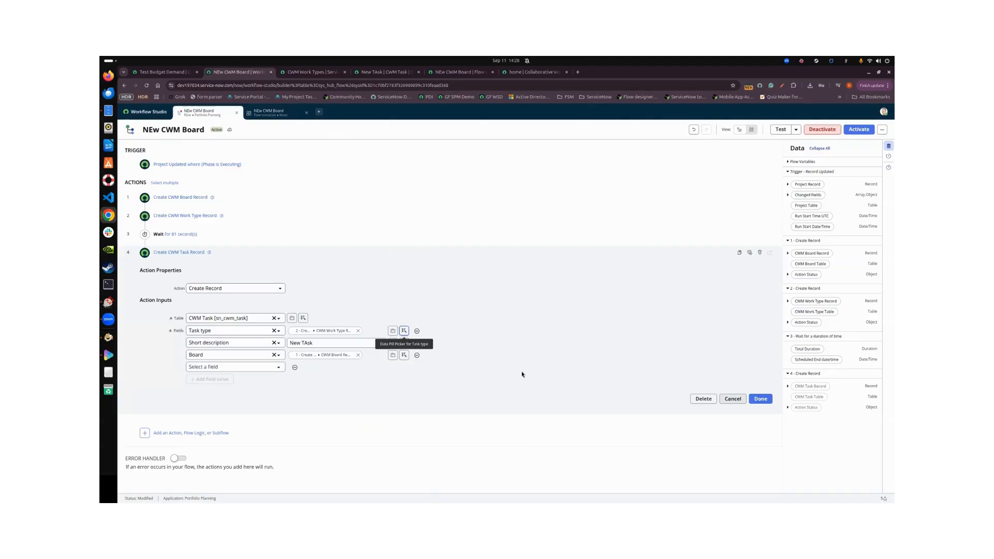
{"action": "left_click", "coordinate": [759, 398]}
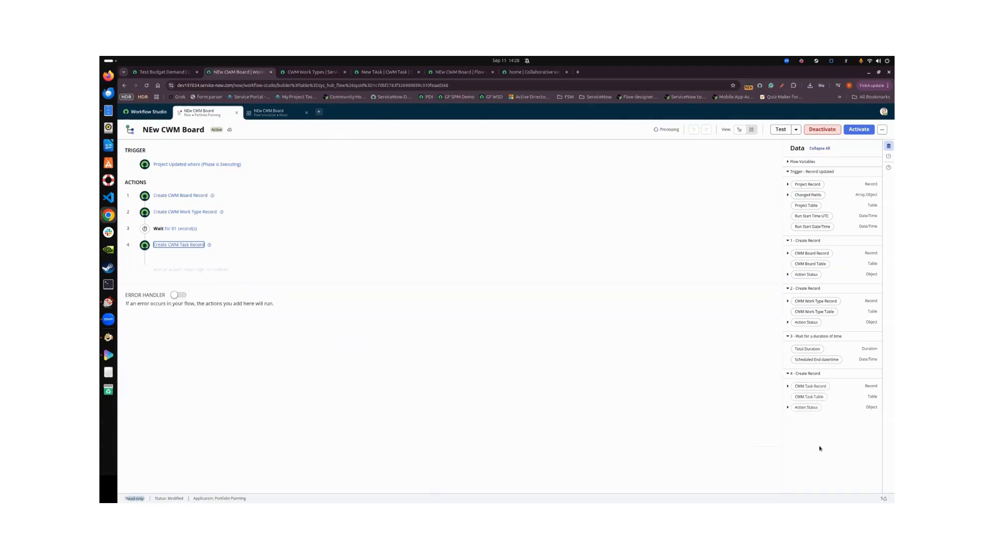
{"action": "left_click", "coordinate": [859, 130]}
{"action": "left_click", "coordinate": [576, 194]}
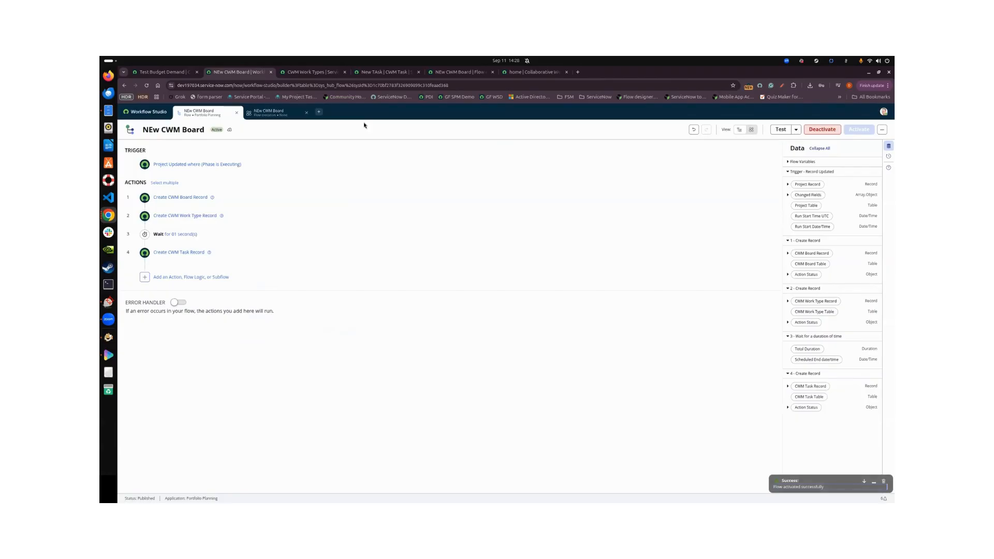
Step: Go back to the board, dismiss the work item types dialog without saving, and open the Project Workspace
{"action": "left_click", "coordinate": [459, 72]}
{"action": "key", "text": "ctrl+Tab"}
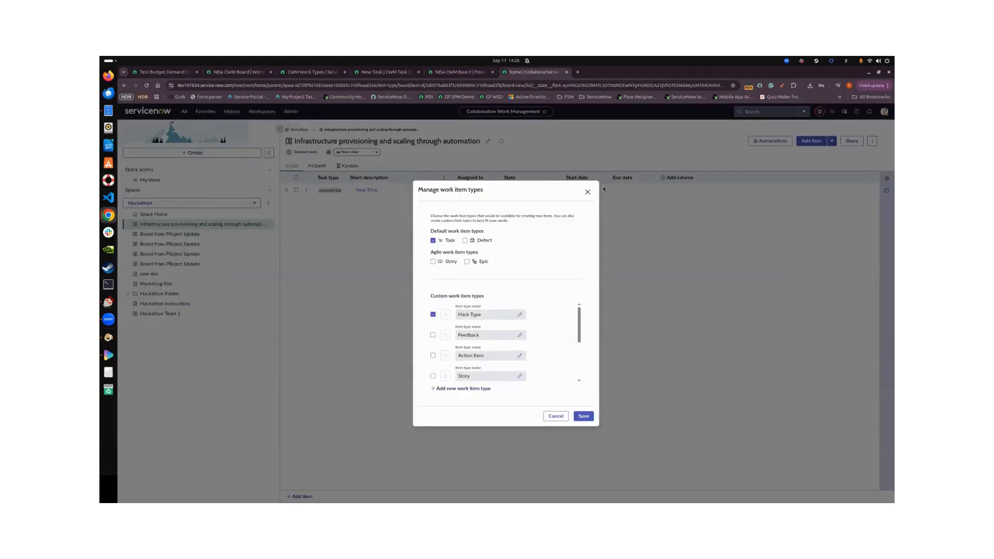
{"action": "left_click", "coordinate": [588, 192]}
{"action": "left_click", "coordinate": [258, 113]}
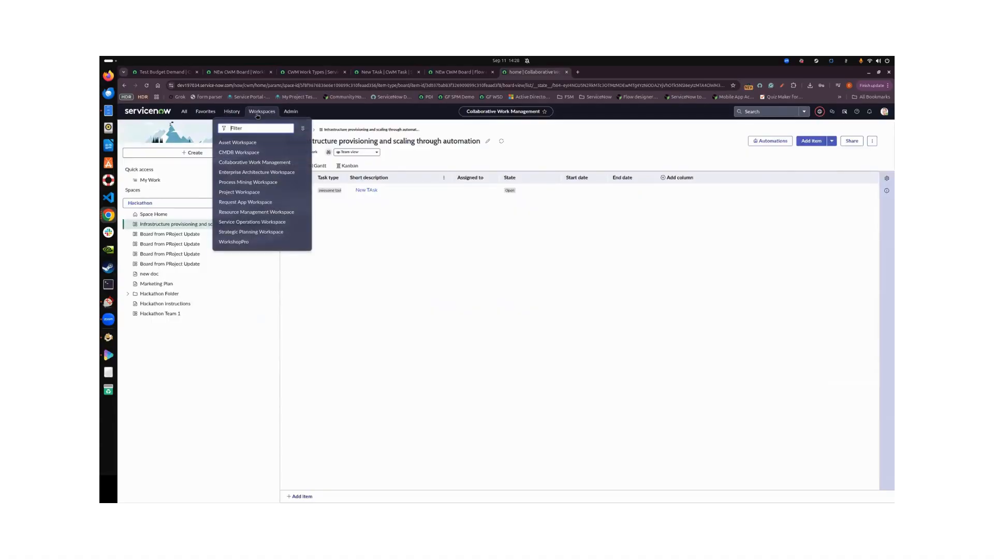
{"action": "left_click", "coordinate": [240, 192]}
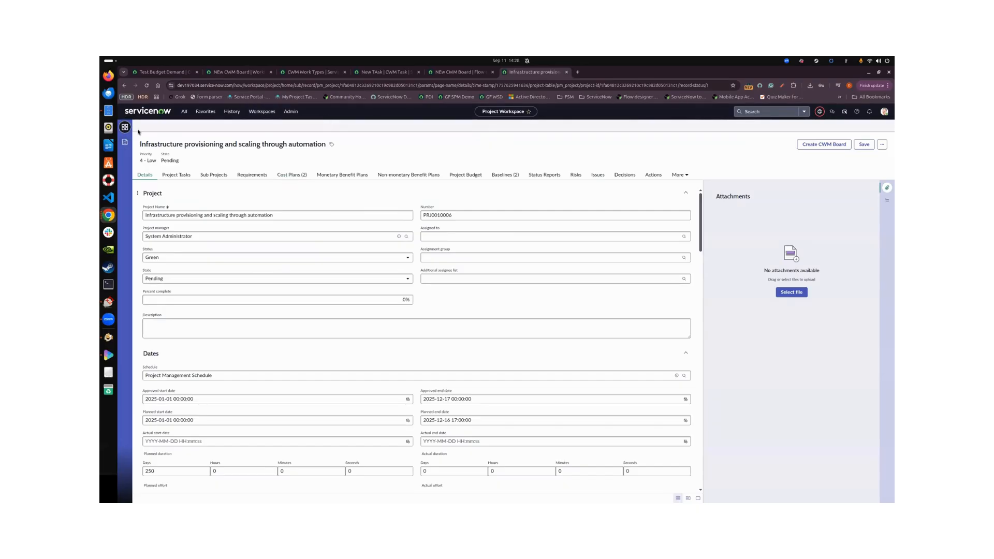
Step: Reload the Project Workspace from the home page and open the FY25 Internal Transfer (Transitions) project from the projects list
{"action": "left_click", "coordinate": [148, 112]}
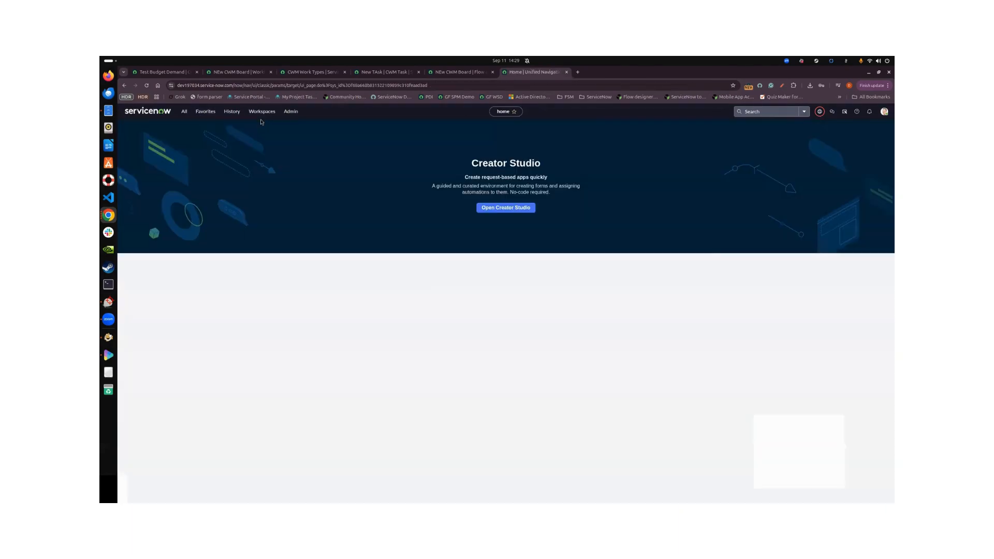
{"action": "left_click", "coordinate": [262, 112]}
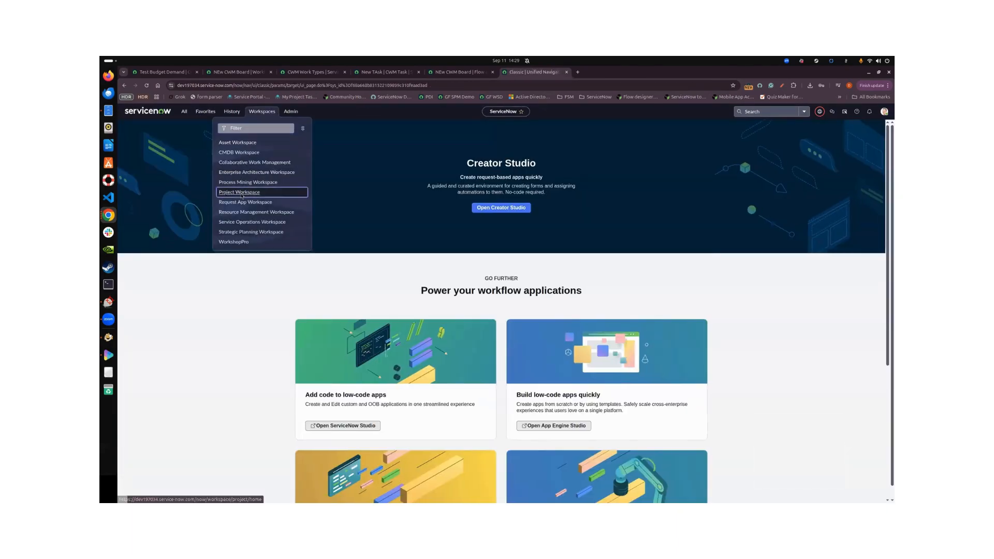
{"action": "left_click", "coordinate": [242, 193]}
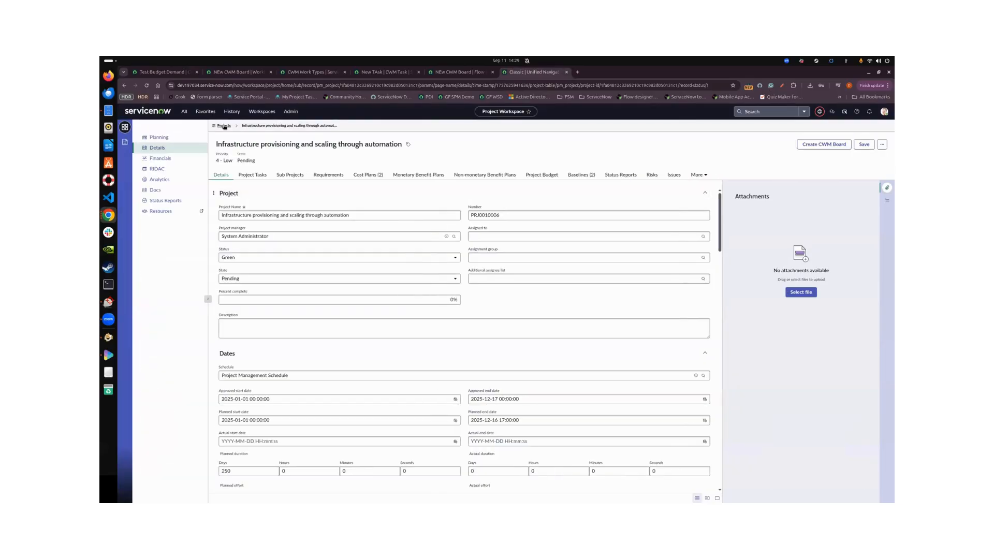
{"action": "left_click", "coordinate": [224, 125]}
{"action": "scroll", "coordinate": [307, 385], "scroll_direction": "down", "scroll_amount": 5}
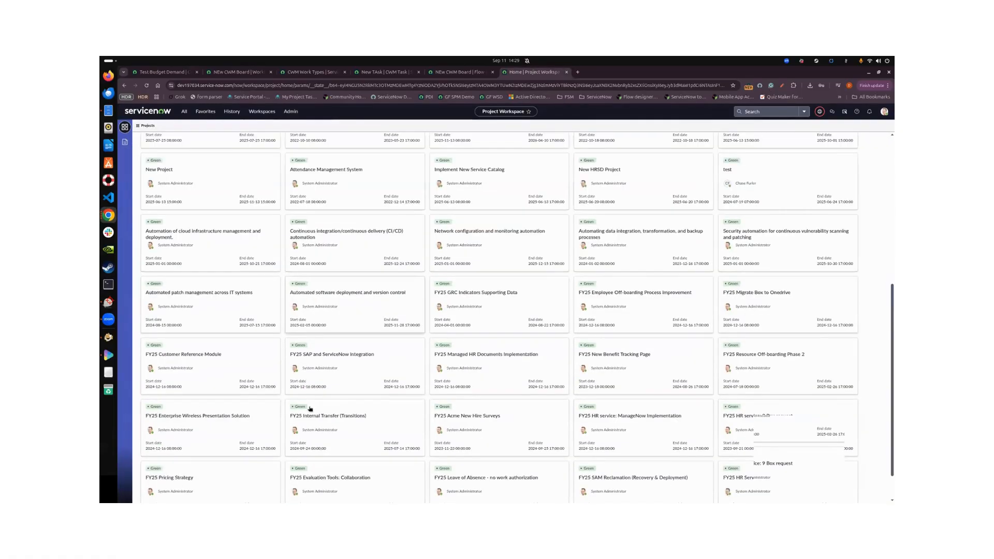
{"action": "left_click", "coordinate": [348, 373]}
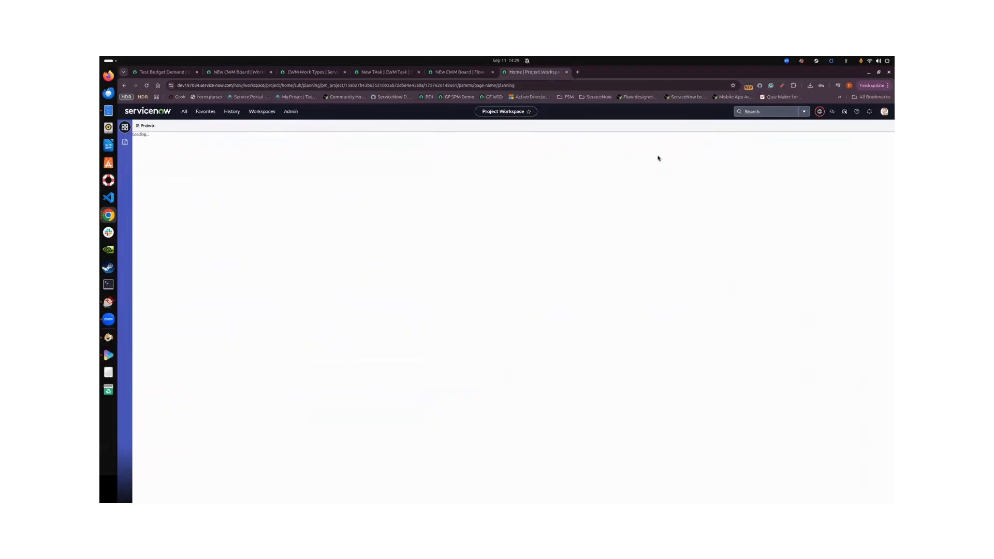
Step: Set the Phase in the FY25 Internal Transfer (Transitions) project's details to Executing
{"action": "left_click", "coordinate": [160, 148]}
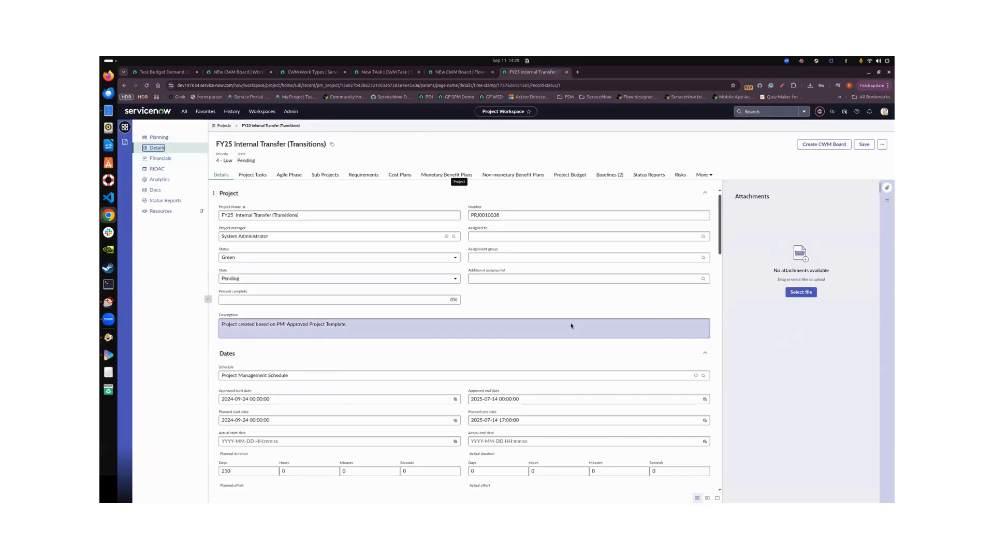
{"action": "scroll", "coordinate": [573, 326], "scroll_direction": "down", "scroll_amount": 5}
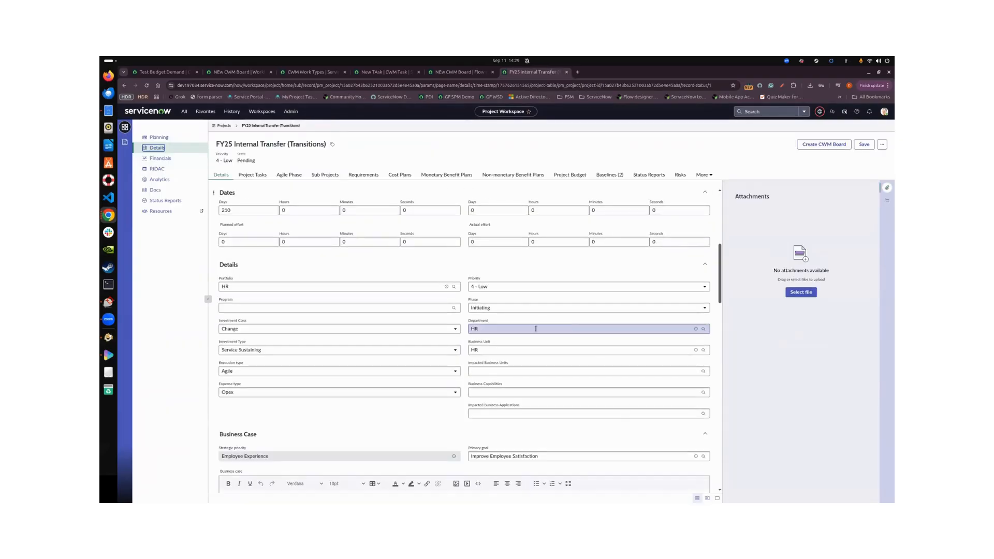
{"action": "left_click", "coordinate": [517, 308]}
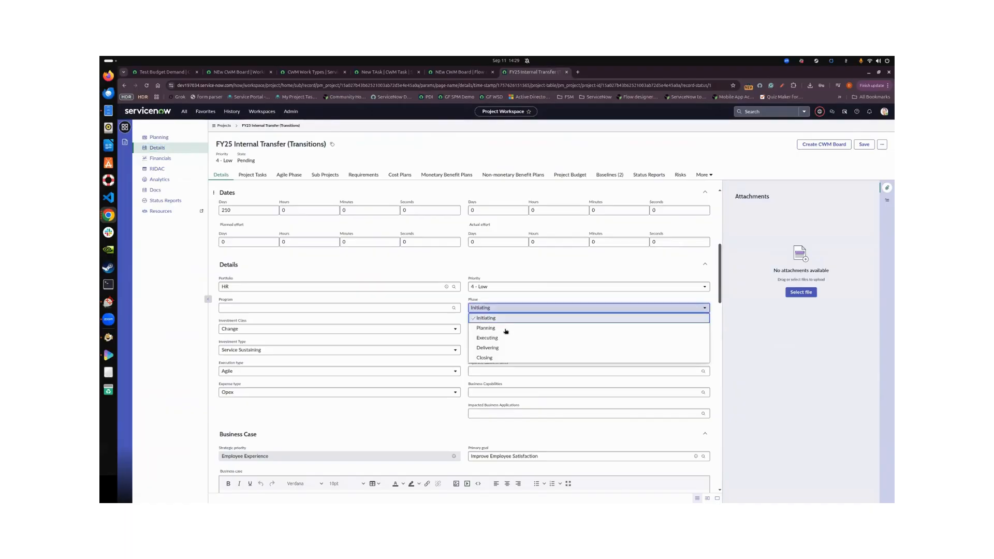
{"action": "left_click", "coordinate": [564, 336]}
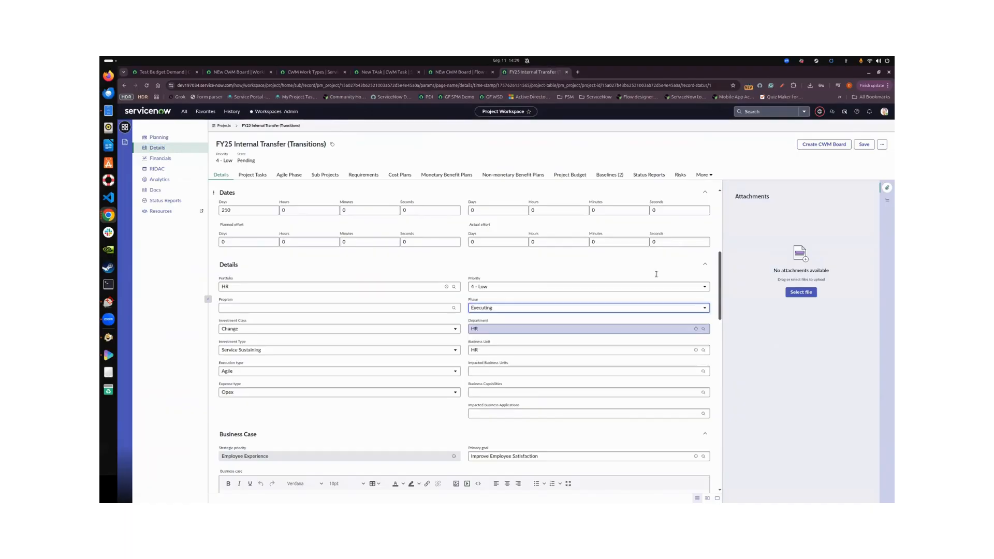
Step: Save the FY25 Internal Transfer (Transitions) project with its new phase
{"action": "left_click", "coordinate": [871, 146]}
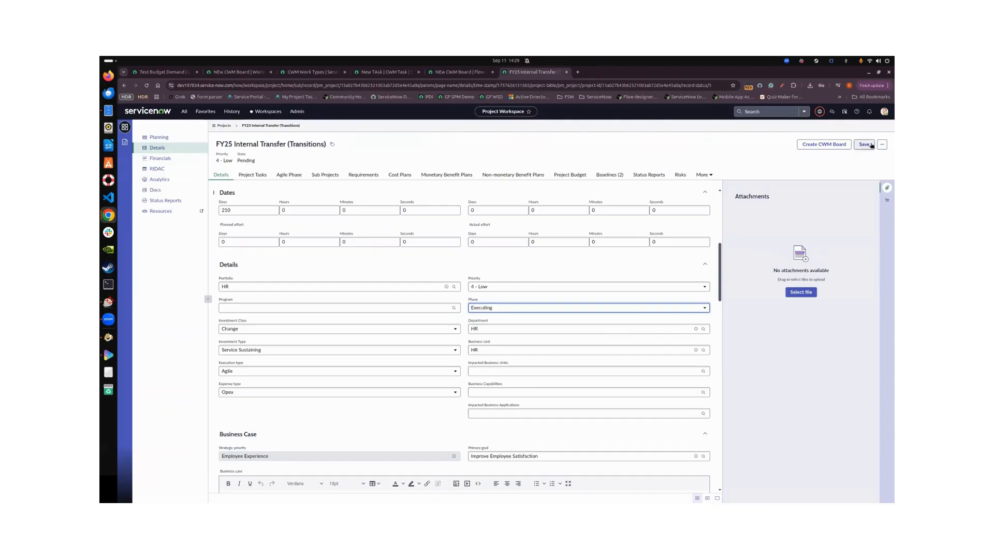
{"action": "left_click", "coordinate": [872, 146]}
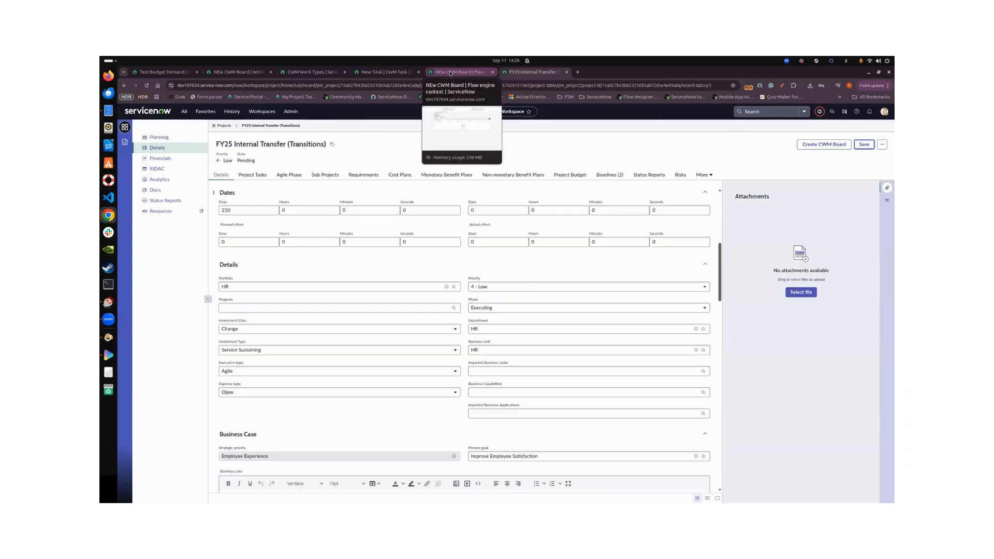
{"action": "left_click", "coordinate": [451, 73]}
{"action": "left_click", "coordinate": [506, 73]}
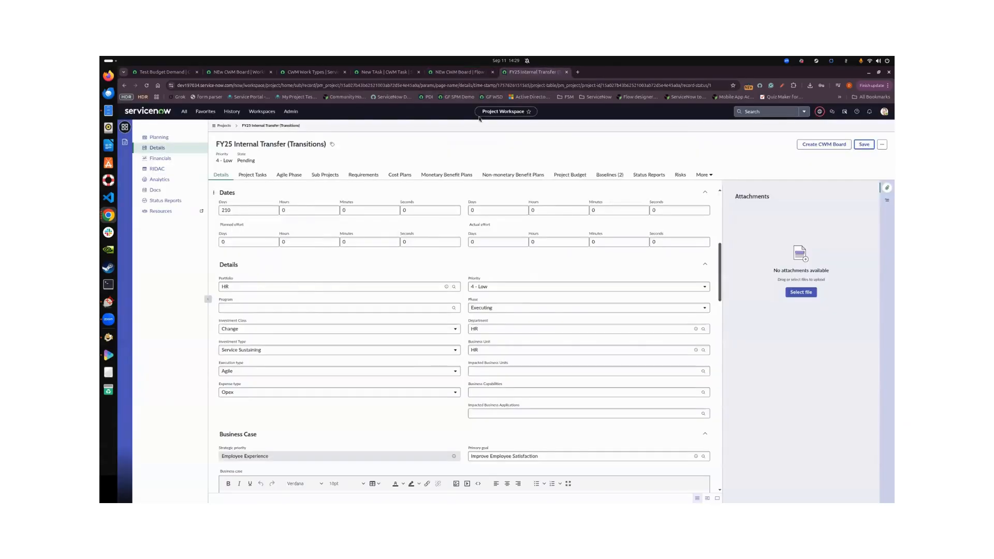
{"action": "left_click", "coordinate": [385, 72]}
{"action": "left_click", "coordinate": [457, 73]}
{"action": "left_click", "coordinate": [532, 72]}
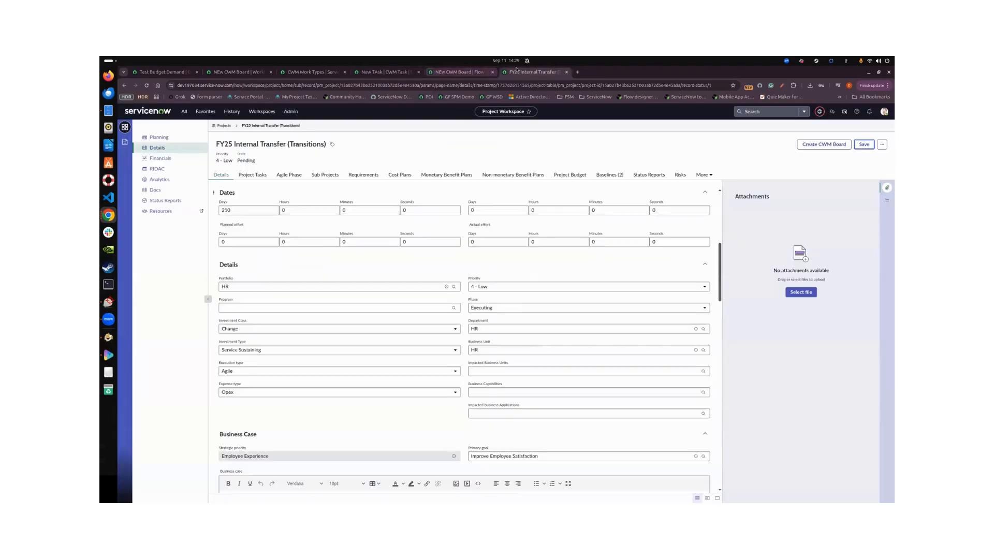
Step: Go to the Collaborative Work Management workspace, reload it, and open the FY25 Internal Transfer (Transitions) board in the Hackathon space
{"action": "left_click", "coordinate": [261, 112]}
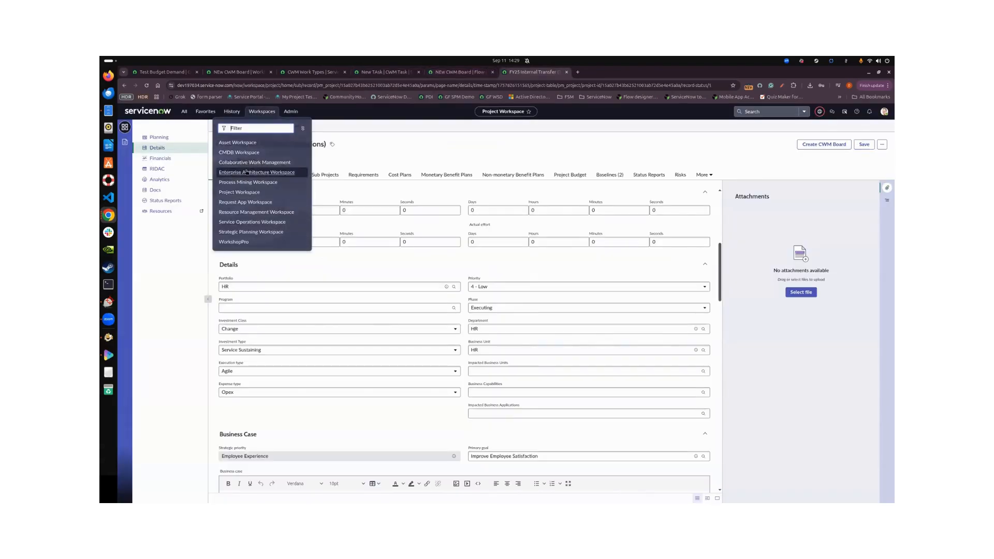
{"action": "left_click", "coordinate": [254, 162]}
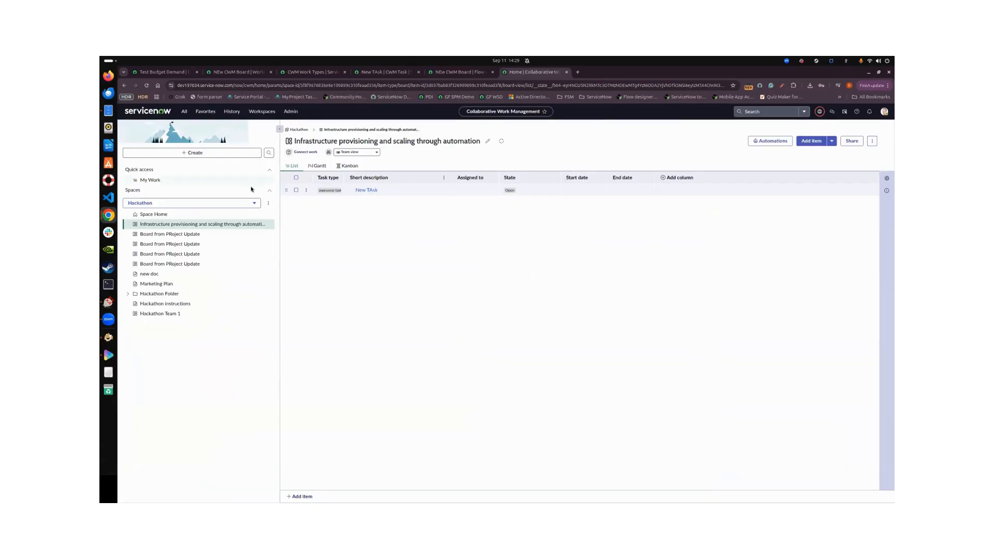
{"action": "left_click", "coordinate": [147, 86]}
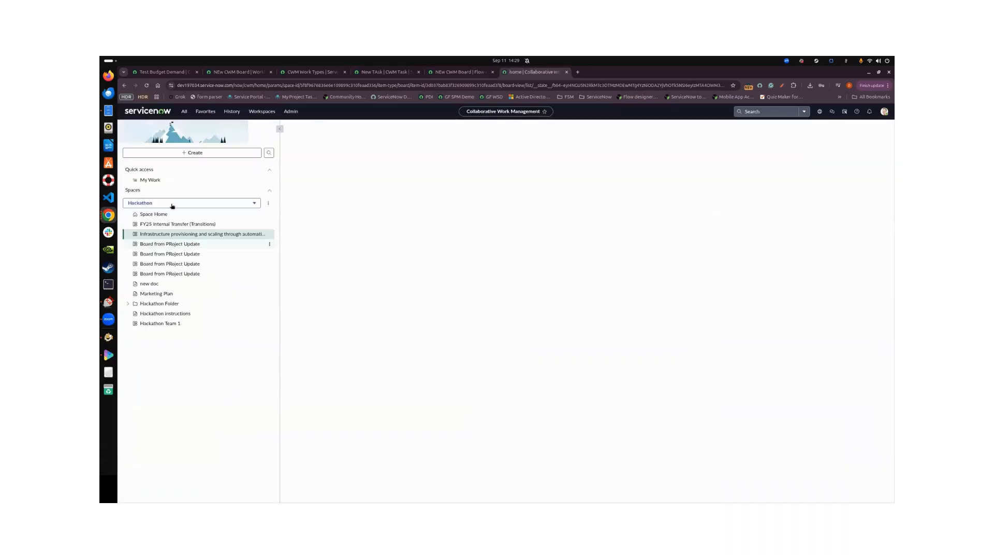
{"action": "left_click", "coordinate": [203, 224]}
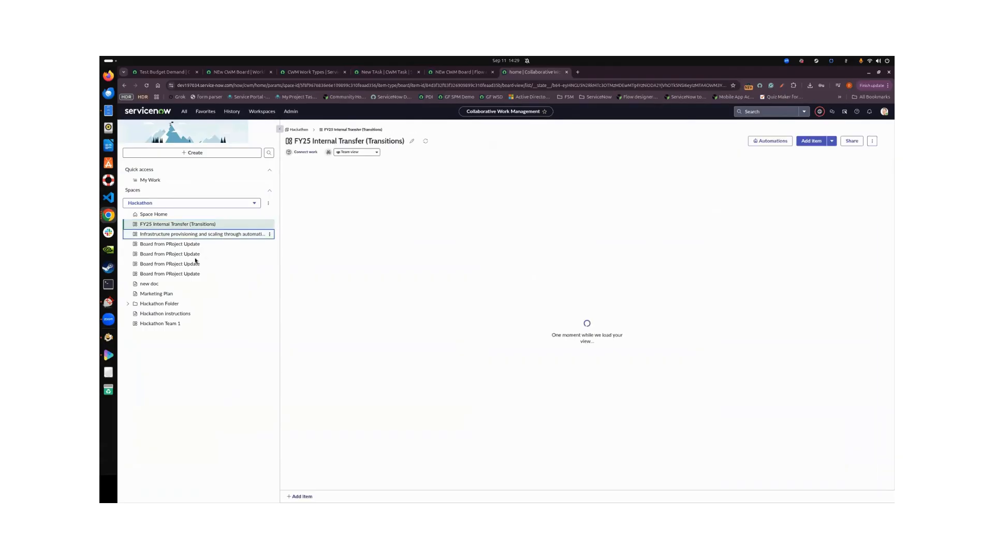
{"action": "left_click", "coordinate": [196, 226]}
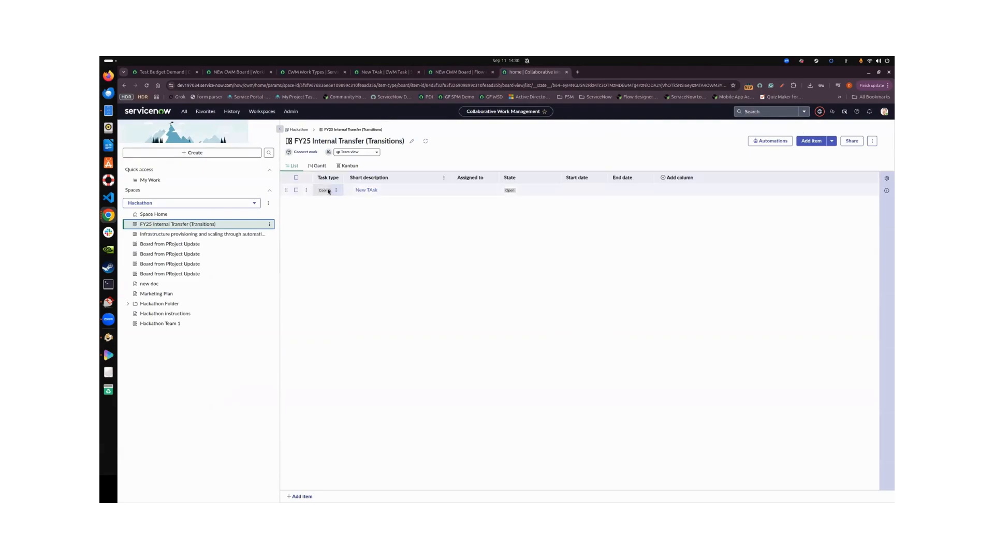
Step: Enable the Cool New Type custom work item type for the board, save, and check the item types available for adding
{"action": "left_click", "coordinate": [835, 143]}
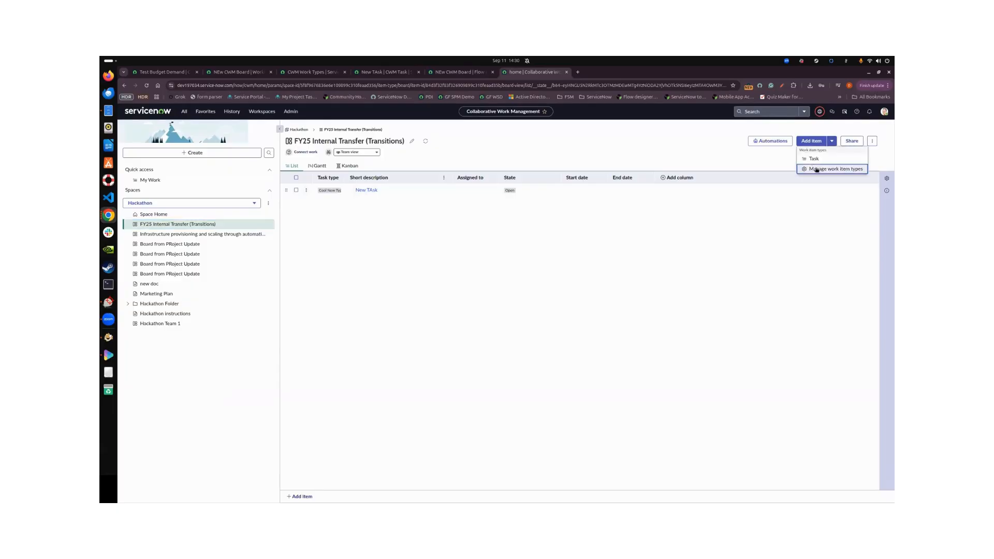
{"action": "left_click", "coordinate": [817, 170]}
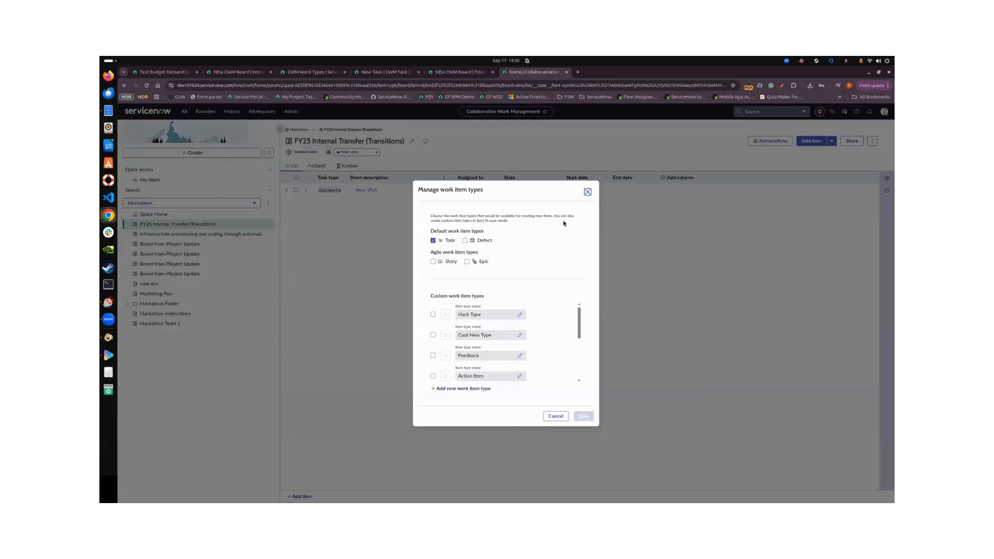
{"action": "left_click", "coordinate": [433, 335]}
{"action": "left_click", "coordinate": [584, 417]}
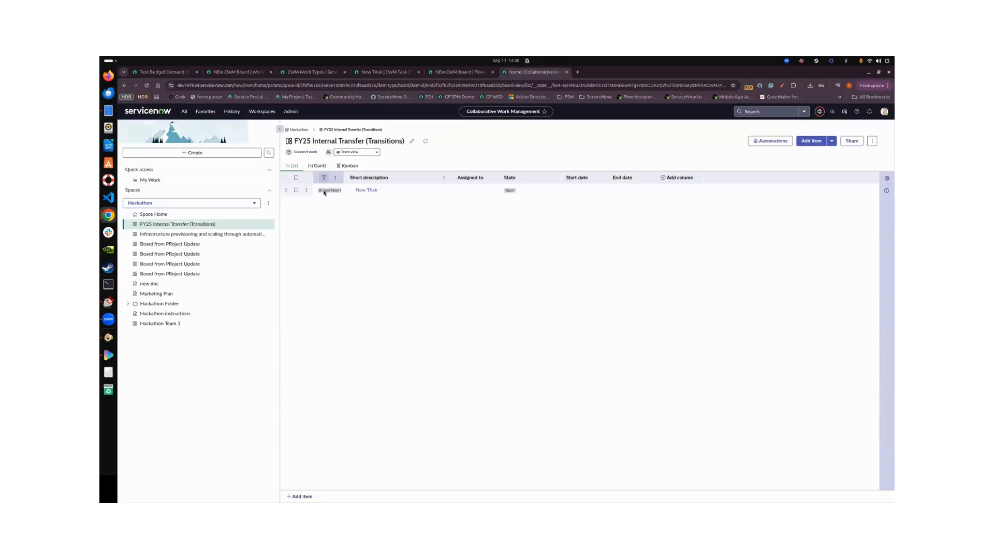
{"action": "left_click", "coordinate": [831, 141]}
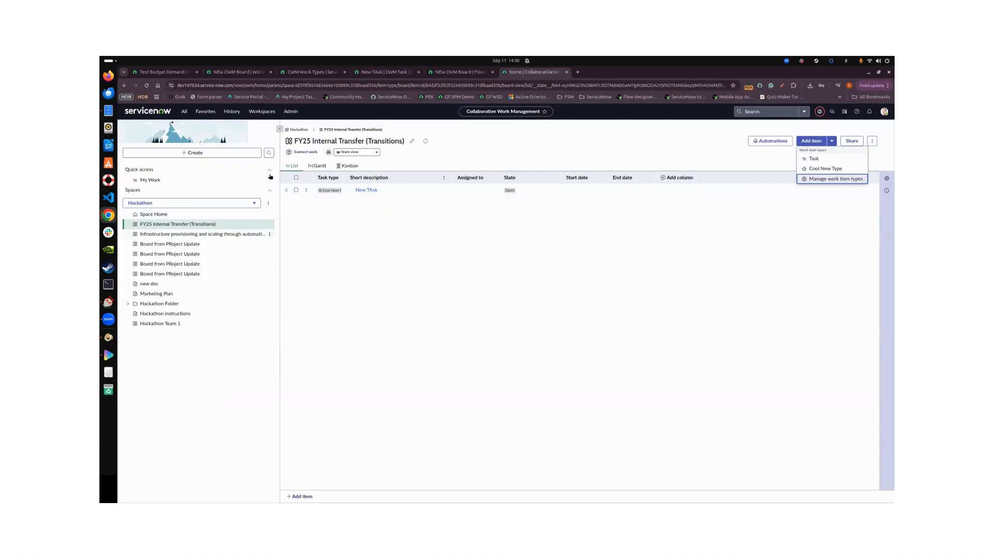
Step: Return to the NEw CWM Board flow in Workflow Studio
{"action": "left_click", "coordinate": [389, 73]}
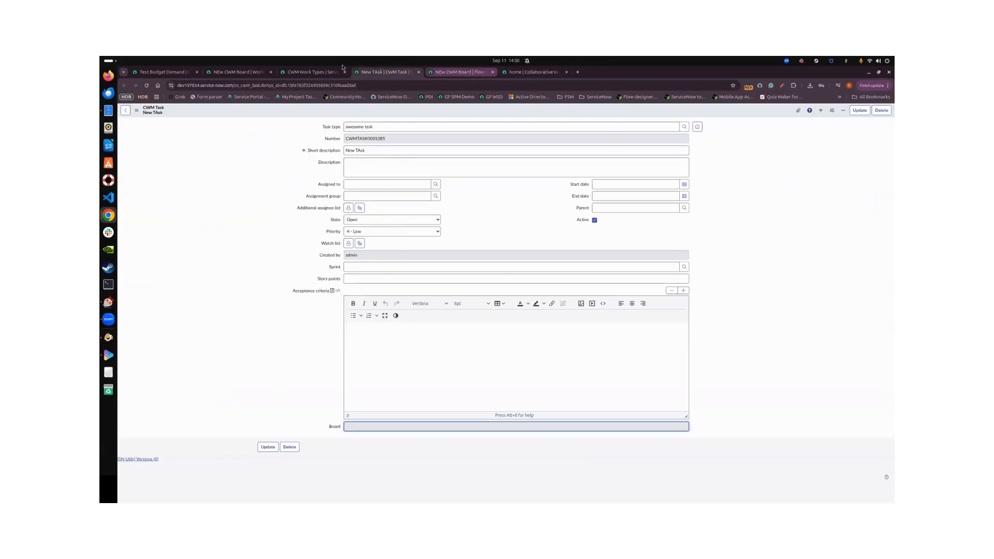
{"action": "left_click", "coordinate": [324, 72]}
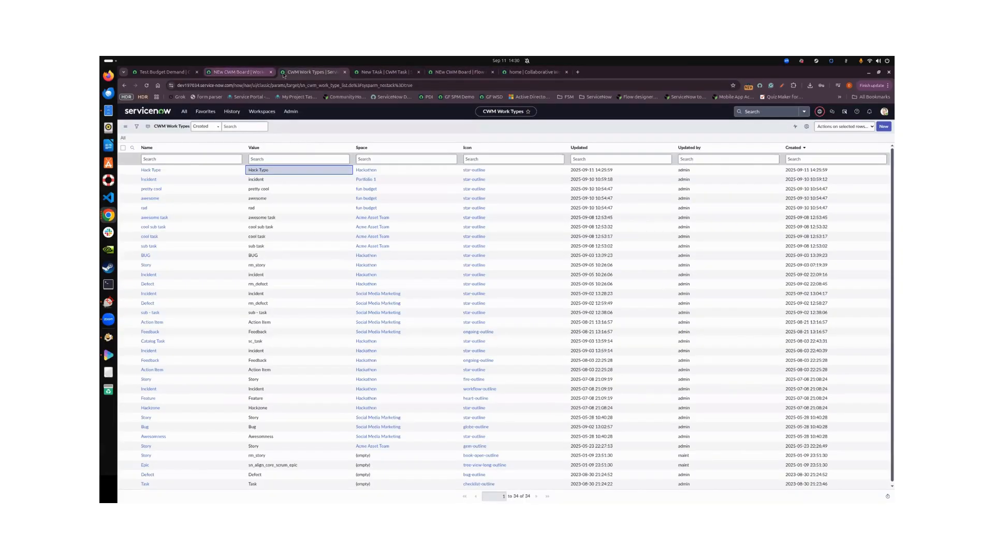
{"action": "left_click", "coordinate": [229, 71]}
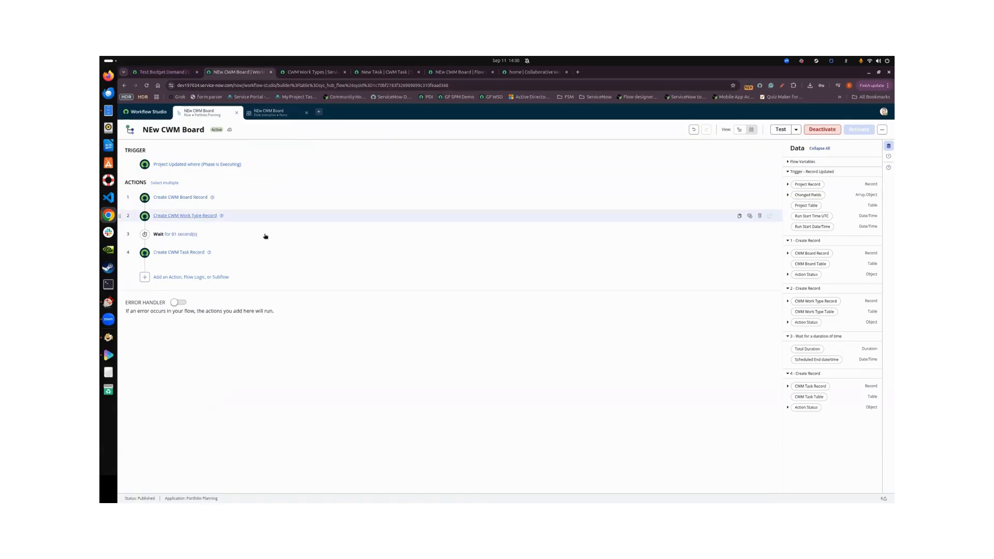
{"action": "left_click", "coordinate": [145, 226]}
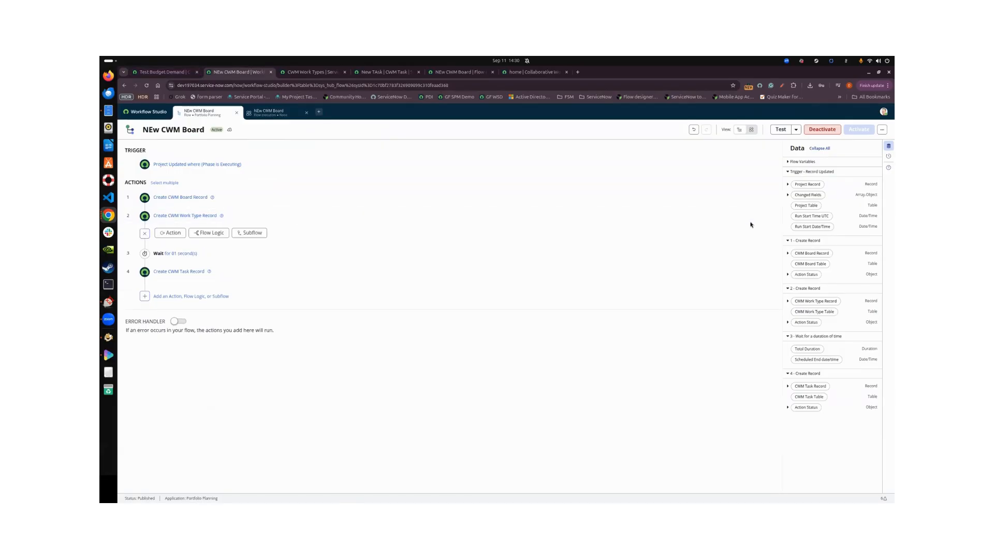
{"action": "left_click", "coordinate": [144, 233]}
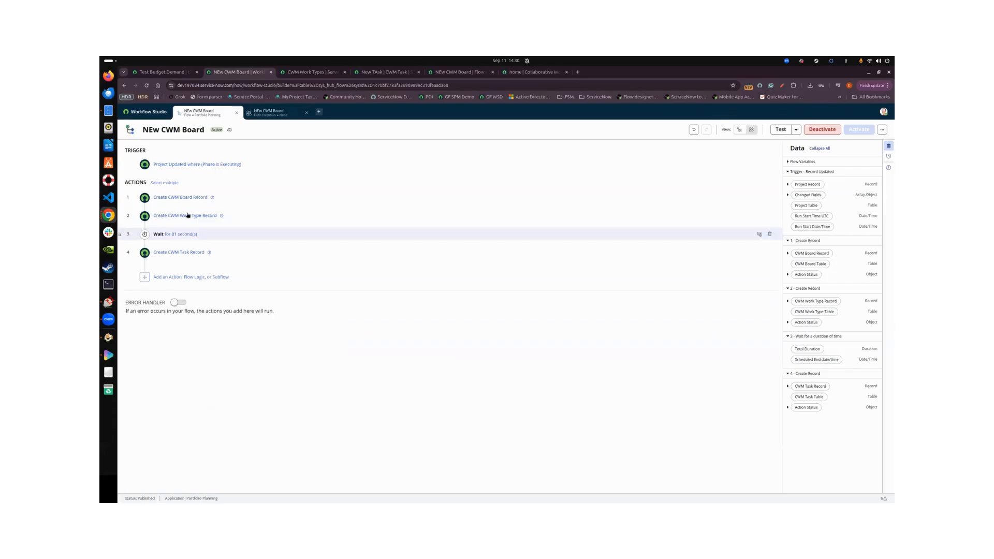
{"action": "left_click", "coordinate": [145, 227]}
{"action": "left_click", "coordinate": [173, 233]}
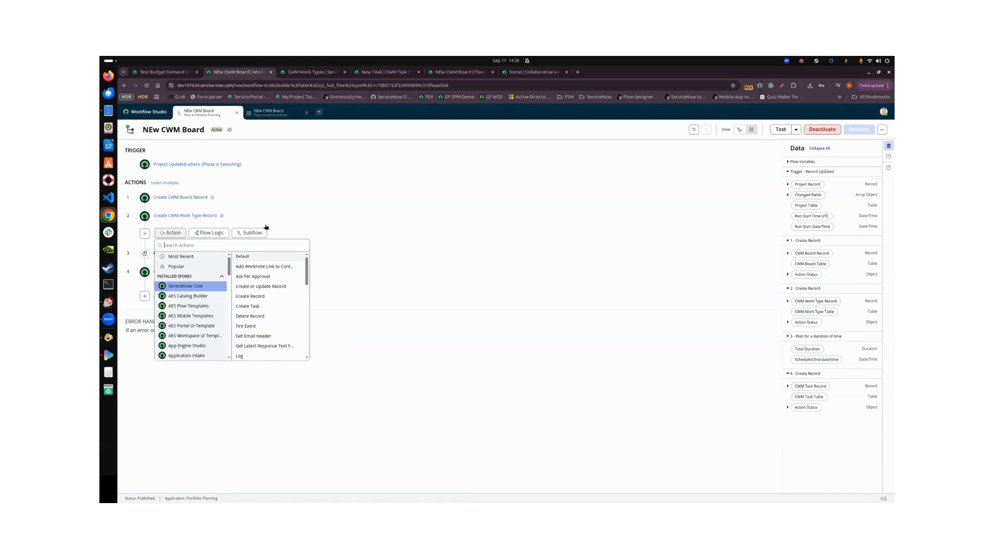
{"action": "left_click", "coordinate": [312, 220]}
Step: Duplicate the flow's Create CWM Work Type Record action and open the copy's settings
{"action": "left_click", "coordinate": [728, 216]}
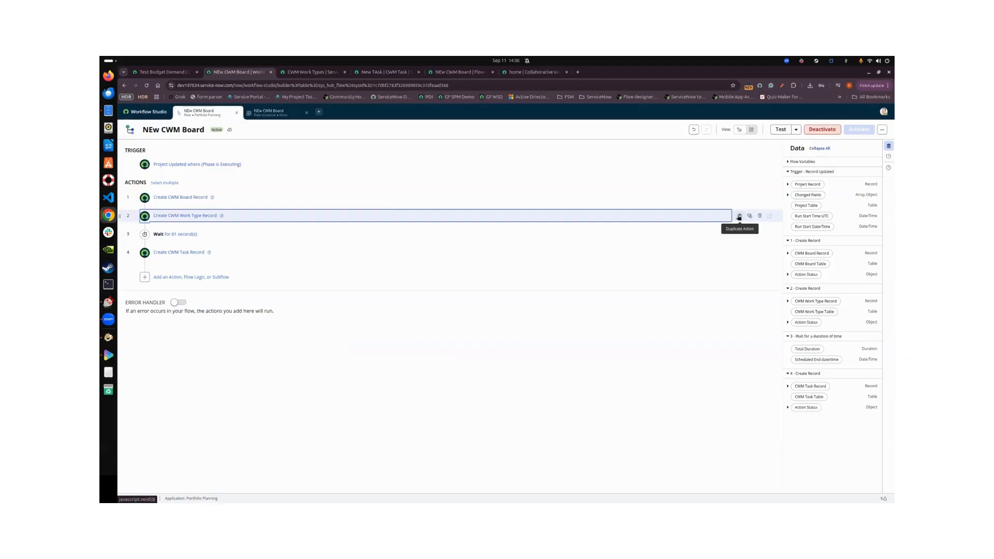
{"action": "left_click", "coordinate": [740, 216]}
{"action": "left_click", "coordinate": [195, 233]}
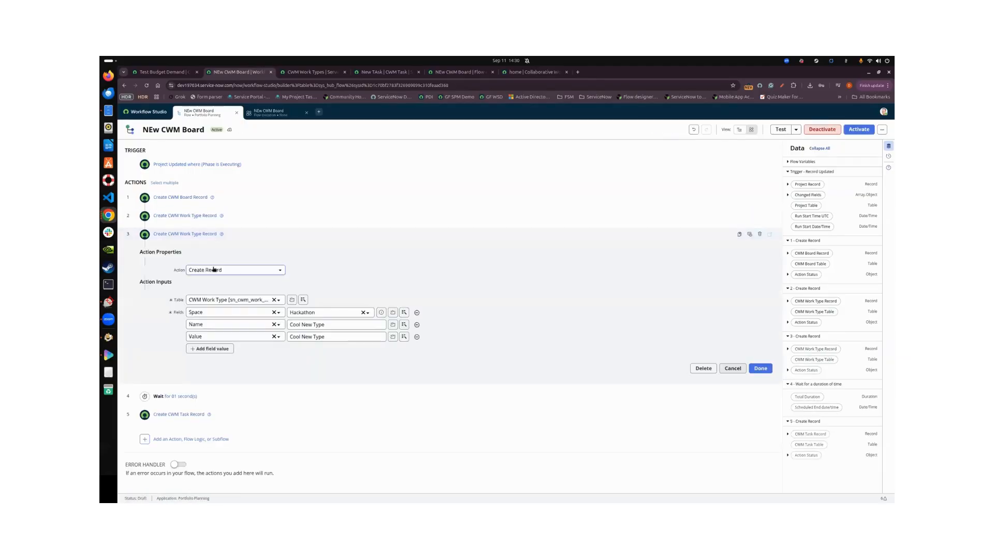
Step: Search the copied action's table choices for sn_cwm_, look through the matching CWM tables, and leave the list without choosing one
{"action": "left_click", "coordinate": [241, 310]}
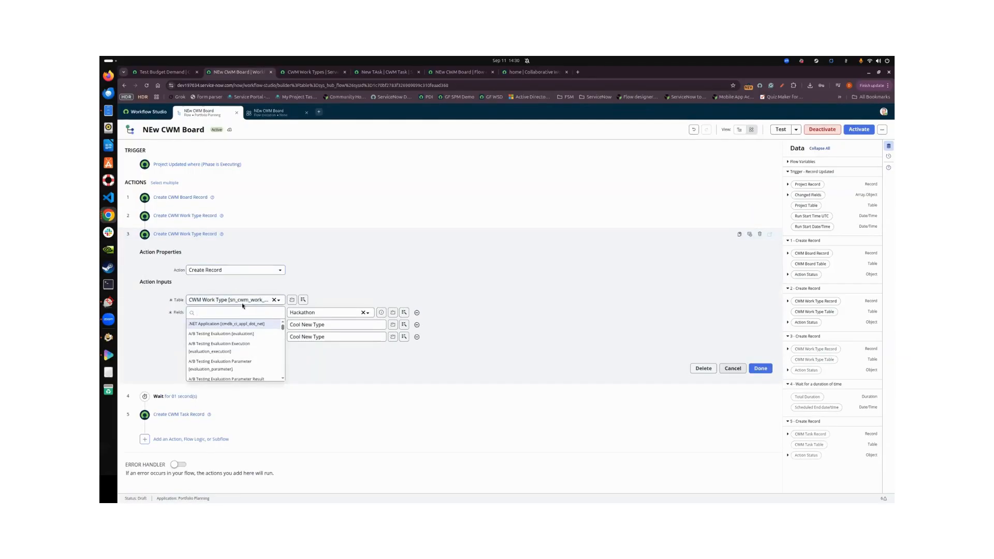
{"action": "type", "text": "sn_cwm_"}
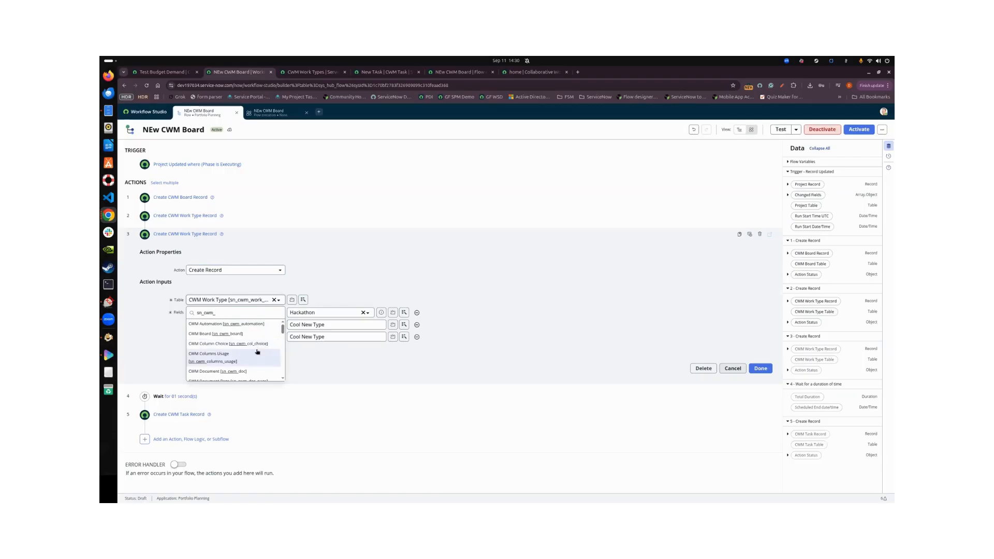
{"action": "scroll", "coordinate": [248, 347], "scroll_direction": "down", "scroll_amount": 1}
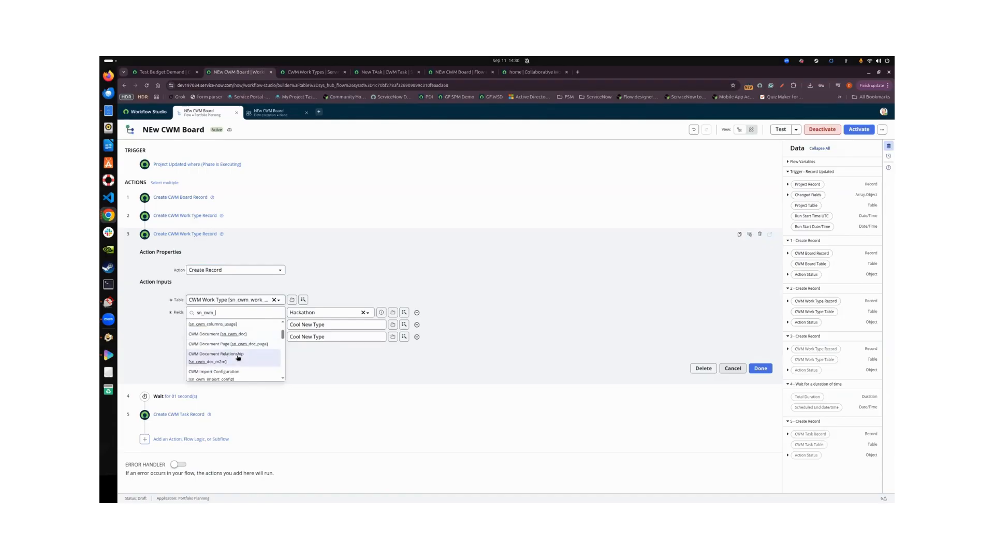
{"action": "scroll", "coordinate": [244, 352], "scroll_direction": "down", "scroll_amount": 2}
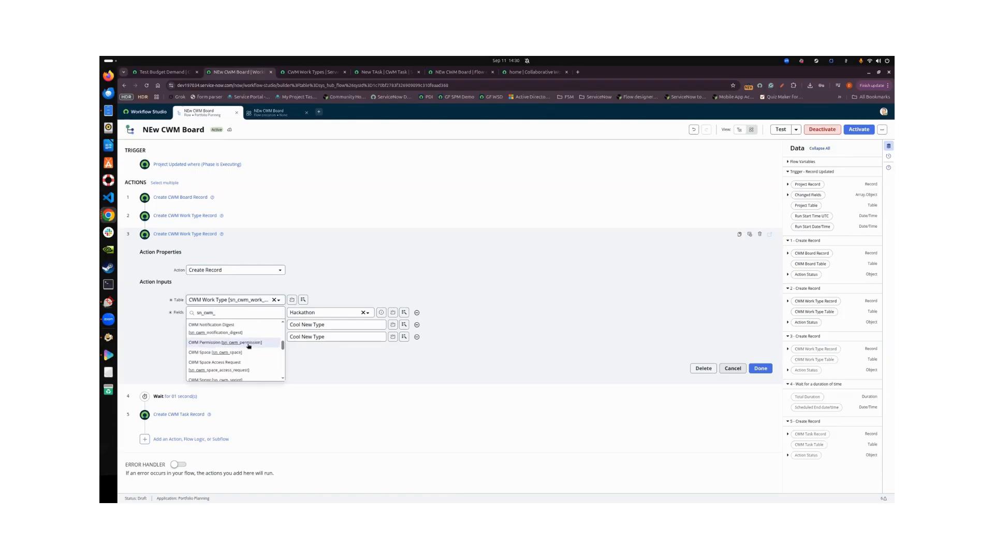
{"action": "scroll", "coordinate": [249, 346], "scroll_direction": "down", "scroll_amount": 3}
{"action": "scroll", "coordinate": [249, 346], "scroll_direction": "down", "scroll_amount": 3}
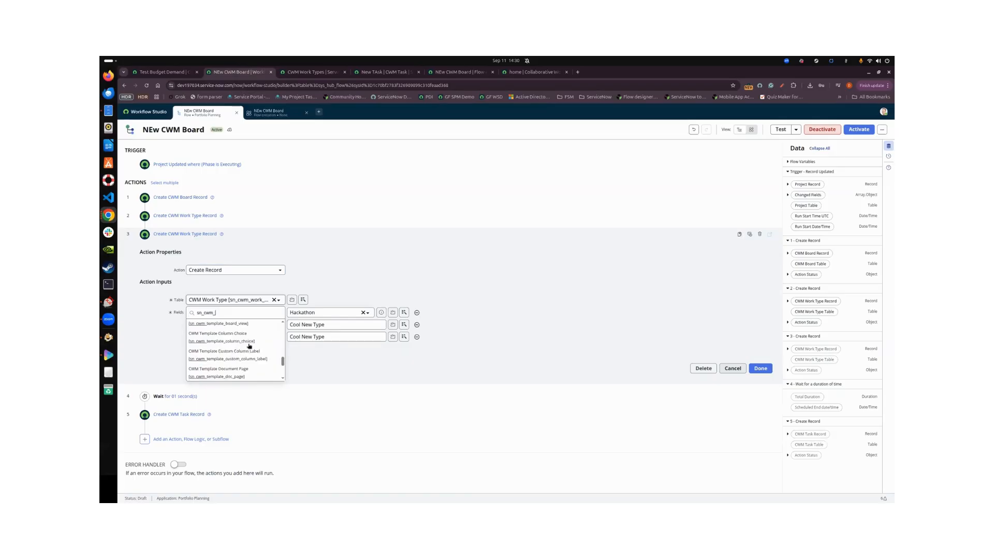
{"action": "scroll", "coordinate": [251, 348], "scroll_direction": "down", "scroll_amount": 2}
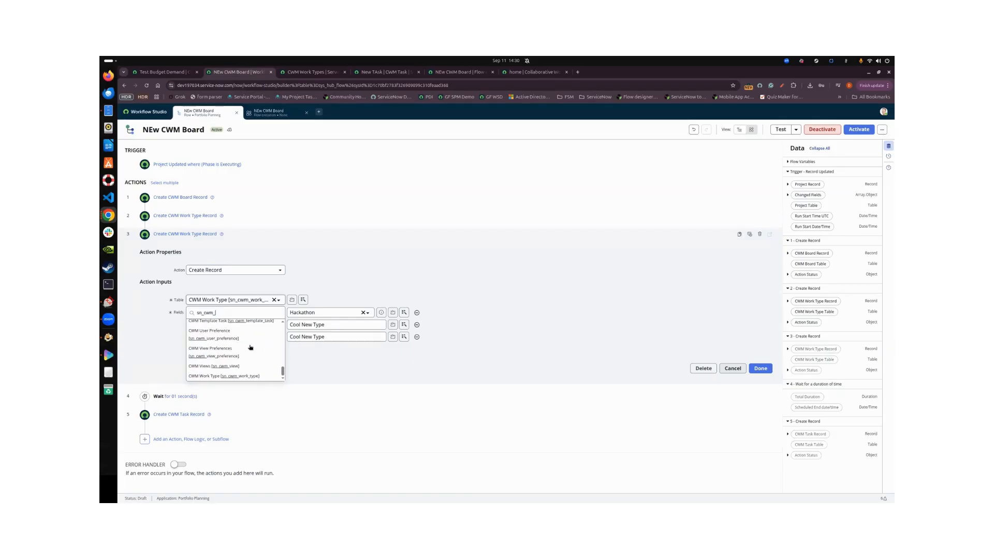
{"action": "scroll", "coordinate": [254, 371], "scroll_direction": "up", "scroll_amount": 2}
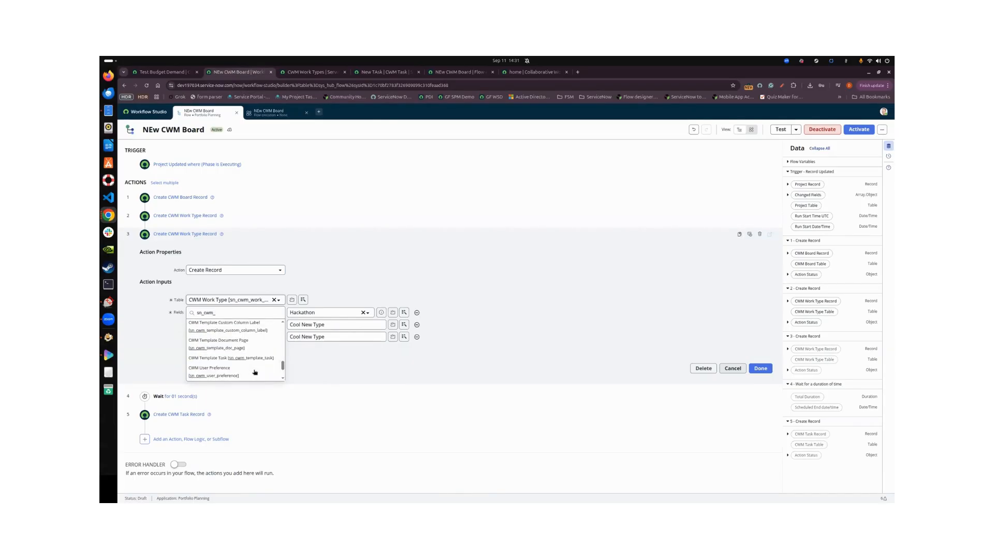
{"action": "scroll", "coordinate": [254, 372], "scroll_direction": "up", "scroll_amount": 10}
{"action": "left_click", "coordinate": [477, 435]}
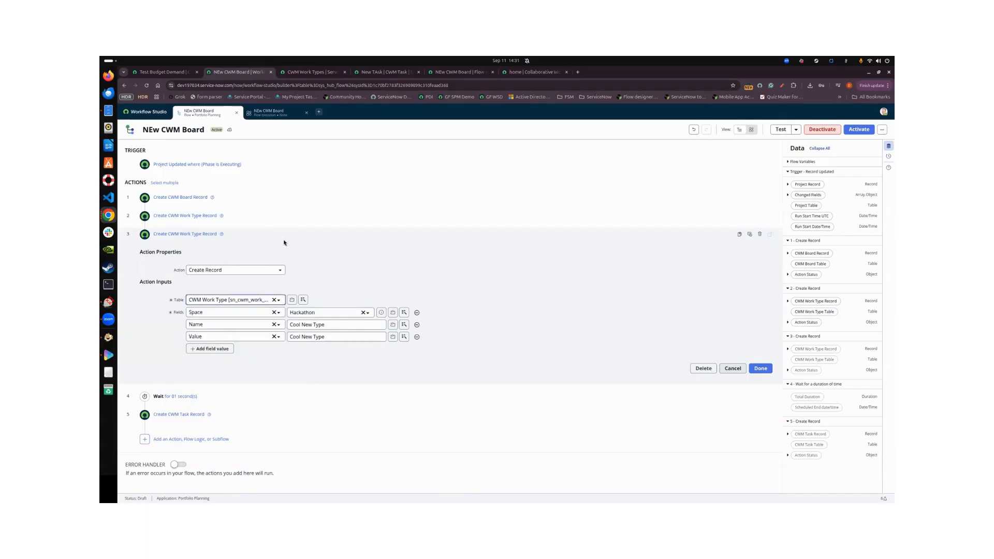
Step: Collapse the duplicated Create CWM Work Type Record action and delete it from the flow
{"action": "left_click", "coordinate": [284, 239]}
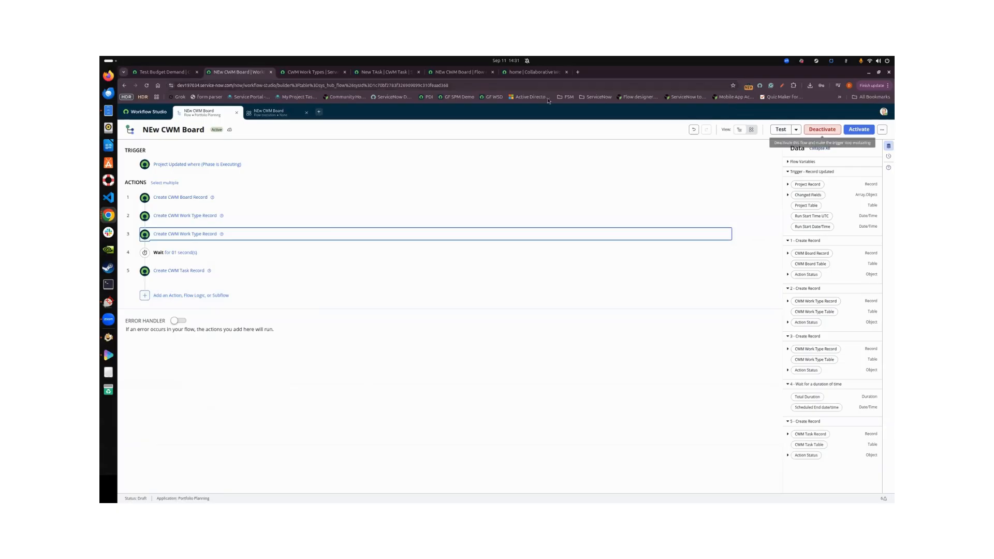
{"action": "left_click", "coordinate": [758, 236]}
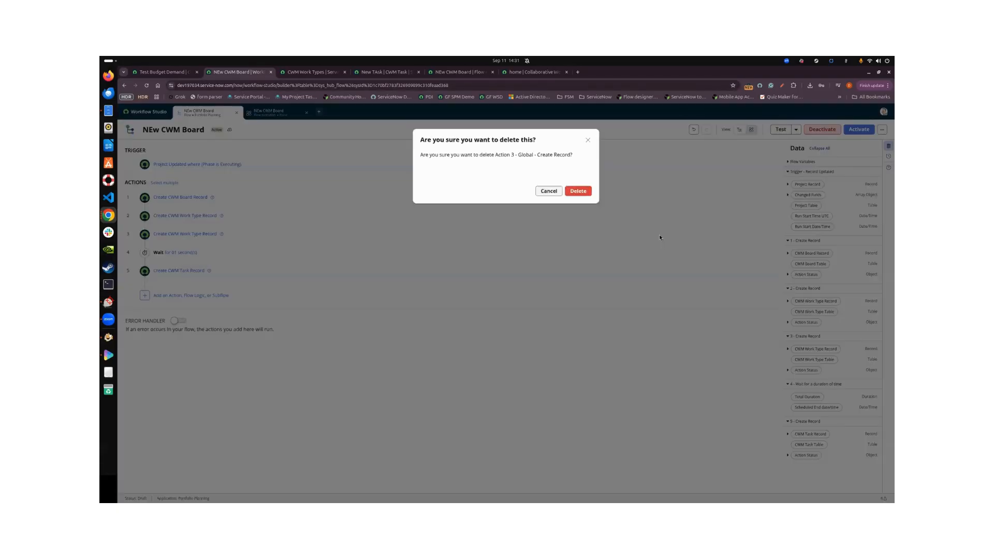
{"action": "left_click", "coordinate": [579, 191]}
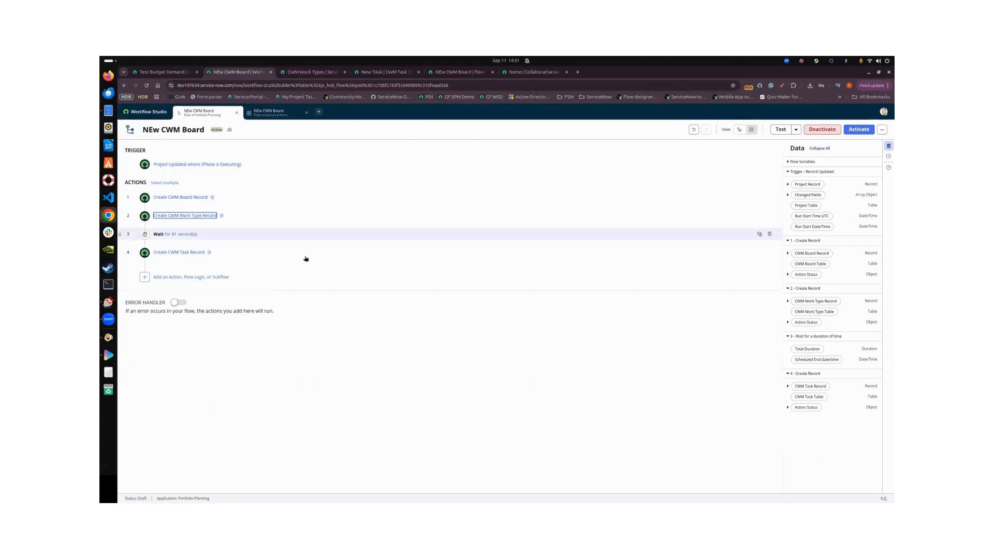
{"action": "left_click", "coordinate": [315, 73]}
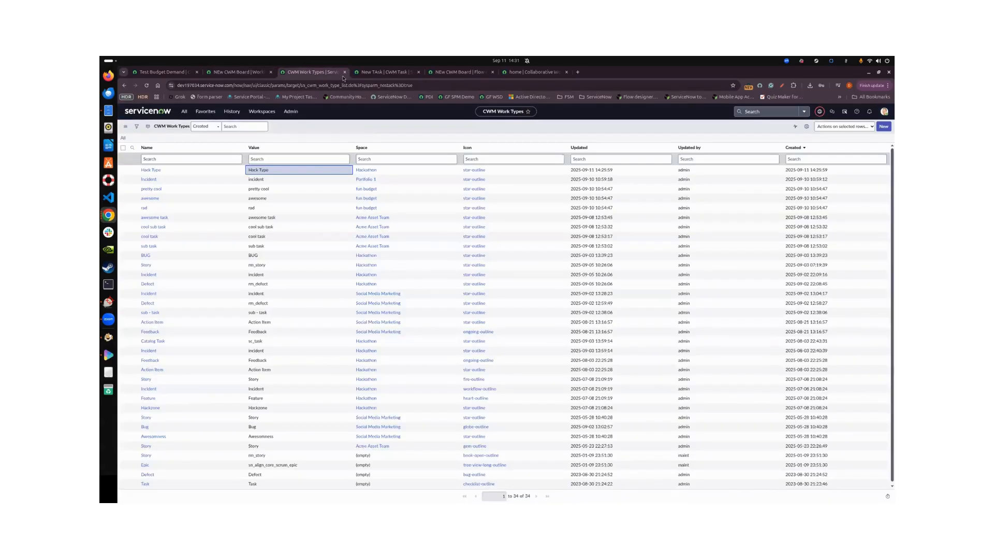
{"action": "left_click", "coordinate": [384, 72]}
{"action": "left_click", "coordinate": [459, 72]}
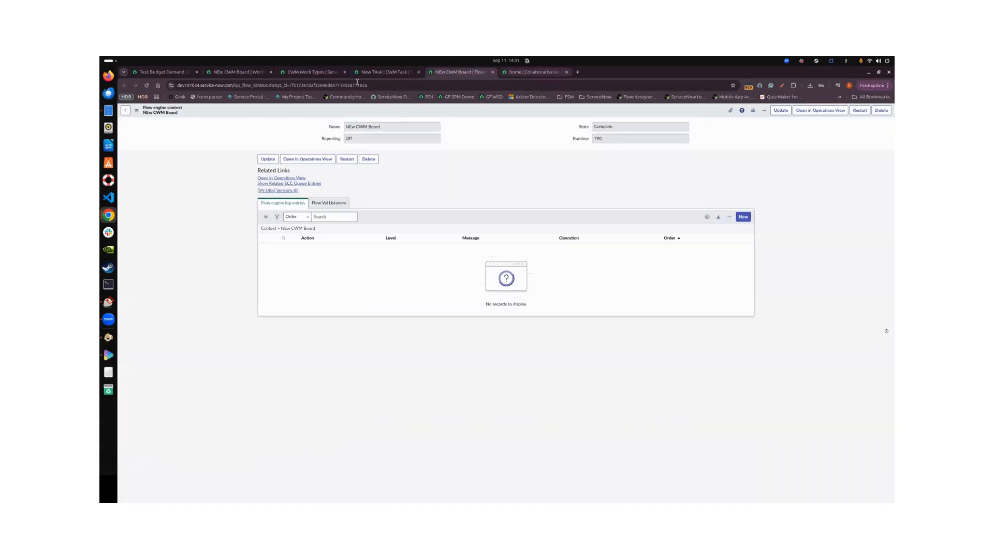
{"action": "left_click", "coordinate": [244, 74]}
{"action": "left_click", "coordinate": [307, 74]}
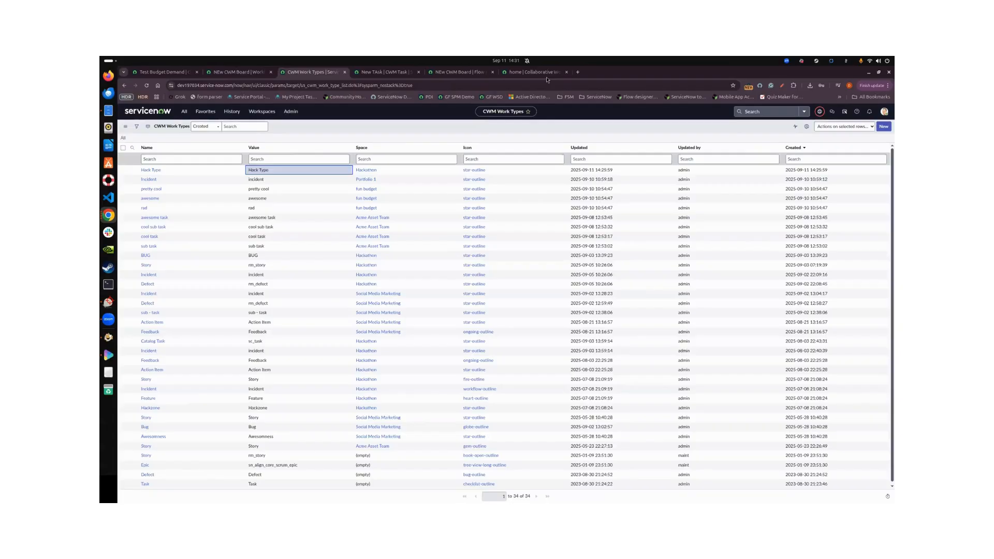
Step: Return to the FY25 Internal Transfer (Transitions) board and choose the Collaborative Work Management workspace
{"action": "left_click", "coordinate": [550, 74]}
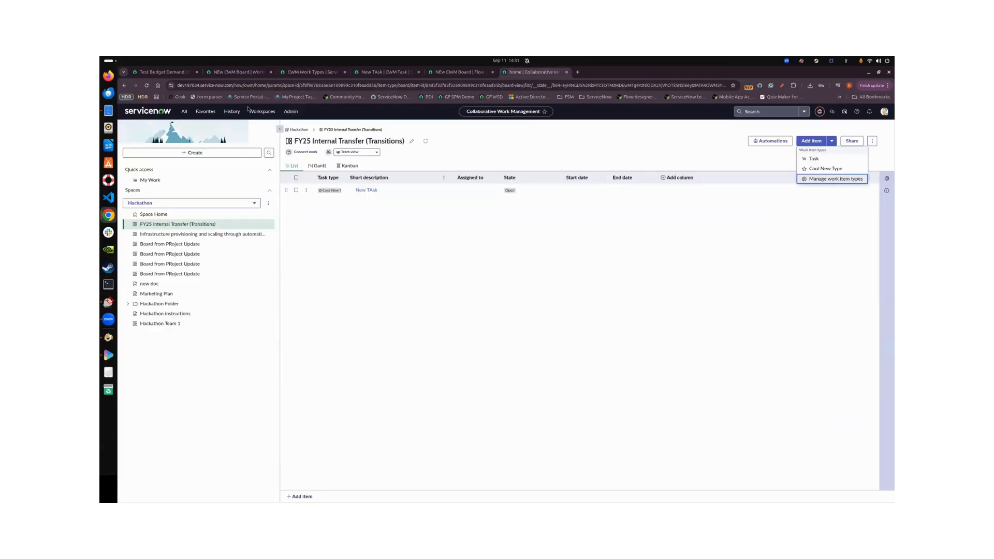
{"action": "left_click", "coordinate": [262, 113]}
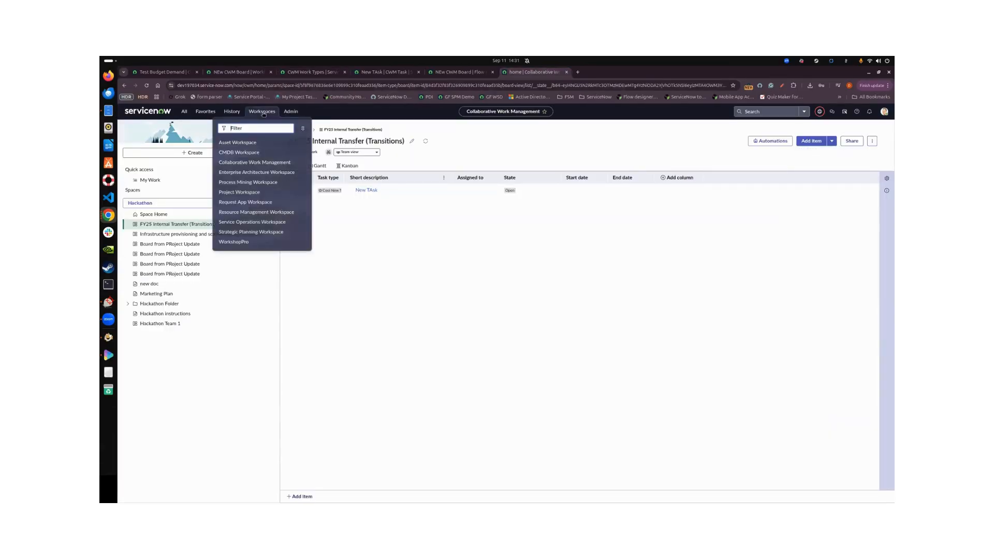
{"action": "left_click", "coordinate": [267, 162]}
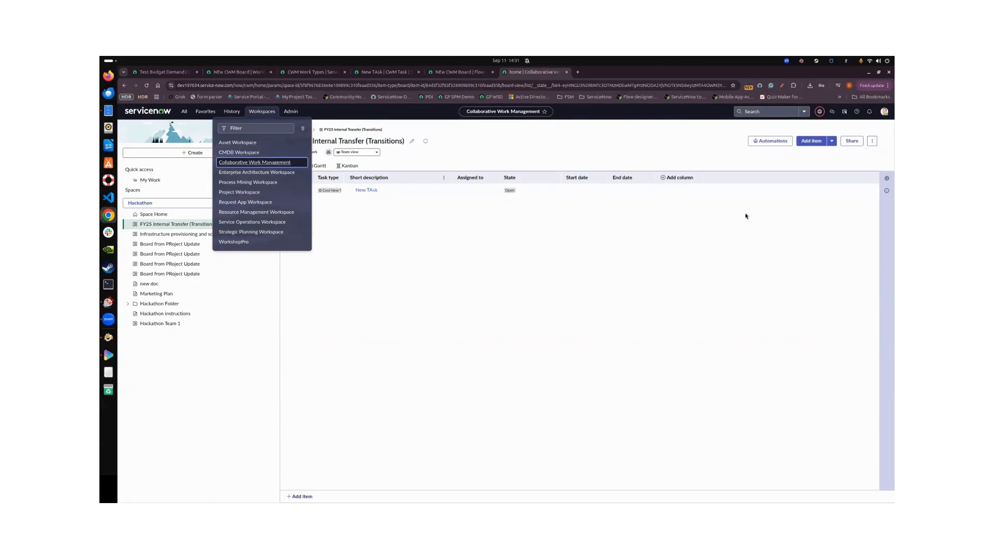